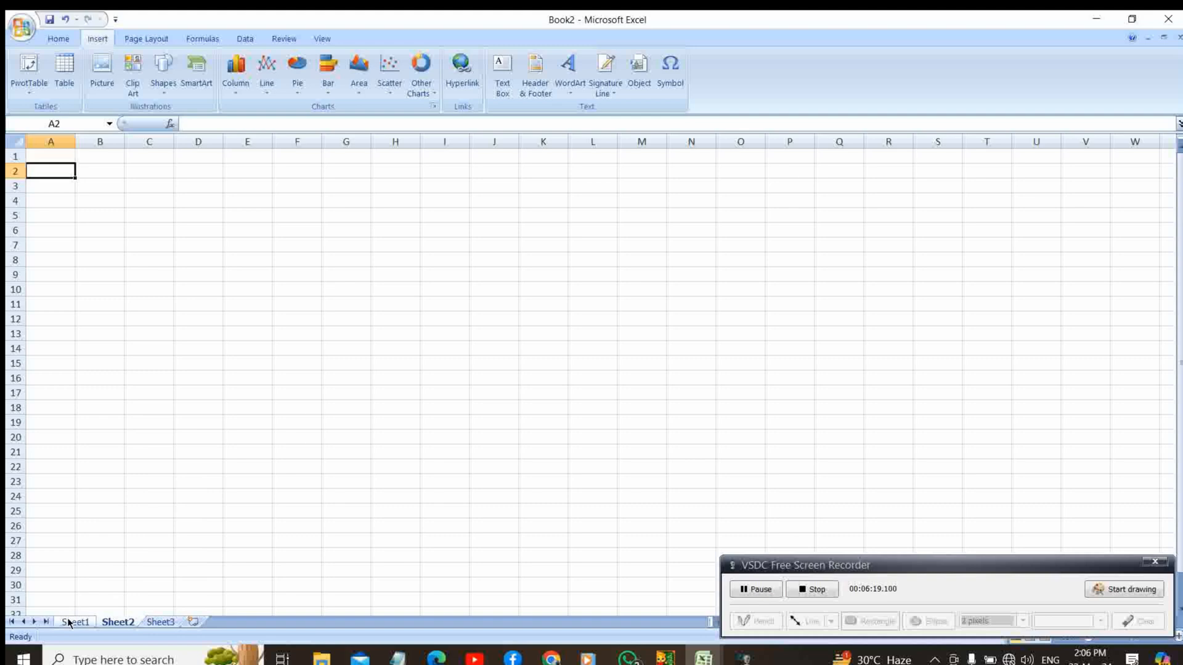
Rename the Sheet1 worksheet to "File A".
{"action": "right_click", "coordinate": [69, 623]}
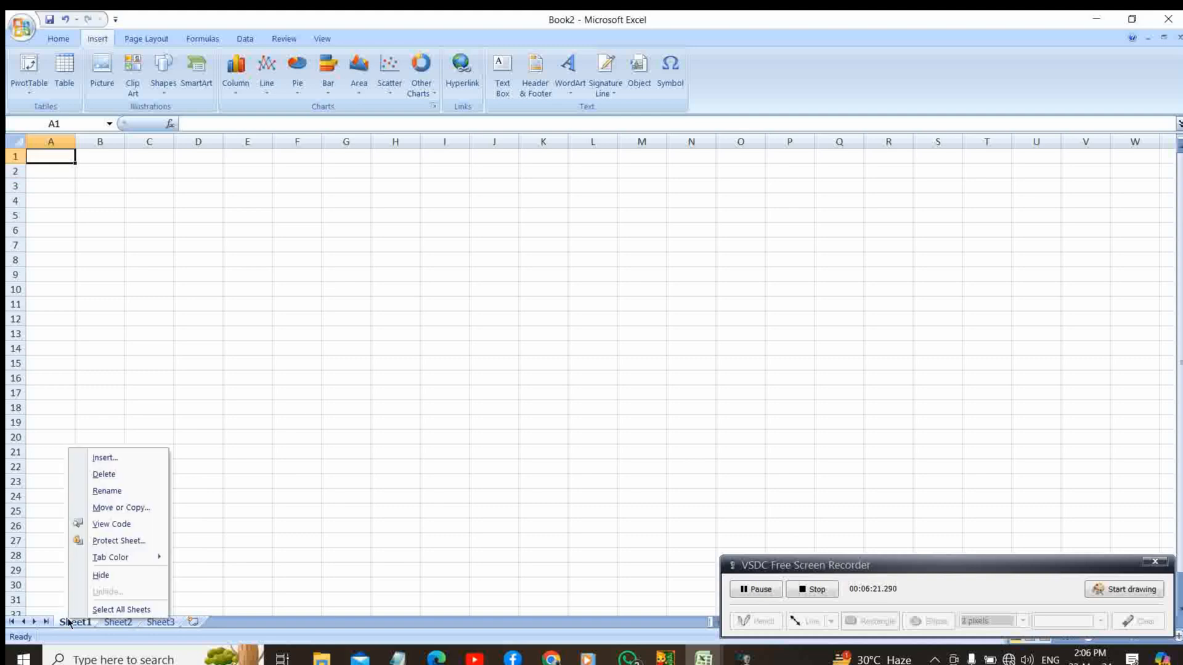
{"action": "left_click", "coordinate": [103, 491]}
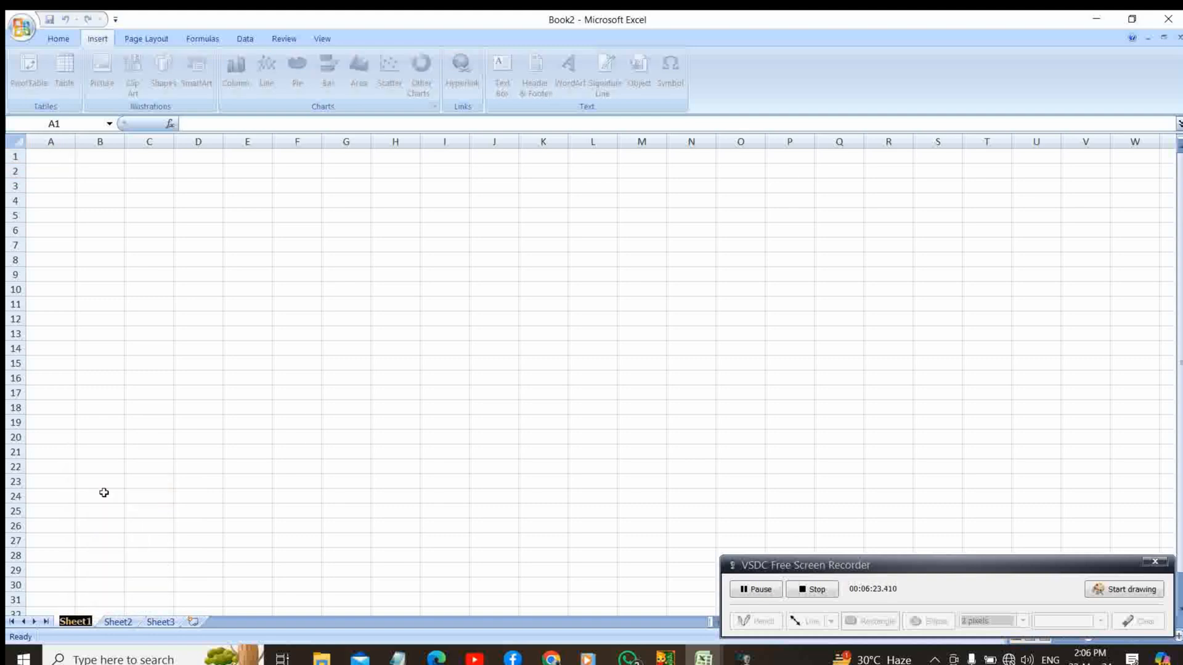
{"action": "type", "text": "Fil"}
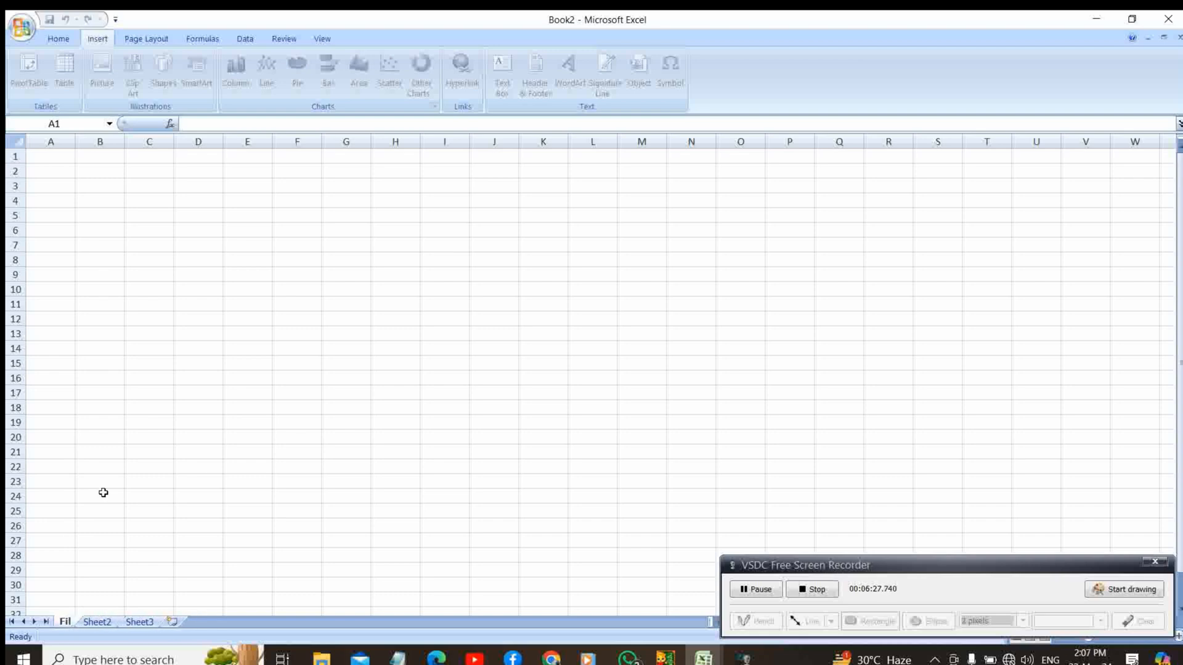
{"action": "key", "text": "BackSpace"}
{"action": "key", "text": "BackSpace"}
{"action": "key", "text": "BackSpace"}
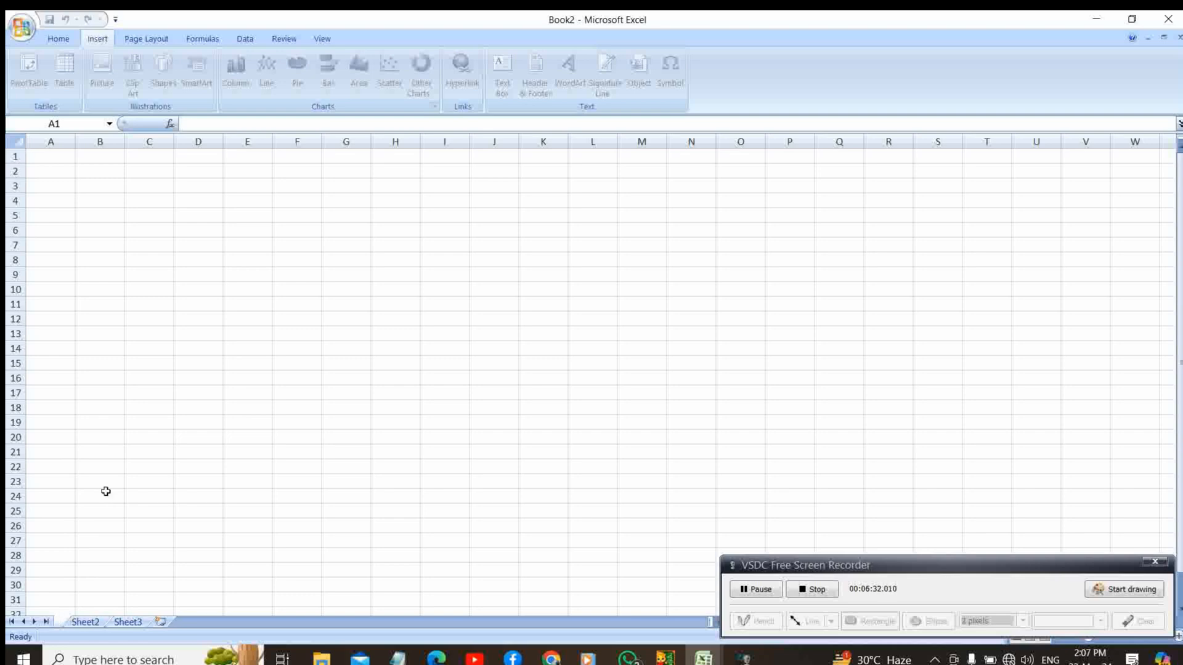
{"action": "type", "text": "Fil"}
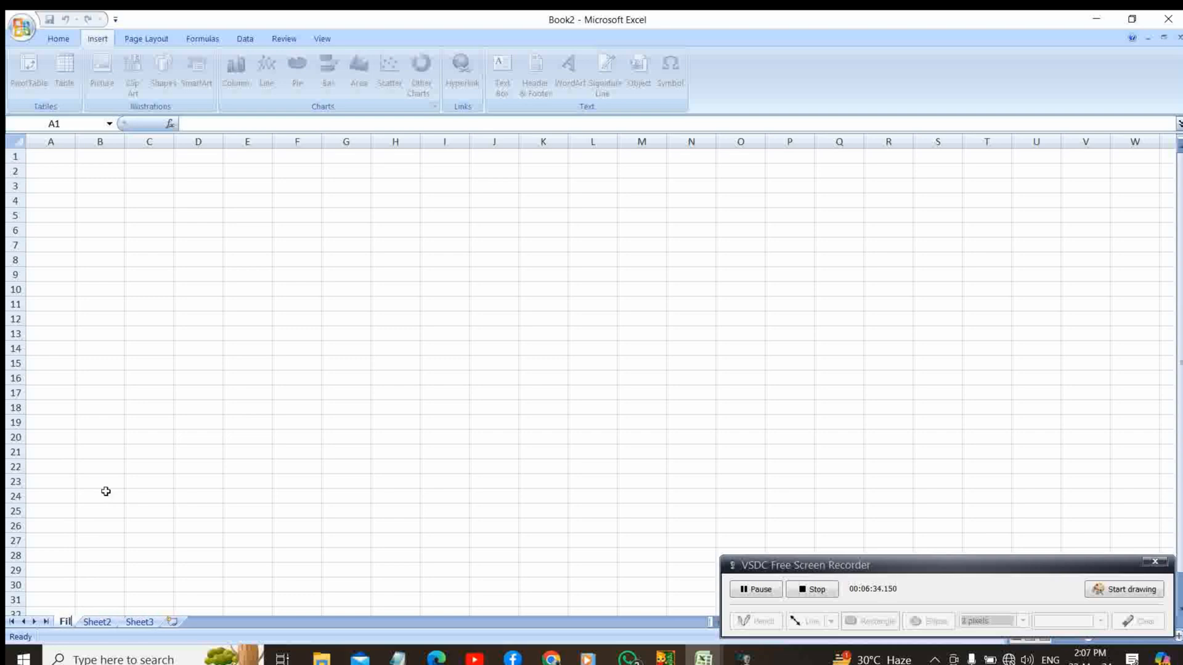
{"action": "type", "text": "e A"}
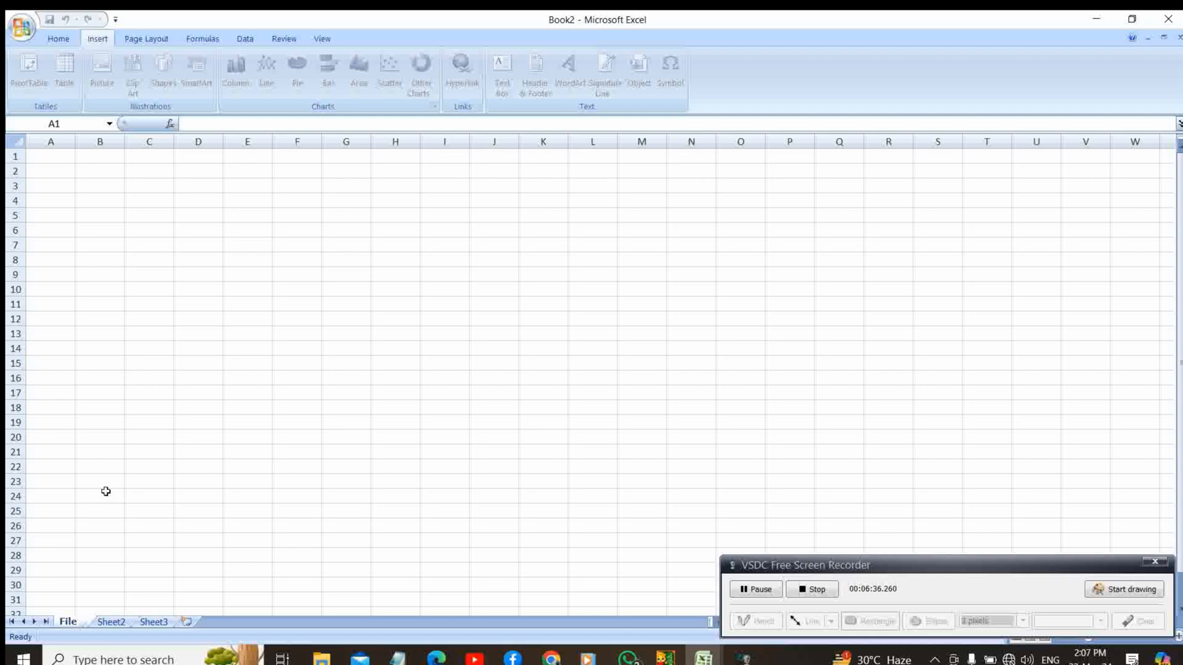
{"action": "left_click", "coordinate": [105, 491]}
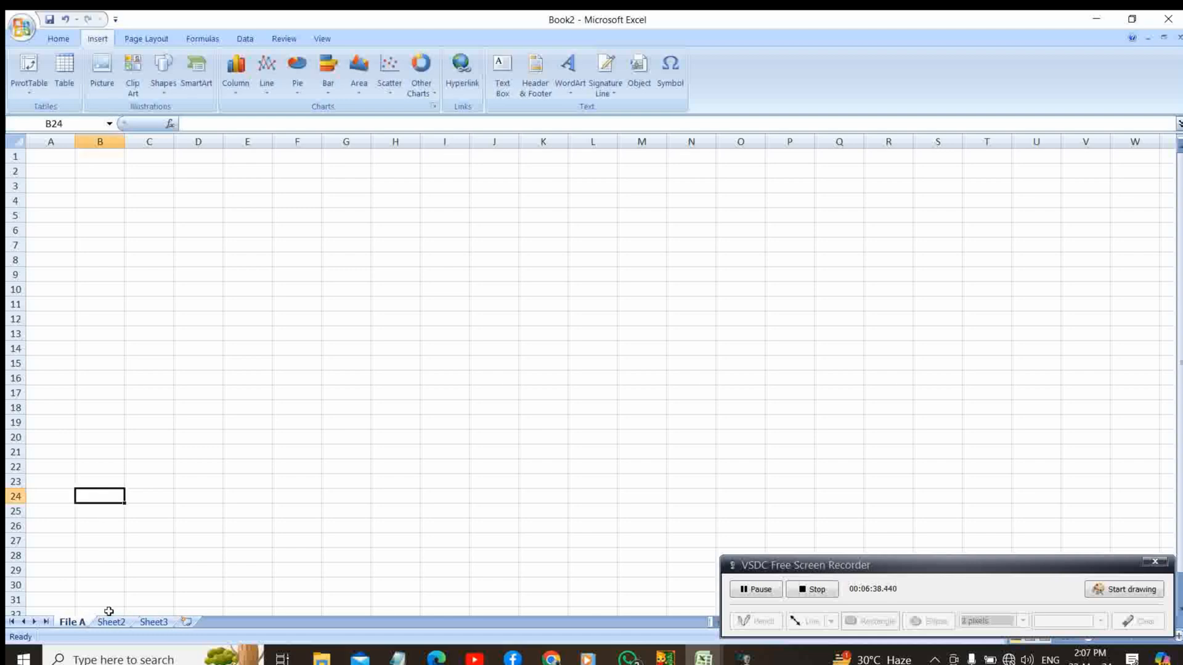
Set the File A worksheet's tab color to the standard green.
{"action": "right_click", "coordinate": [68, 624]}
{"action": "mouse_move", "coordinate": [113, 565]}
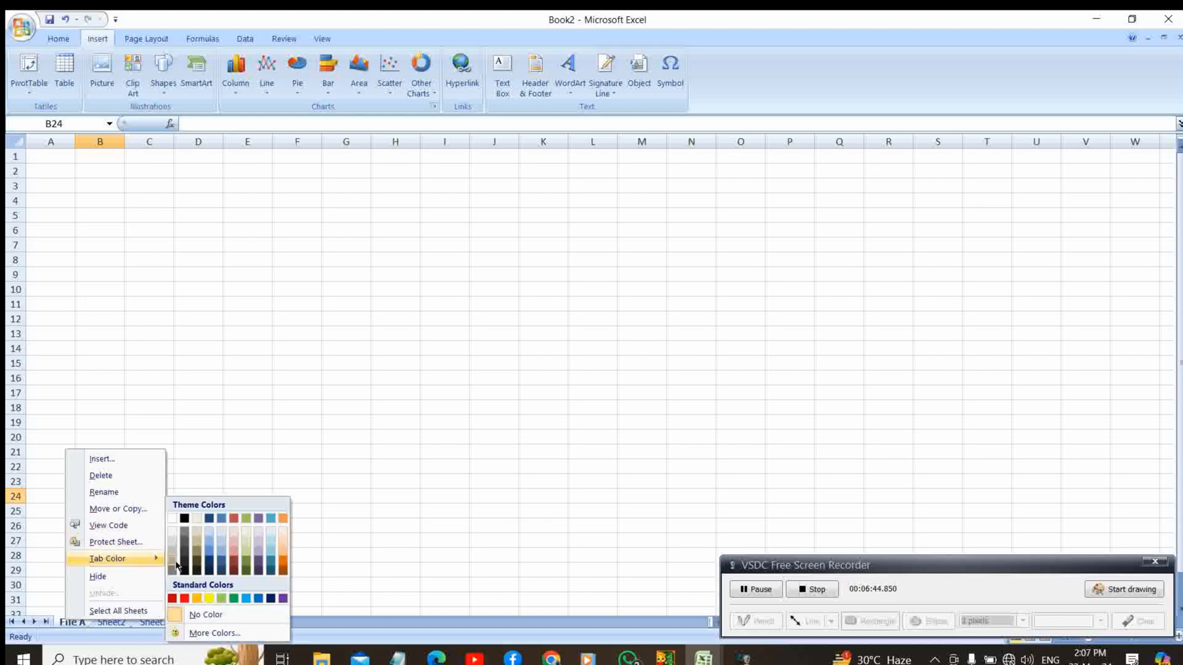
{"action": "left_click", "coordinate": [234, 599]}
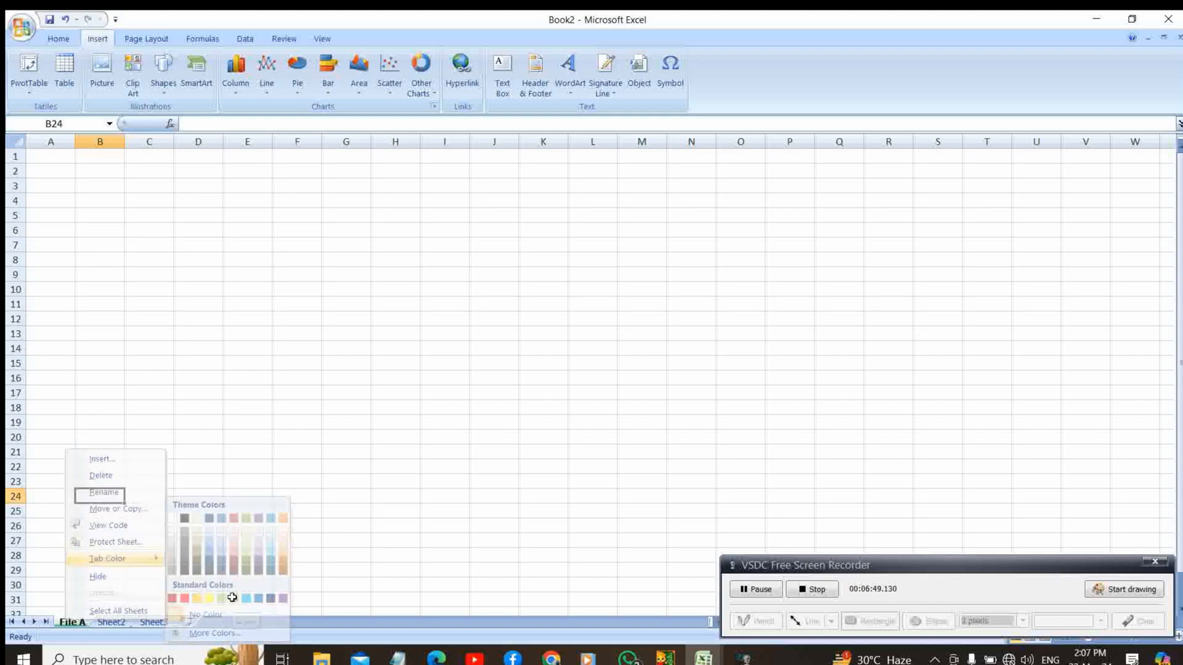
Switch to Sheet2 and magnify the worksheet to 190%.
{"action": "left_click", "coordinate": [111, 621]}
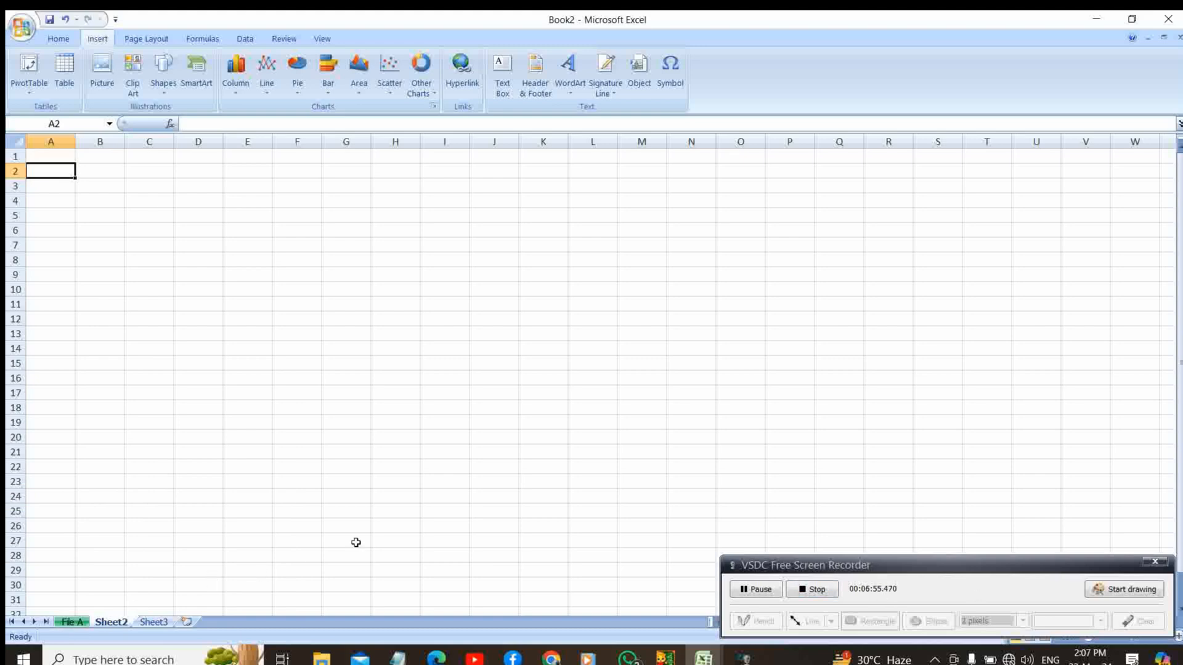
{"action": "left_click", "coordinate": [746, 590]}
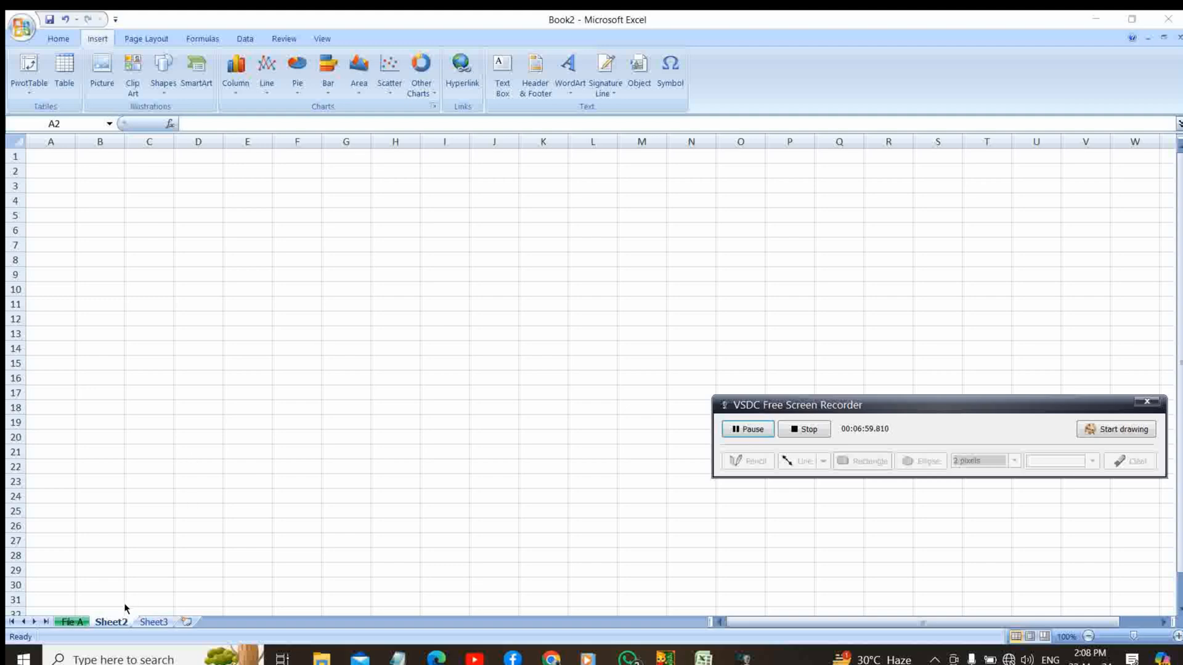
{"action": "left_click", "coordinate": [111, 616]}
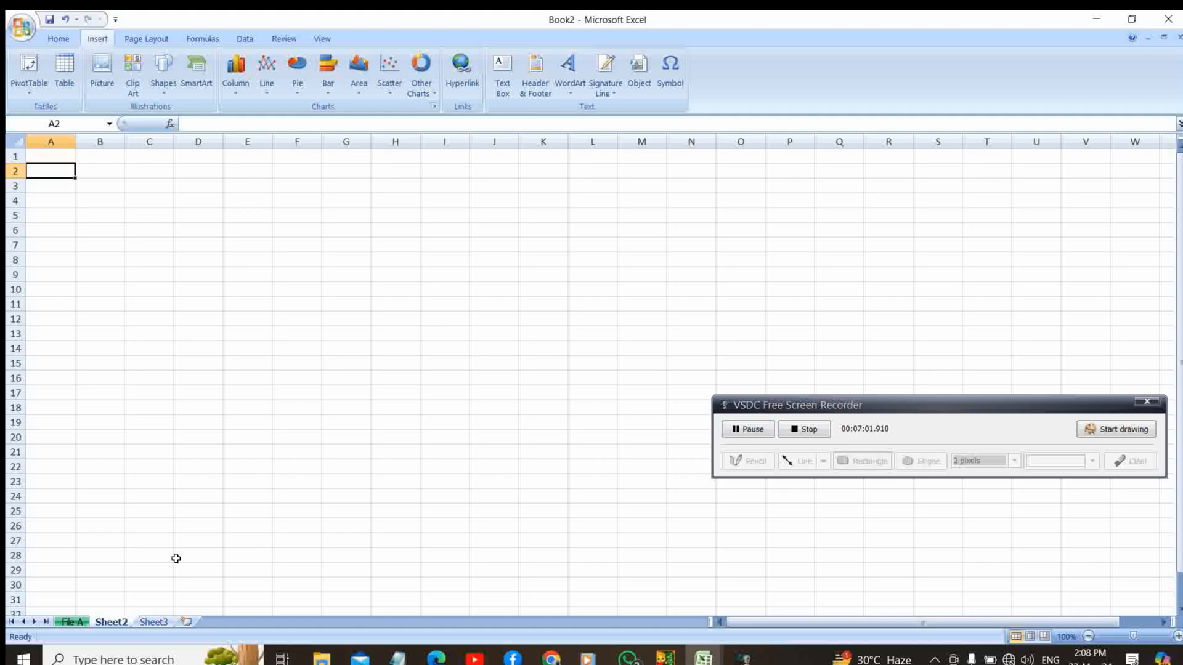
{"action": "left_click", "coordinate": [1177, 636]}
{"action": "left_click", "coordinate": [1176, 637]}
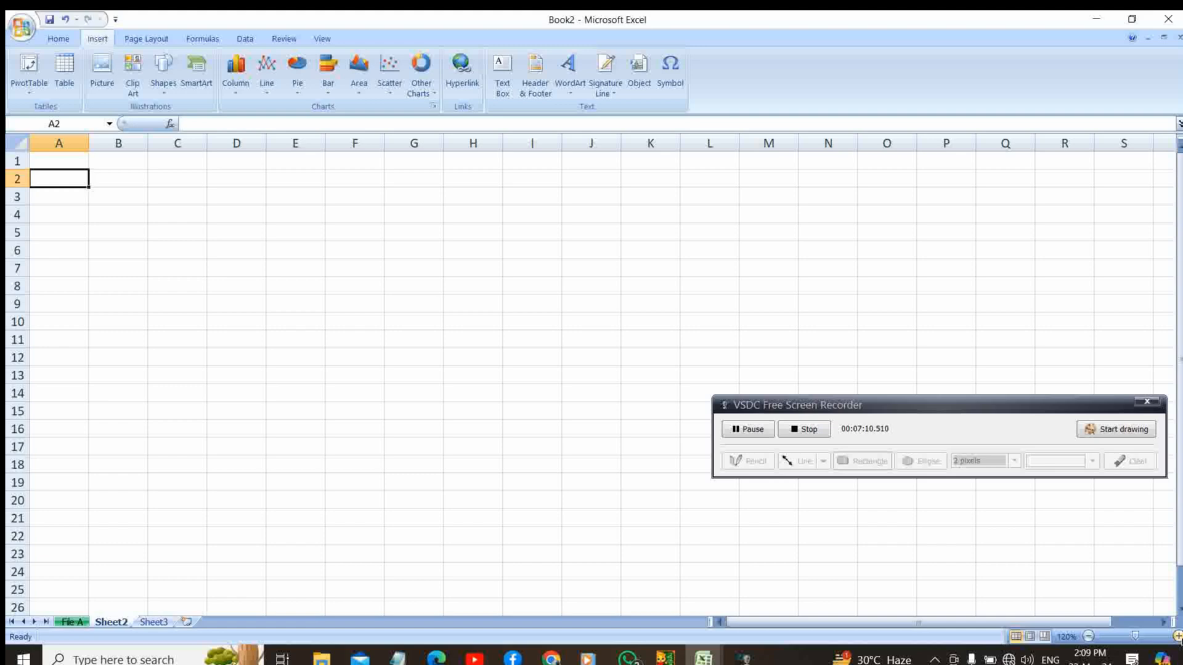
{"action": "left_click", "coordinate": [1177, 637]}
{"action": "left_click", "coordinate": [1177, 637]}
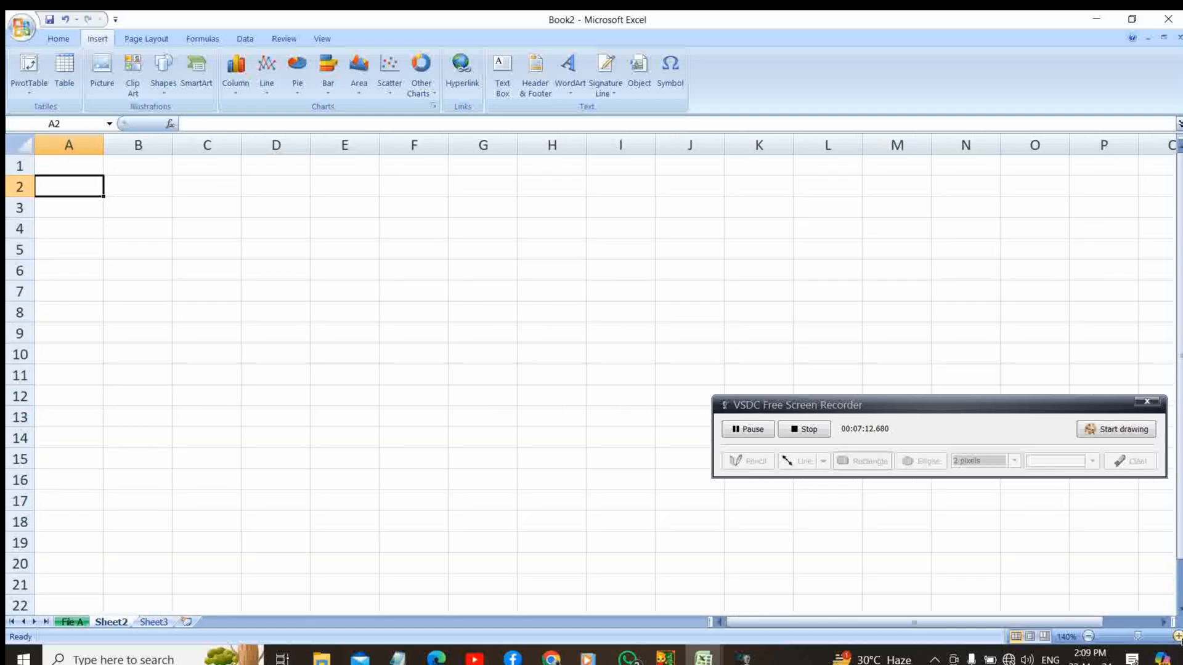
{"action": "left_click", "coordinate": [1177, 637]}
{"action": "left_click", "coordinate": [1177, 637]}
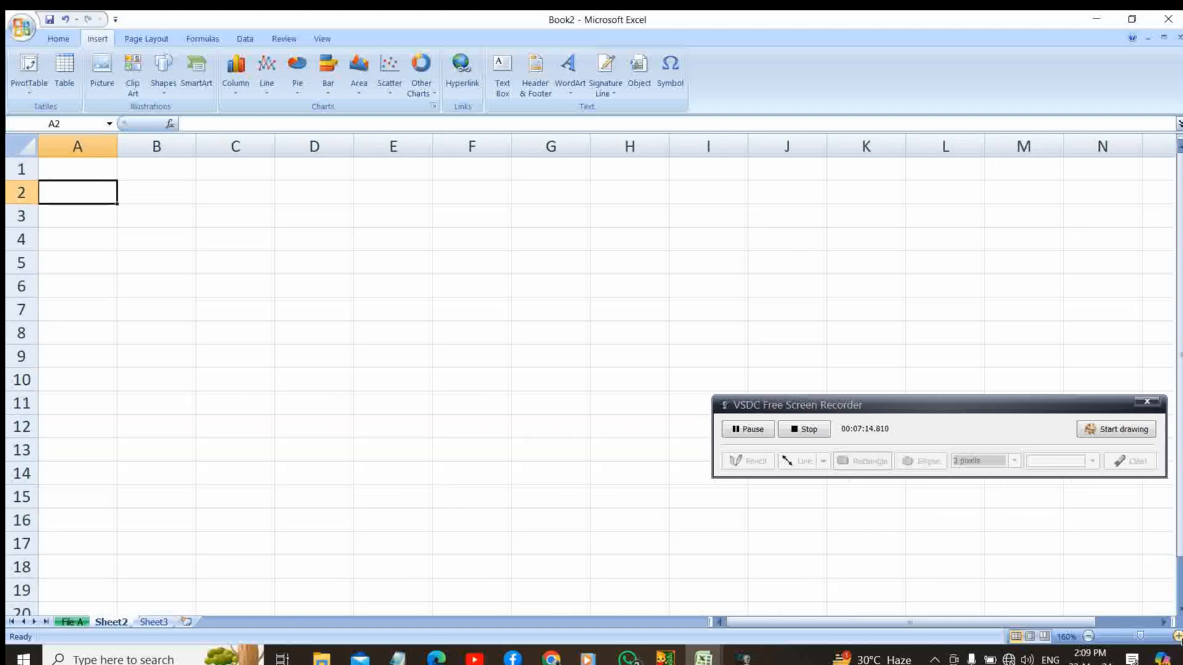
{"action": "left_click", "coordinate": [1177, 637]}
{"action": "left_click", "coordinate": [1177, 637]}
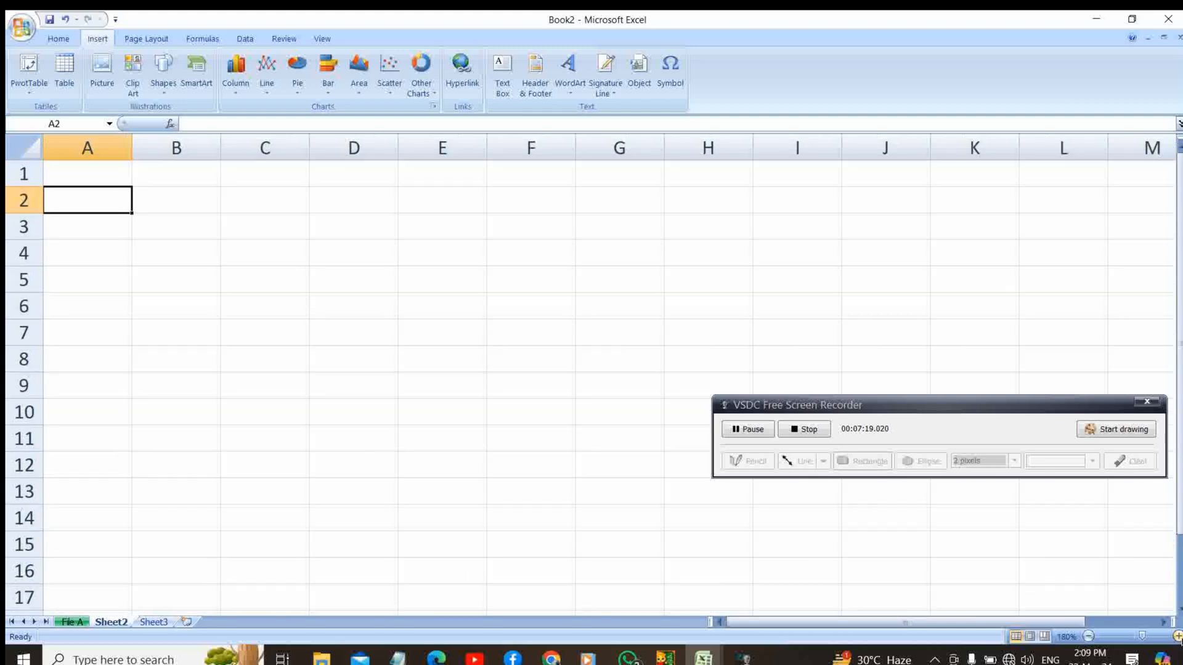
{"action": "left_click", "coordinate": [1177, 637]}
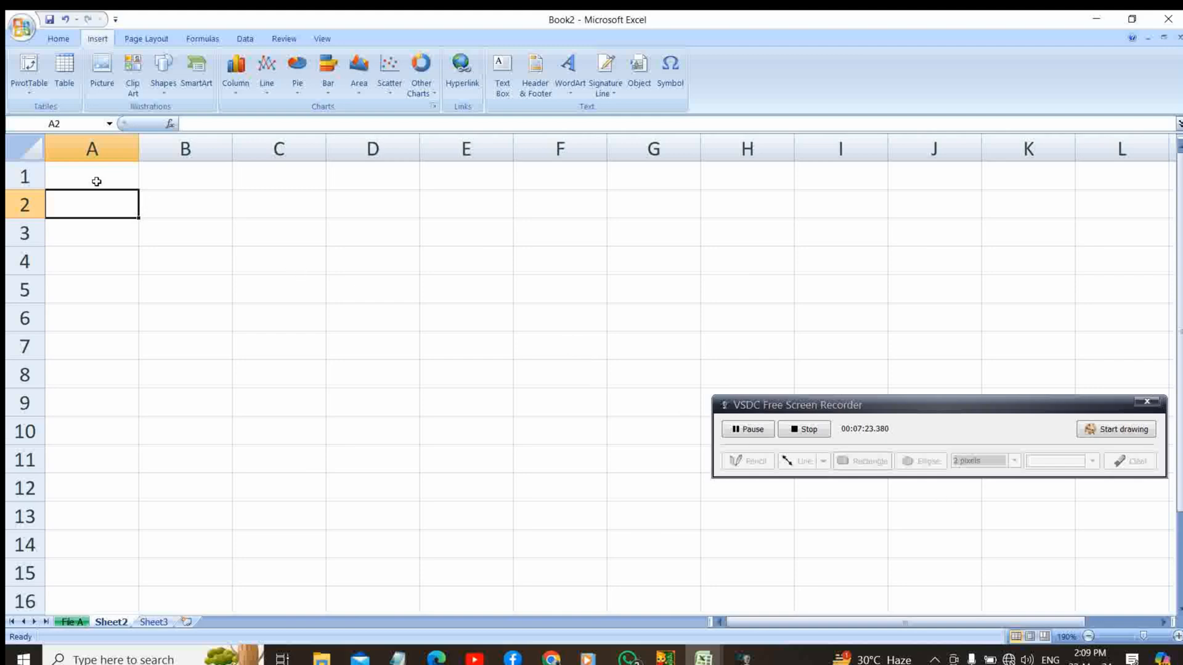
Enter the column headers Sl No, First Name, Last Name and Gender in cells A1 to D1.
{"action": "left_click", "coordinate": [92, 175]}
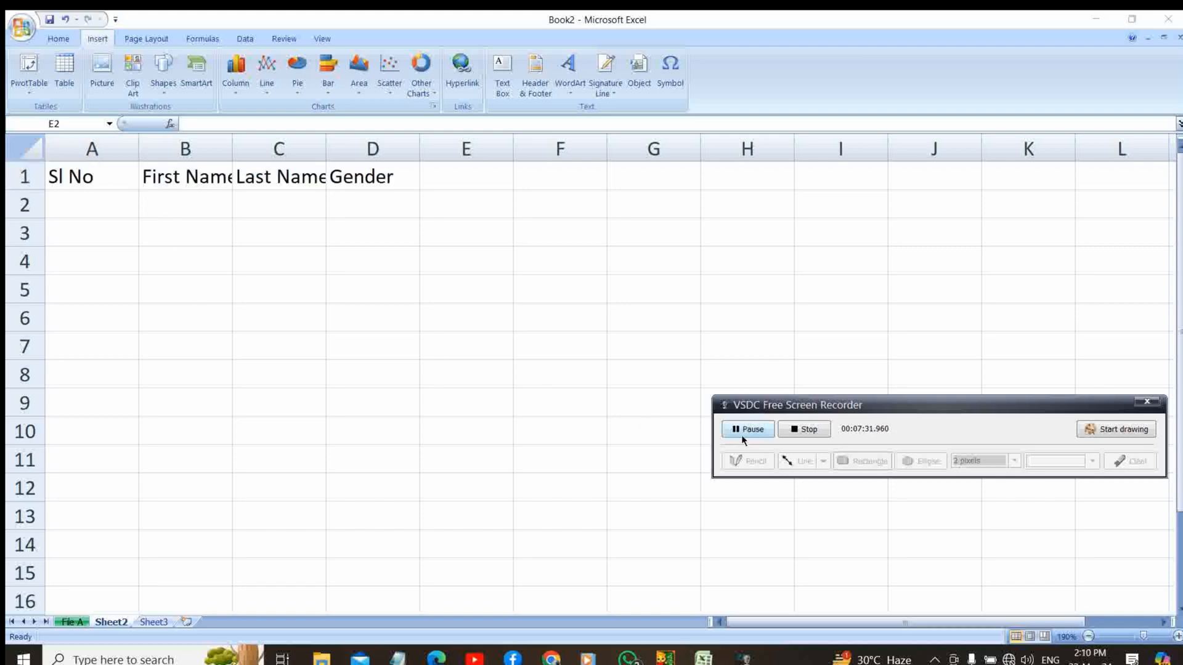
{"action": "left_click", "coordinate": [126, 177]}
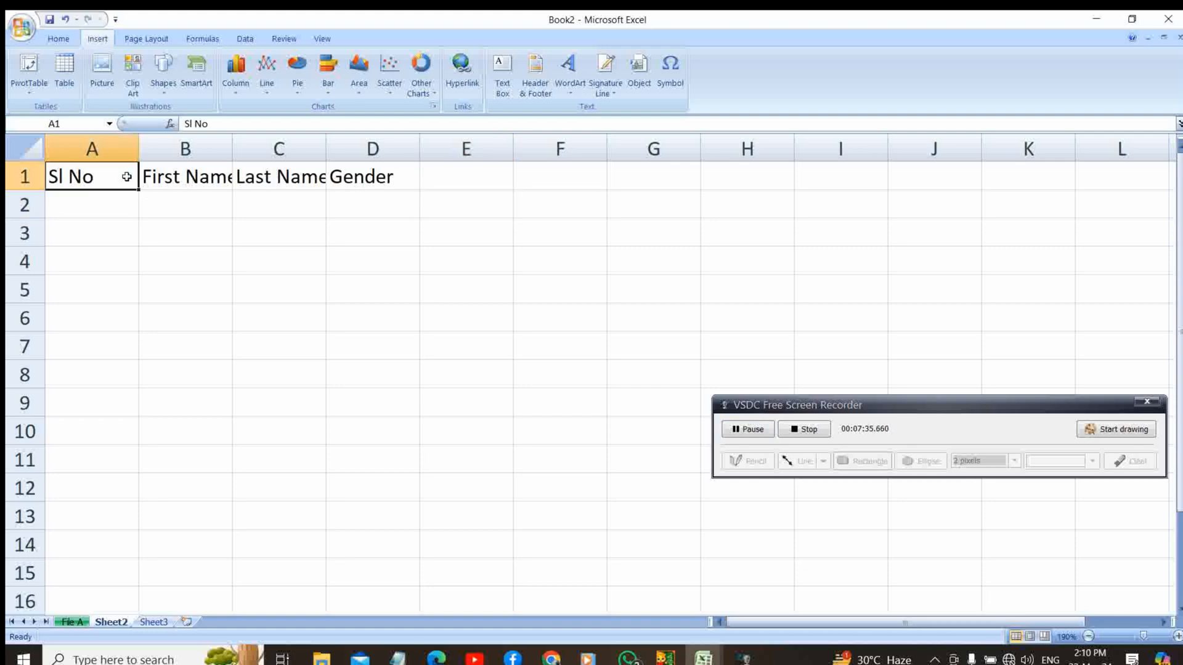
{"action": "left_click", "coordinate": [175, 177]}
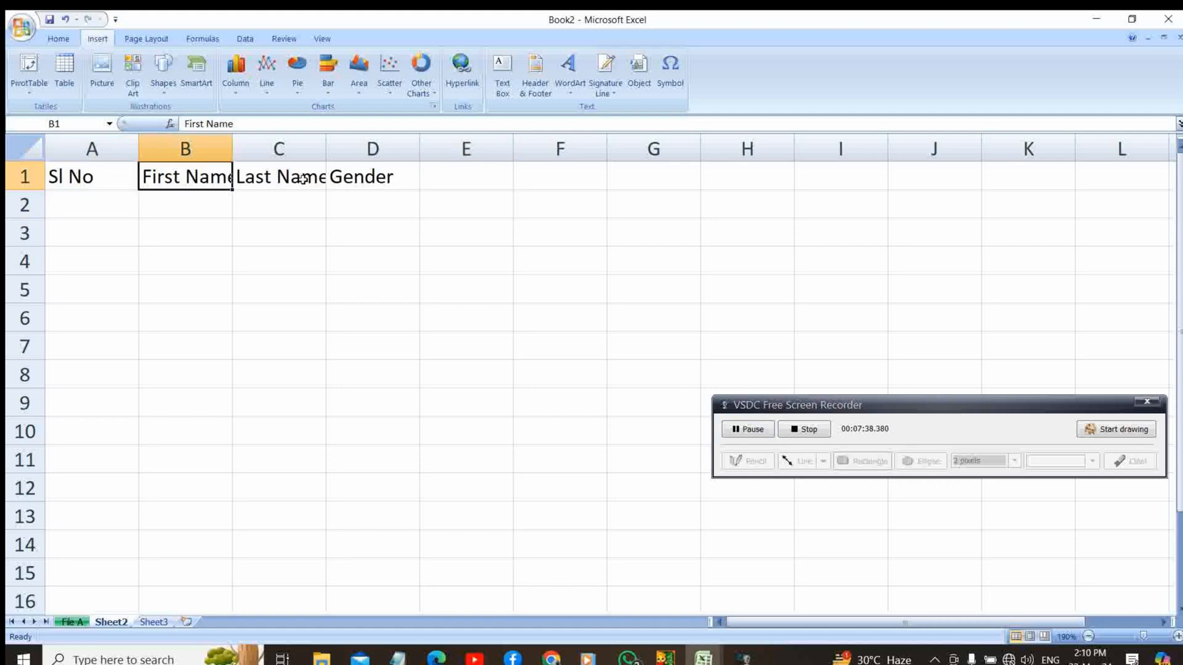
{"action": "left_click", "coordinate": [332, 182]}
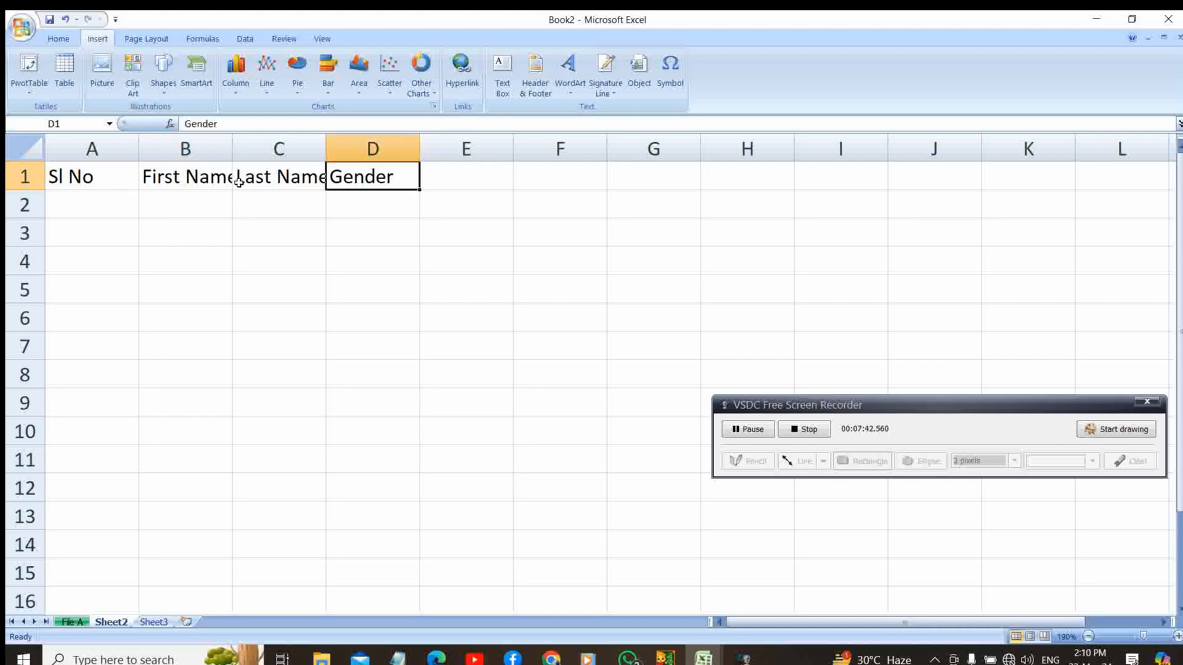
Auto-fit the widths of columns B and C to the First Name and Last Name headers.
{"action": "double_click", "coordinate": [233, 146]}
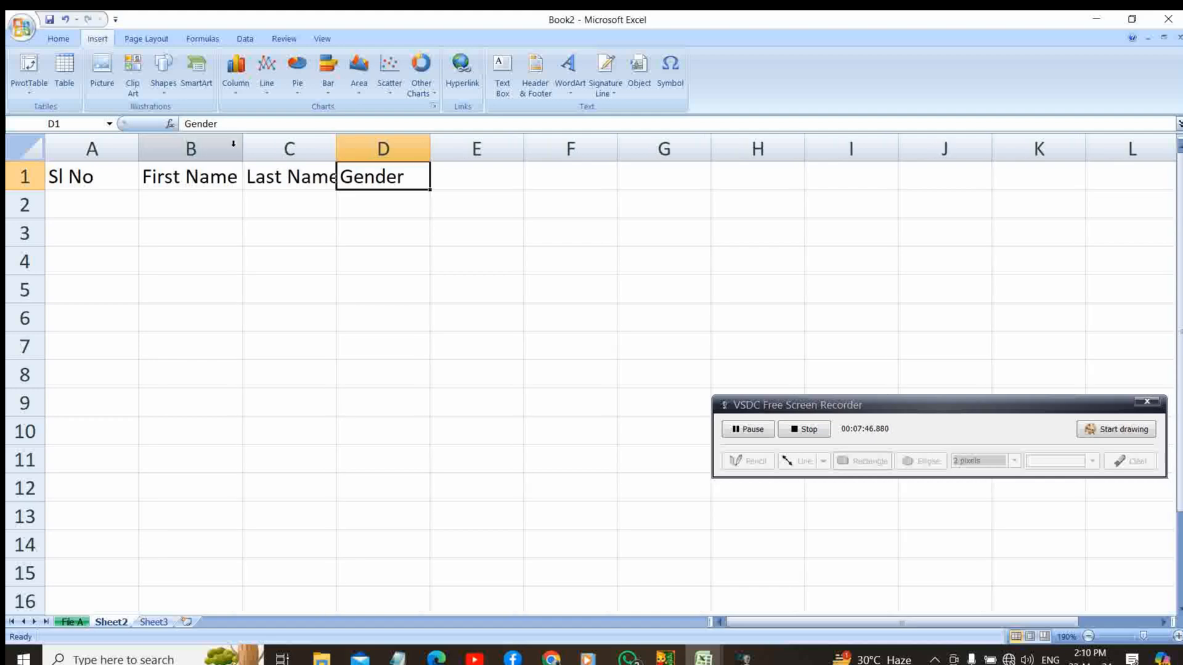
{"action": "double_click", "coordinate": [337, 150]}
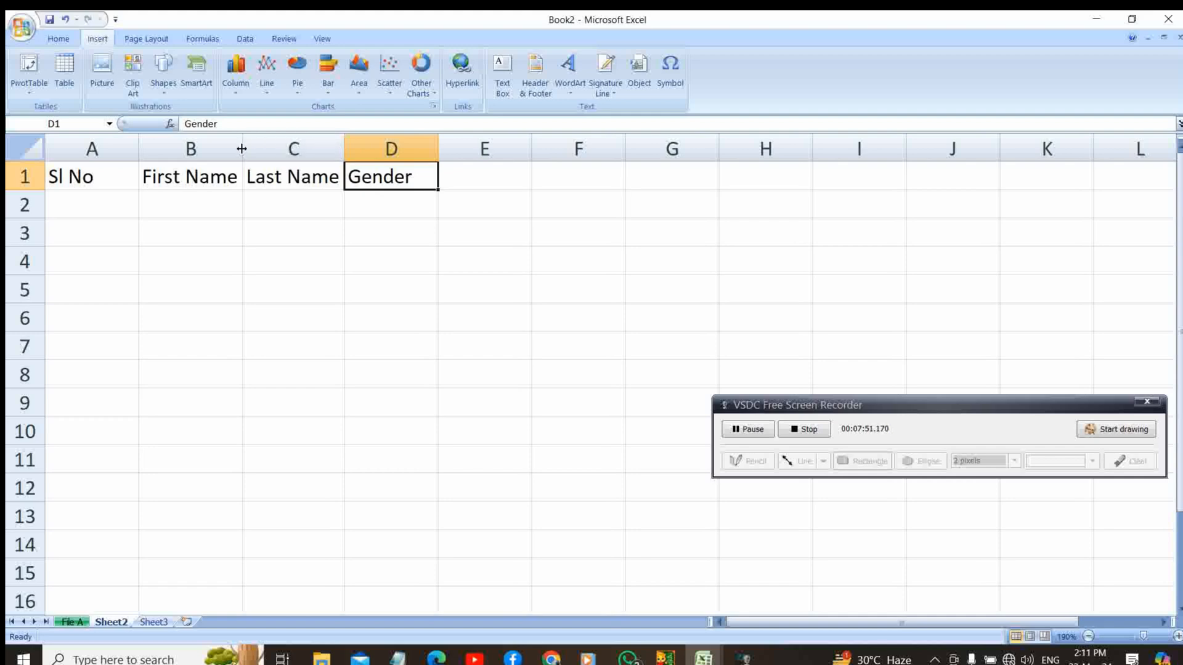
{"action": "mouse_move", "coordinate": [241, 148]}
{"action": "left_mouse_down"}
{"action": "mouse_move", "coordinate": [215, 148]}
{"action": "mouse_move", "coordinate": [264, 153]}
{"action": "mouse_move", "coordinate": [238, 158]}
{"action": "left_mouse_up"}
{"action": "left_click", "coordinate": [734, 436]}
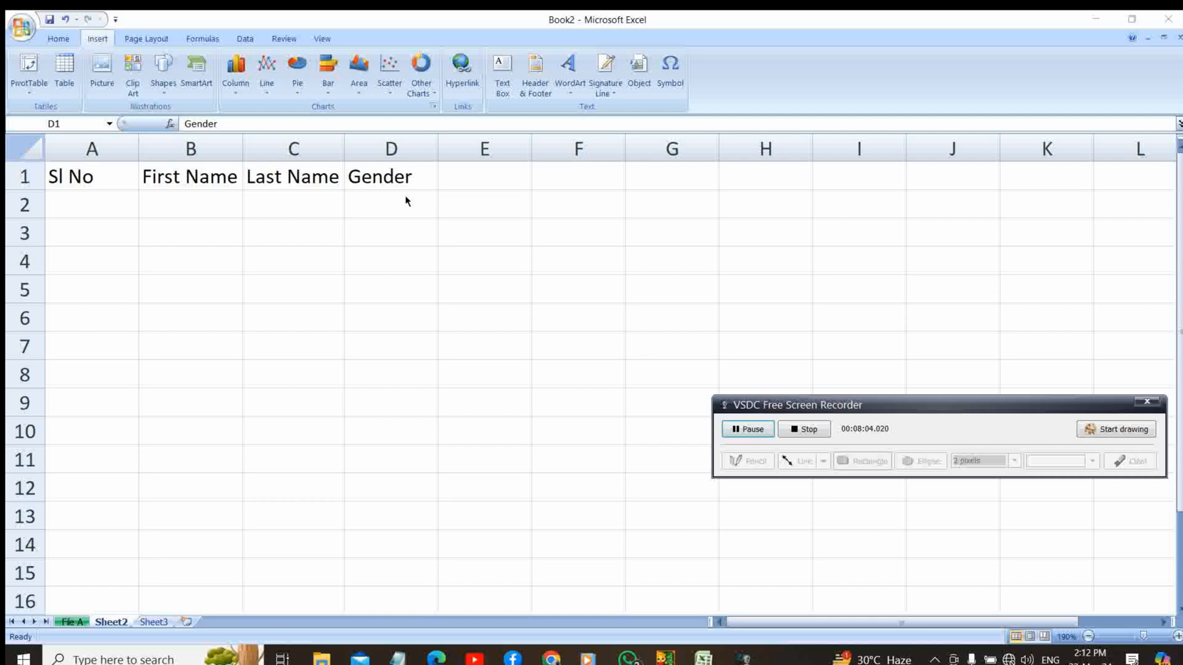
Replace the Gender header in cell D1 with DOJ.
{"action": "left_click", "coordinate": [397, 177]}
{"action": "key", "text": "Delete"}
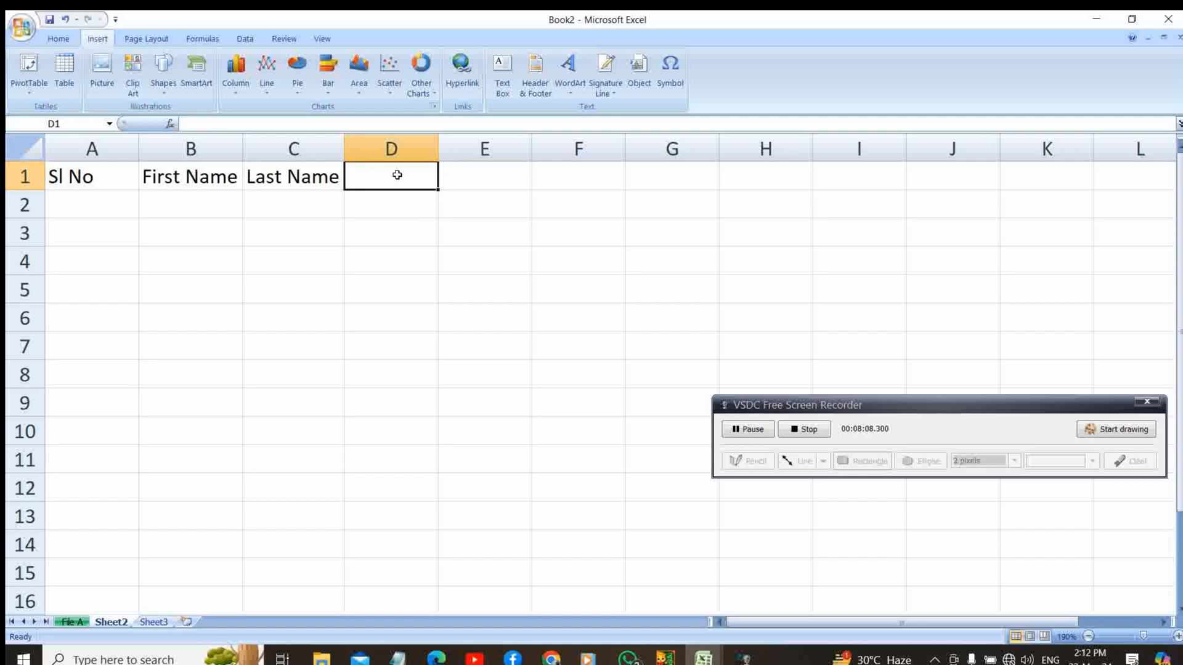
{"action": "type", "text": "DO"}
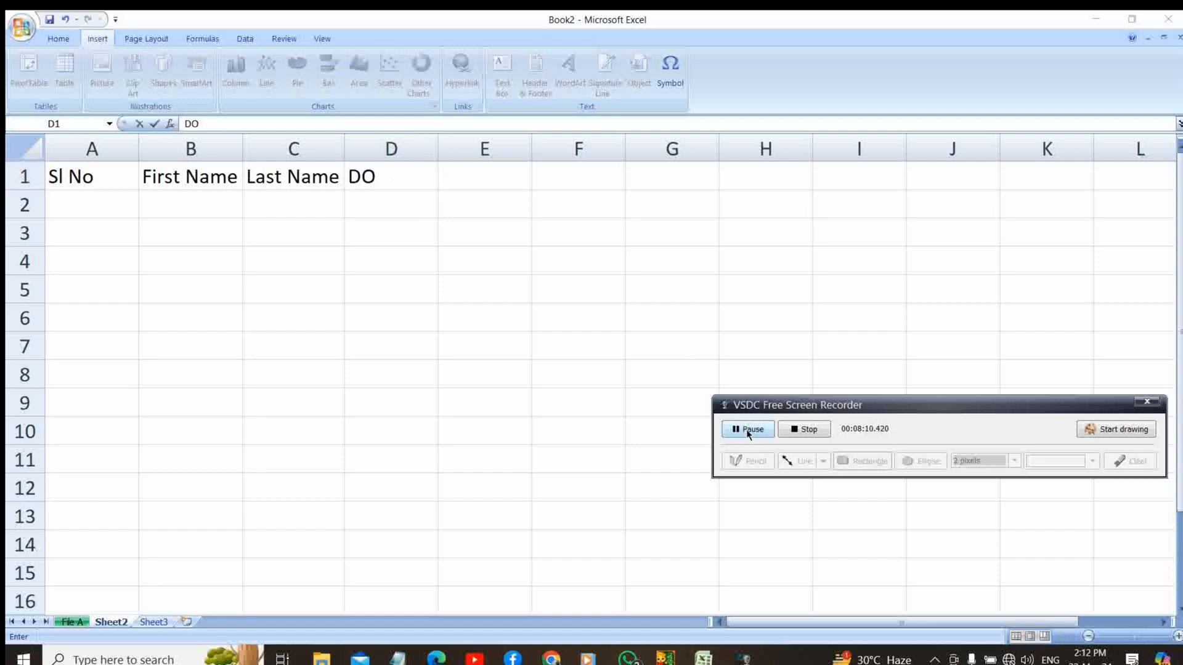
{"action": "left_click", "coordinate": [418, 178]}
{"action": "type", "text": "J"}
{"action": "key", "text": "Tab"}
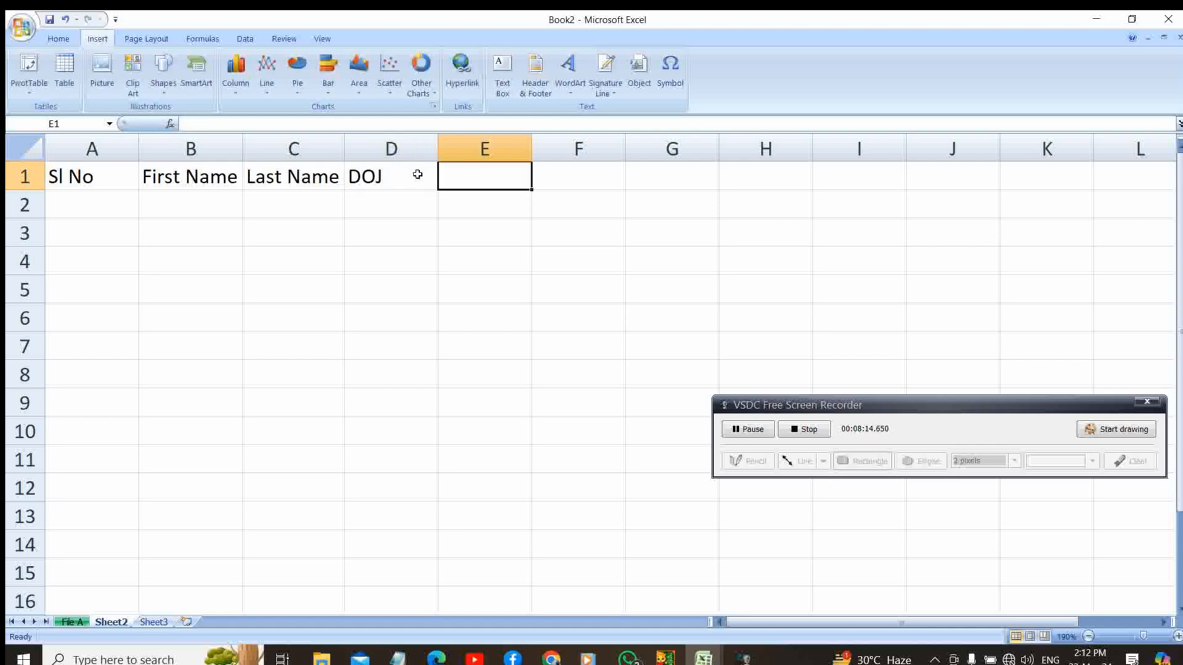
Enter the salary headers Sal-Jan, Sal-Feb and Sal-Mar in cells E1, F1 and G1.
{"action": "type", "text": "Sal-"}
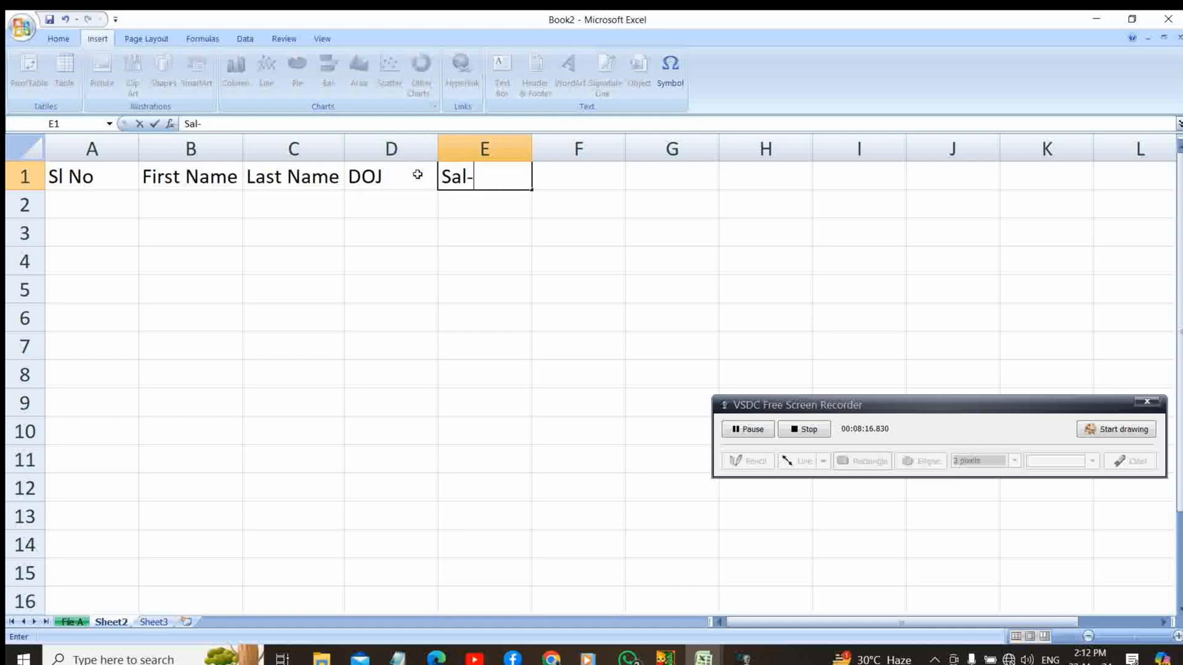
{"action": "type", "text": "Jan"}
{"action": "key", "text": "Tab"}
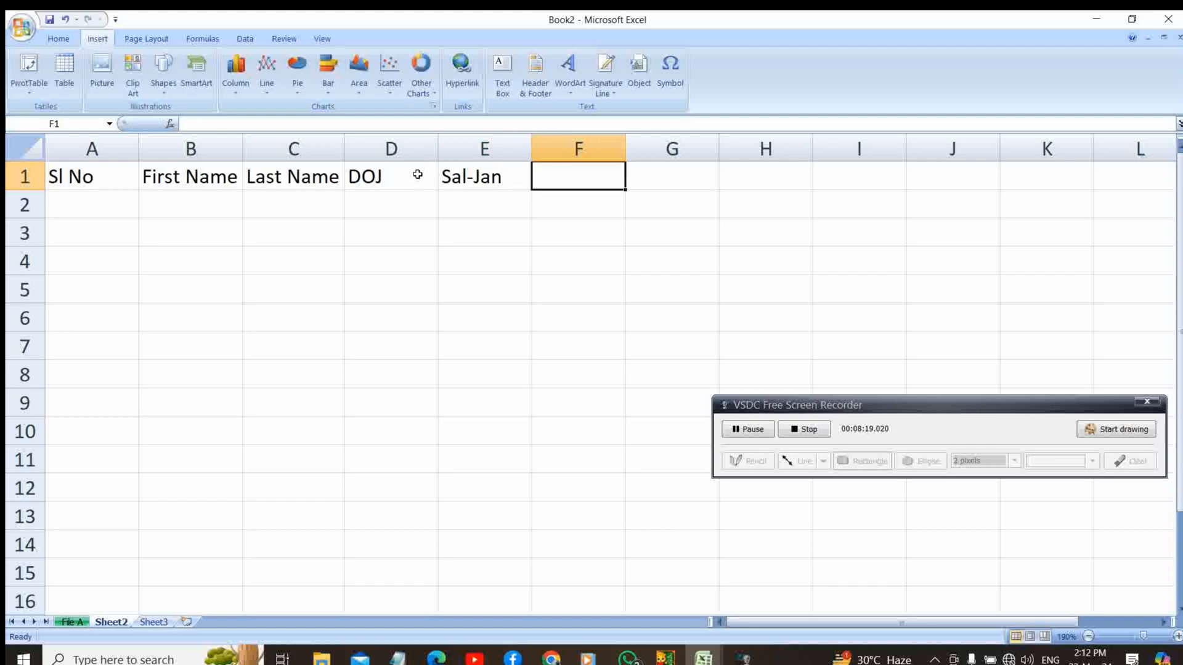
{"action": "type", "text": "Sal"}
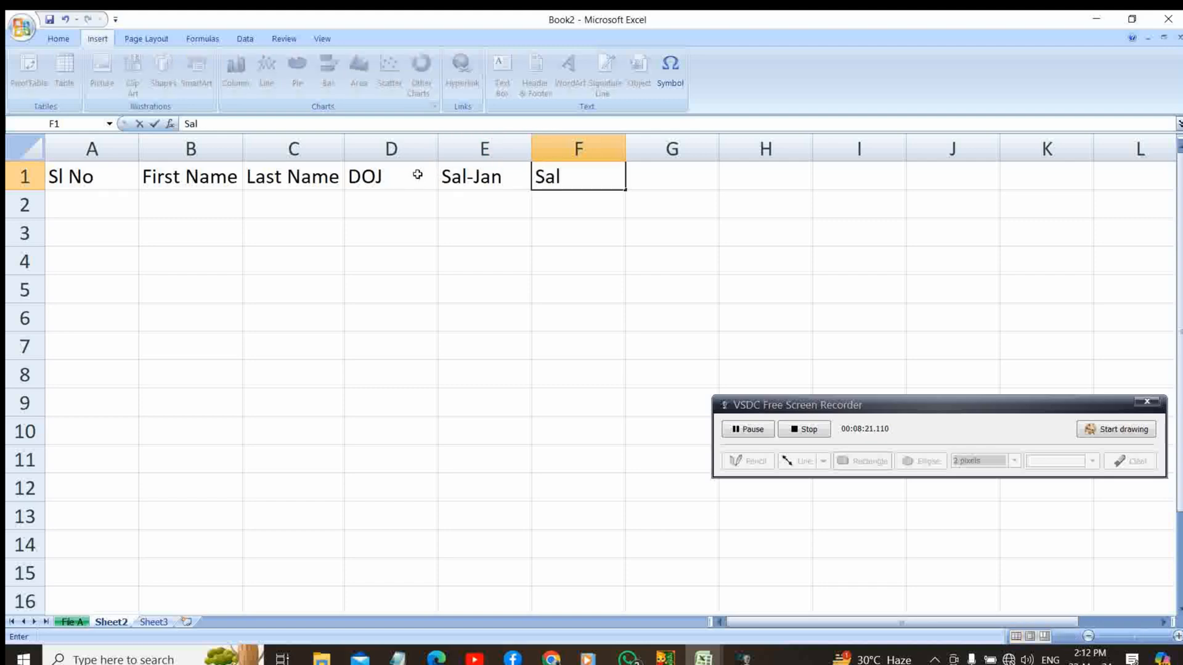
{"action": "type", "text": "-Feb"}
{"action": "key", "text": "Tab"}
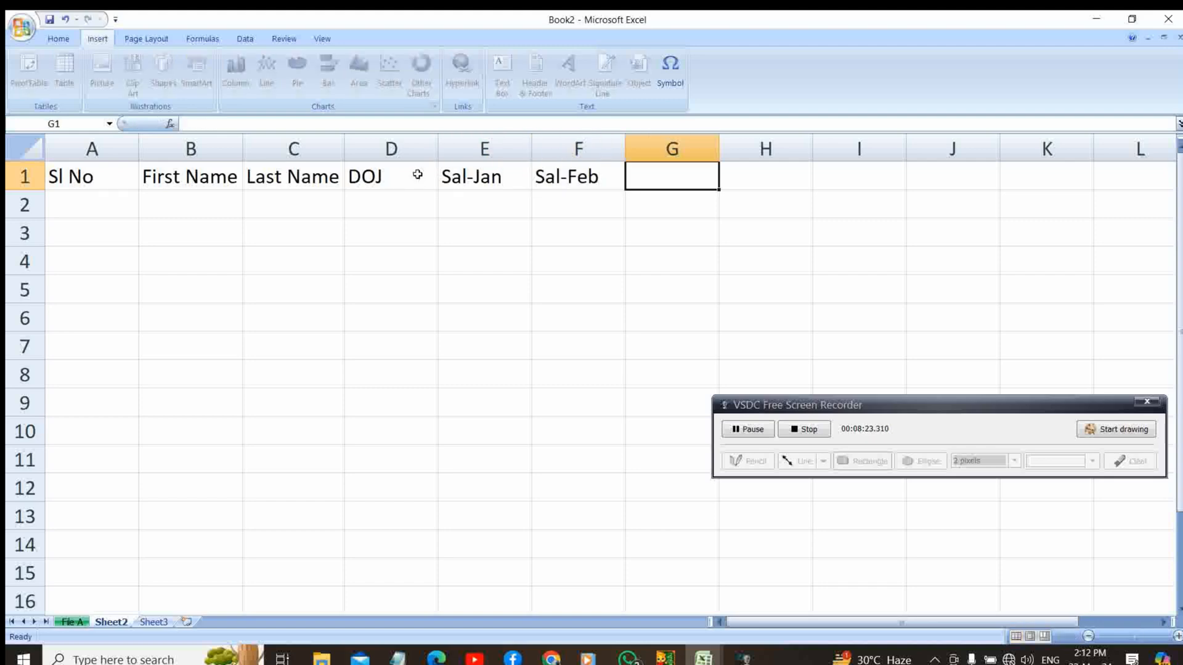
{"action": "type", "text": "Sa"}
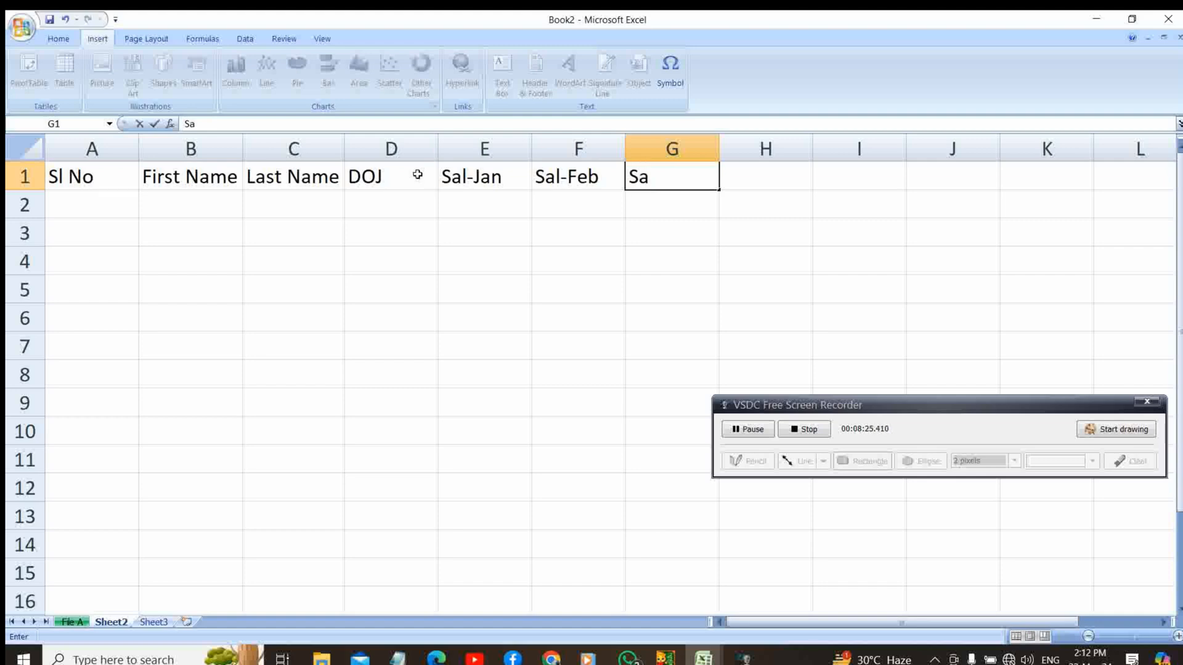
{"action": "type", "text": "l-Mar"}
{"action": "key", "text": "Tab"}
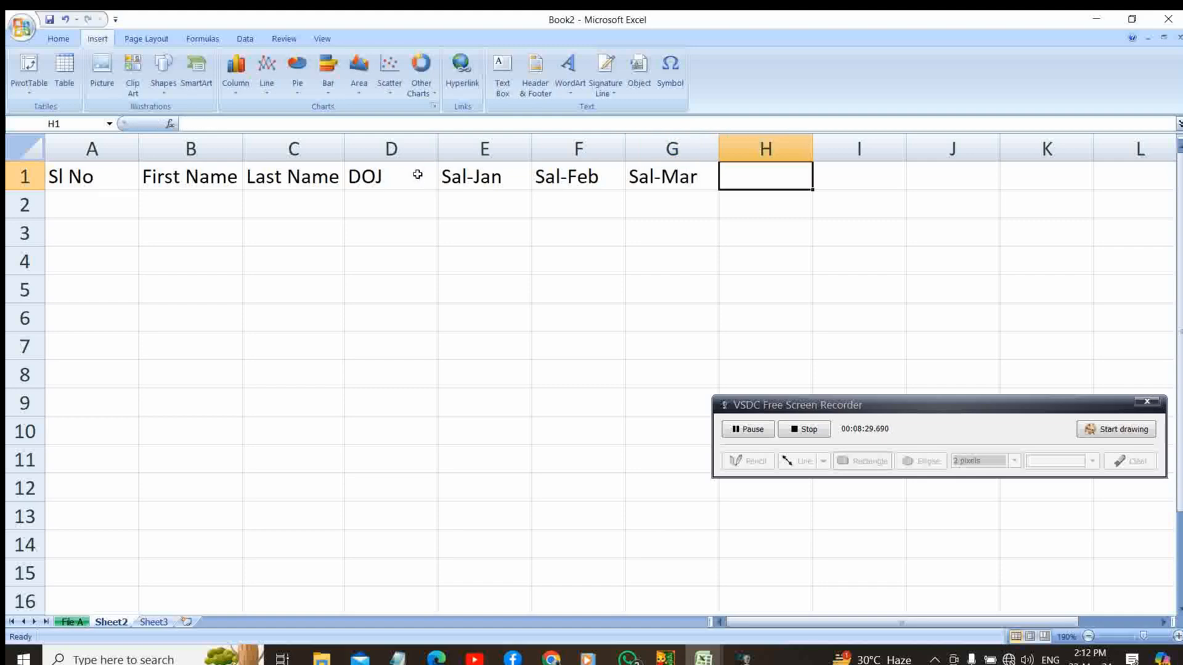
Enter the headers Sal Total in cell H1 and Avg Sal in cell I1.
{"action": "type", "text": "A"}
{"action": "key", "text": "BackSpace"}
{"action": "type", "text": "S"}
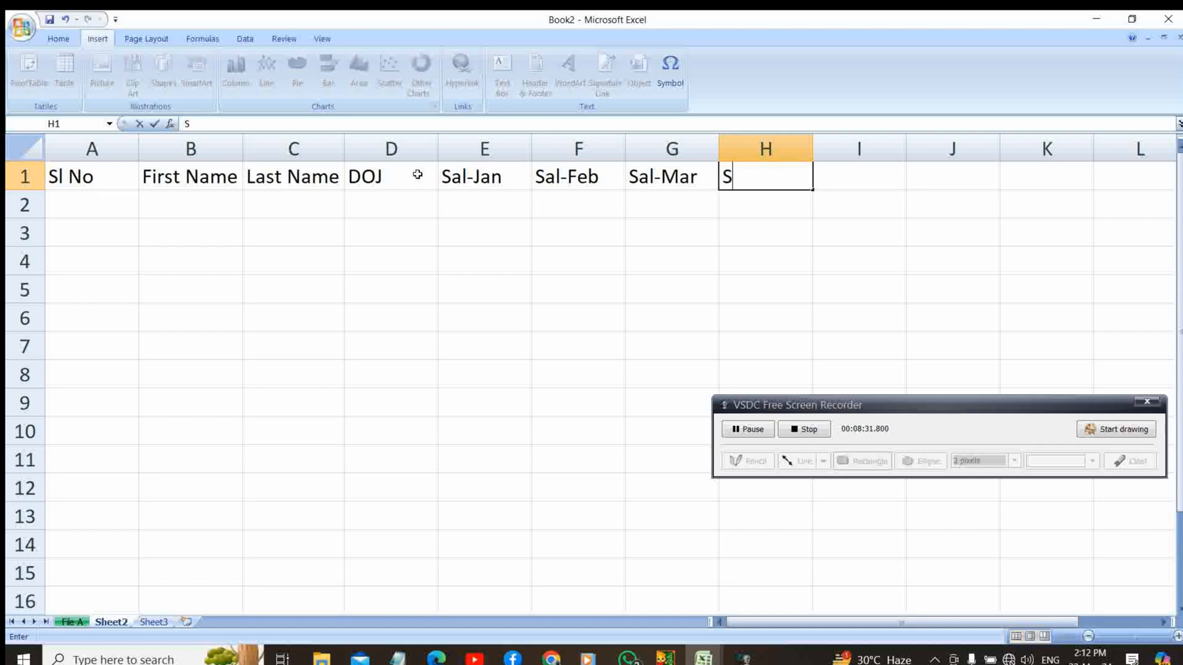
{"action": "type", "text": "al Tottal"}
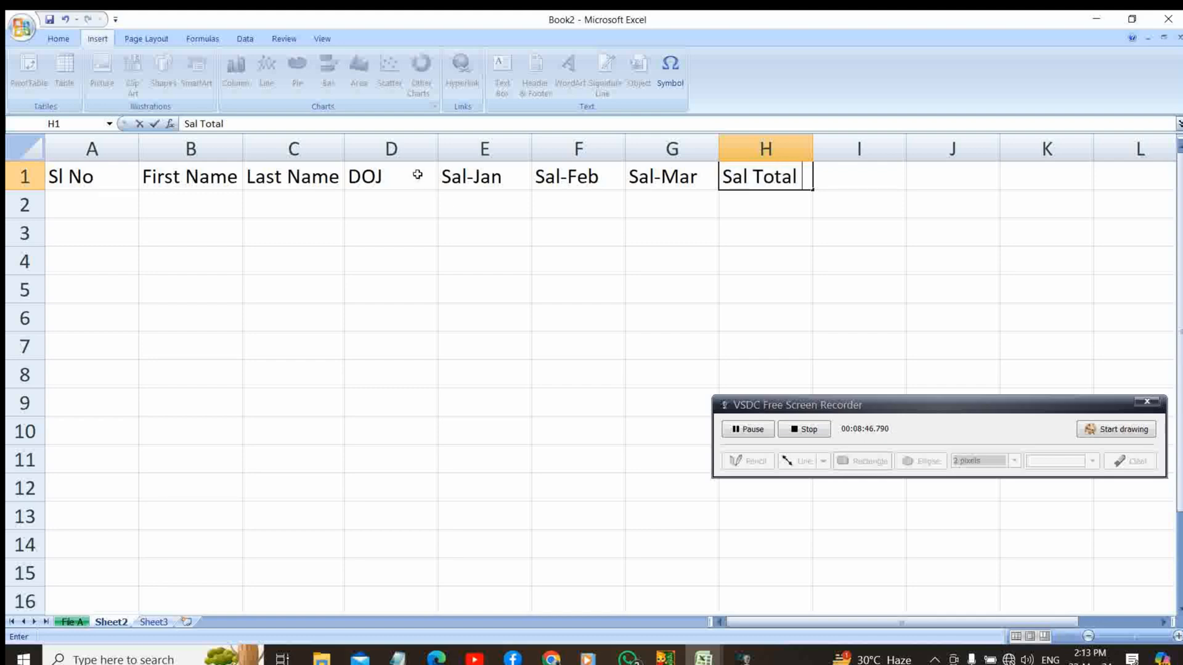
{"action": "key", "text": "Tab"}
{"action": "type", "text": "AVA"}
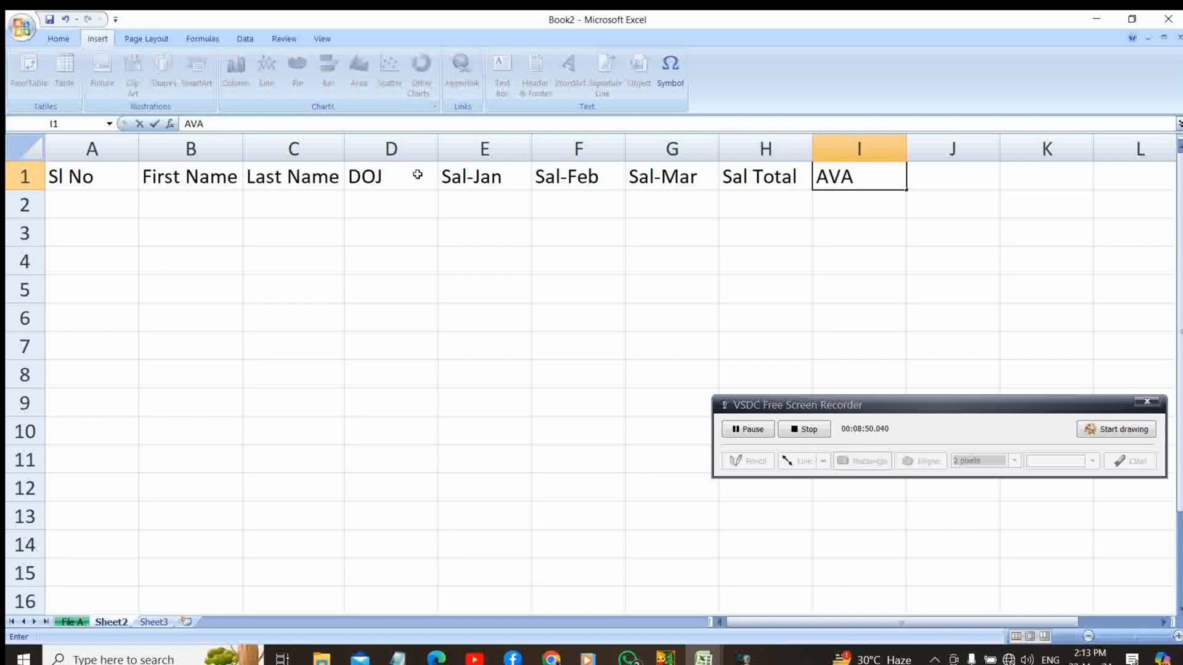
{"action": "key", "text": "BackSpace"}
{"action": "key", "text": "BackSpace"}
{"action": "type", "text": "vg Sal"}
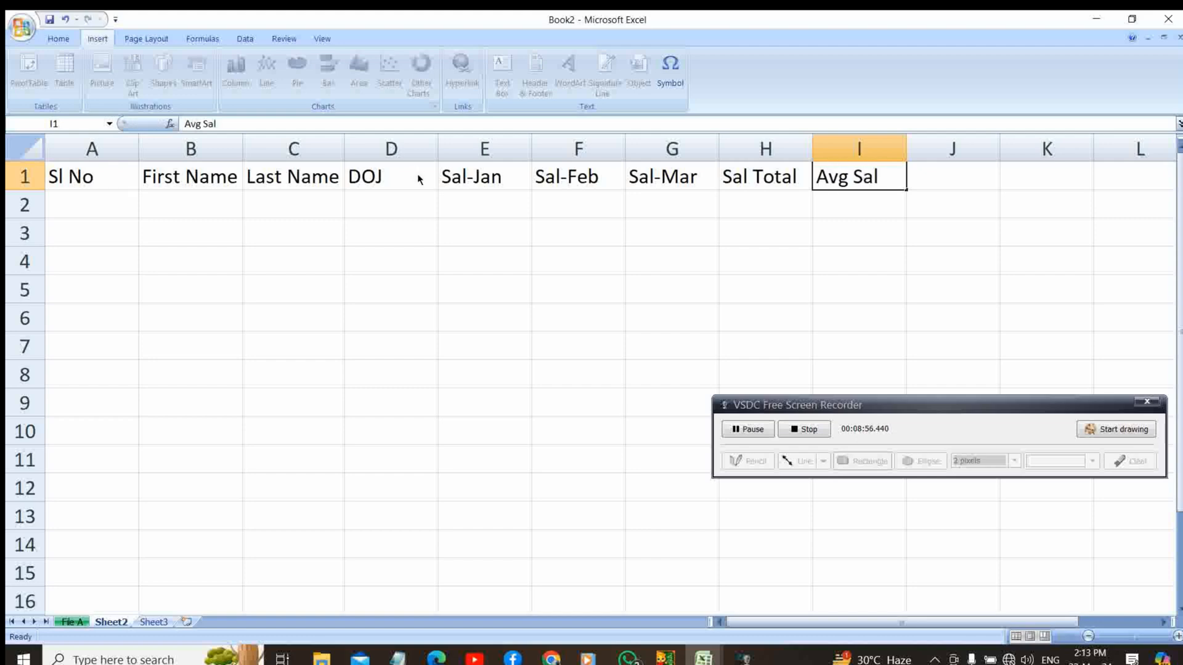
{"action": "key", "text": "Tab"}
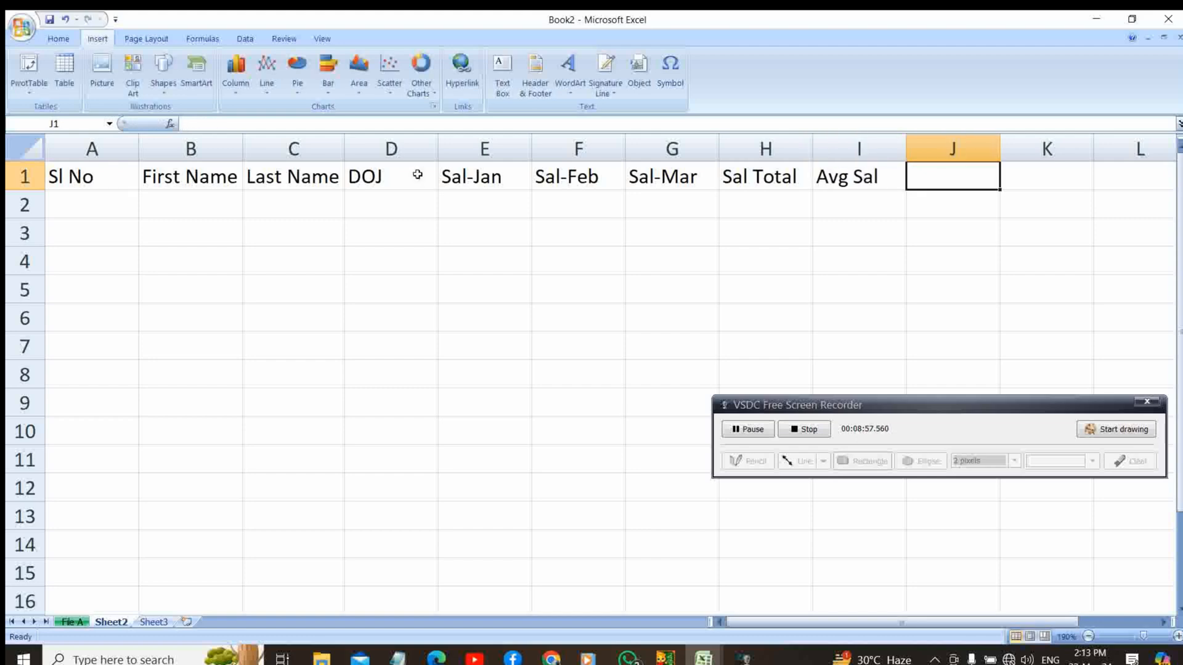
Enter the header Full Name in cell J1.
{"action": "type", "text": "Full Nm"}
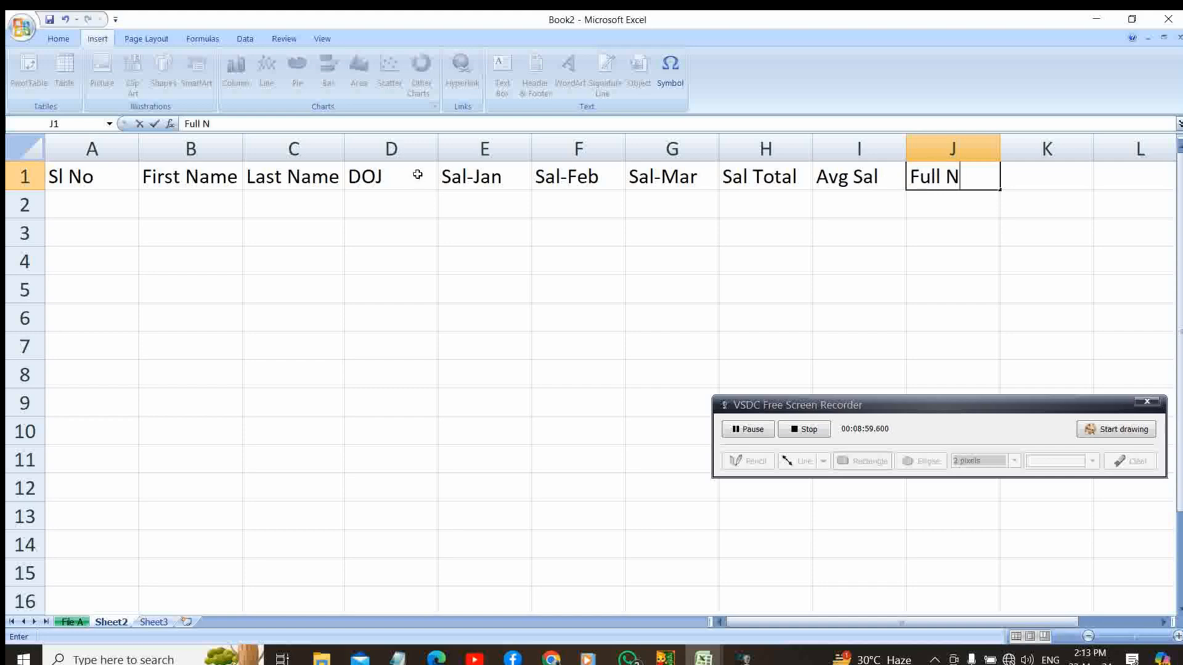
{"action": "key", "text": "BackSpace"}
{"action": "type", "text": "Am"}
{"action": "key", "text": "BackSpace"}
{"action": "key", "text": "BackSpace"}
{"action": "type", "text": "ame"}
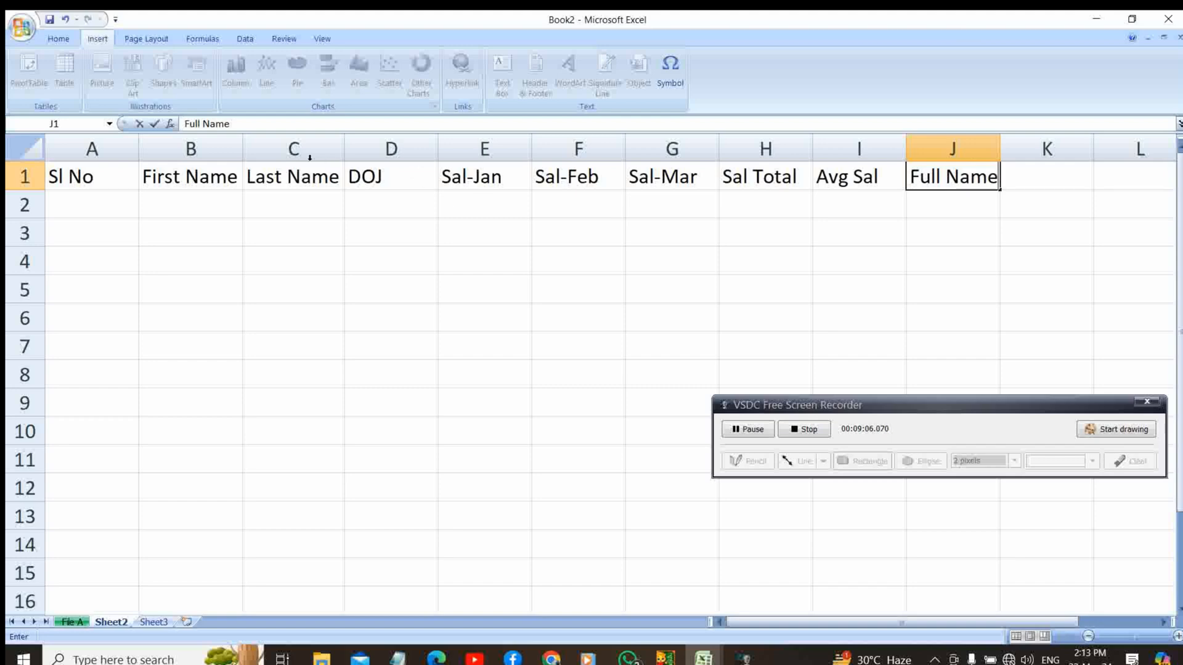
Number the rows under Sl No from 1 to 8 by filling the series through cells A2 to A9.
{"action": "left_click", "coordinate": [121, 208]}
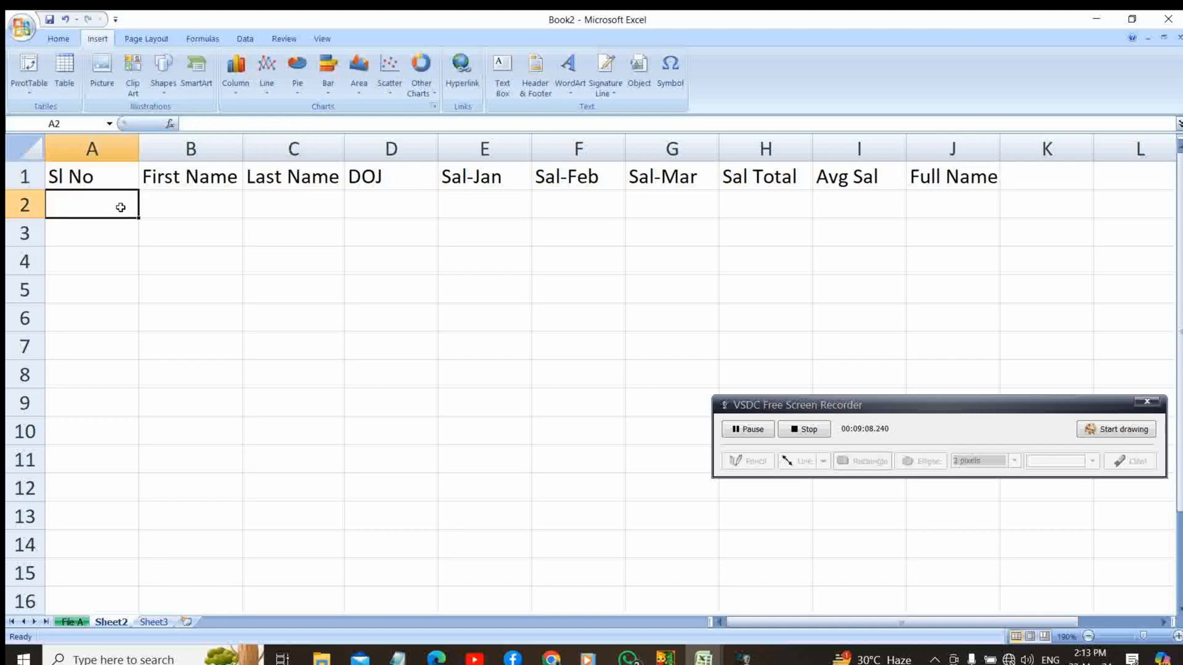
{"action": "type", "text": "1"}
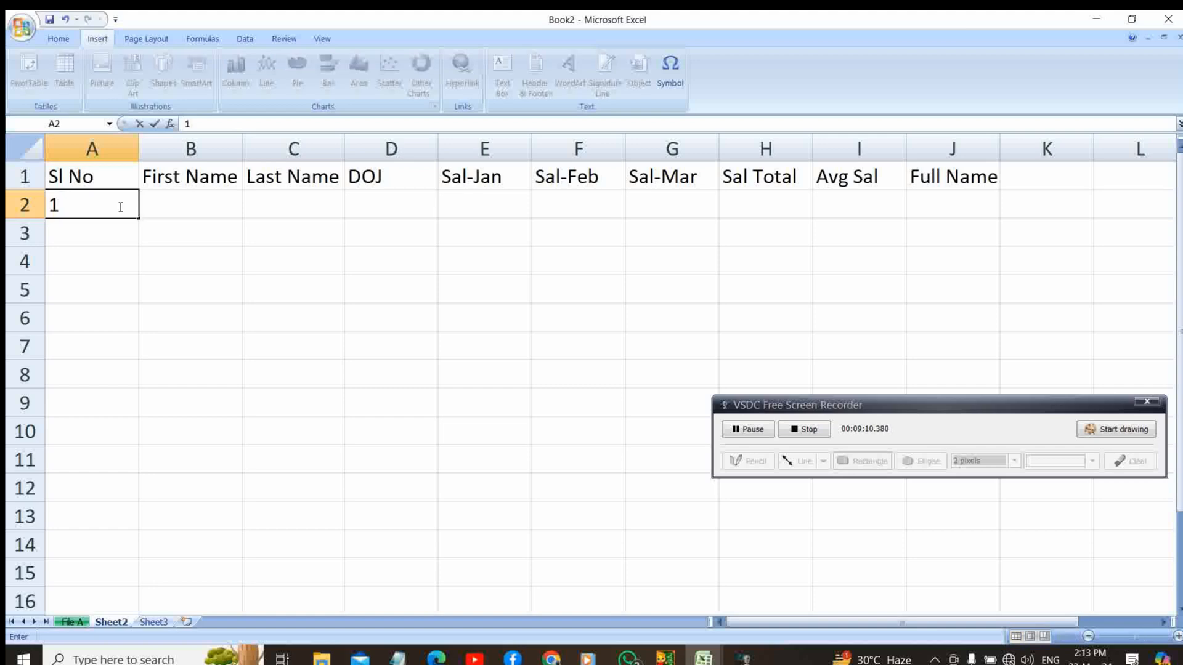
{"action": "key", "text": "Return"}
{"action": "type", "text": "2"}
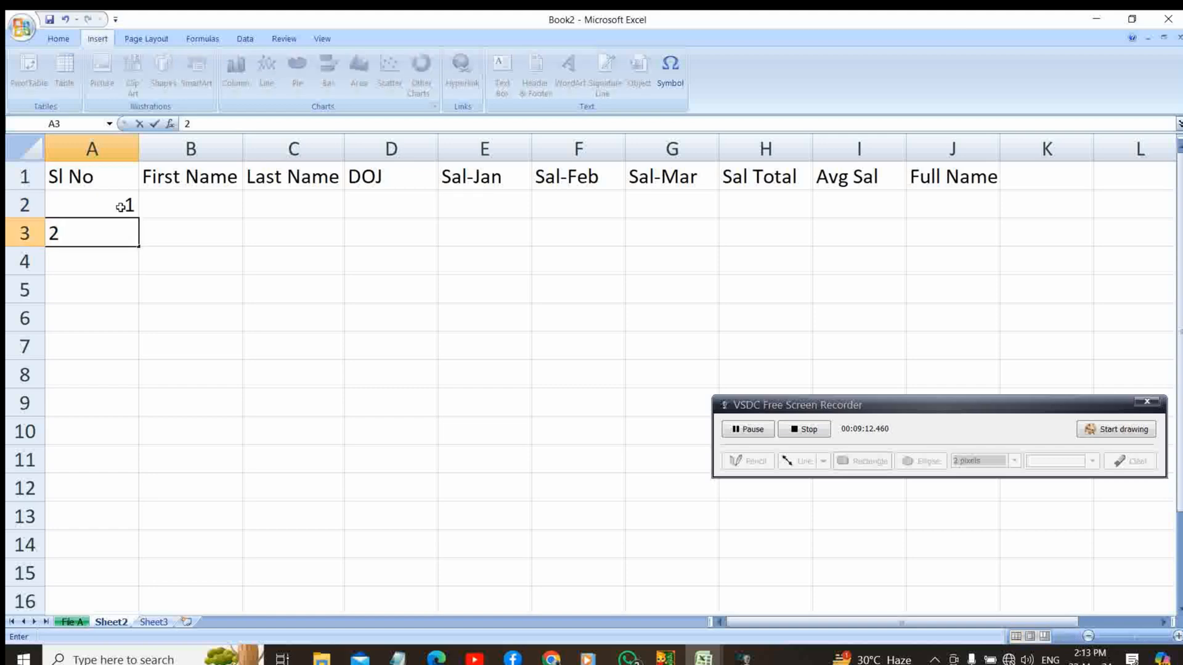
{"action": "left_click", "coordinate": [112, 197]}
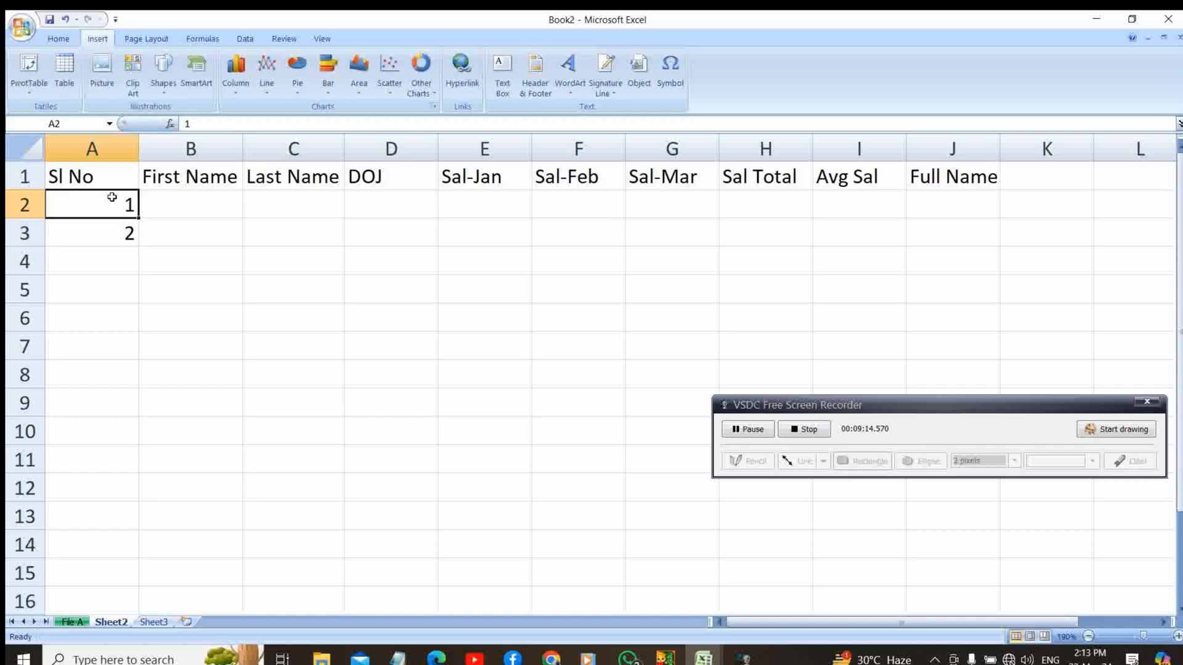
{"action": "mouse_move", "coordinate": [136, 217]}
{"action": "left_mouse_down"}
{"action": "mouse_move", "coordinate": [136, 333]}
{"action": "mouse_move", "coordinate": [114, 218]}
{"action": "left_mouse_up"}
{"action": "left_click_drag", "start_coordinate": [125, 210], "coordinate": [138, 416]}
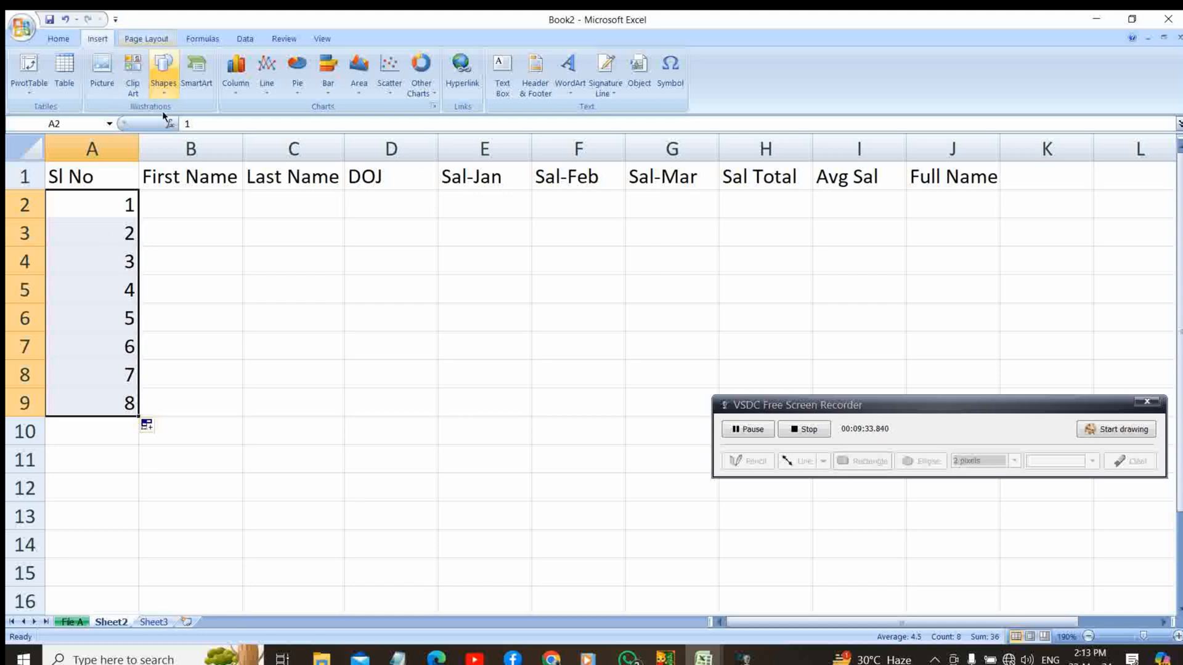
Middle-align the serial numbers in A2 to A9 and center the whole of column A horizontally.
{"action": "left_click", "coordinate": [61, 39]}
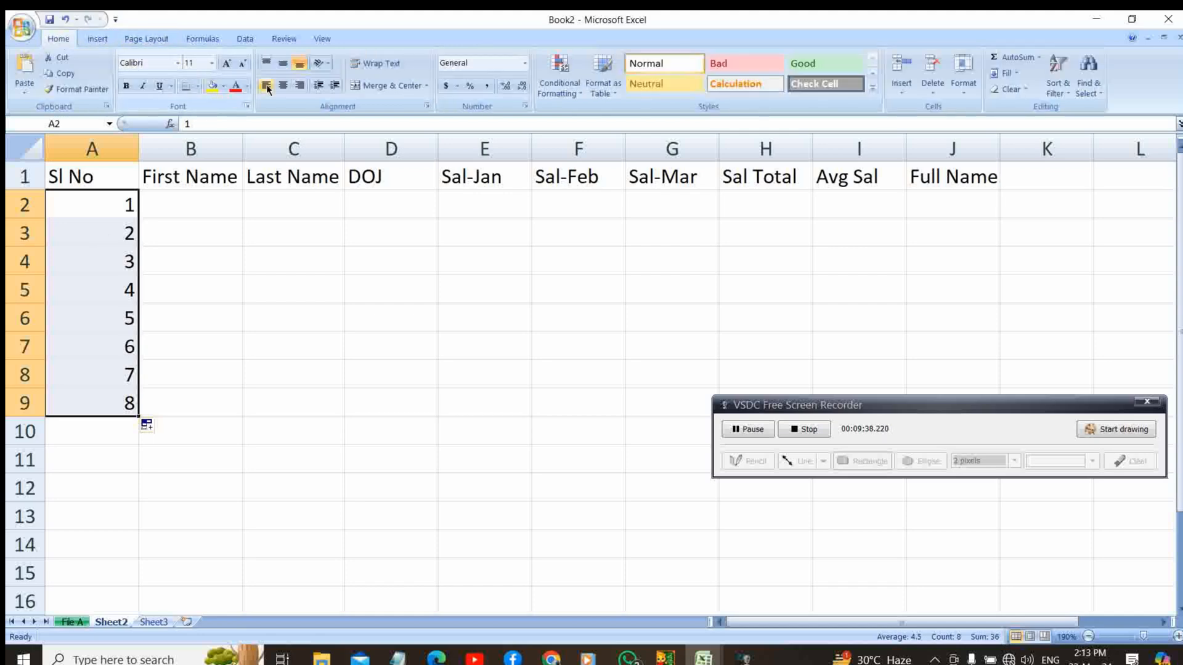
{"action": "left_click", "coordinate": [282, 64]}
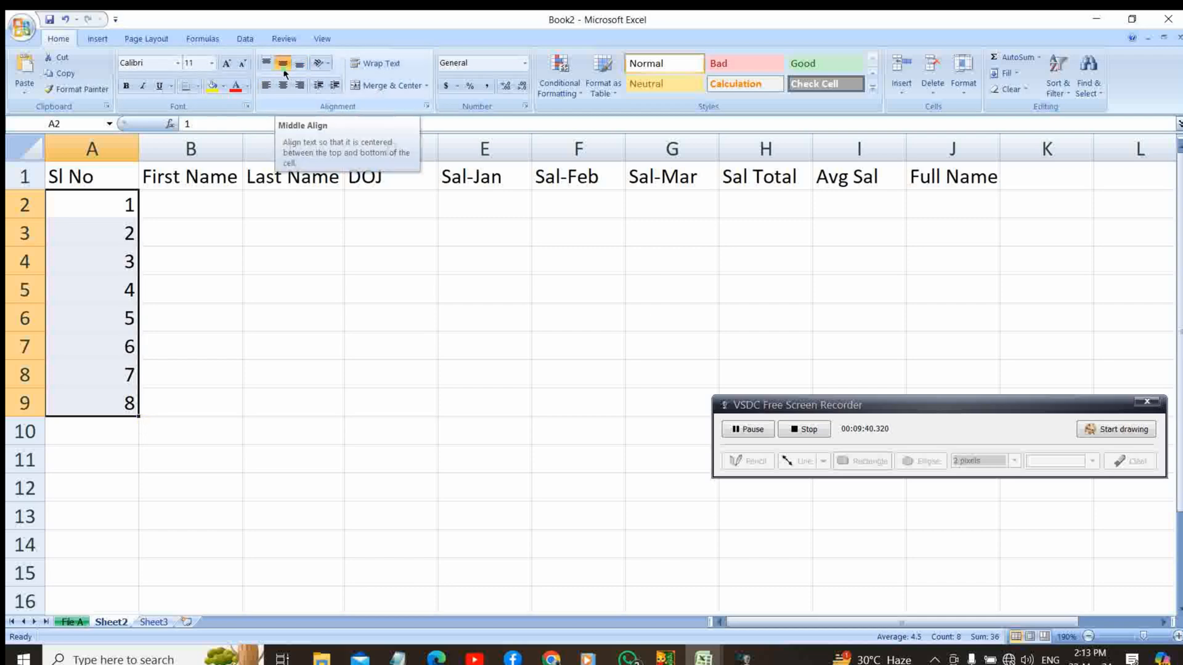
{"action": "left_click", "coordinate": [97, 138]}
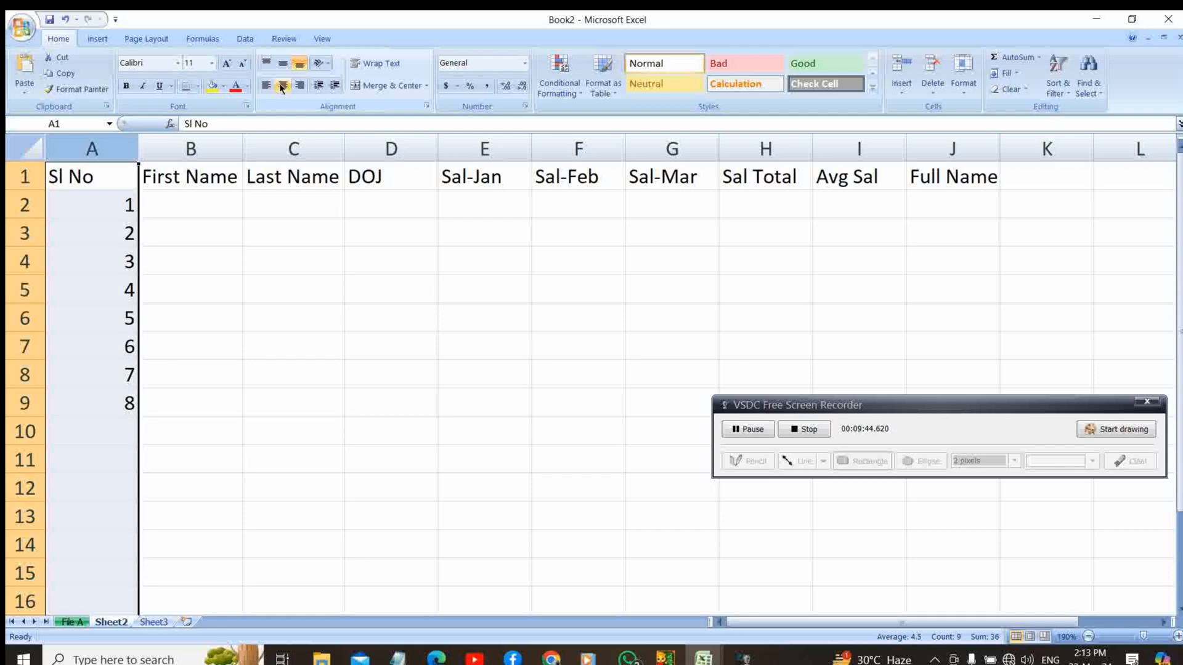
{"action": "left_click", "coordinate": [283, 86]}
{"action": "left_click", "coordinate": [214, 194]}
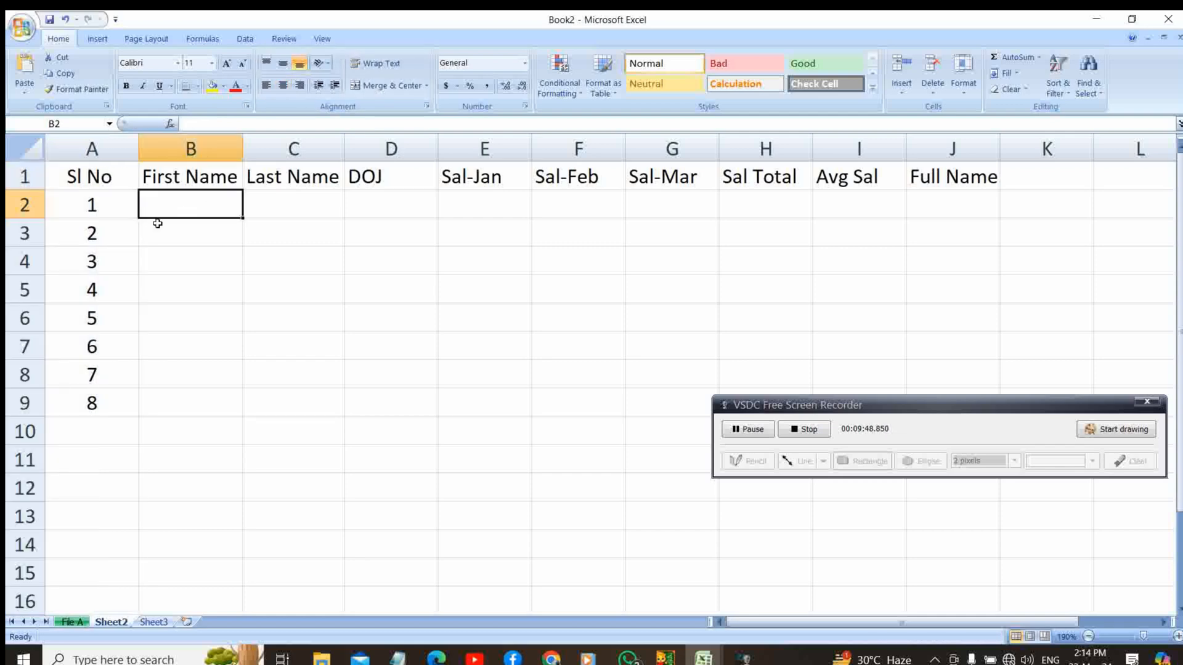
Try extending the serial number series through 12 in cell A13, and undo the fill.
{"action": "left_click", "coordinate": [111, 198]}
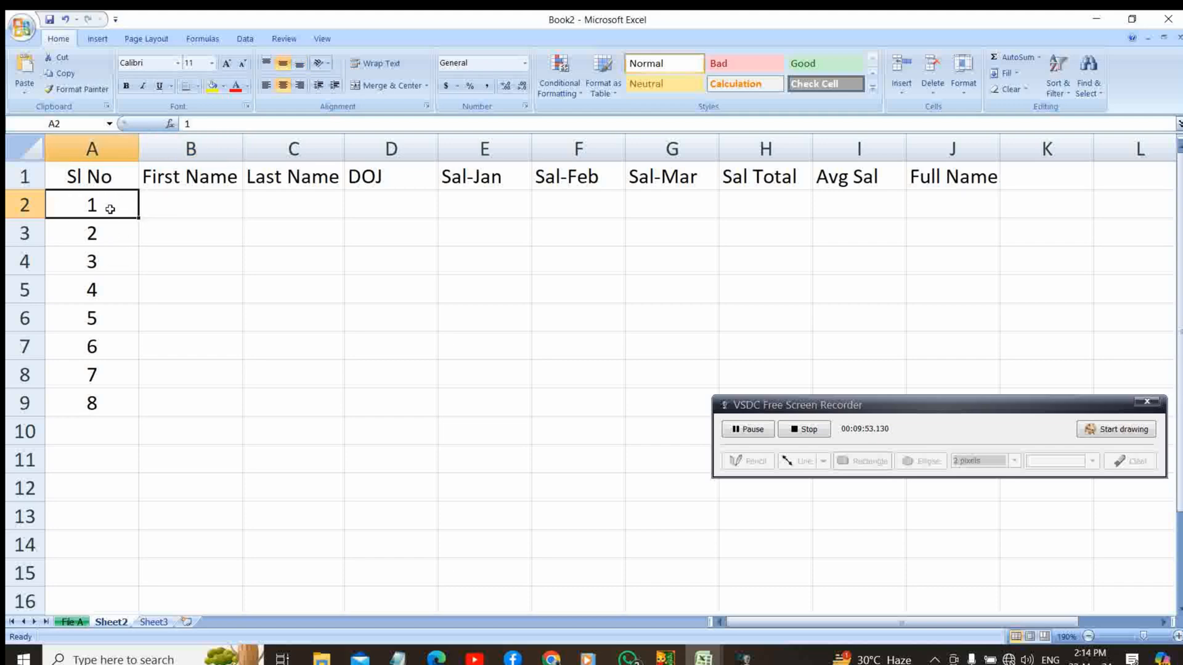
{"action": "key", "text": "shift+Down"}
{"action": "key", "text": "shift+Down"}
{"action": "key", "text": "shift+Down"}
{"action": "key", "text": "shift+Down"}
{"action": "key", "text": "shift+Down"}
{"action": "key", "text": "shift+Down"}
{"action": "key", "text": "shift+Down"}
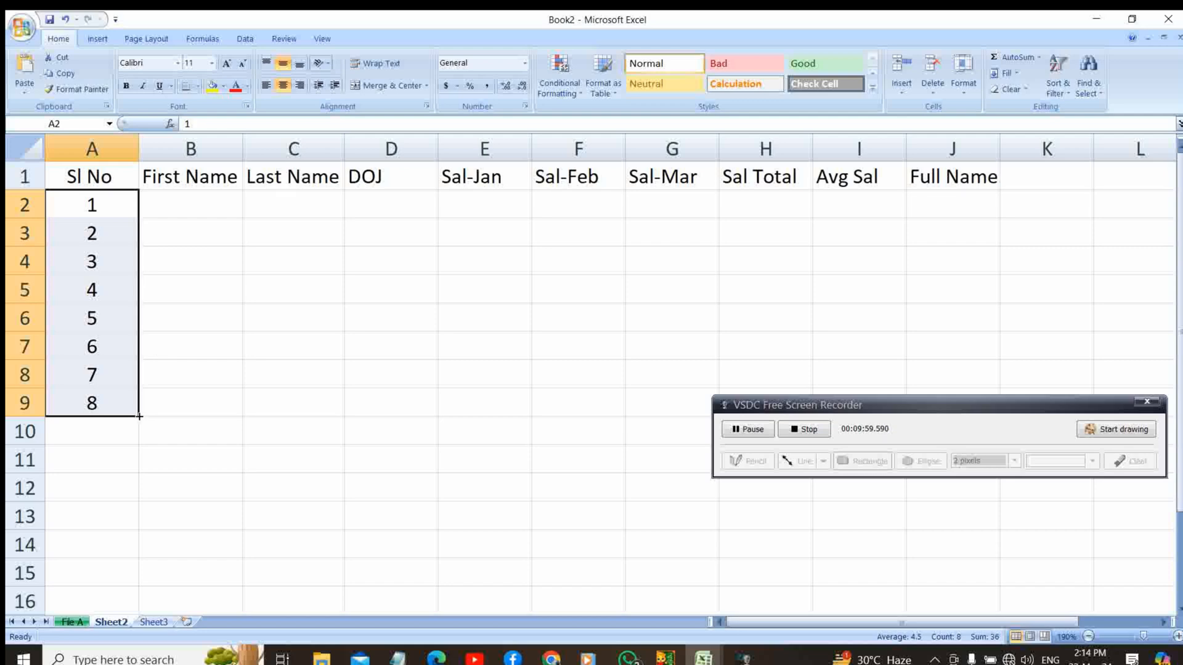
{"action": "left_click_drag", "start_coordinate": [139, 416], "coordinate": [145, 526]}
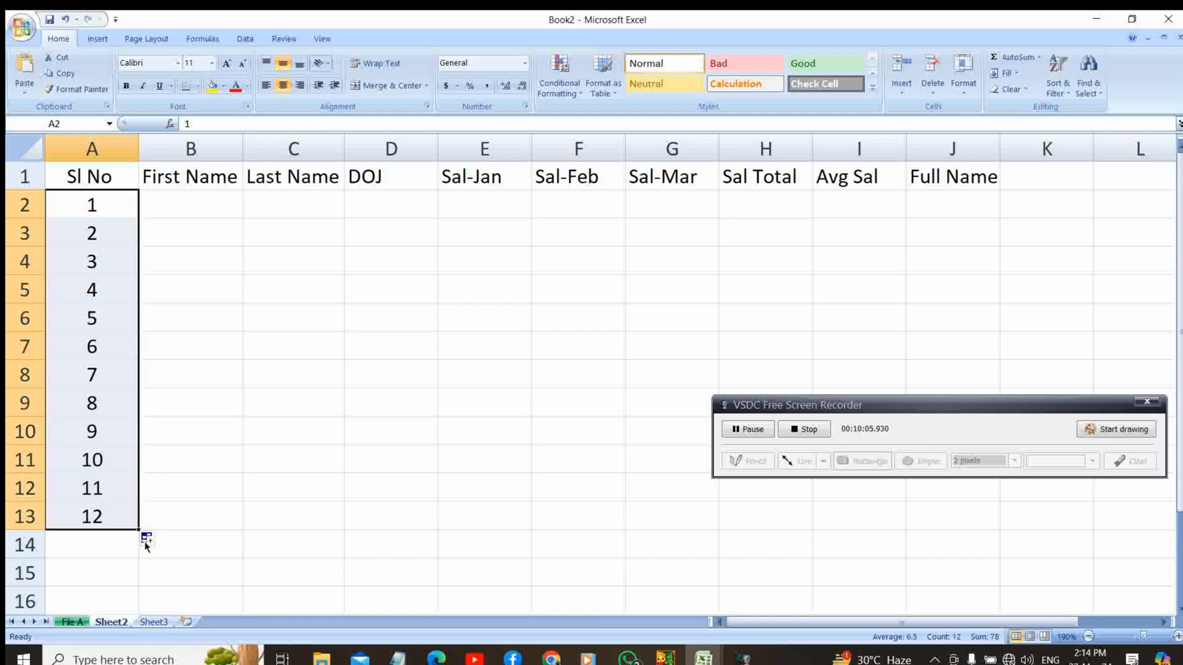
{"action": "key", "text": "ctrl+z"}
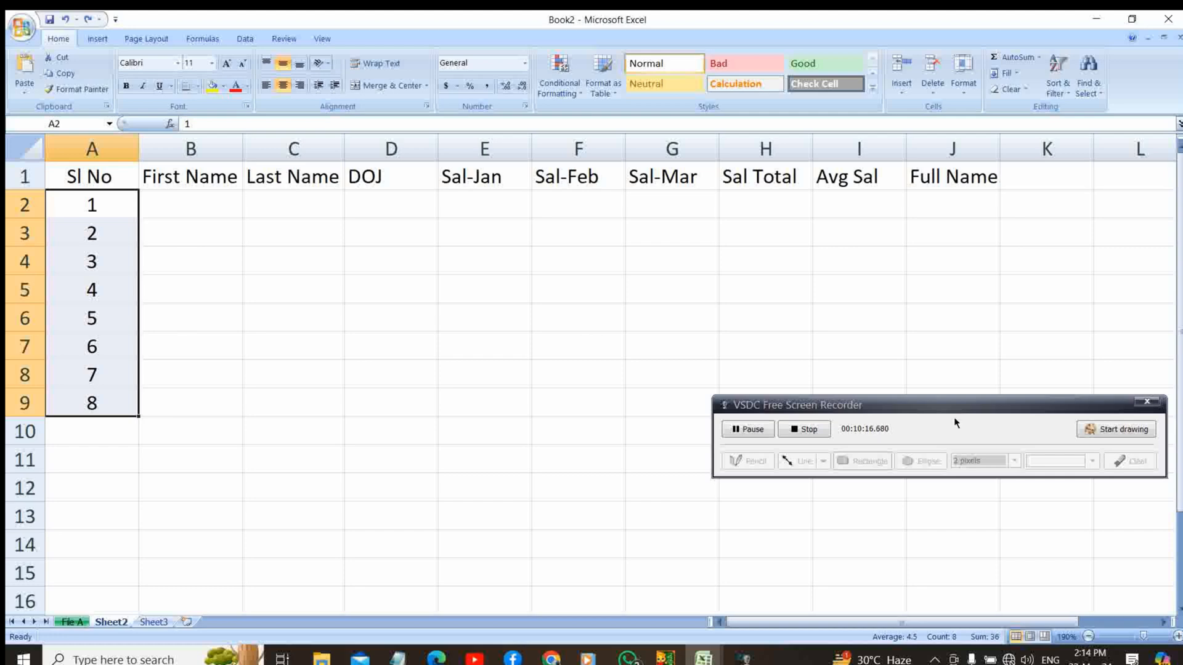
{"action": "left_click", "coordinate": [804, 429]}
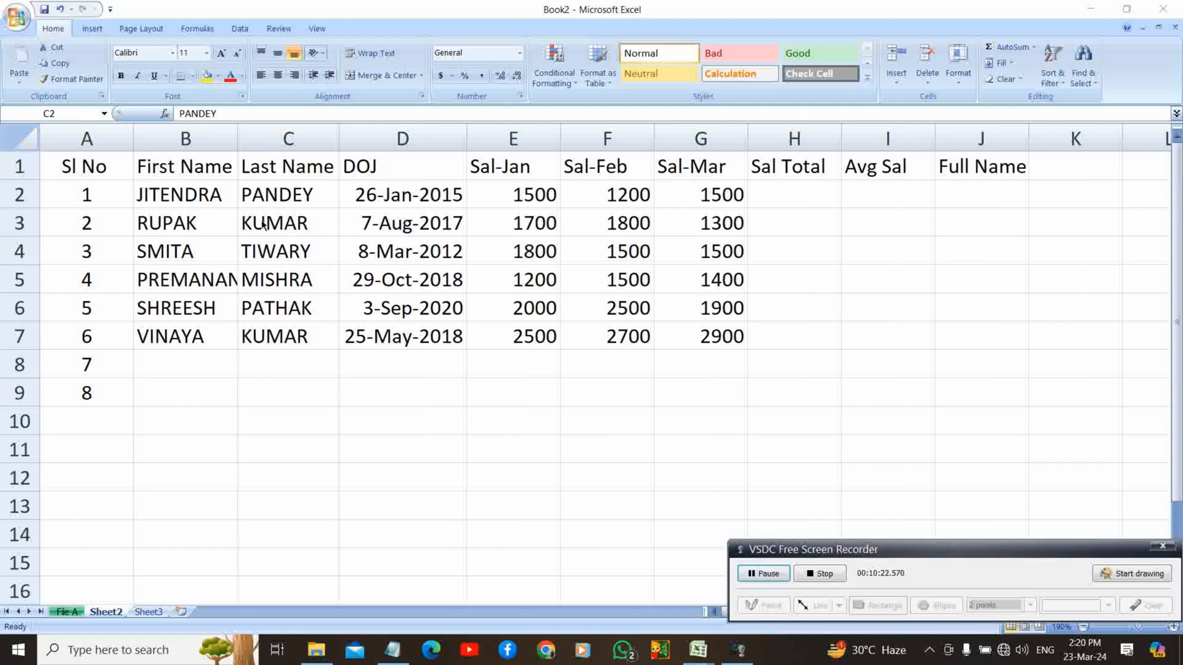
{"action": "left_click", "coordinate": [175, 172]}
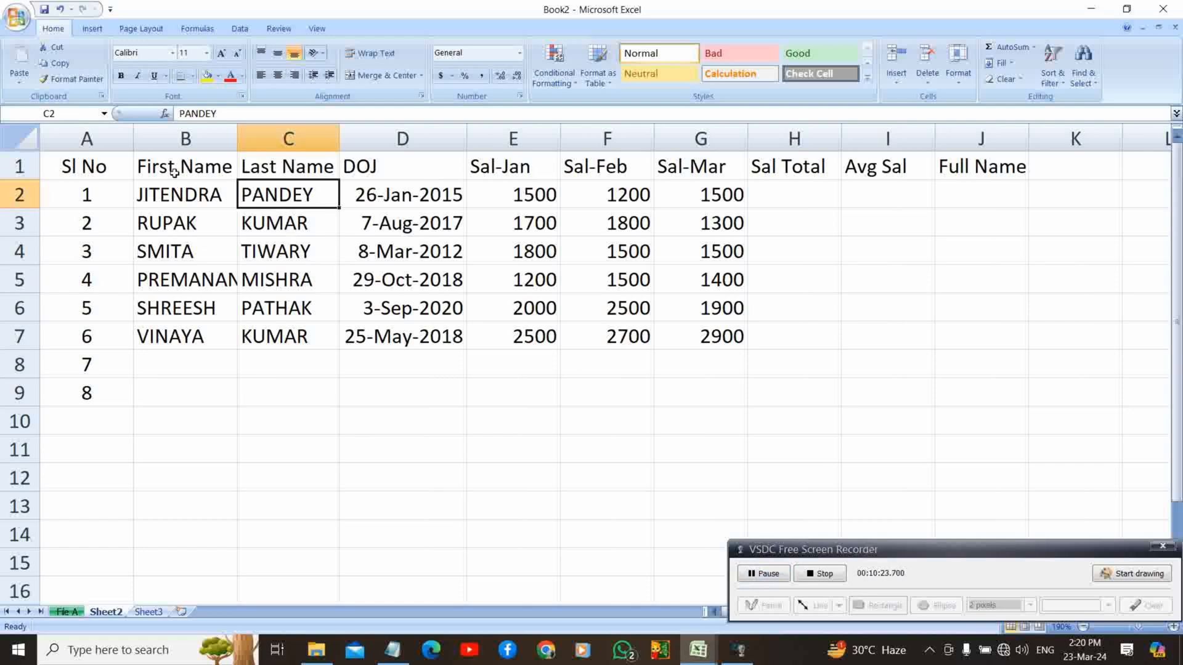
{"action": "left_click", "coordinate": [219, 216]}
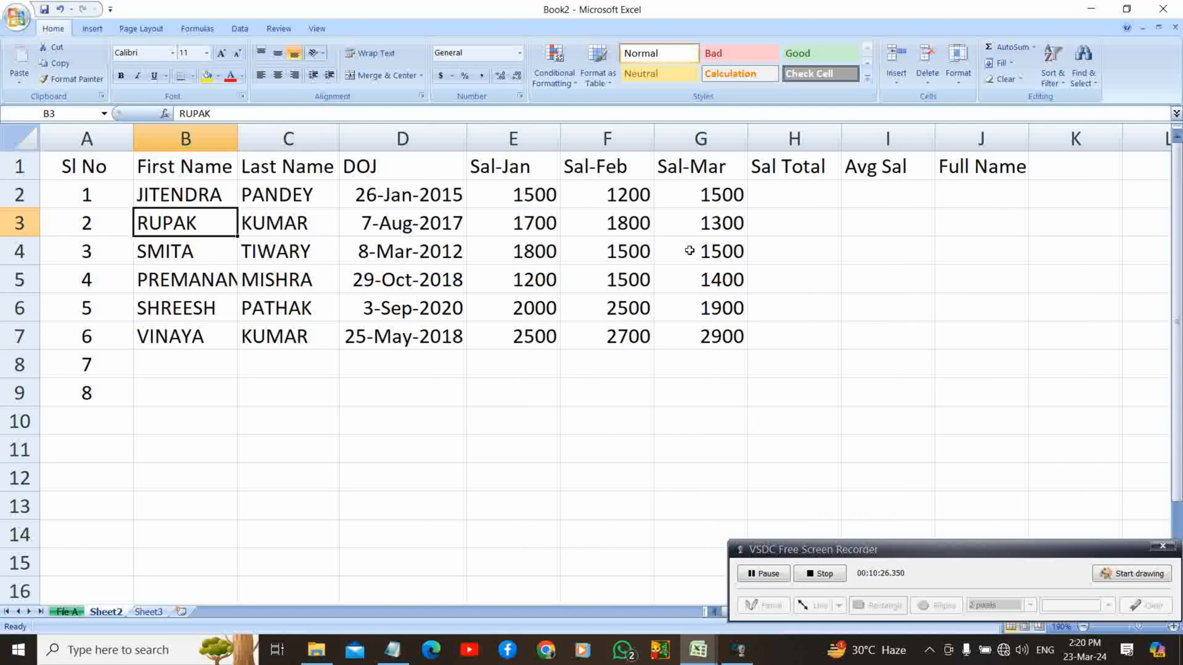
{"action": "left_click", "coordinate": [776, 190]}
{"action": "left_click", "coordinate": [878, 185]}
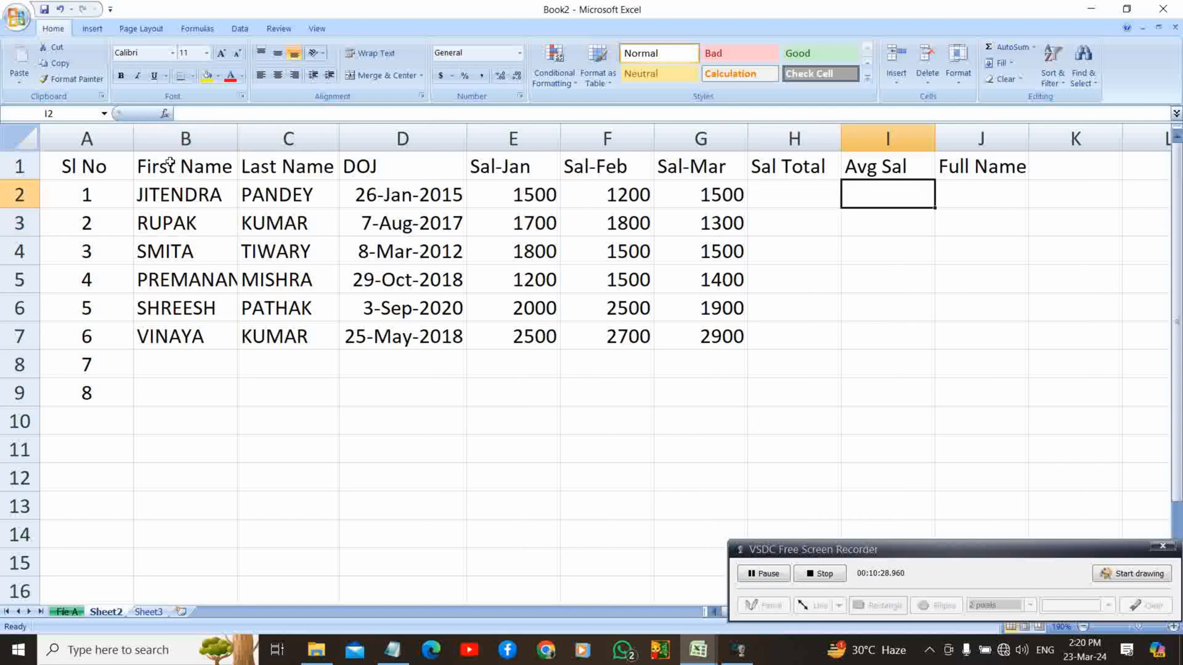
{"action": "left_click", "coordinate": [114, 170]}
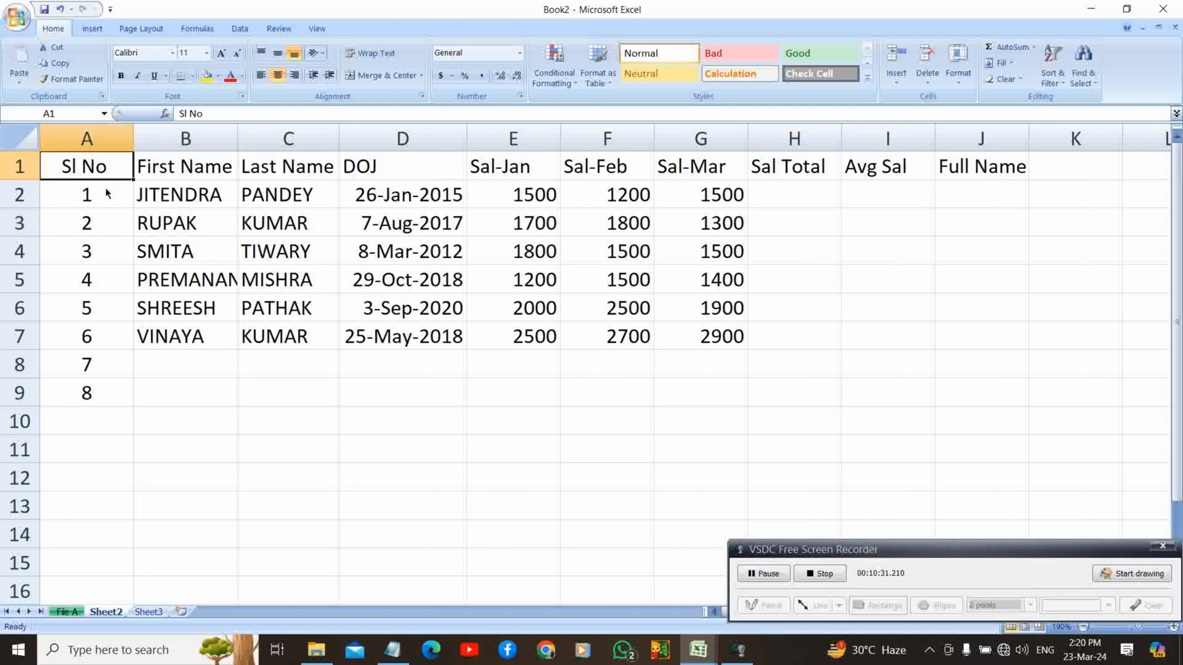
{"action": "left_click", "coordinate": [100, 193]}
Try left and right alignment on cells A1 to A9, and return them to center alignment.
{"action": "left_click", "coordinate": [91, 164]}
{"action": "key", "text": "shift+Down"}
{"action": "key", "text": "shift+Down"}
{"action": "key", "text": "shift+Down"}
{"action": "key", "text": "shift+Down"}
{"action": "key", "text": "shift+Down"}
{"action": "key", "text": "shift+Down"}
{"action": "key", "text": "shift+Down"}
{"action": "key", "text": "shift+Down"}
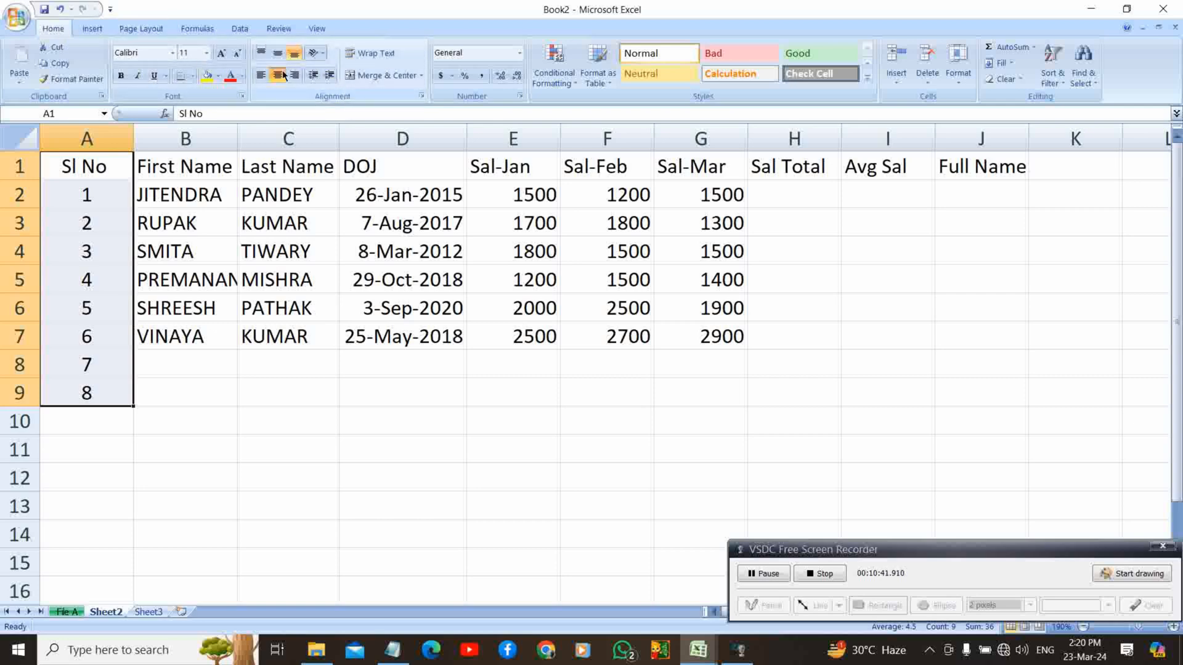
{"action": "left_click", "coordinate": [262, 76]}
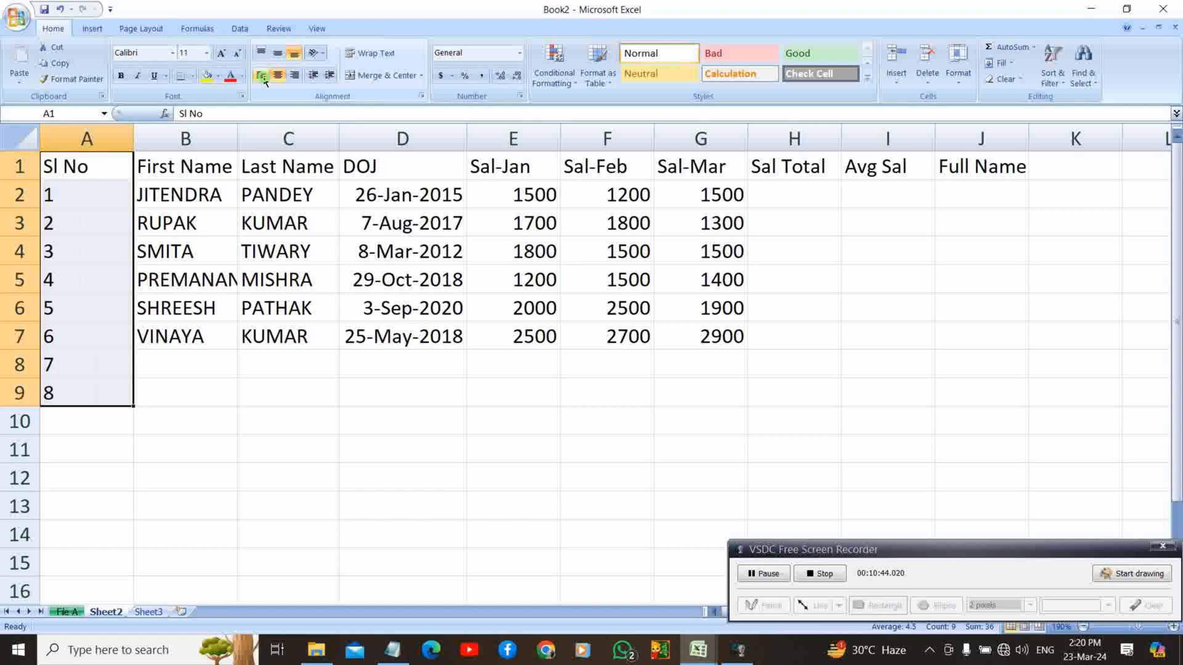
{"action": "left_click", "coordinate": [298, 79]}
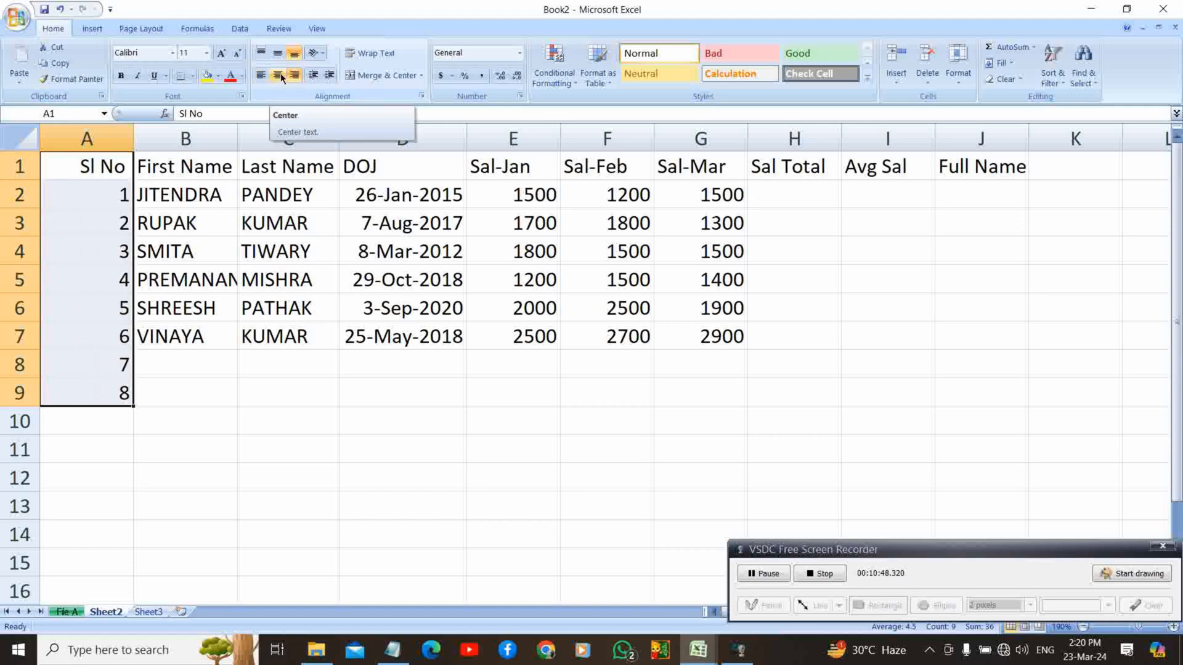
{"action": "left_click", "coordinate": [279, 75]}
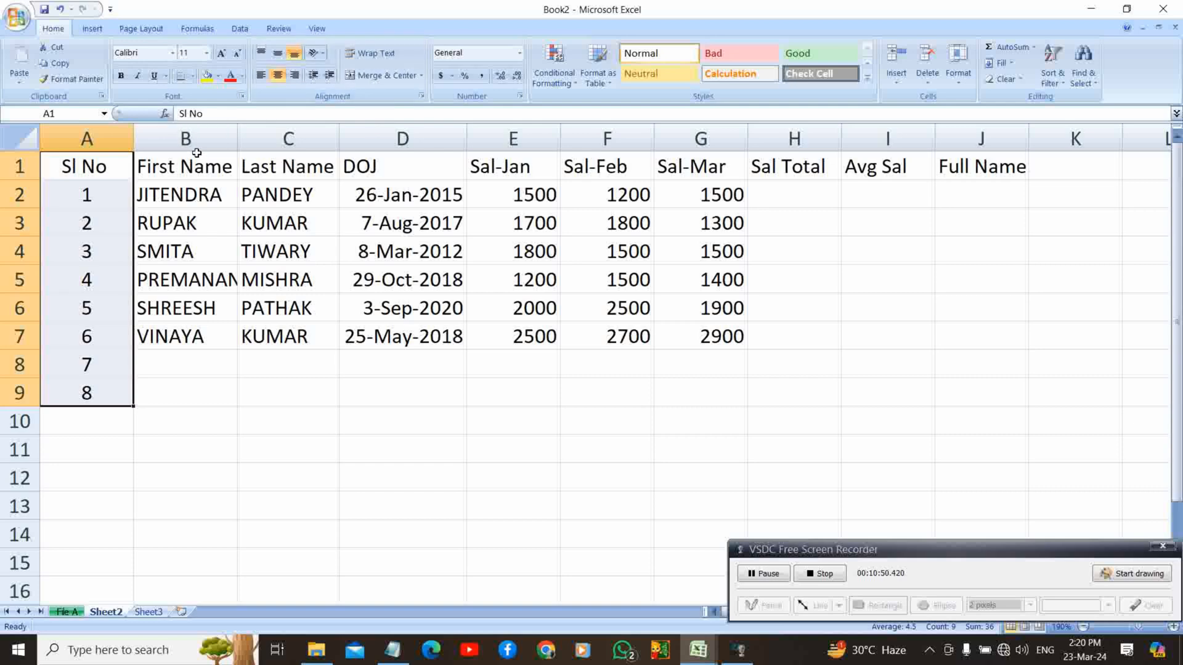
Auto-fit the width of column A and clear the extra serial numbers 7 and 8 from cells A8 and A9.
{"action": "double_click", "coordinate": [133, 144]}
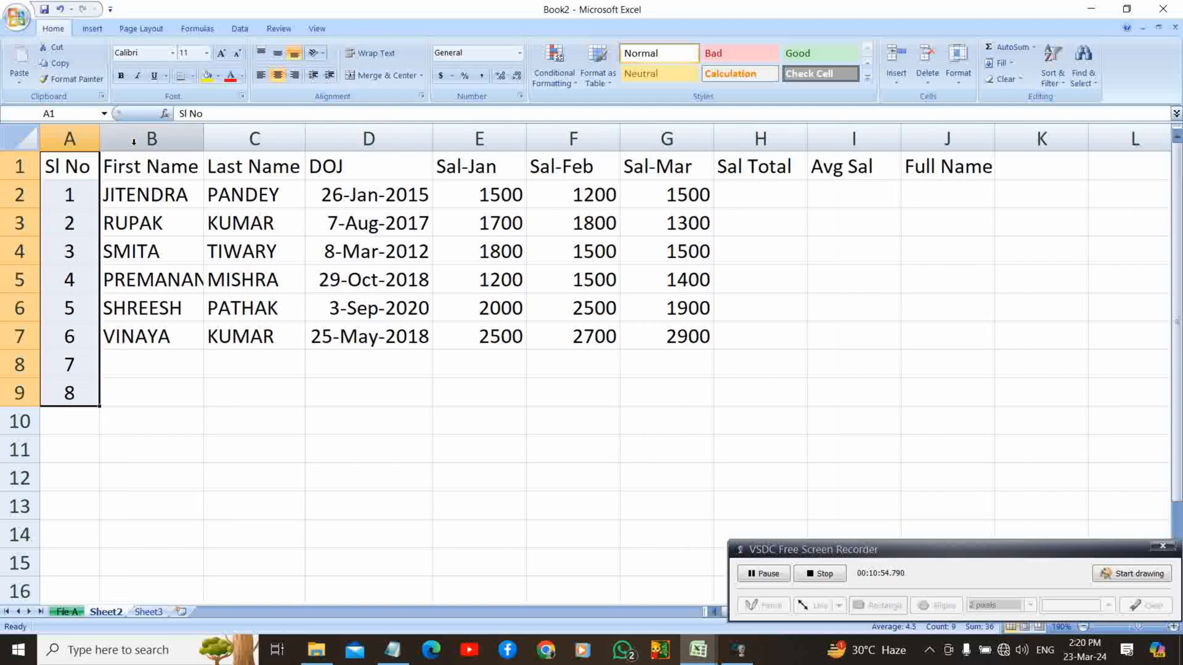
{"action": "left_click", "coordinate": [149, 178]}
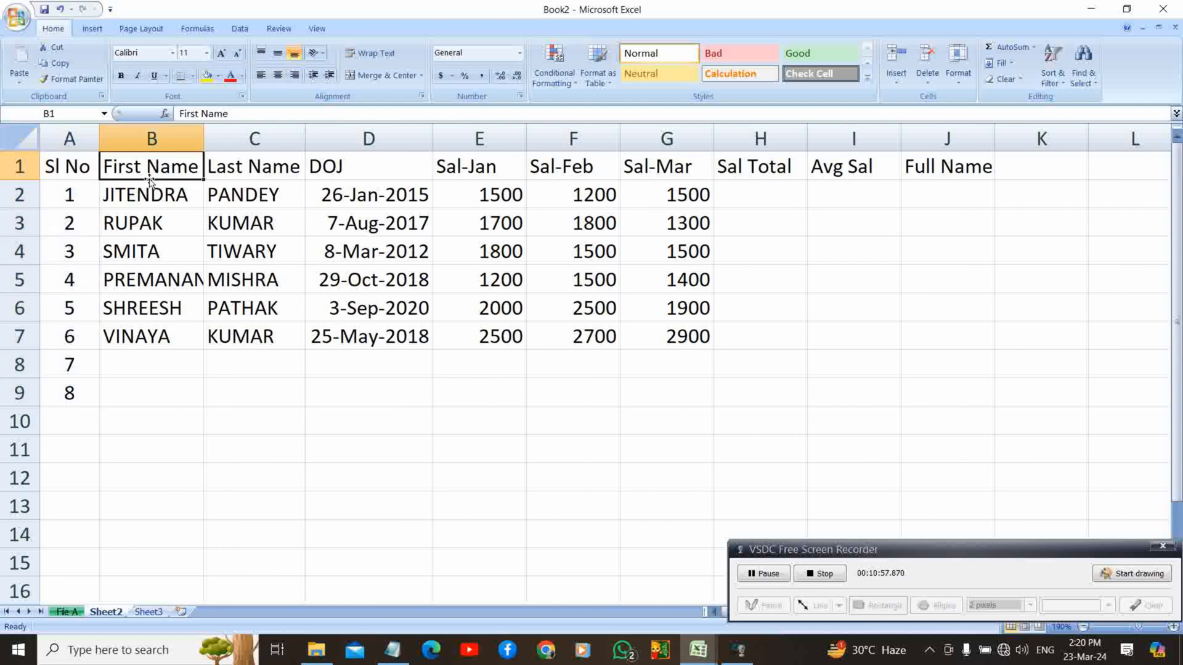
{"action": "left_click", "coordinate": [72, 364]}
{"action": "key", "text": "shift+Down"}
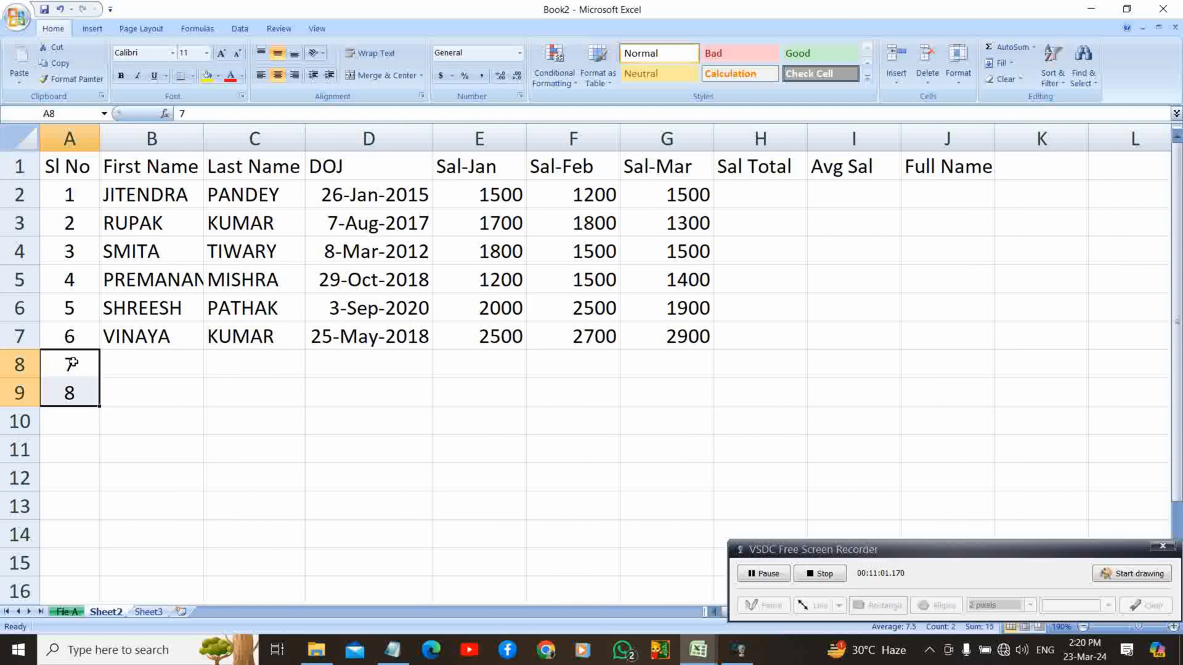
{"action": "key", "text": "Delete"}
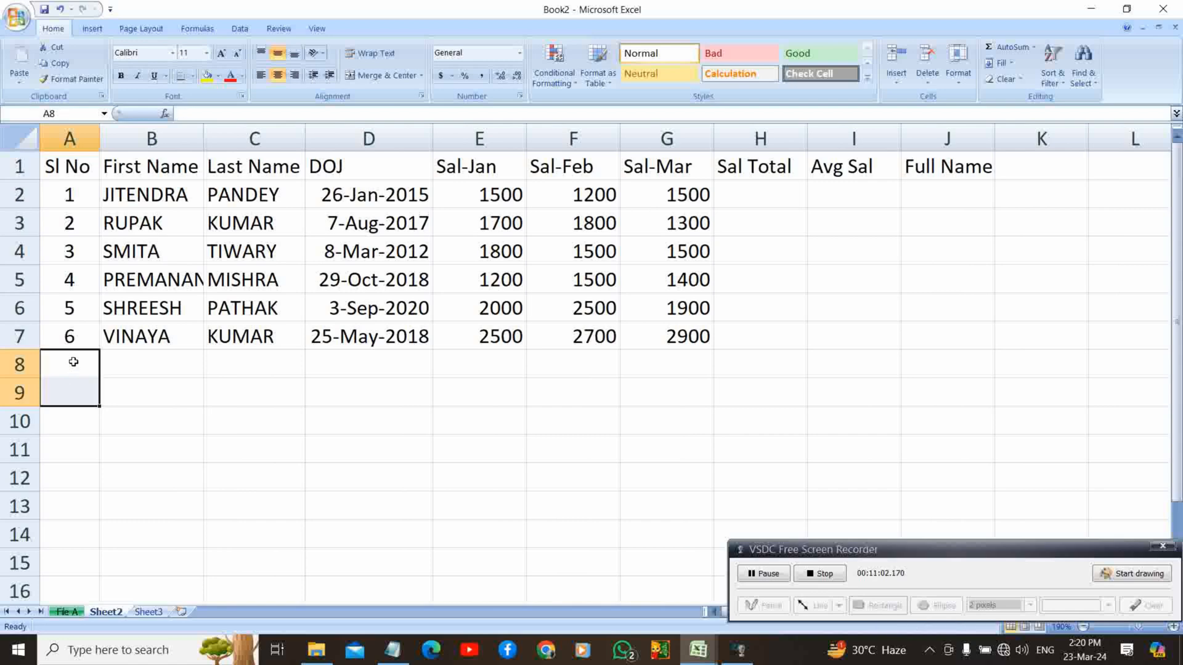
{"action": "left_click", "coordinate": [133, 243]}
{"action": "left_click", "coordinate": [245, 165]}
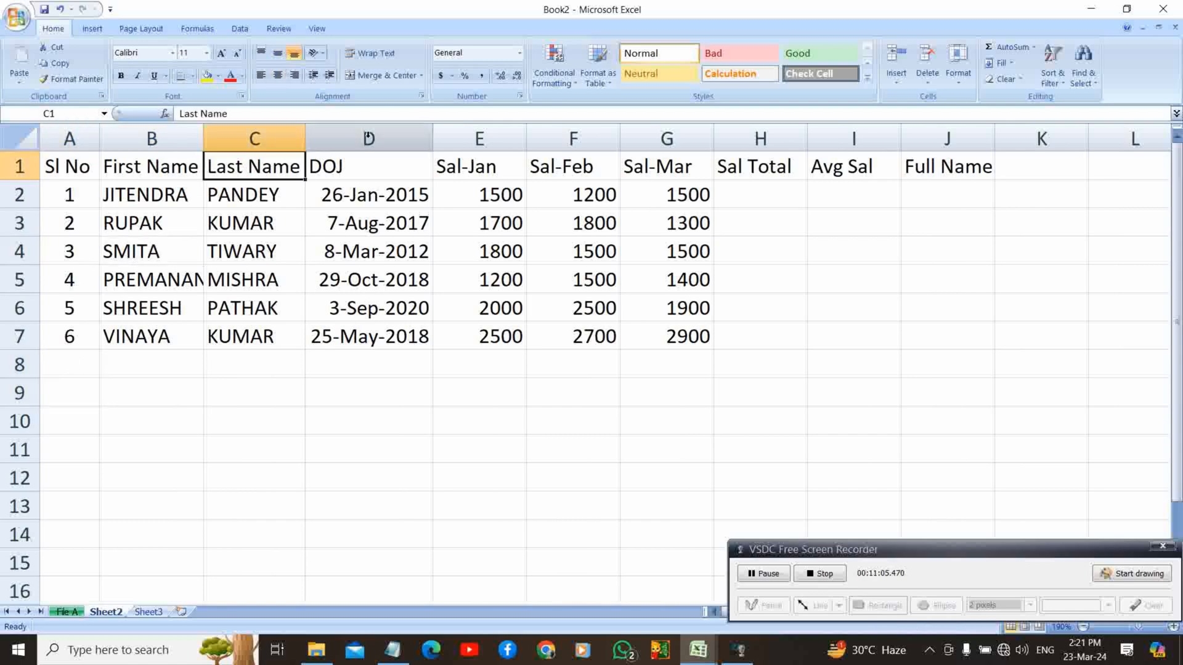
{"action": "left_click", "coordinate": [73, 163]}
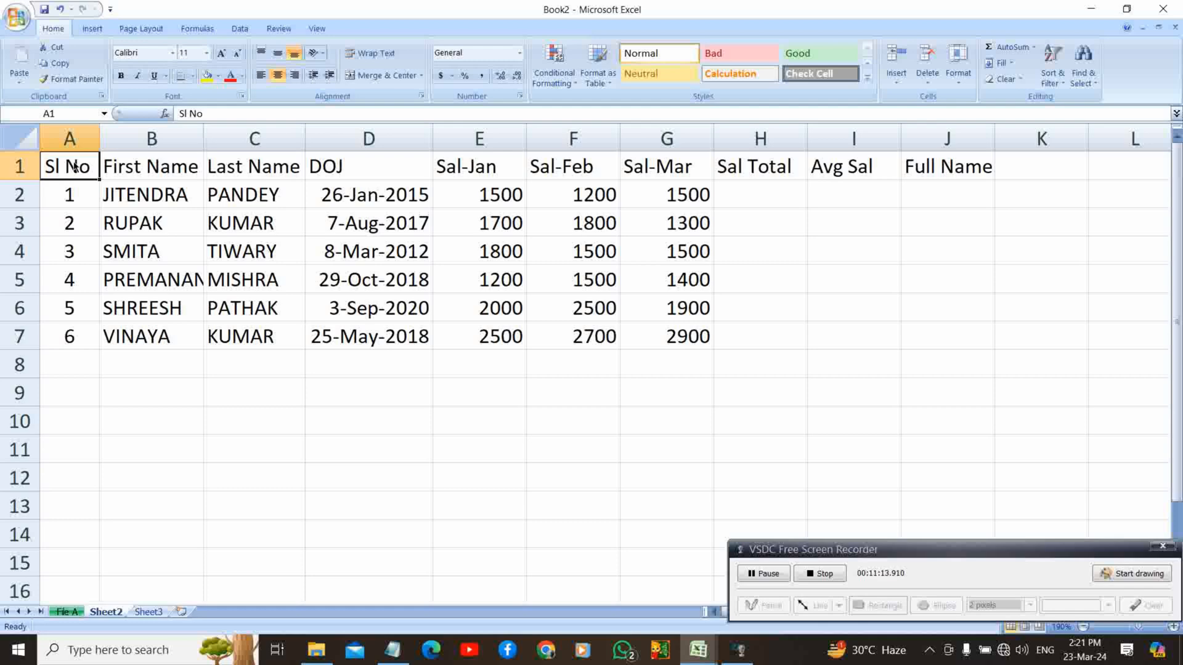
{"action": "key", "text": "ctrl+shift+Right"}
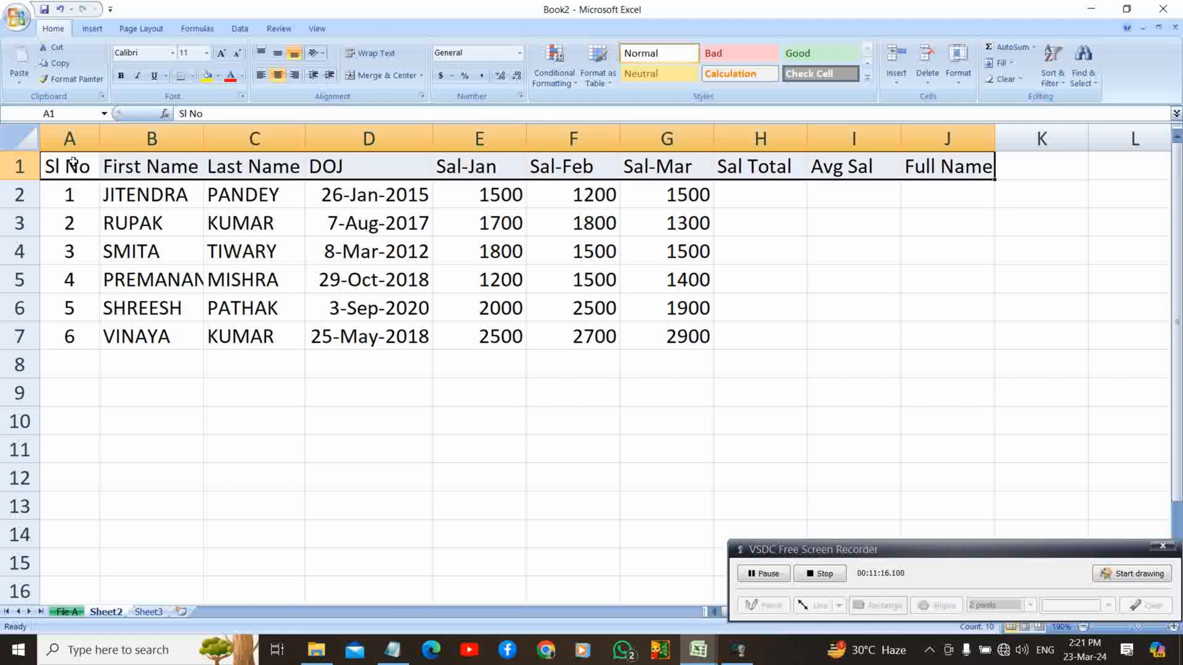
{"action": "left_click", "coordinate": [192, 74]}
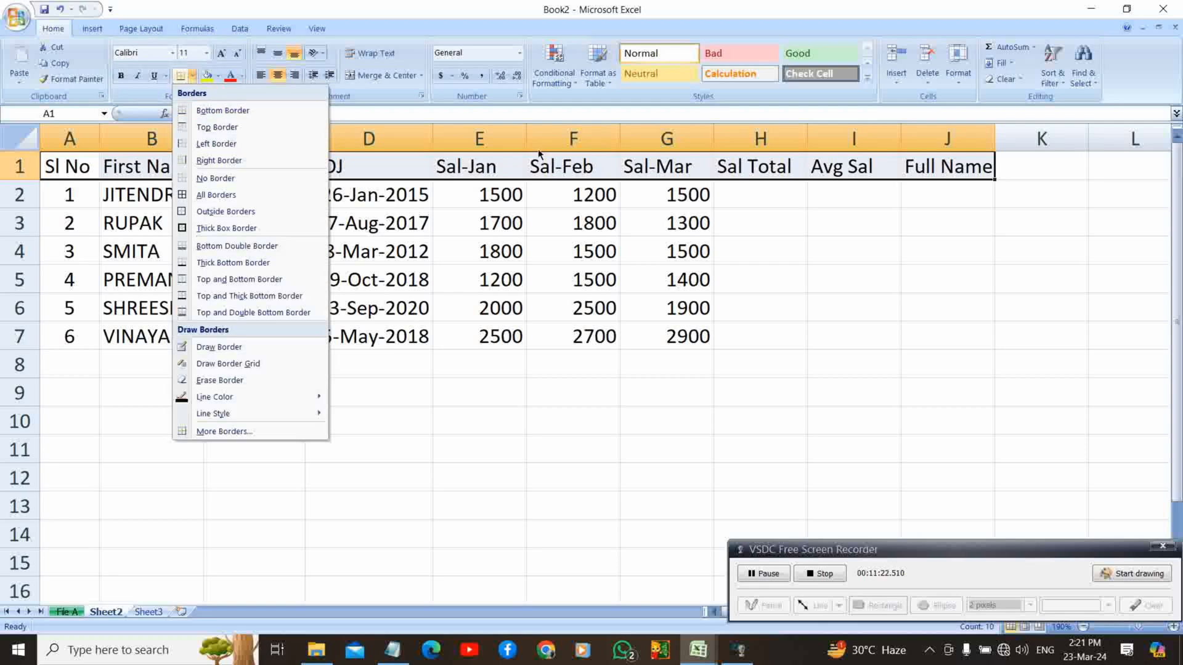
{"action": "left_click", "coordinate": [535, 169]}
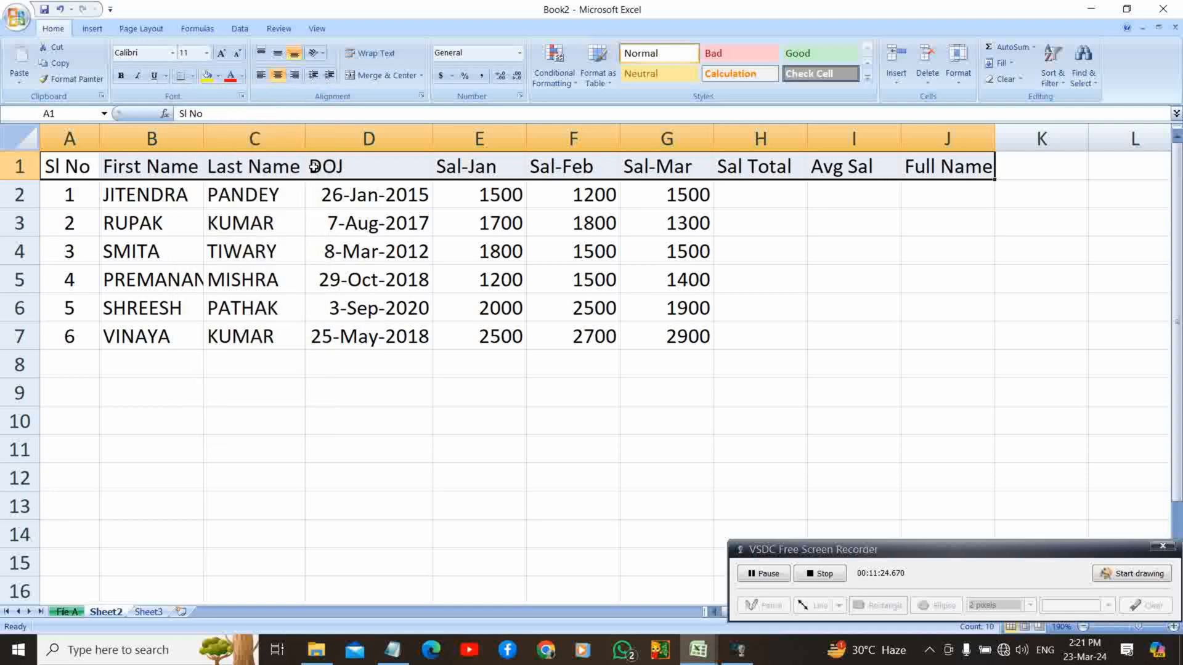
{"action": "left_click", "coordinate": [315, 166]}
Apply all borders to the whole table in cells A1 to J7.
{"action": "left_click", "coordinate": [69, 165]}
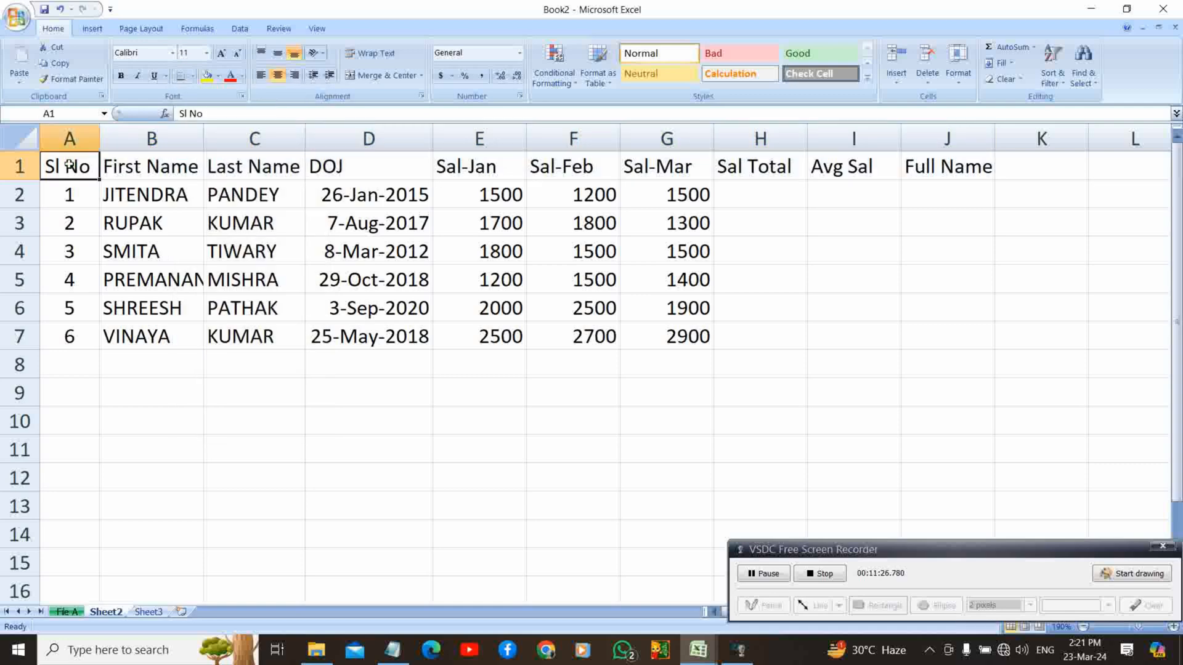
{"action": "key", "text": "ctrl+shift+Right"}
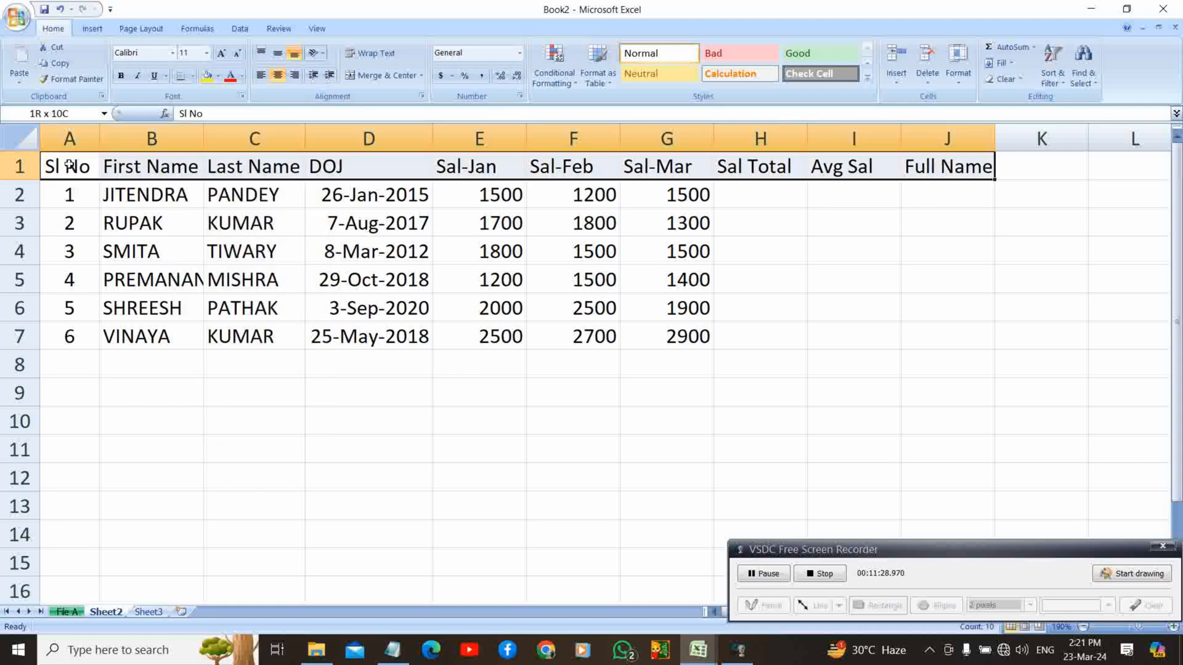
{"action": "key", "text": "ctrl+shift+Down"}
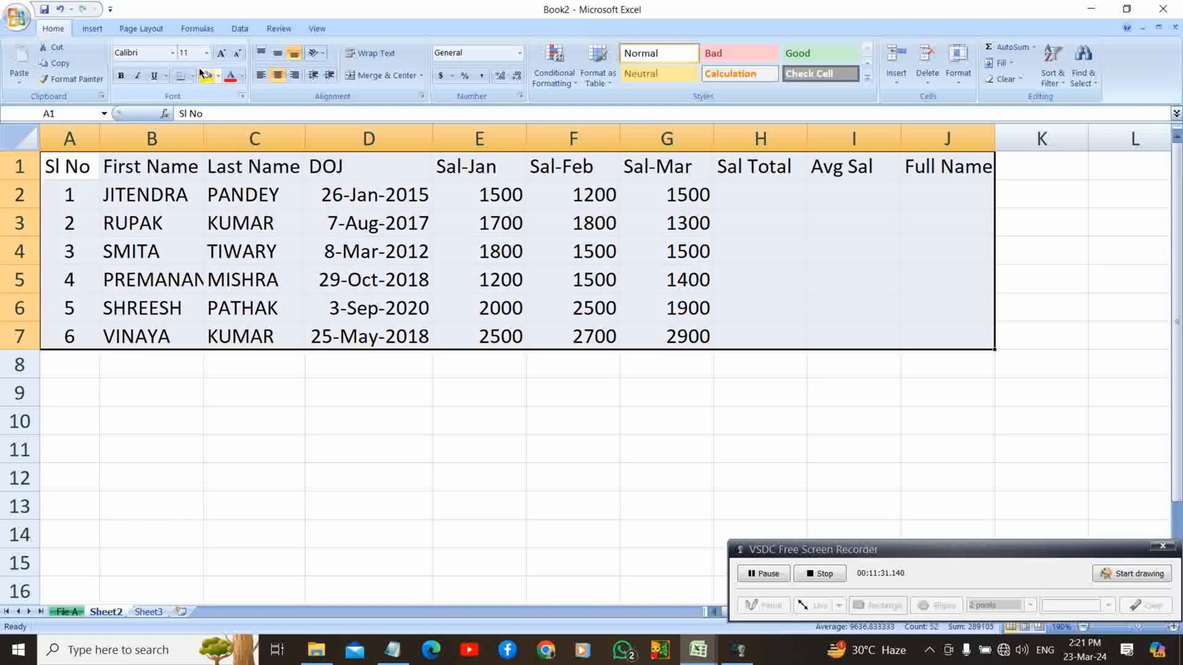
{"action": "left_click", "coordinate": [192, 75]}
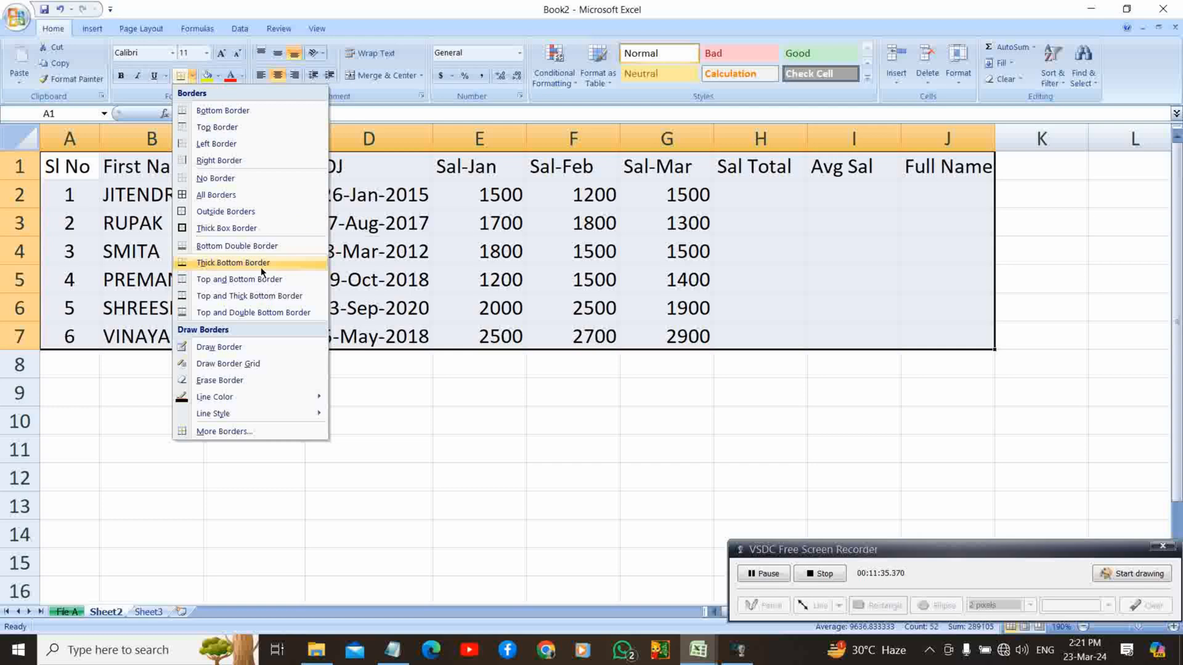
{"action": "left_click", "coordinate": [238, 196]}
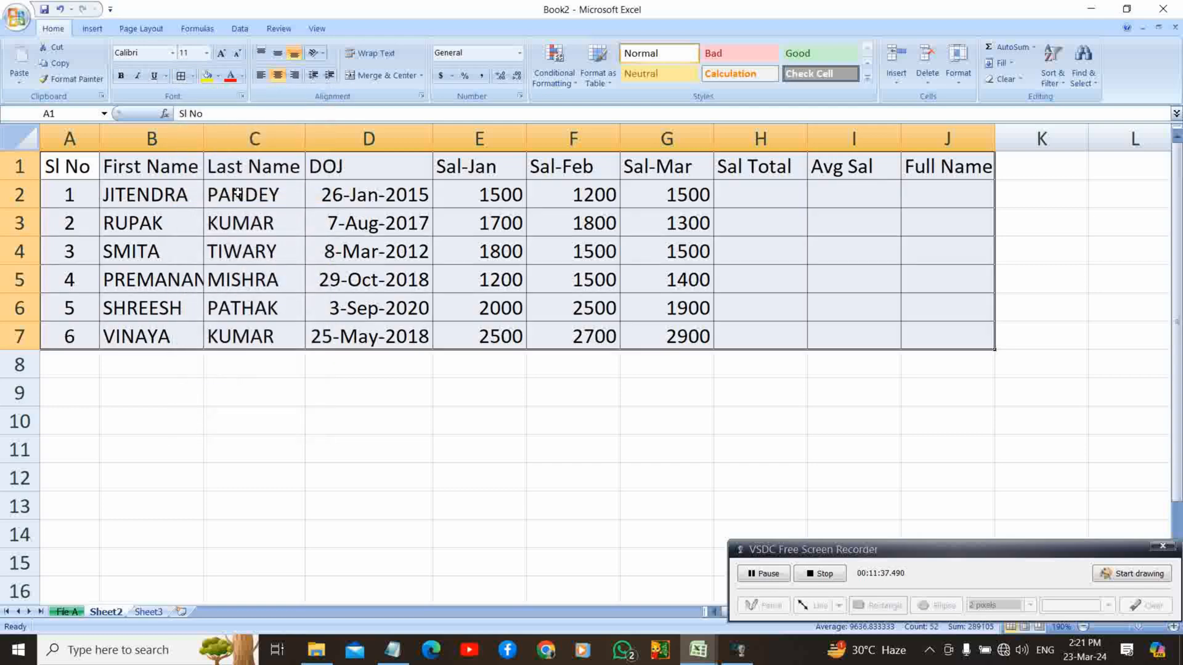
{"action": "left_click", "coordinate": [335, 223]}
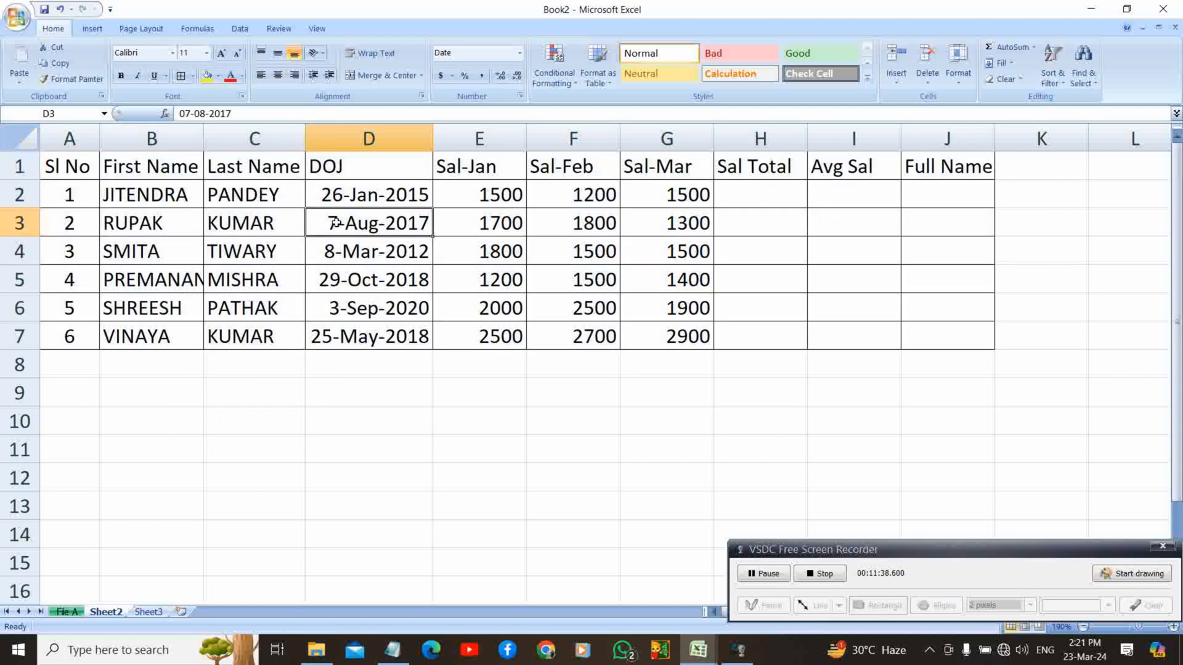
Fill the header row cells A1 to J1 with a light orange theme color.
{"action": "left_click", "coordinate": [70, 168]}
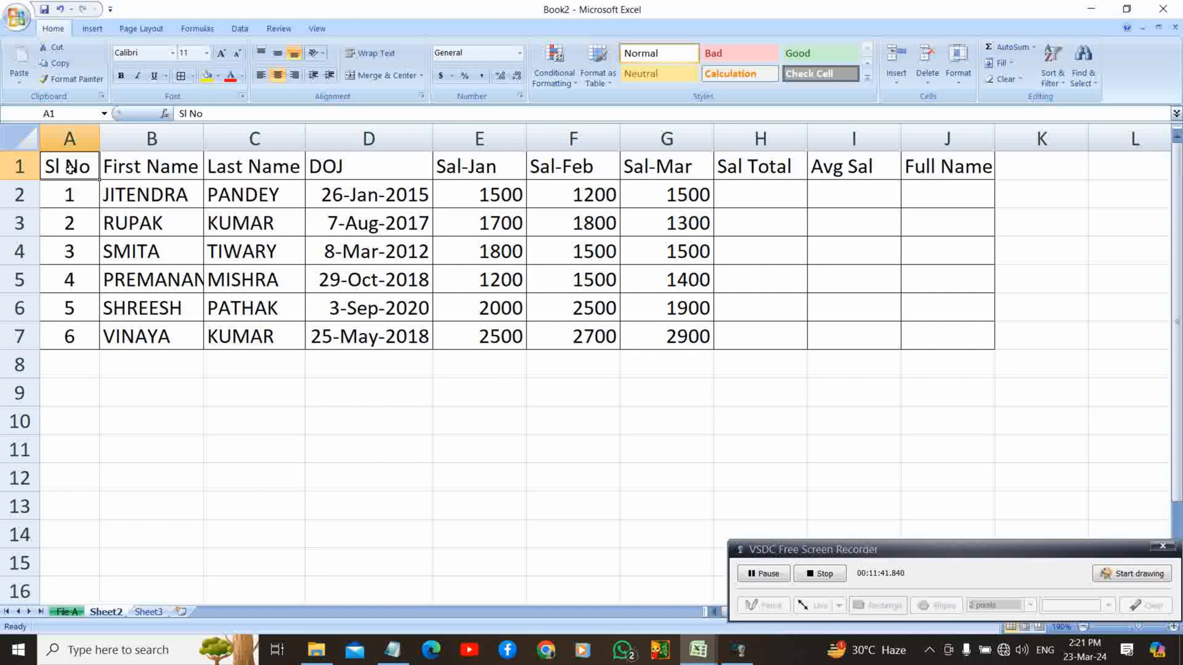
{"action": "key", "text": "ctrl+shift+Right"}
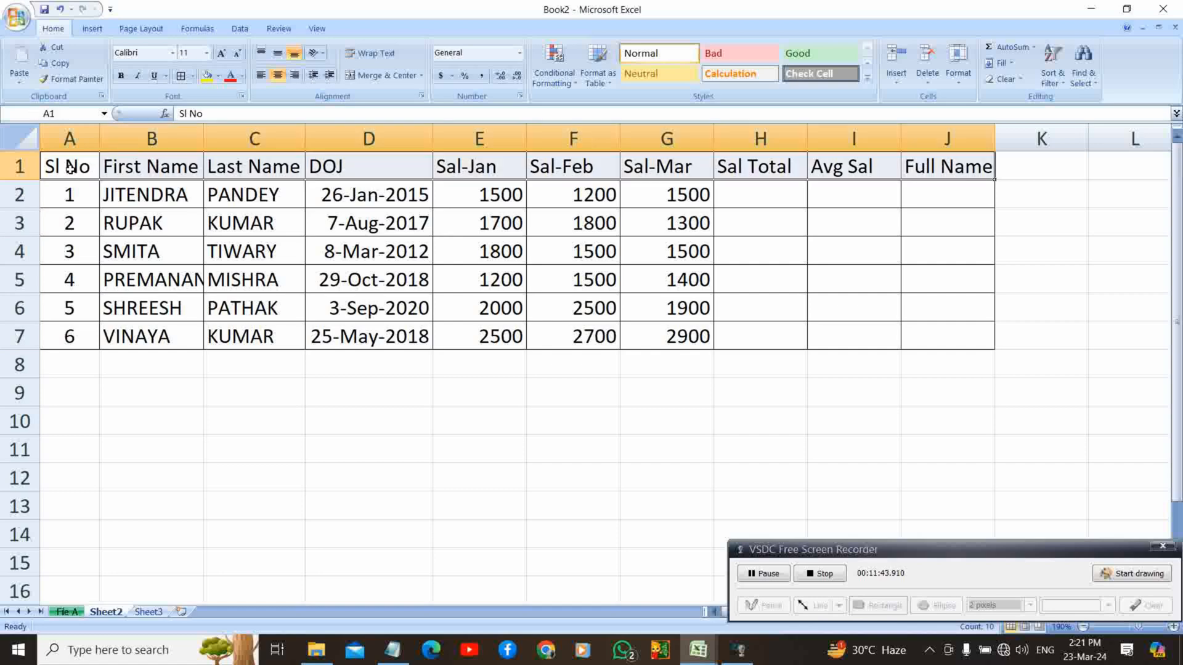
{"action": "left_click", "coordinate": [217, 76]}
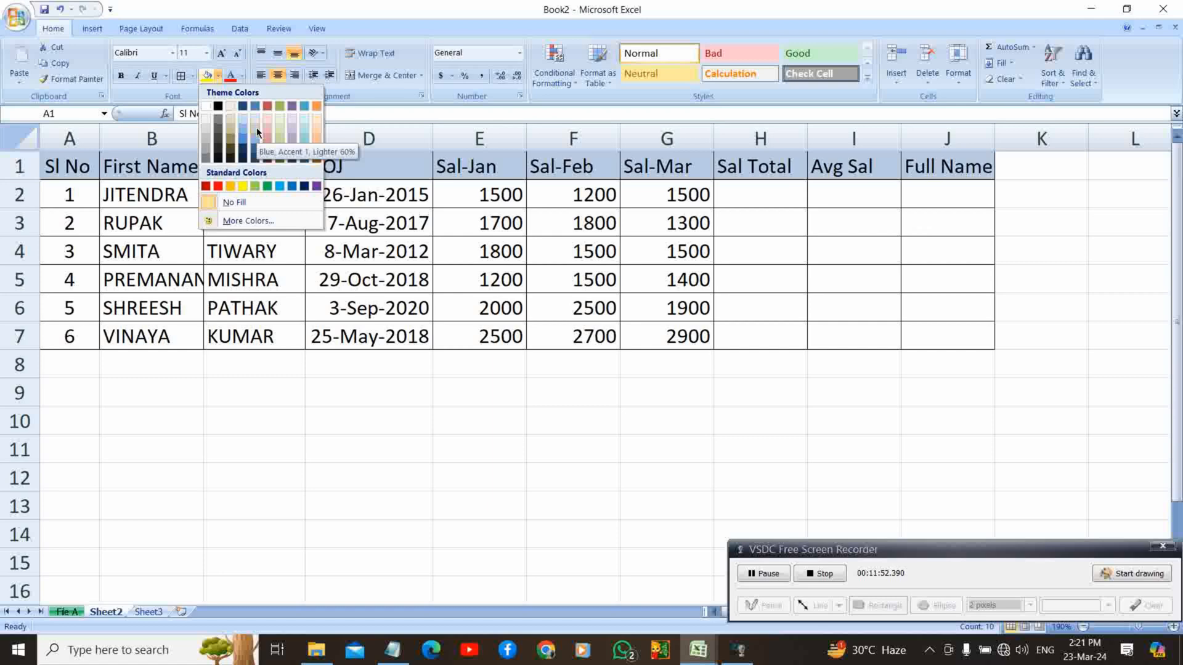
{"action": "left_click", "coordinate": [316, 132]}
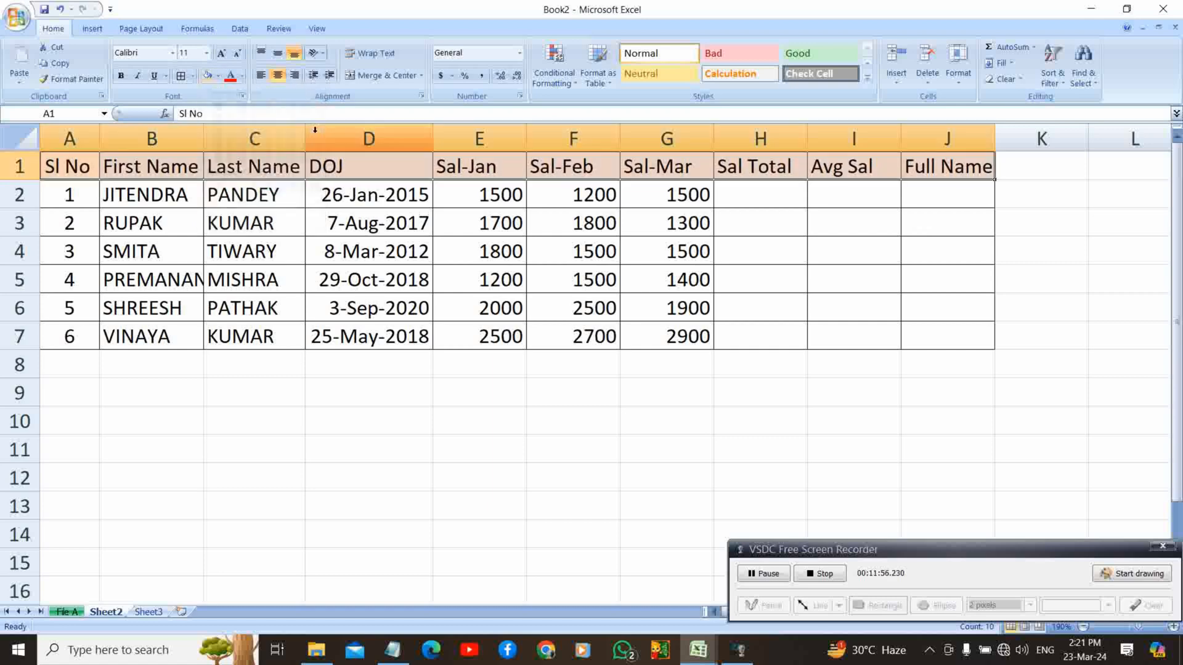
{"action": "left_click", "coordinate": [310, 212]}
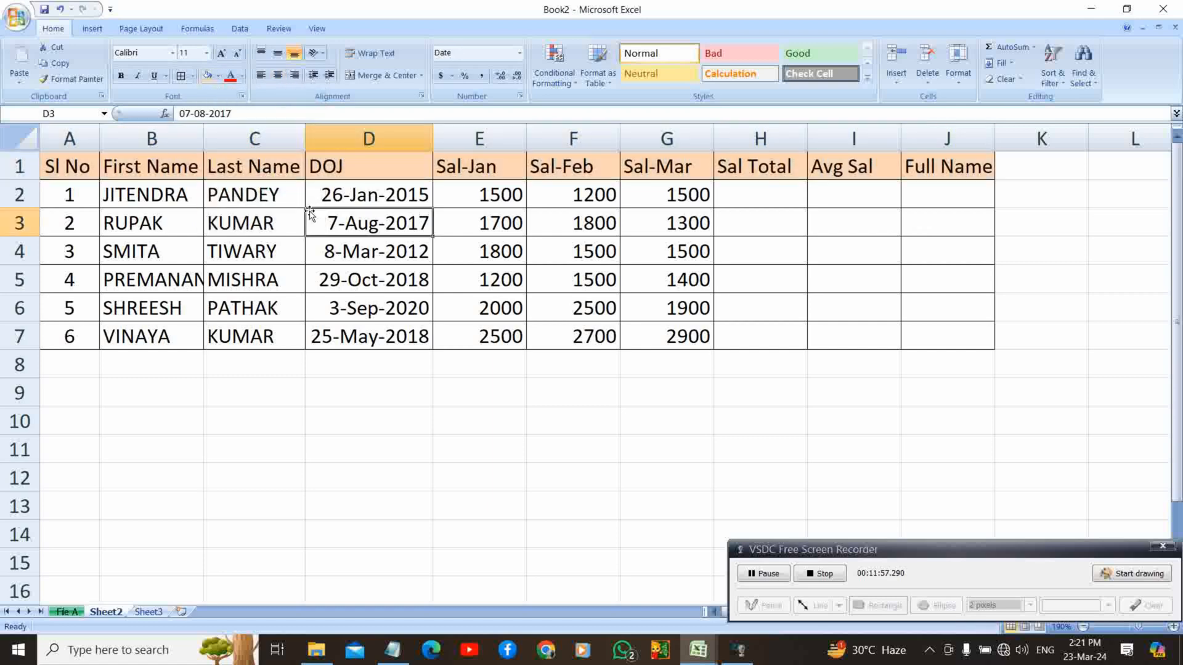
Insert two blank rows above the table's header row.
{"action": "left_click", "coordinate": [14, 172]}
{"action": "right_click", "coordinate": [17, 173]}
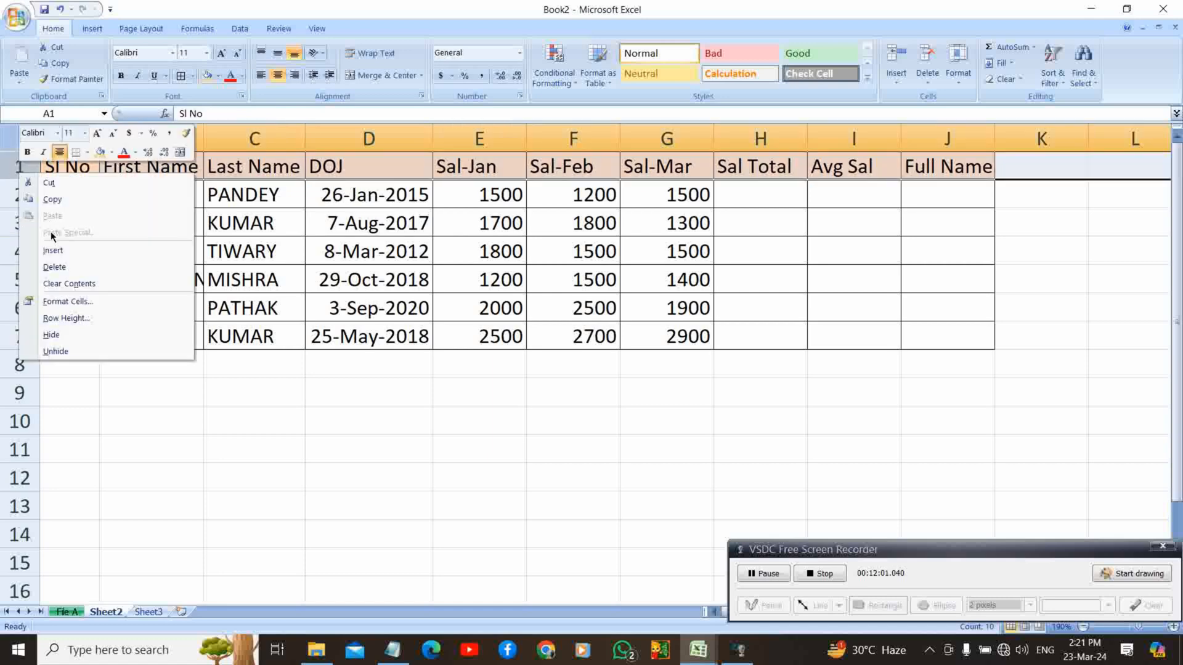
{"action": "left_click", "coordinate": [53, 251]}
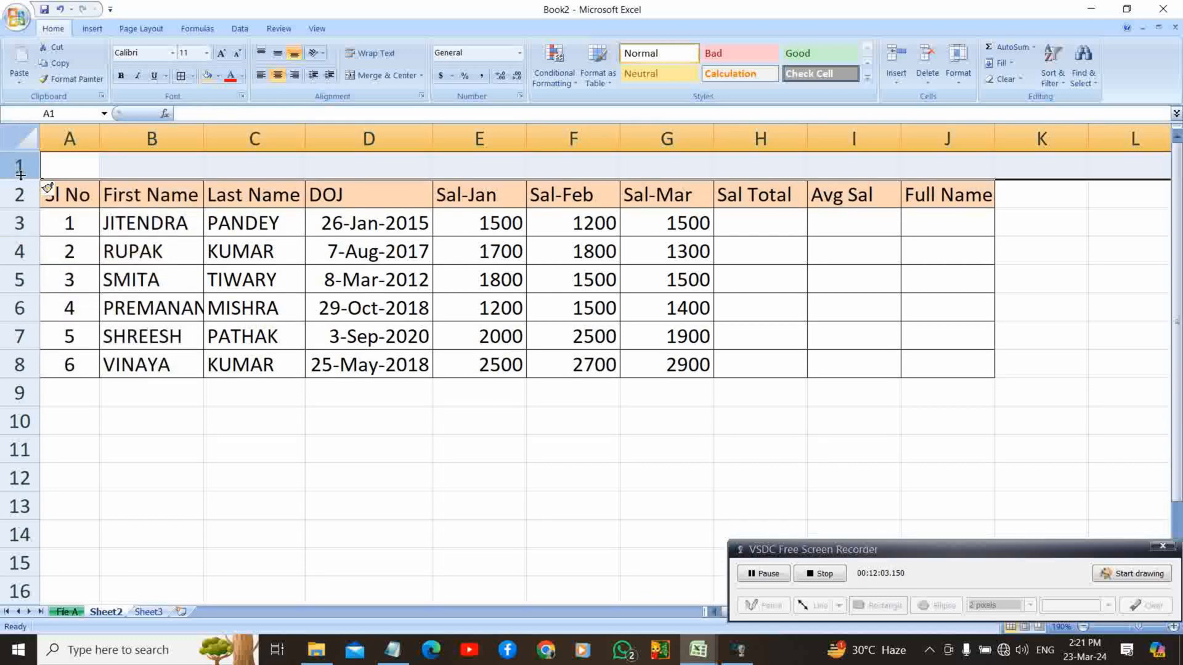
{"action": "right_click", "coordinate": [19, 173]}
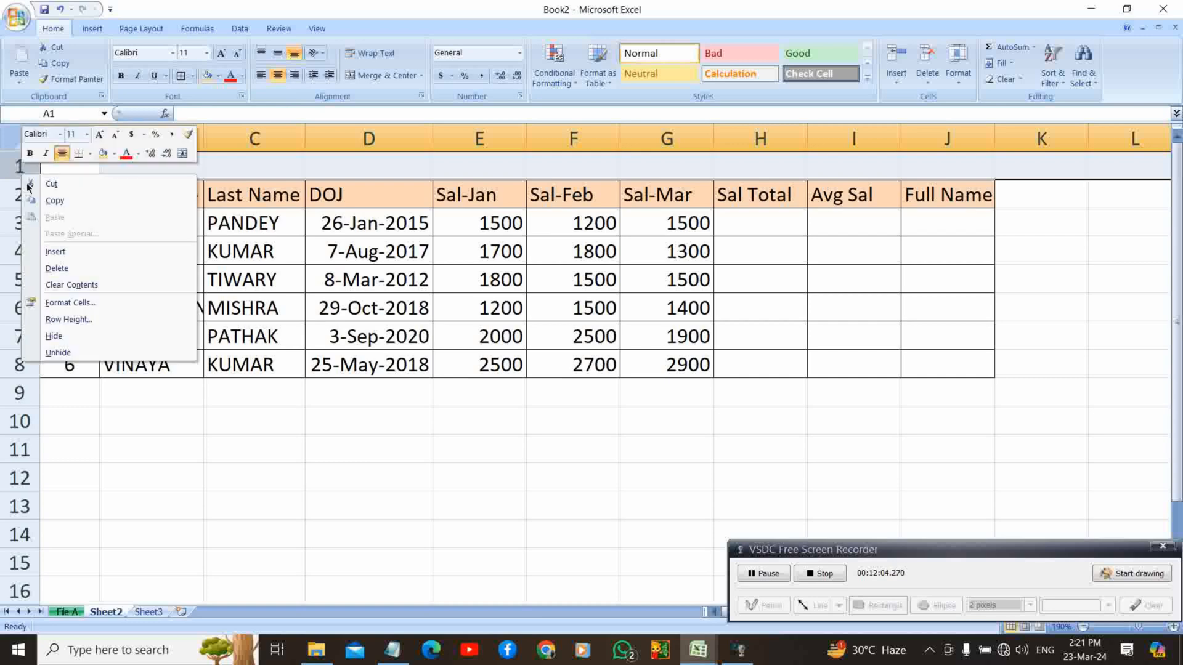
{"action": "left_click", "coordinate": [58, 255]}
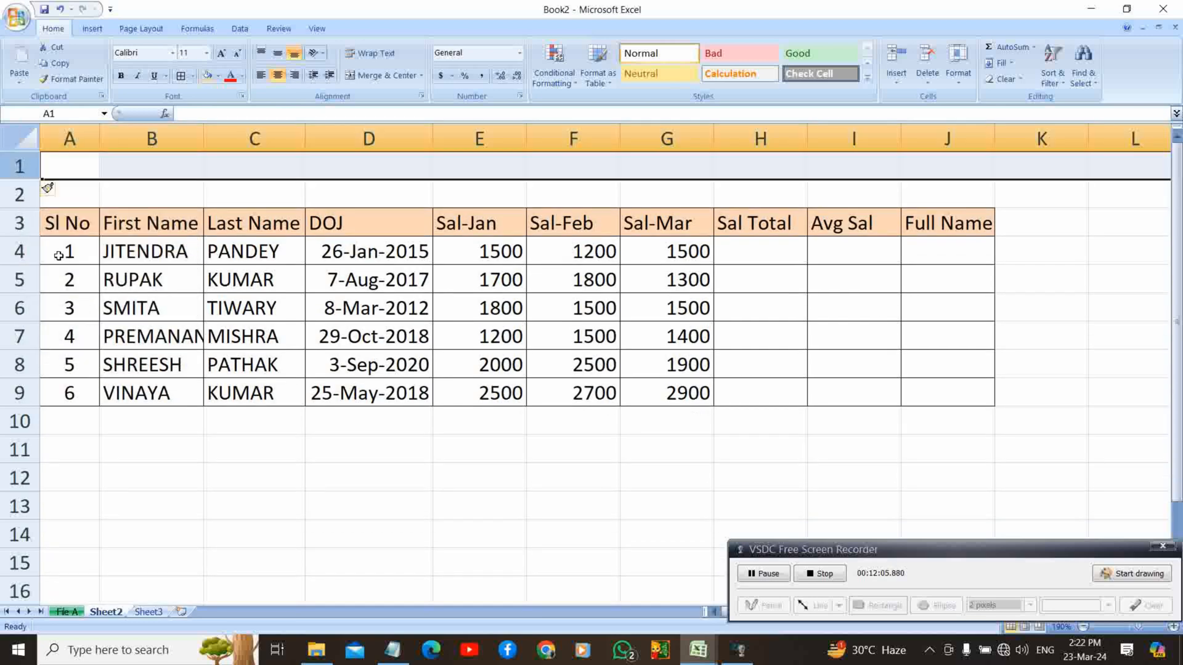
Merge and center cells A1 to J1 across the table's width.
{"action": "left_click", "coordinate": [172, 170]}
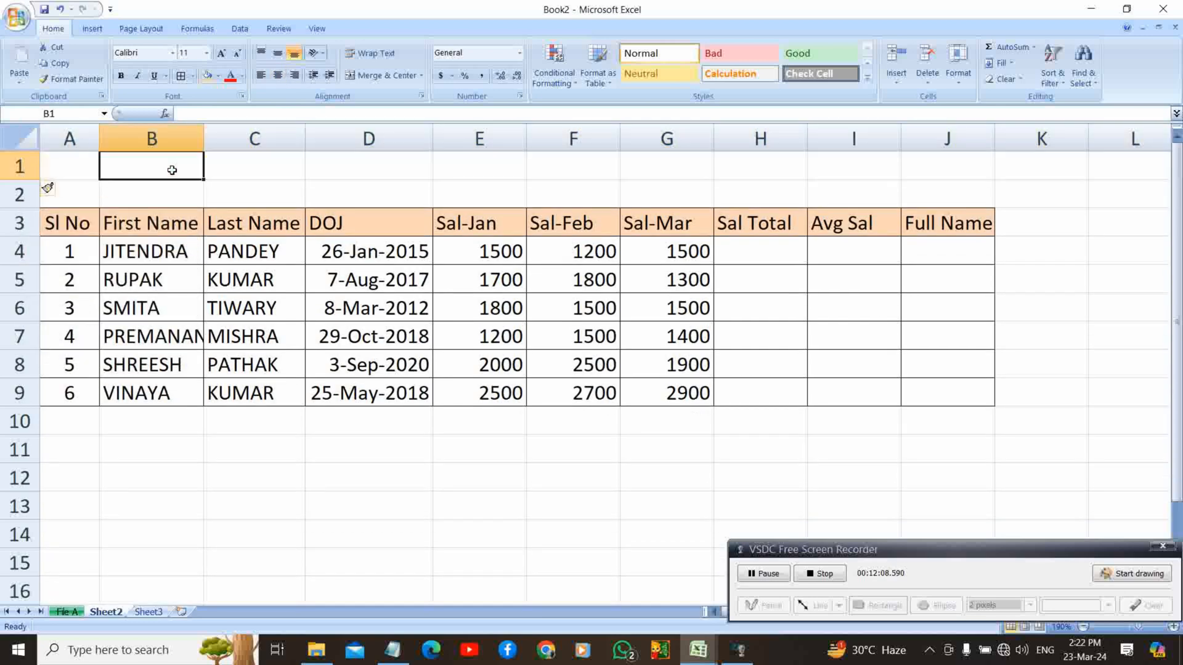
{"action": "left_click", "coordinate": [83, 160]}
{"action": "key", "text": "shift+space"}
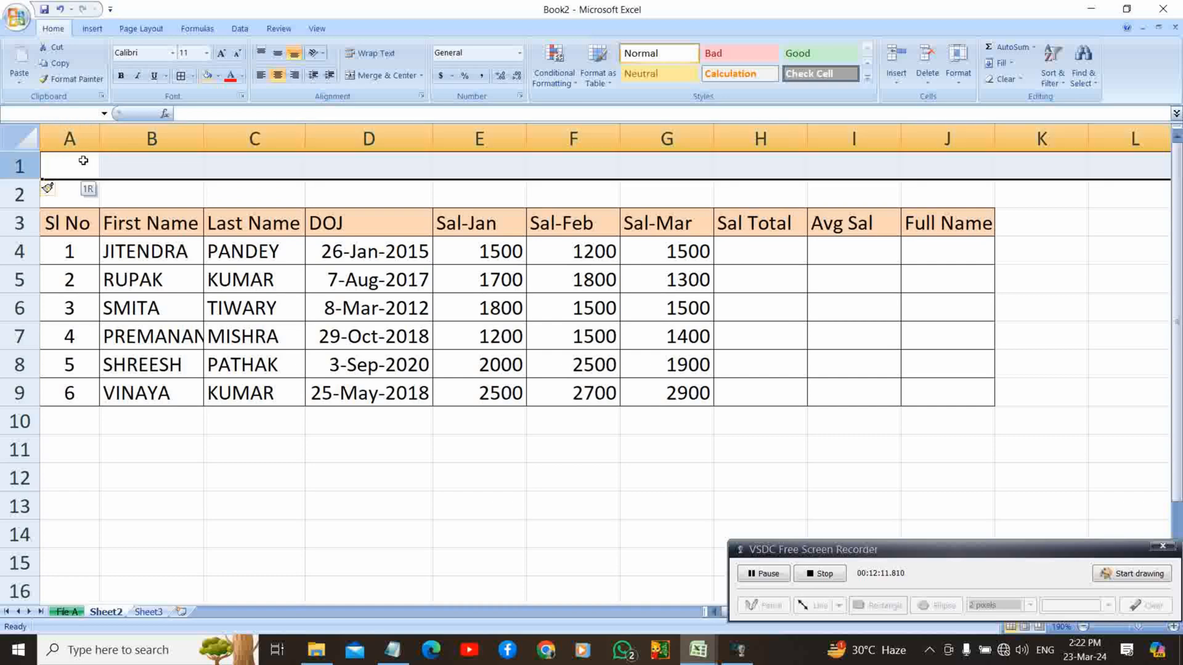
{"action": "left_click", "coordinate": [84, 160]}
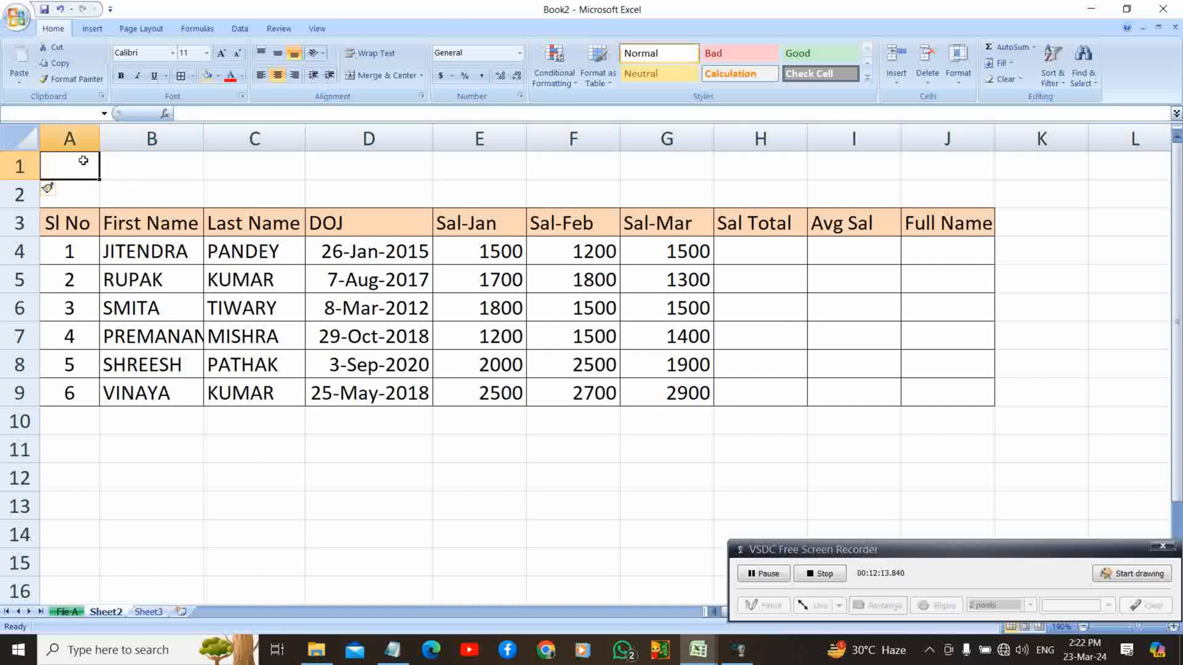
{"action": "key", "text": "shift+Right"}
{"action": "key", "text": "shift+Right"}
{"action": "key", "text": "shift+Right"}
{"action": "key", "text": "shift+Right"}
{"action": "key", "text": "shift+Right"}
{"action": "key", "text": "shift+Right"}
{"action": "key", "text": "shift+Right"}
{"action": "key", "text": "shift+Right"}
{"action": "key", "text": "shift+Right"}
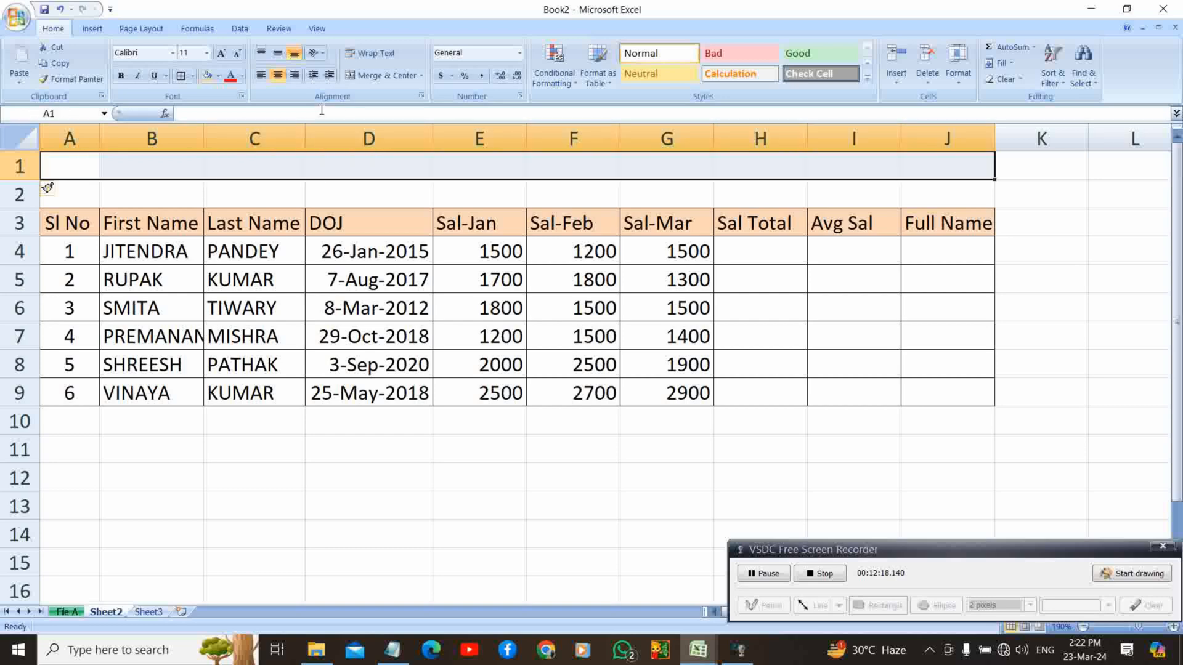
{"action": "left_click", "coordinate": [365, 72]}
Enter the title "Office Staff Data" in the merged cell in row 1.
{"action": "double_click", "coordinate": [326, 164]}
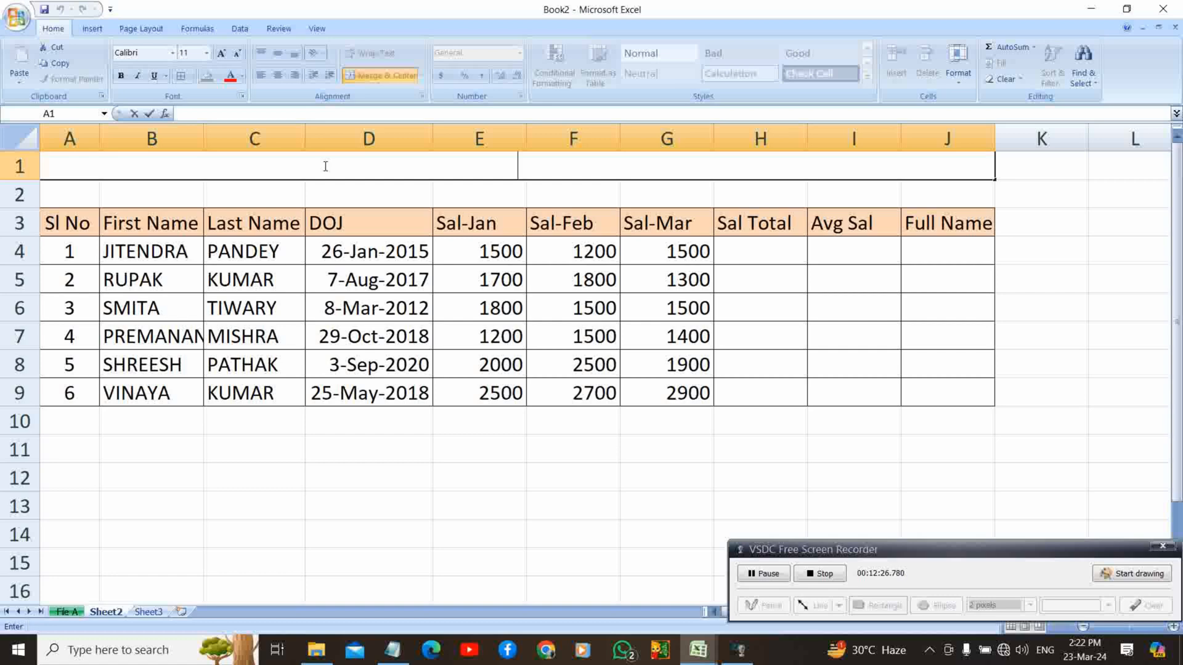
{"action": "type", "text": "Offic"}
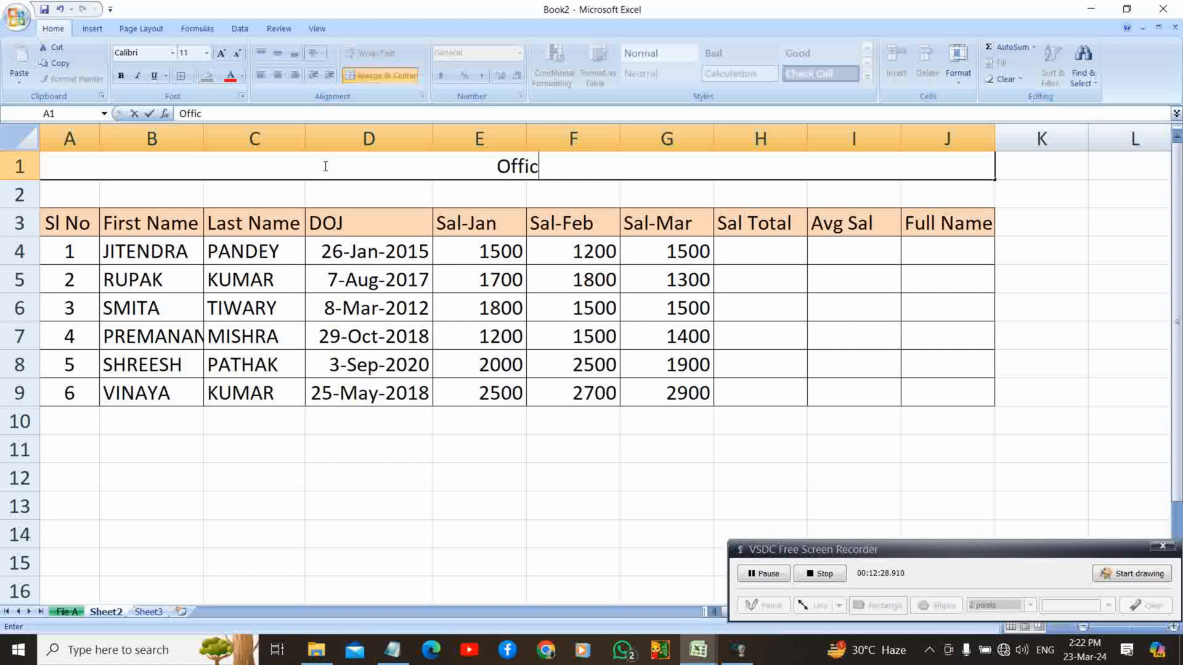
{"action": "type", "text": "e Sta"}
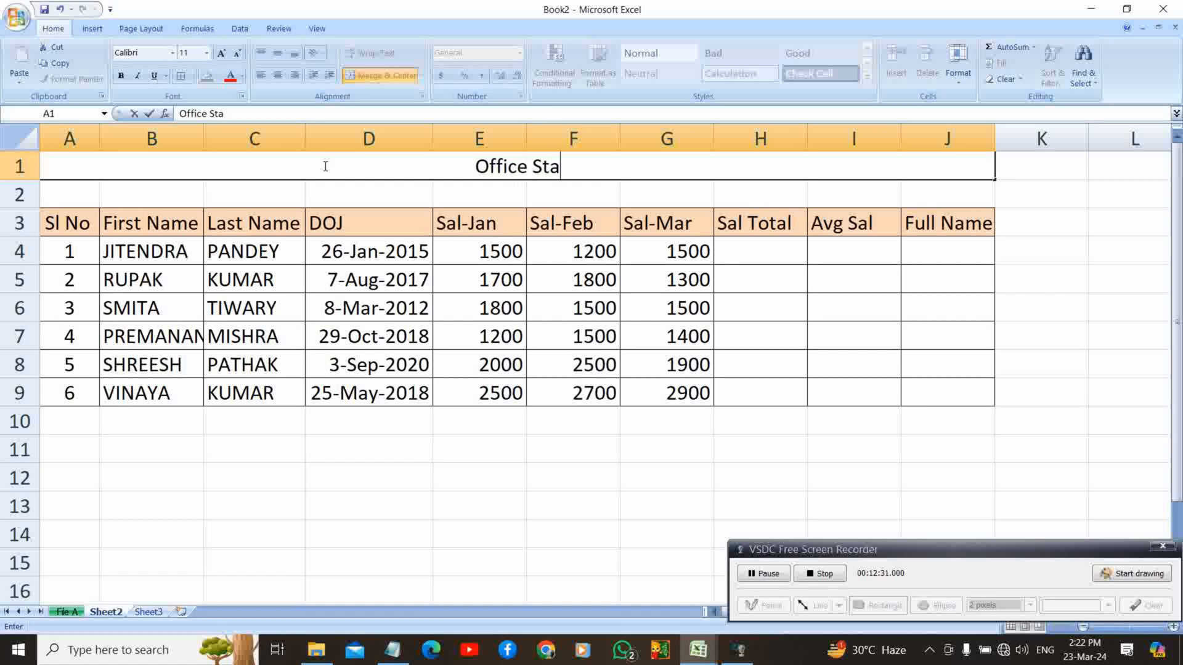
{"action": "type", "text": "ff Data"}
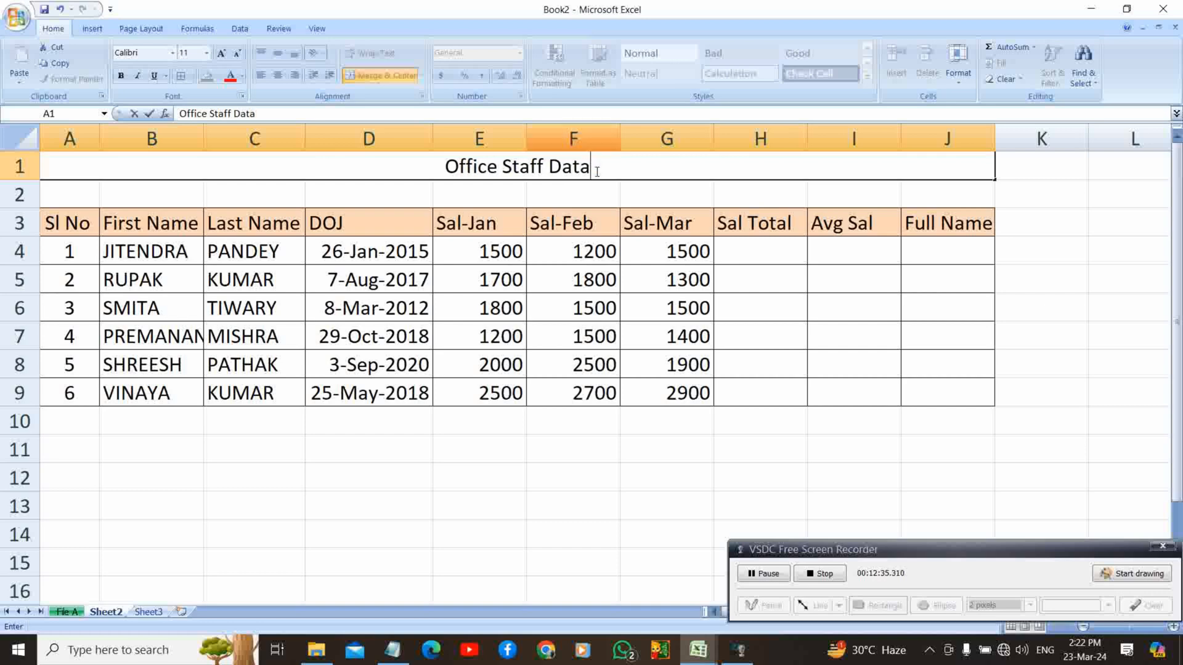
Make the "Office Staff Data" title bold and add borders around its merged cell.
{"action": "left_click_drag", "start_coordinate": [597, 166], "coordinate": [450, 172]}
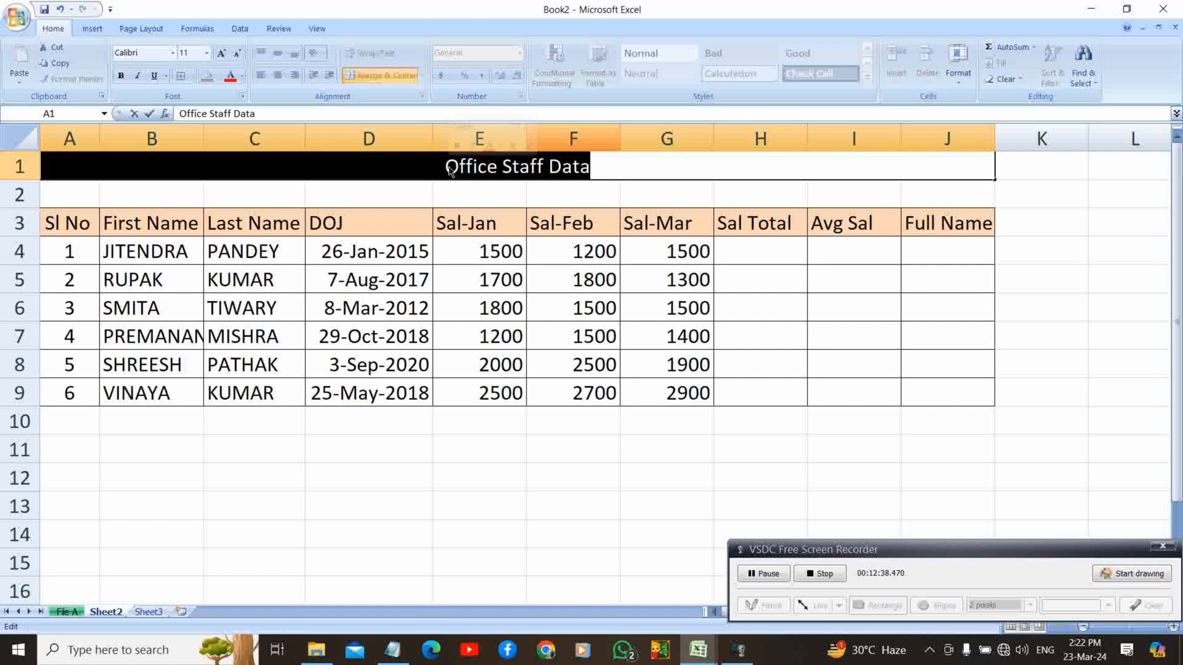
{"action": "left_click", "coordinate": [121, 75]}
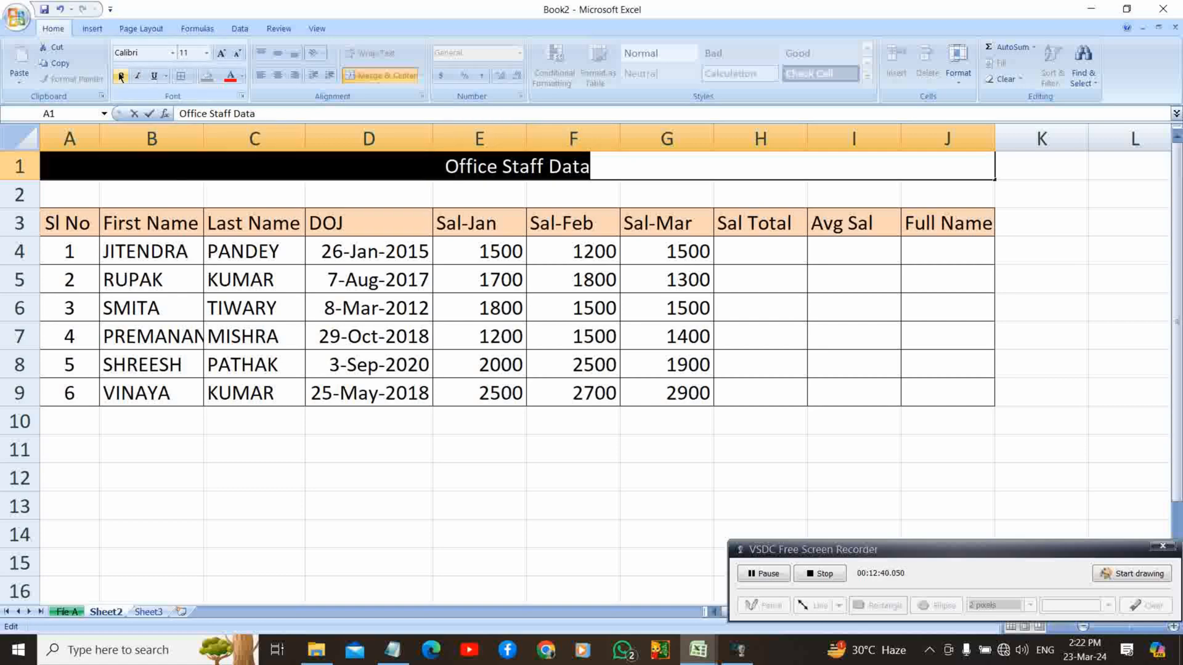
{"action": "left_click", "coordinate": [297, 191]}
{"action": "left_click", "coordinate": [445, 167]}
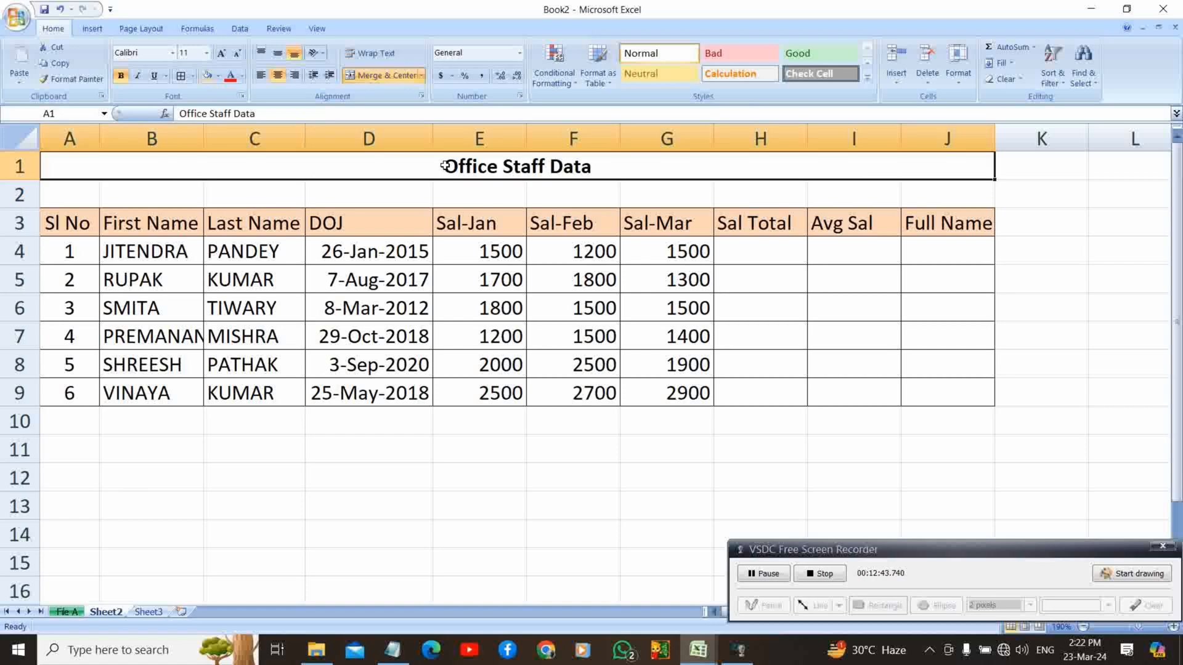
{"action": "left_click", "coordinate": [181, 76]}
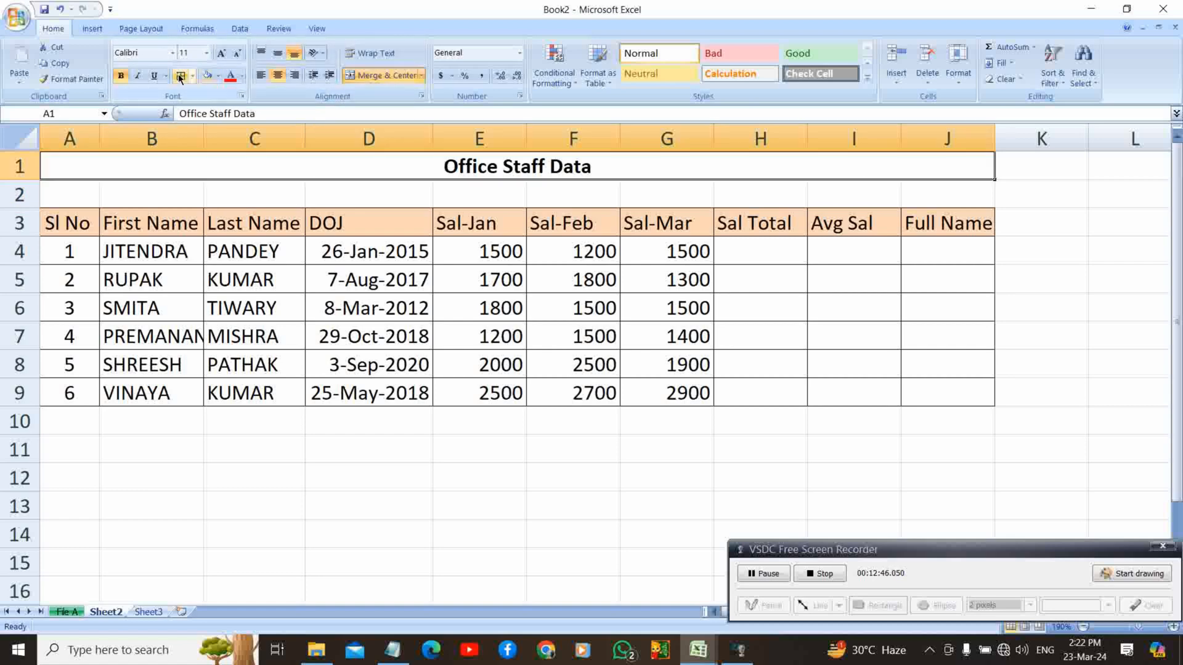
{"action": "left_click", "coordinate": [277, 204]}
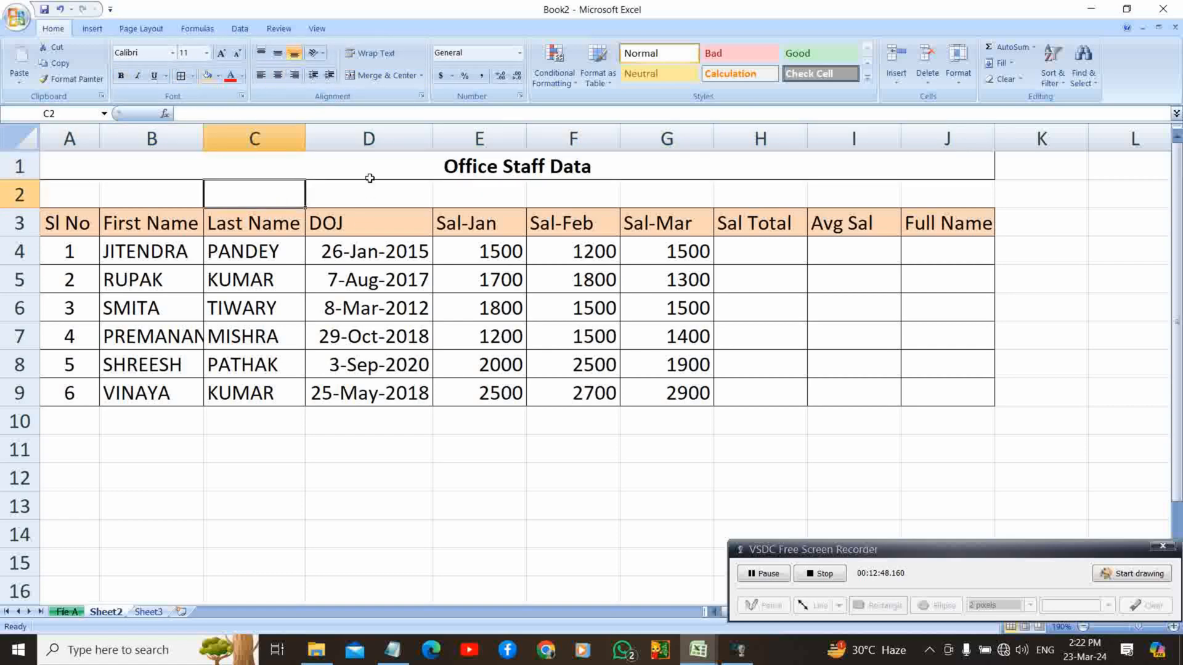
{"action": "left_click", "coordinate": [484, 262]}
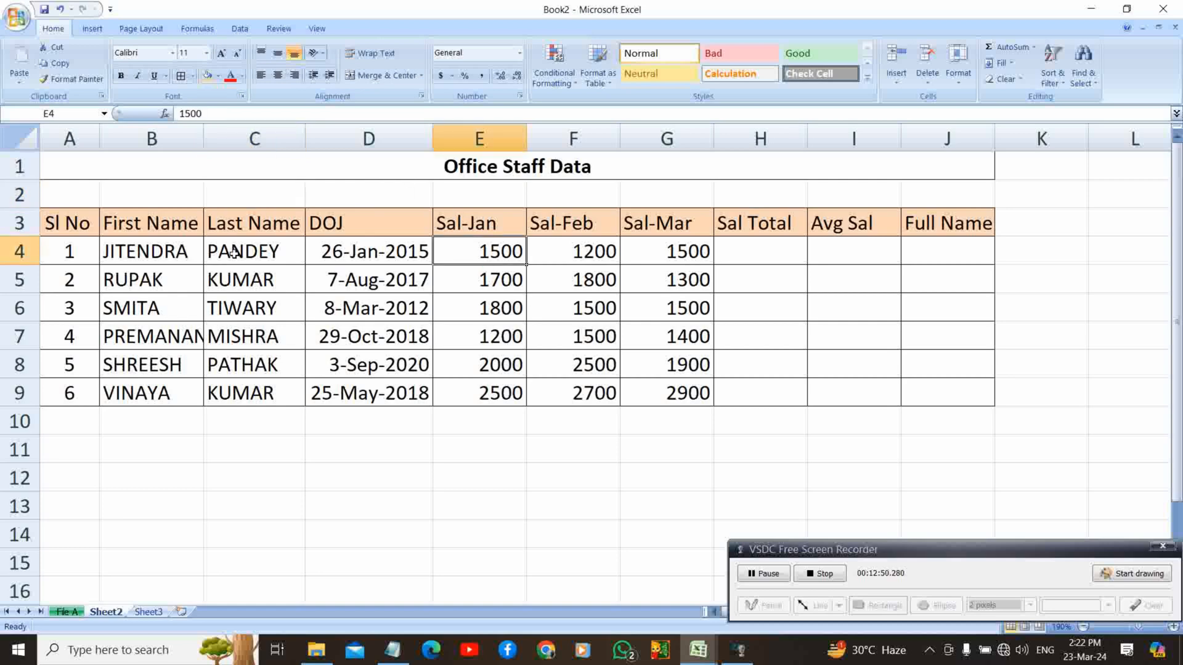
{"action": "left_click", "coordinate": [157, 251]}
{"action": "left_click", "coordinate": [73, 224]}
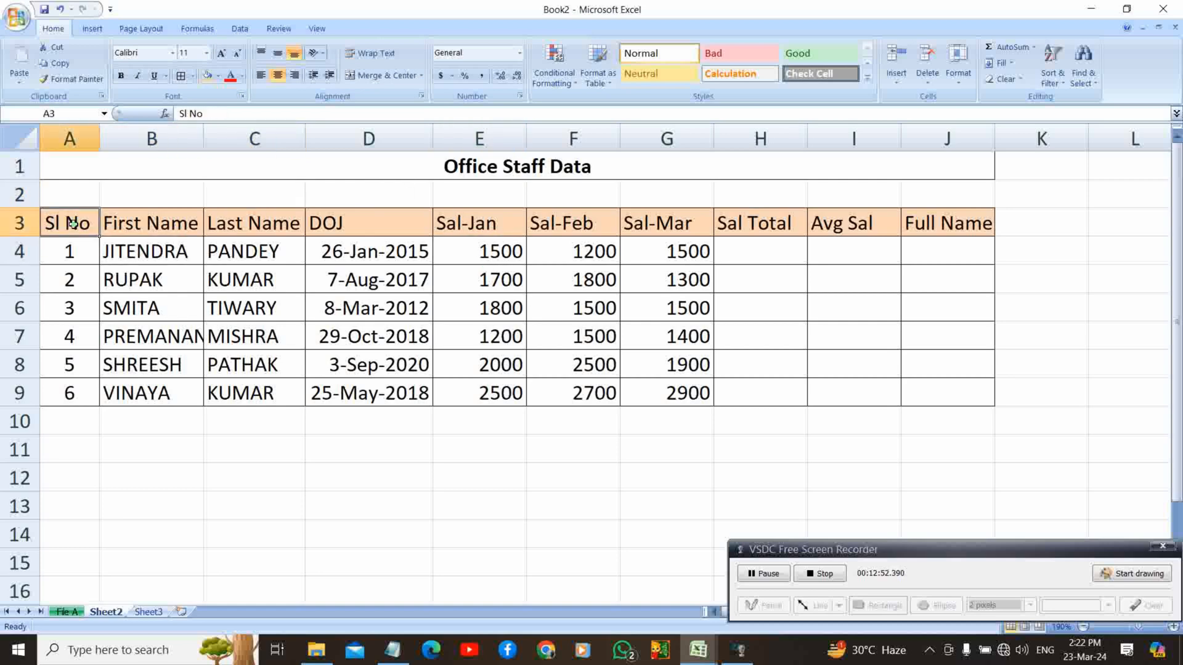
{"action": "key", "text": "ctrl+shift+Right"}
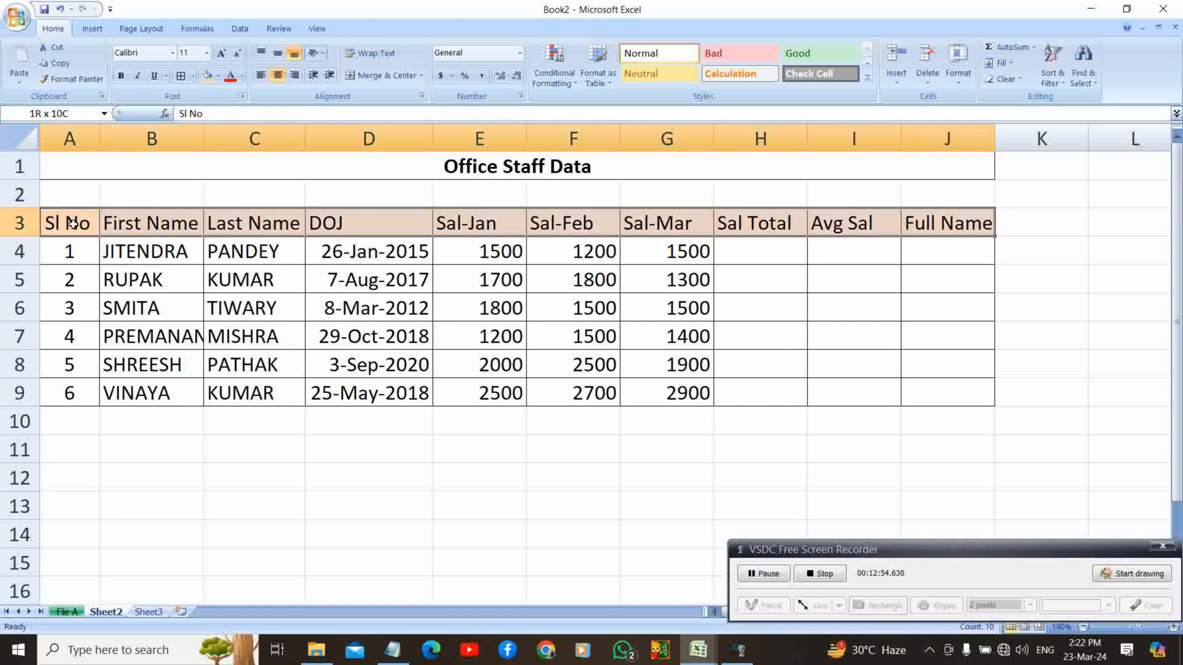
{"action": "key", "text": "ctrl+shift+Down"}
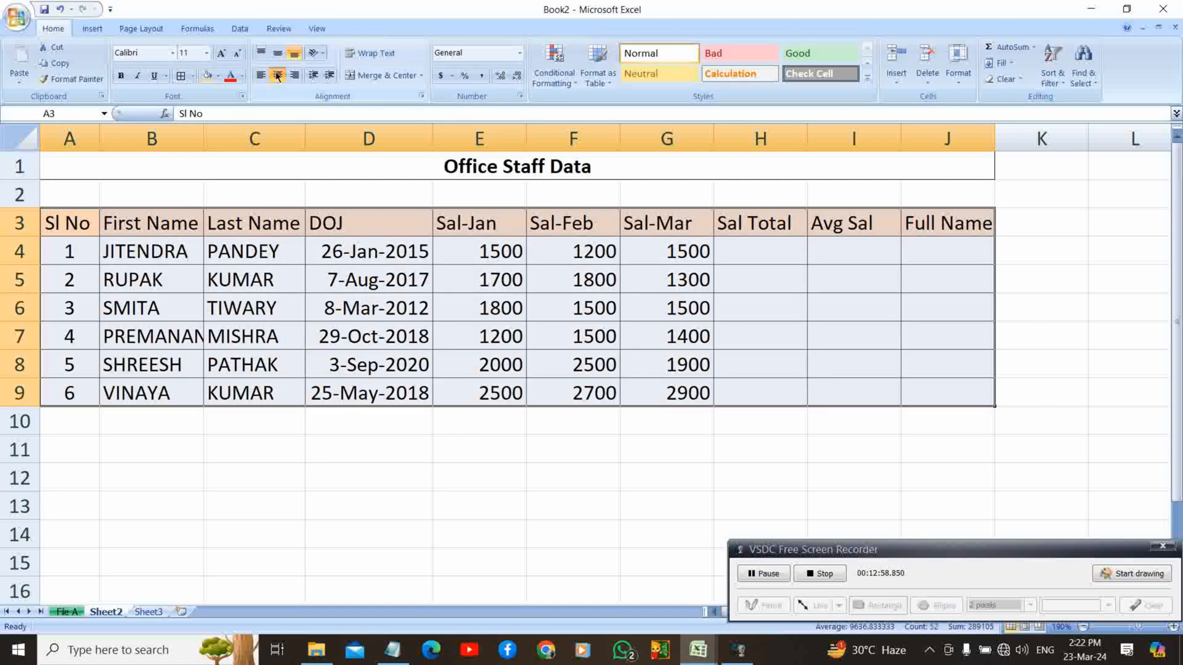
{"action": "left_click", "coordinate": [219, 76]}
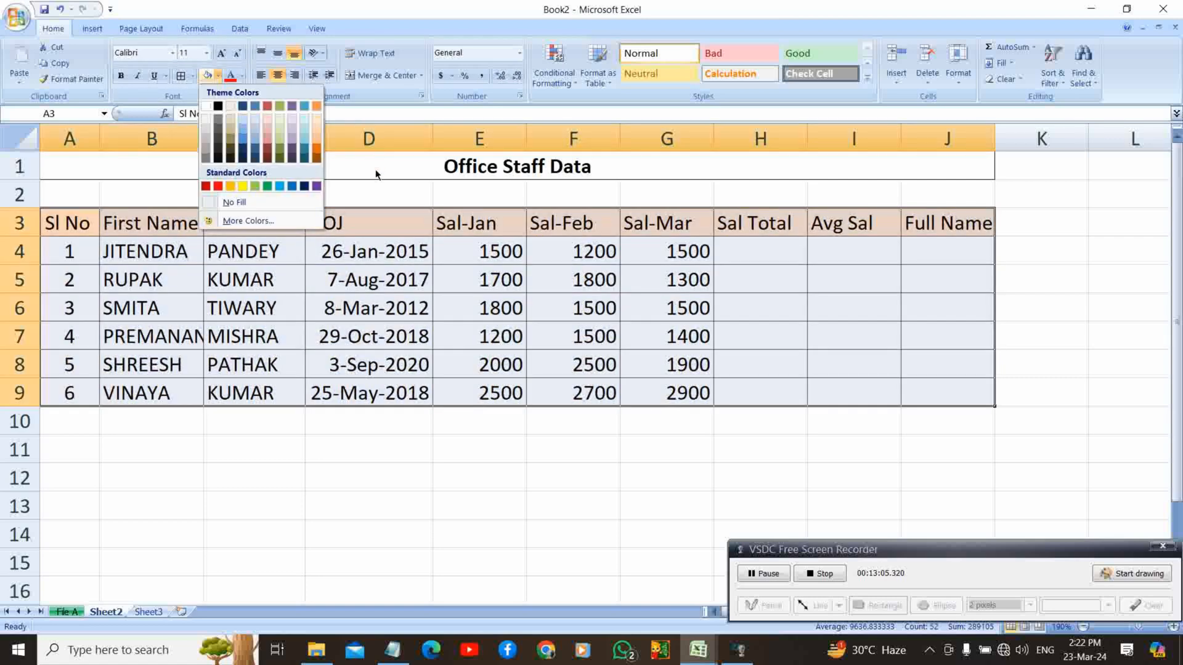
{"action": "left_click", "coordinate": [375, 173]}
{"action": "left_click", "coordinate": [368, 254]}
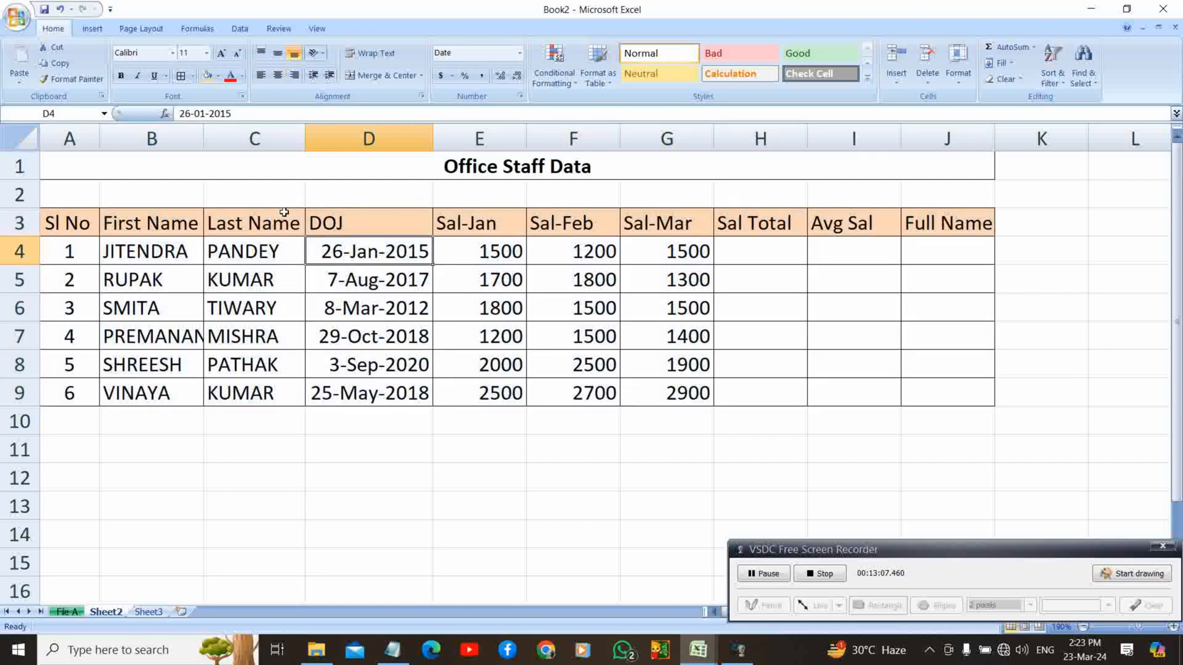
Center the contents of the whole table, cells A3 to J9, both horizontally and vertically.
{"action": "left_click", "coordinate": [77, 226]}
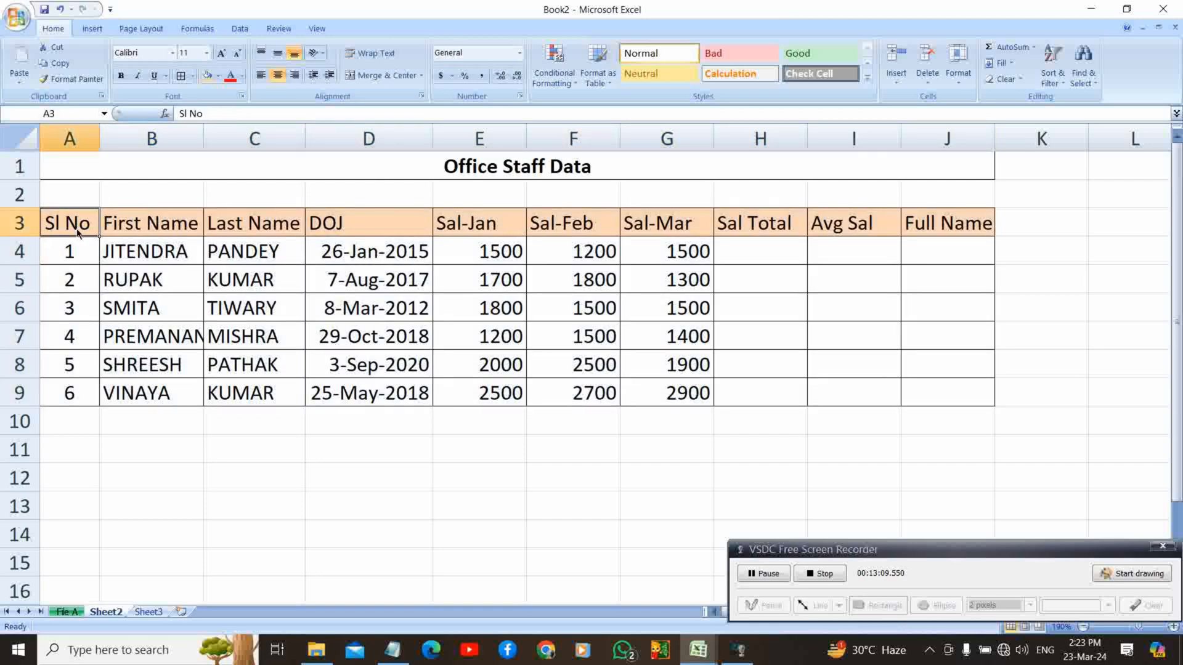
{"action": "key", "text": "ctrl+shift+Right"}
{"action": "key", "text": "ctrl+shift+Down"}
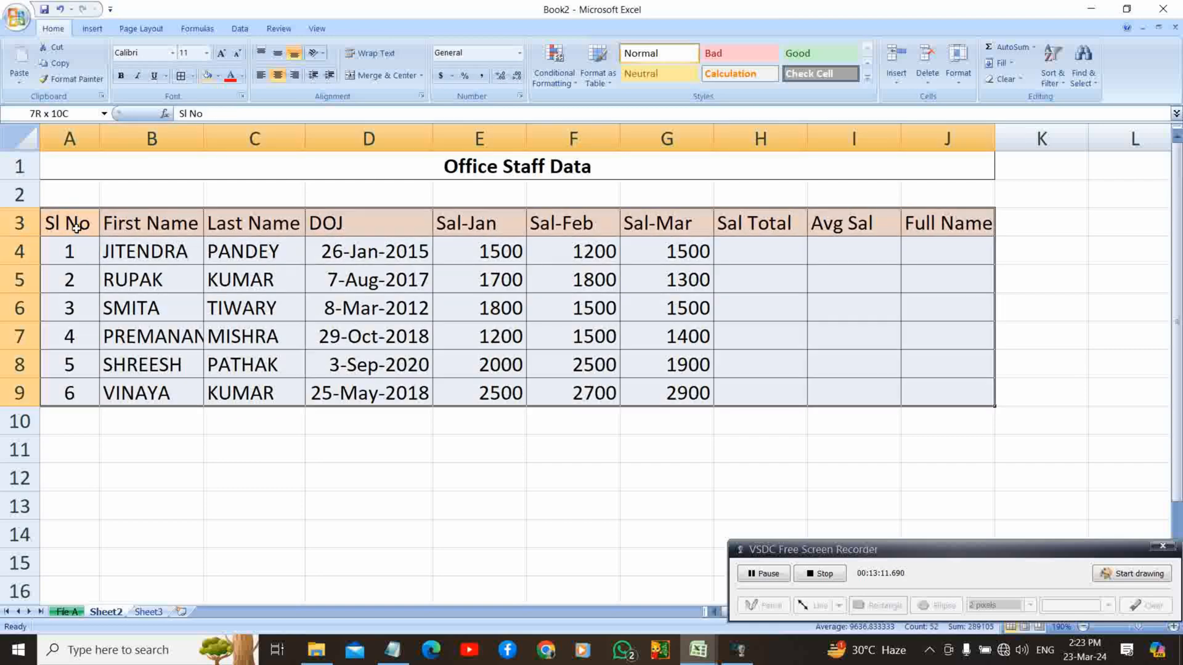
{"action": "left_click", "coordinate": [276, 79]}
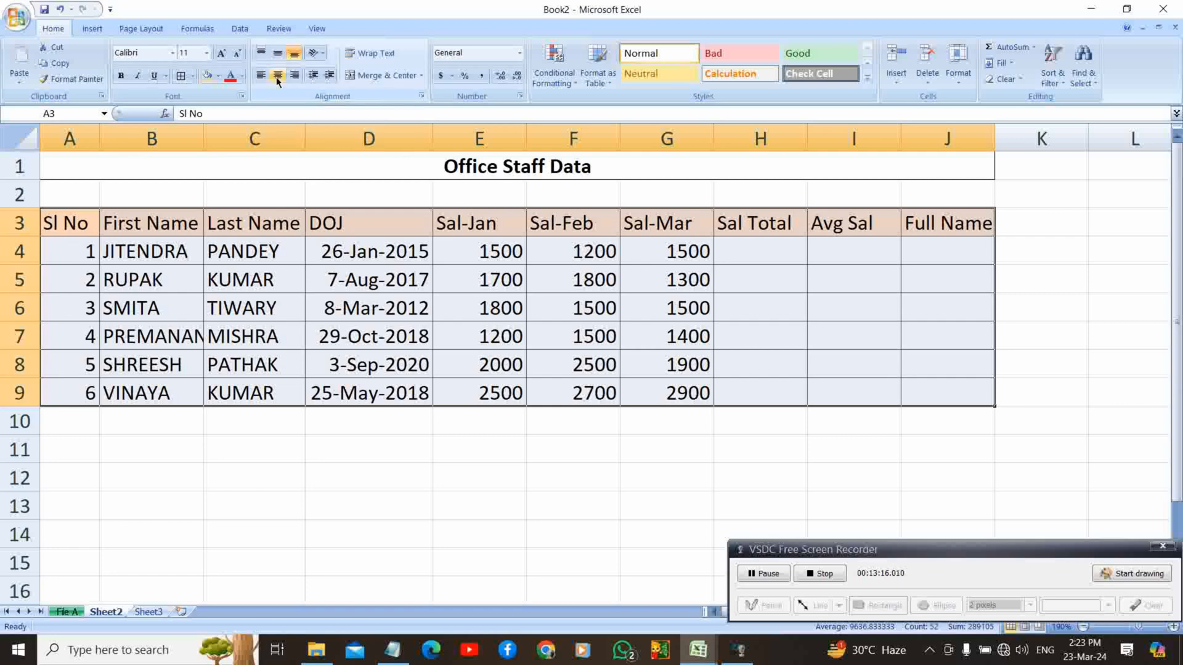
{"action": "left_click", "coordinate": [278, 79]}
{"action": "left_click", "coordinate": [279, 55]}
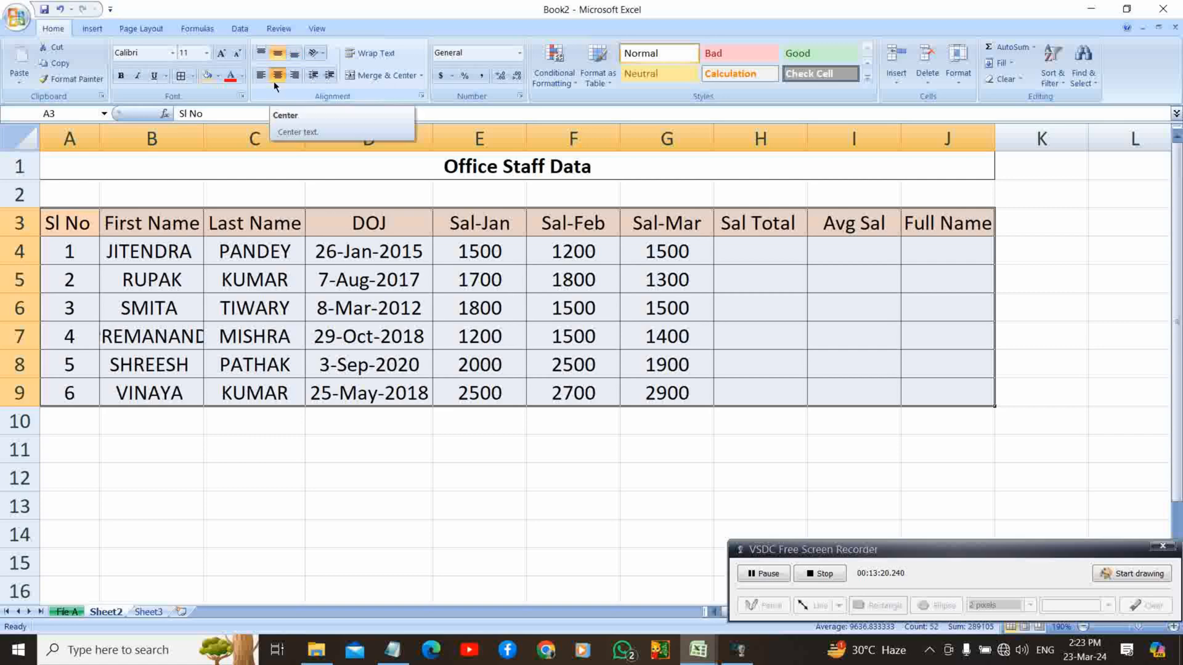
{"action": "left_click", "coordinate": [333, 260]}
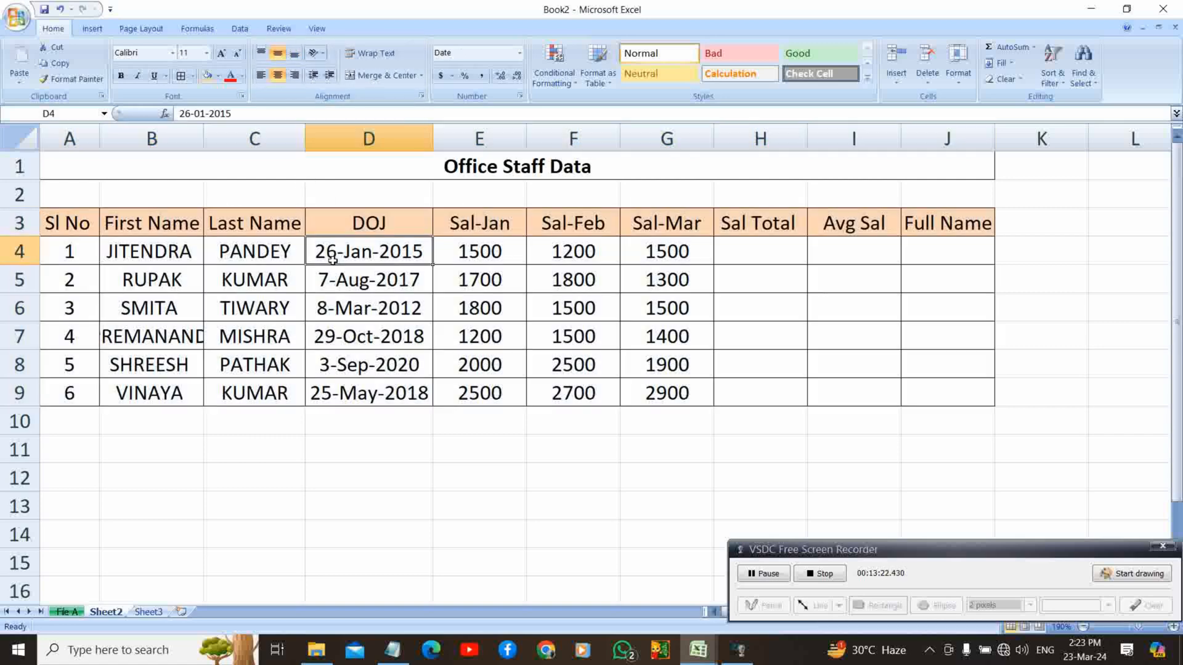
{"action": "left_click", "coordinate": [472, 369]}
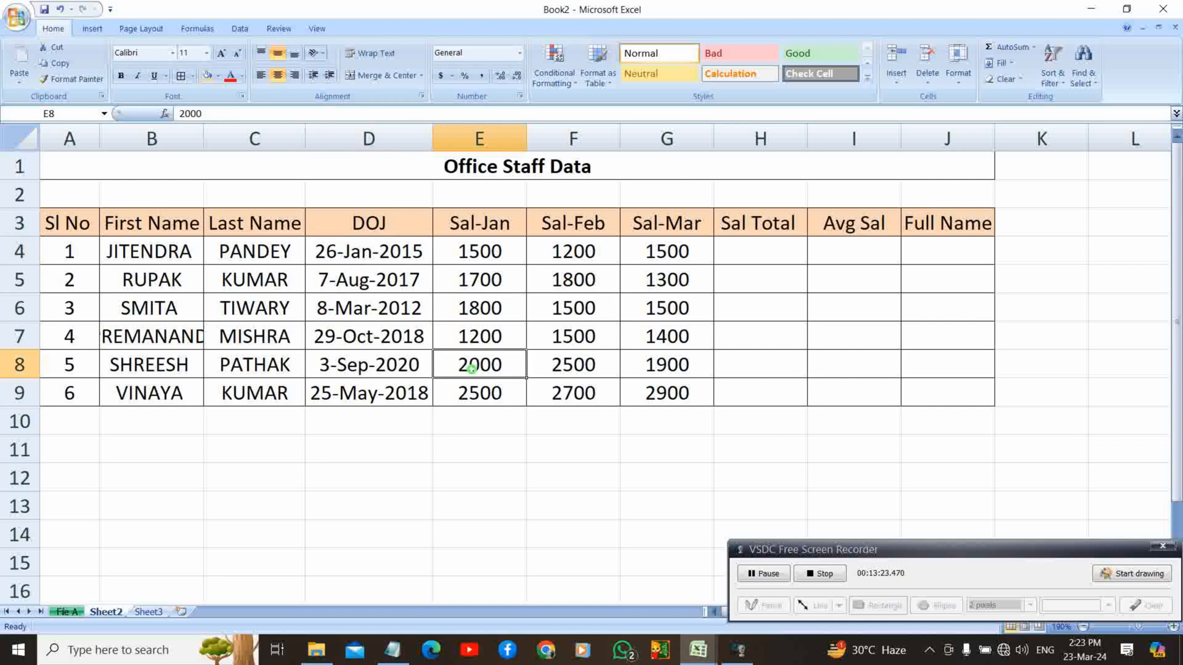
{"action": "left_click", "coordinate": [719, 257]}
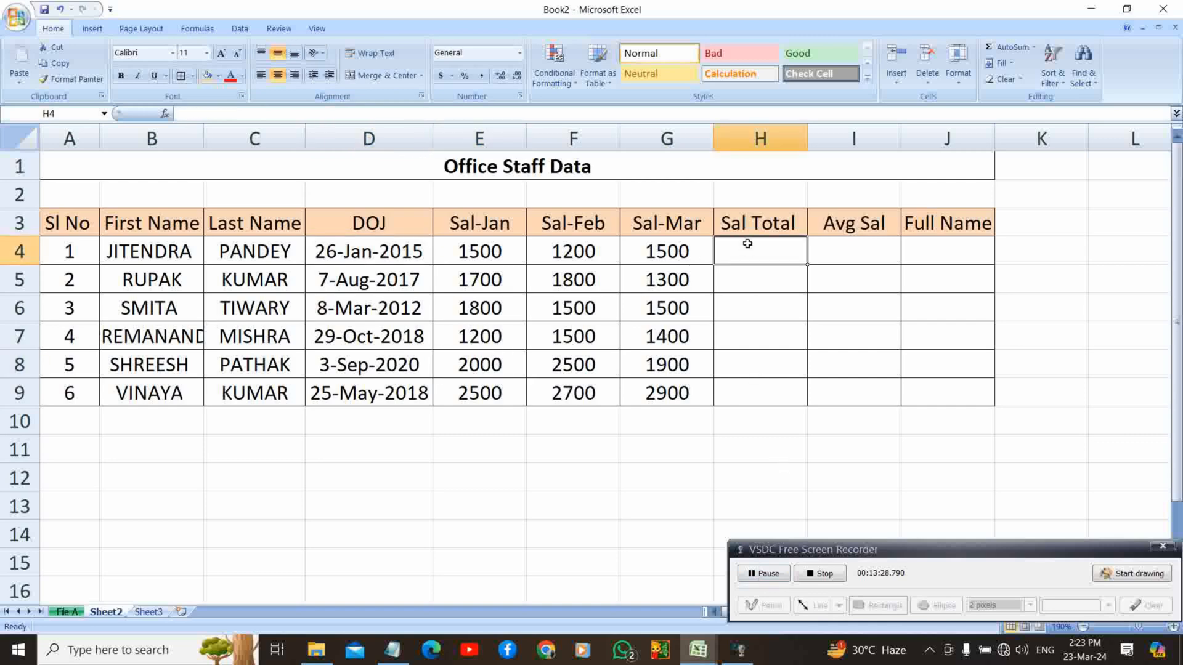
{"action": "left_click", "coordinate": [752, 576]}
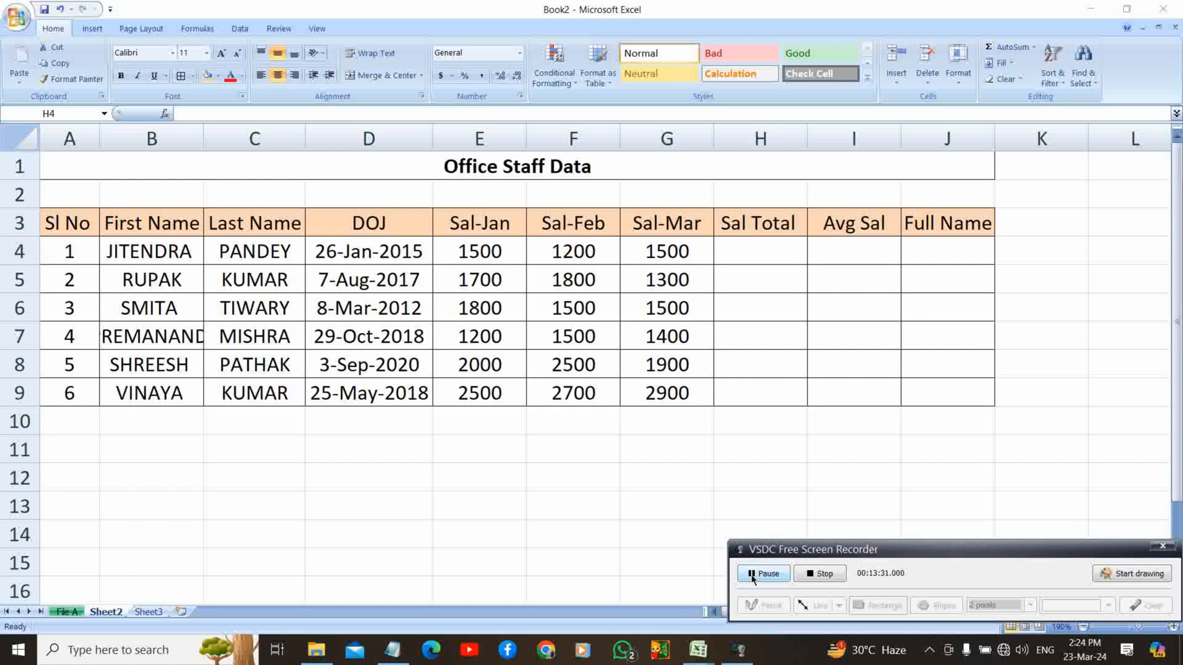
{"action": "left_click", "coordinate": [756, 241]}
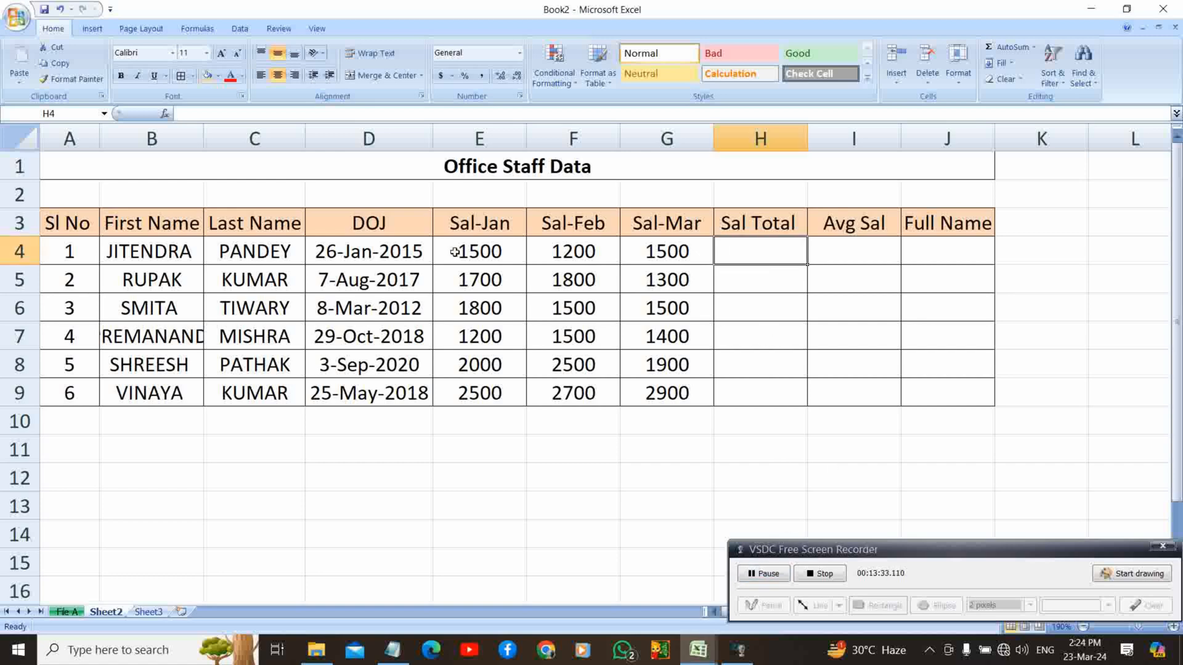
Format the DOJ dates in D4 to D9 with the long date type "Wednesday, March 14, 2001".
{"action": "left_click", "coordinate": [333, 254]}
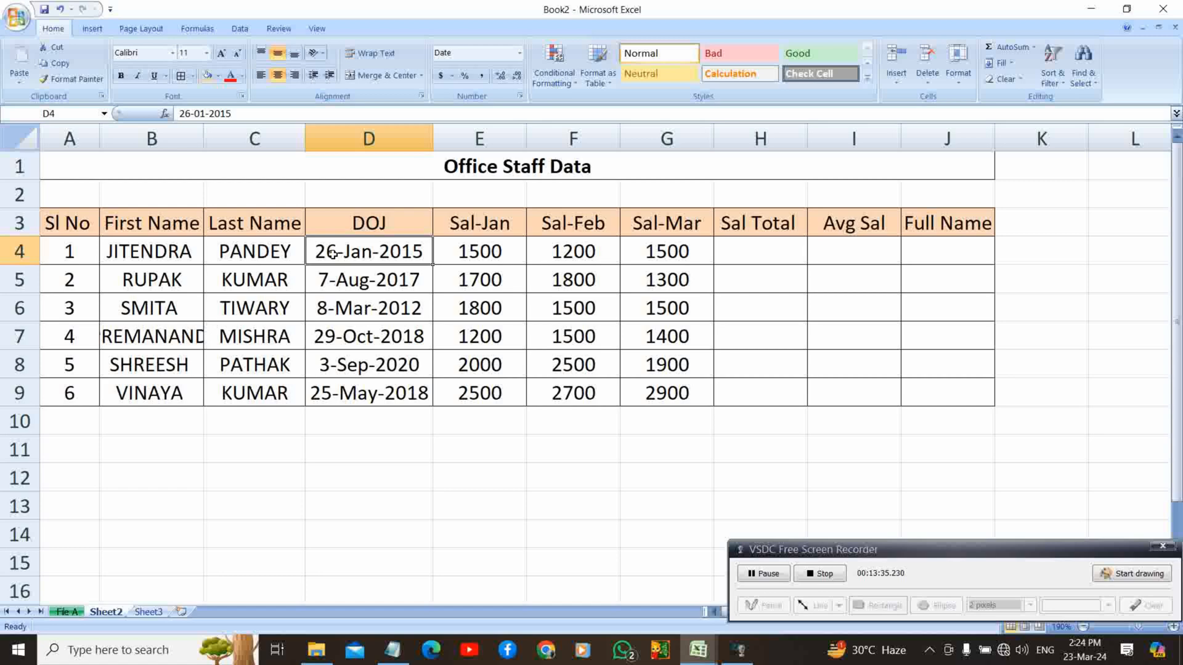
{"action": "key", "text": "shift+Down"}
{"action": "key", "text": "shift+Down"}
{"action": "key", "text": "shift+Down"}
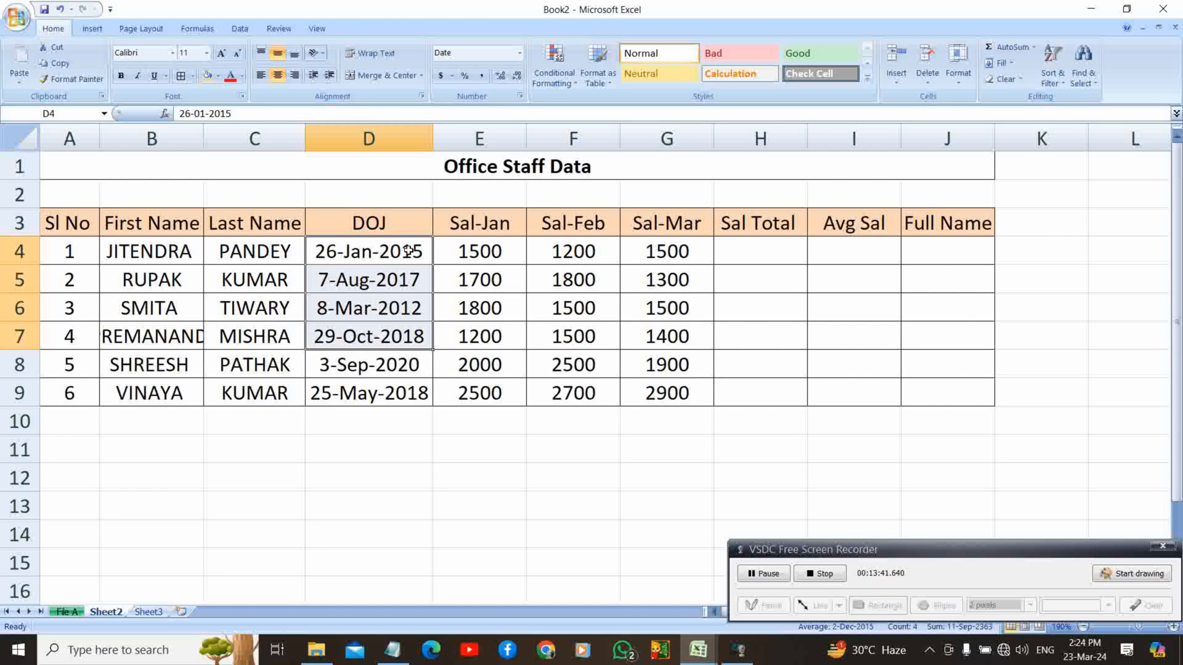
{"action": "key", "text": "shift+Down"}
{"action": "key", "text": "shift+Down"}
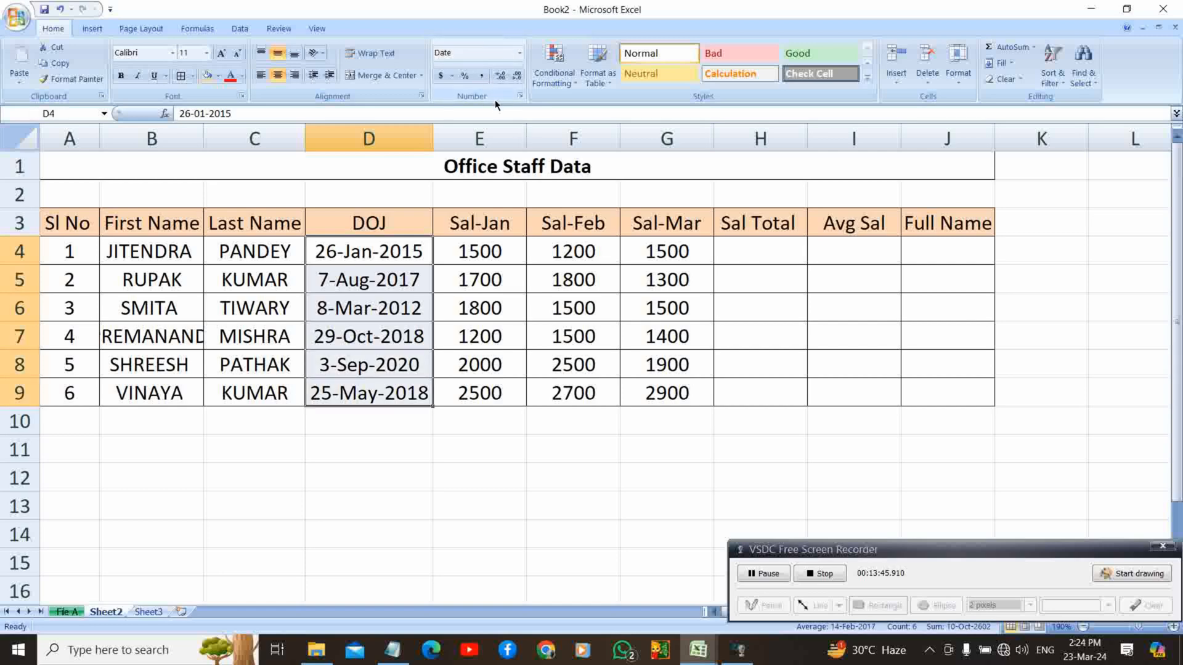
{"action": "left_click", "coordinate": [520, 93]}
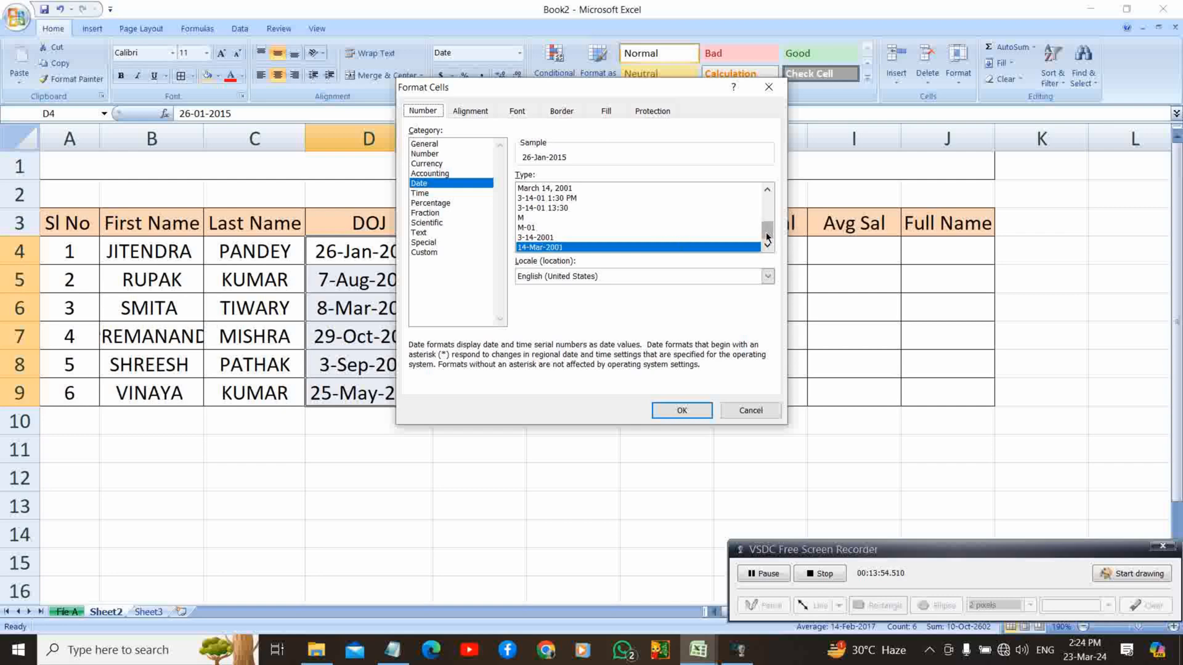
{"action": "left_click_drag", "start_coordinate": [765, 236], "coordinate": [759, 208]}
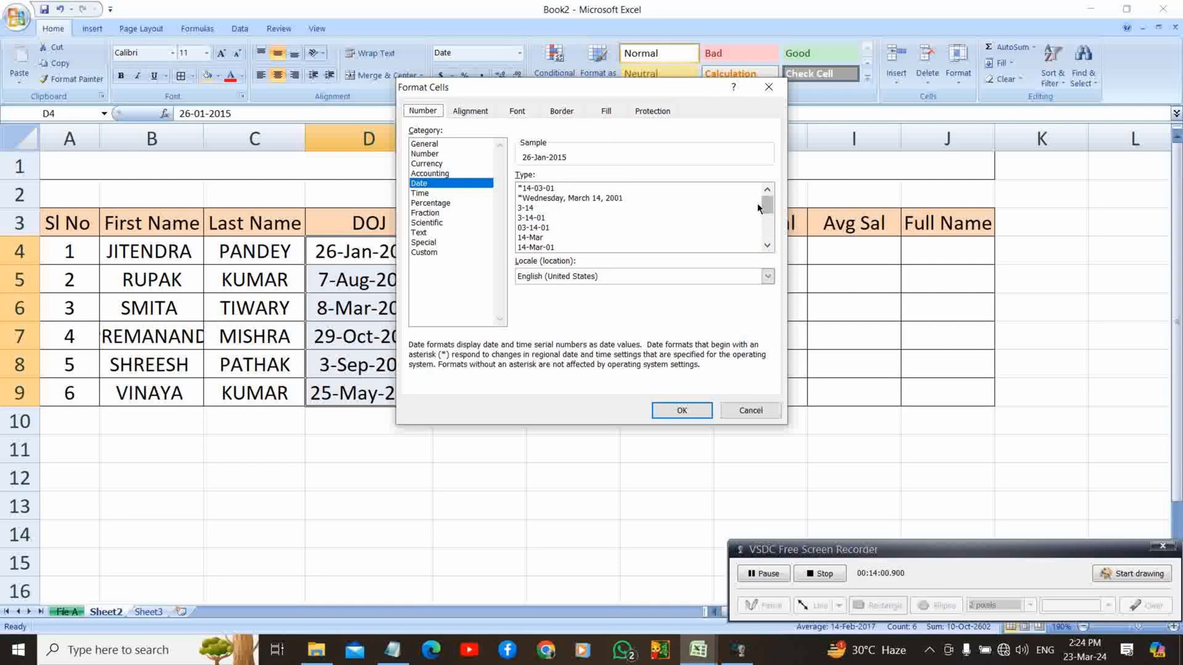
{"action": "left_click", "coordinate": [602, 199]}
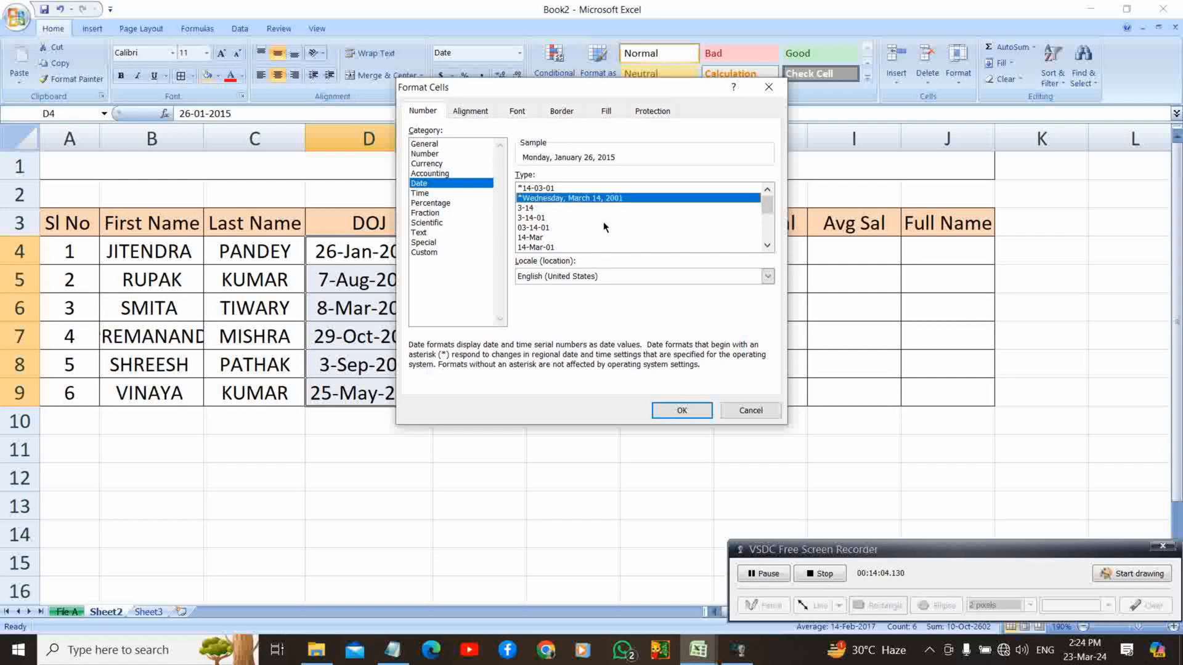
{"action": "left_click", "coordinate": [681, 410]}
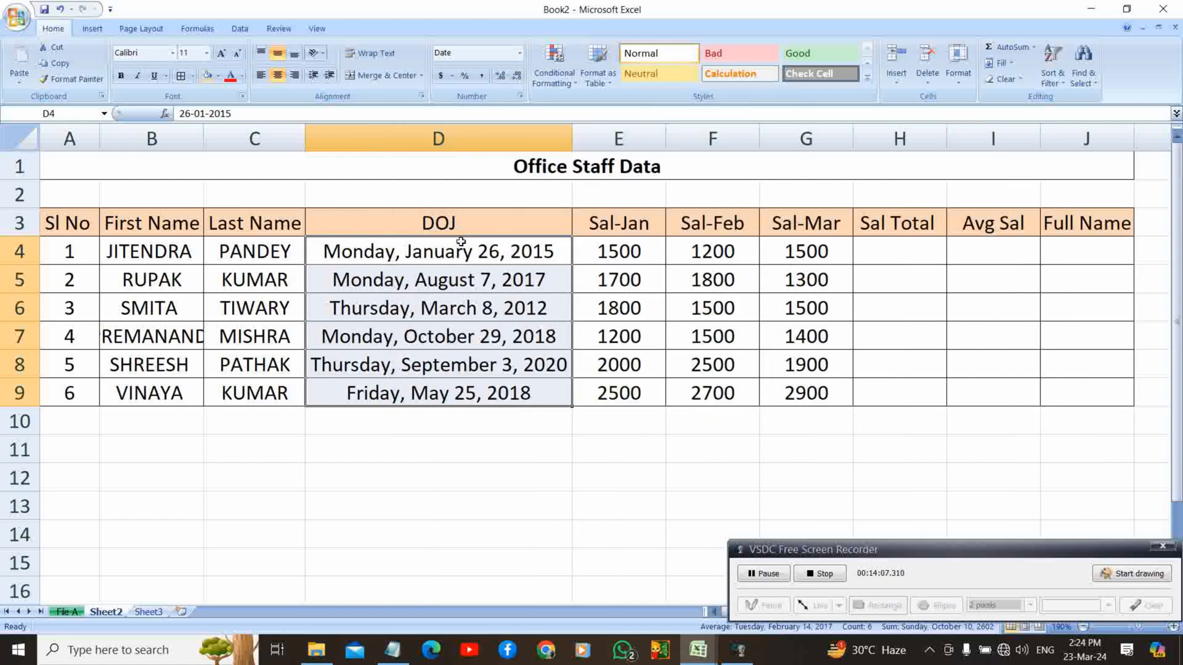
Change the date type of the DOJ cells D4 to D9 to "14-Mar-01".
{"action": "left_click", "coordinate": [519, 95]}
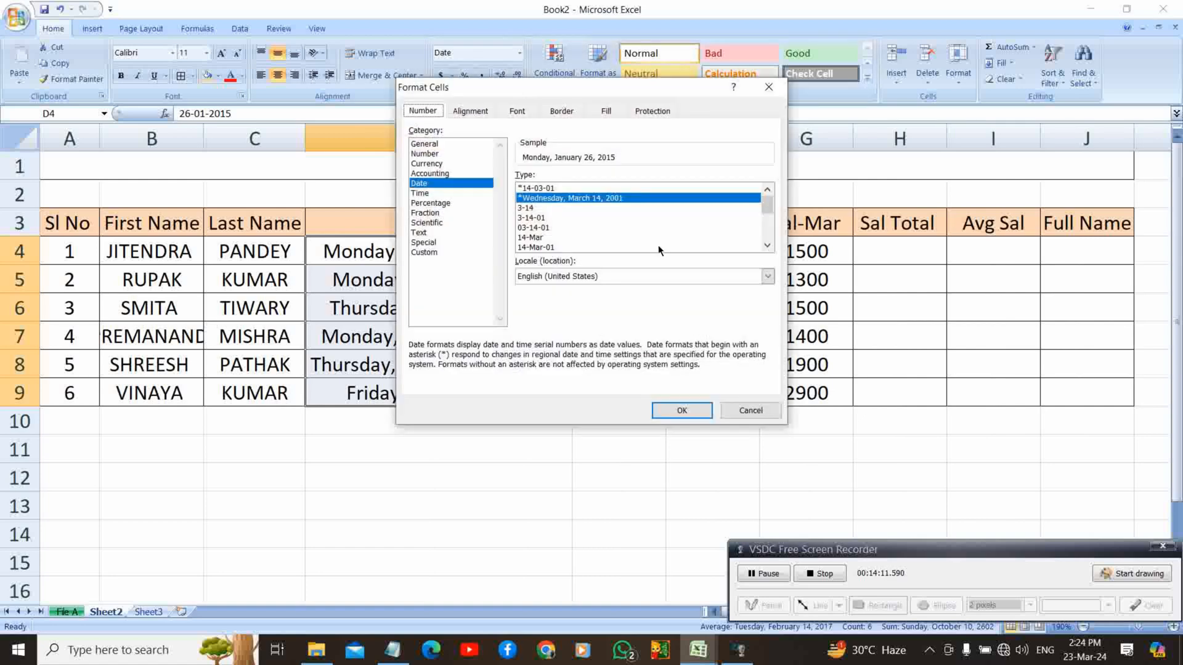
{"action": "left_click", "coordinate": [578, 246]}
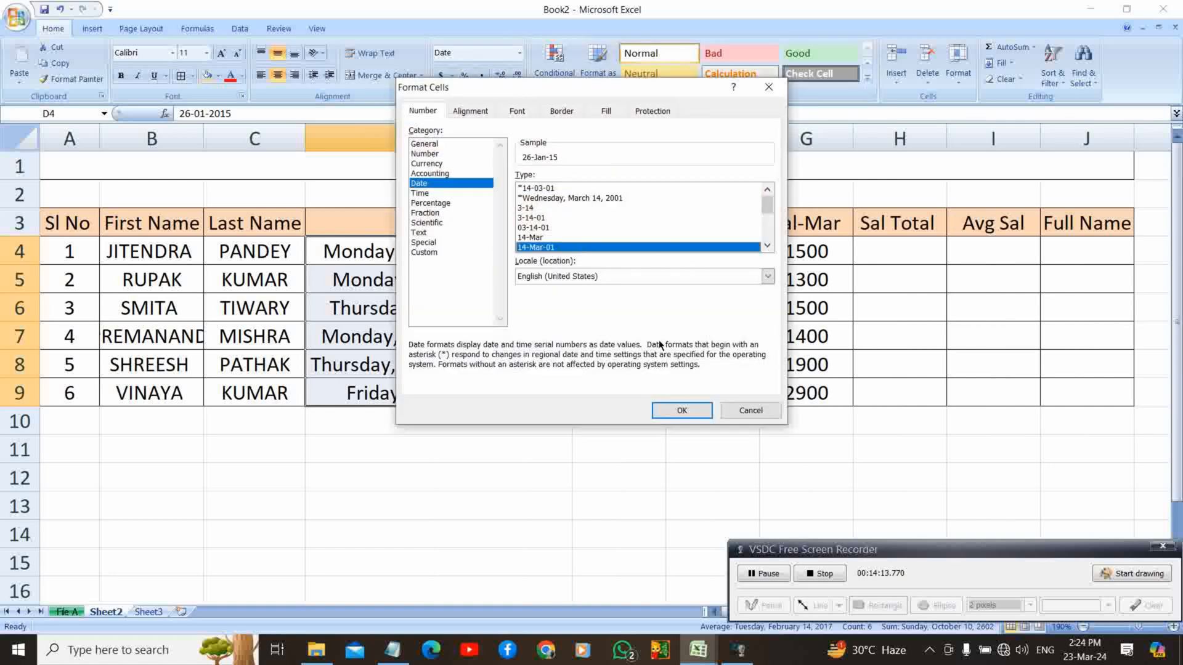
{"action": "left_click", "coordinate": [681, 410]}
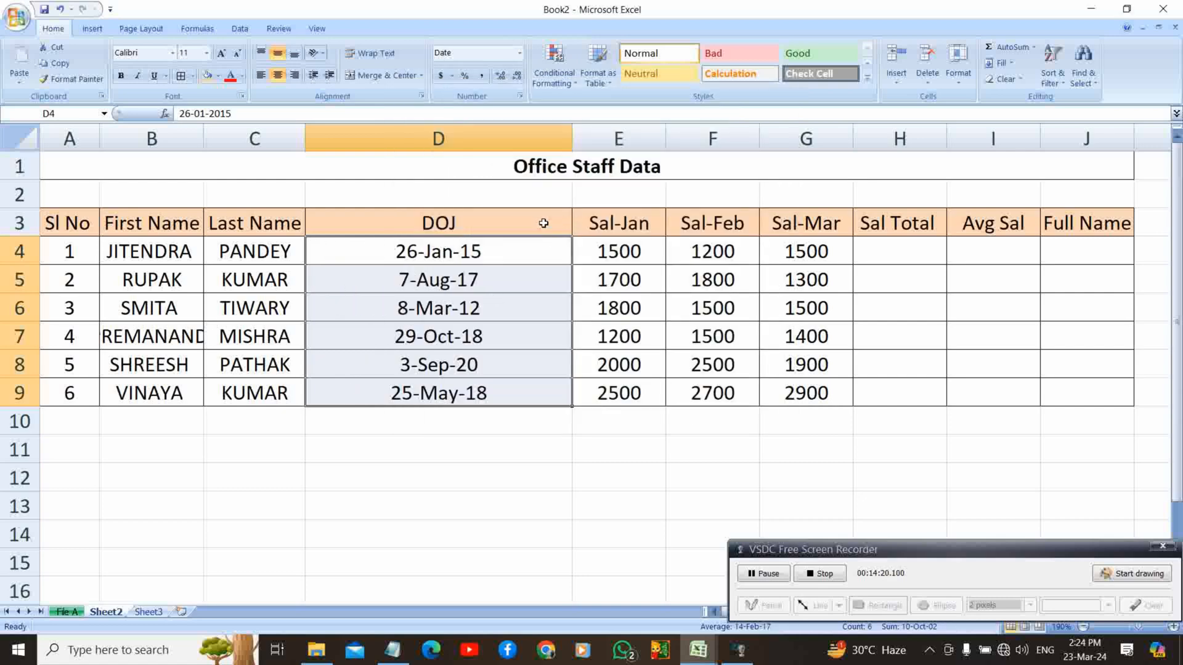
Set the date type of the DOJ cells D4 to D9 to "14-Mar-2001", with a four-digit year.
{"action": "left_click", "coordinate": [520, 96]}
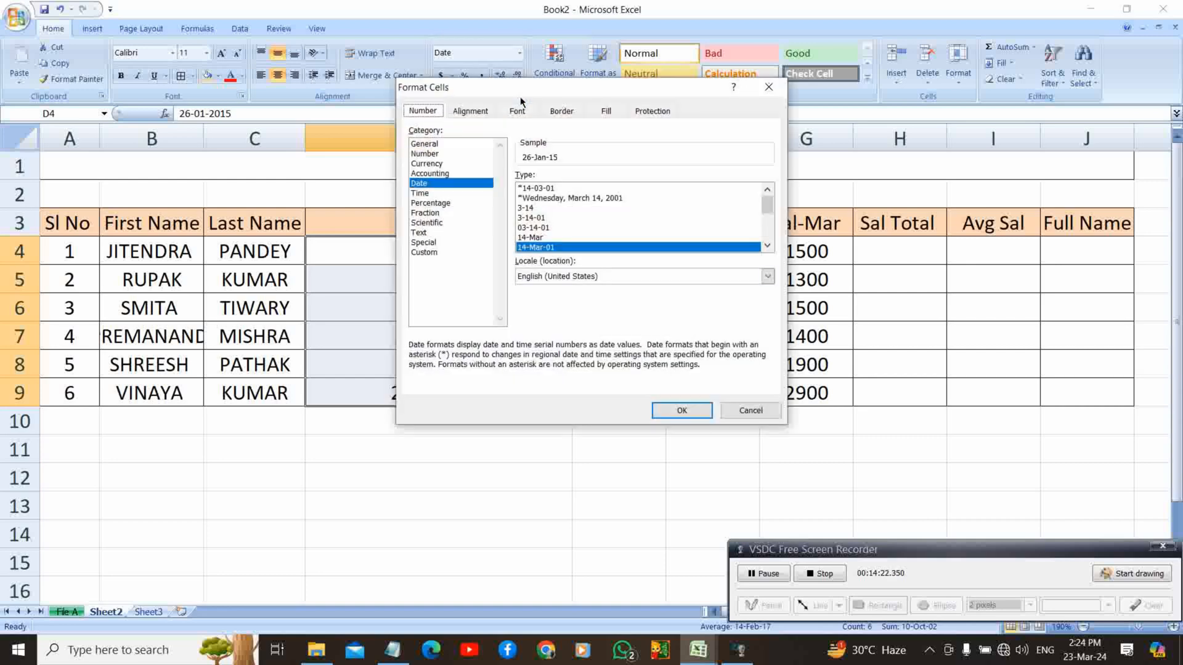
{"action": "left_click", "coordinate": [766, 247]}
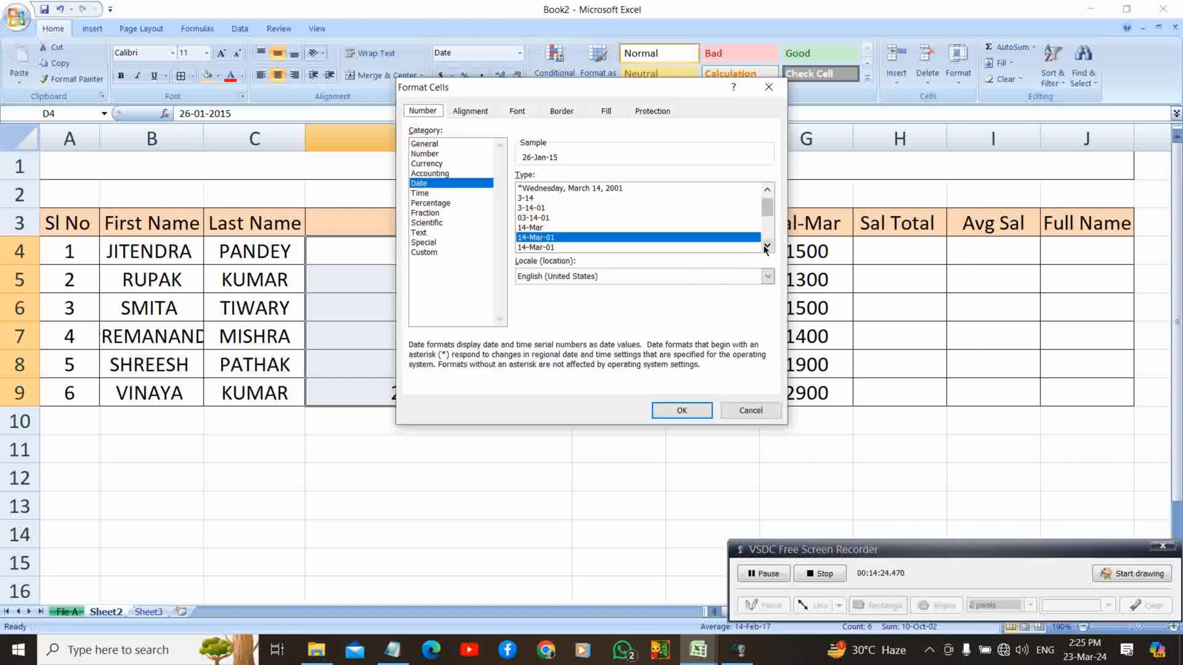
{"action": "left_click", "coordinate": [766, 247]}
{"action": "left_click", "coordinate": [766, 247]}
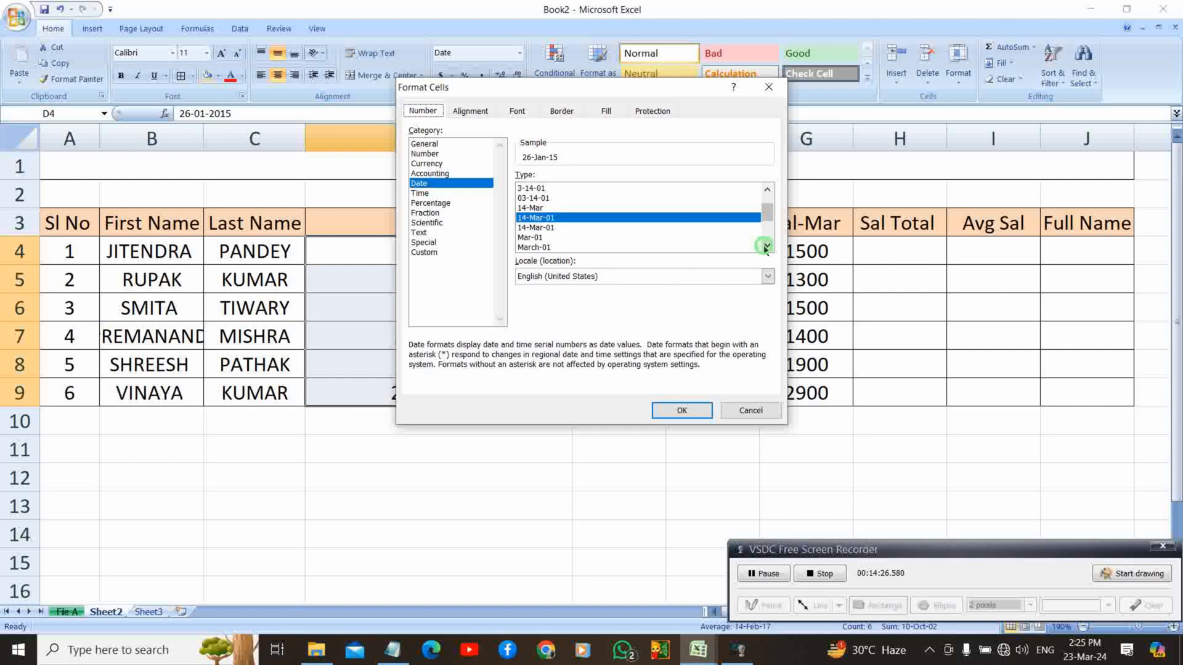
{"action": "left_click", "coordinate": [767, 246]}
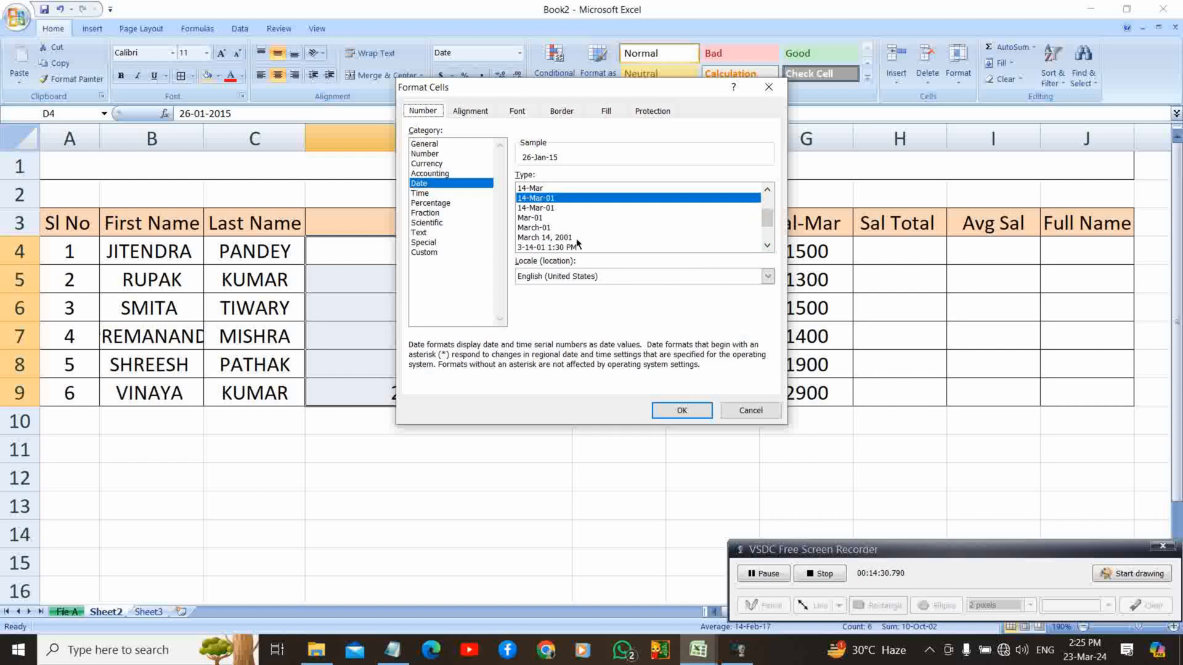
{"action": "left_click", "coordinate": [767, 246]}
{"action": "left_click", "coordinate": [767, 245]}
{"action": "left_click", "coordinate": [766, 246]}
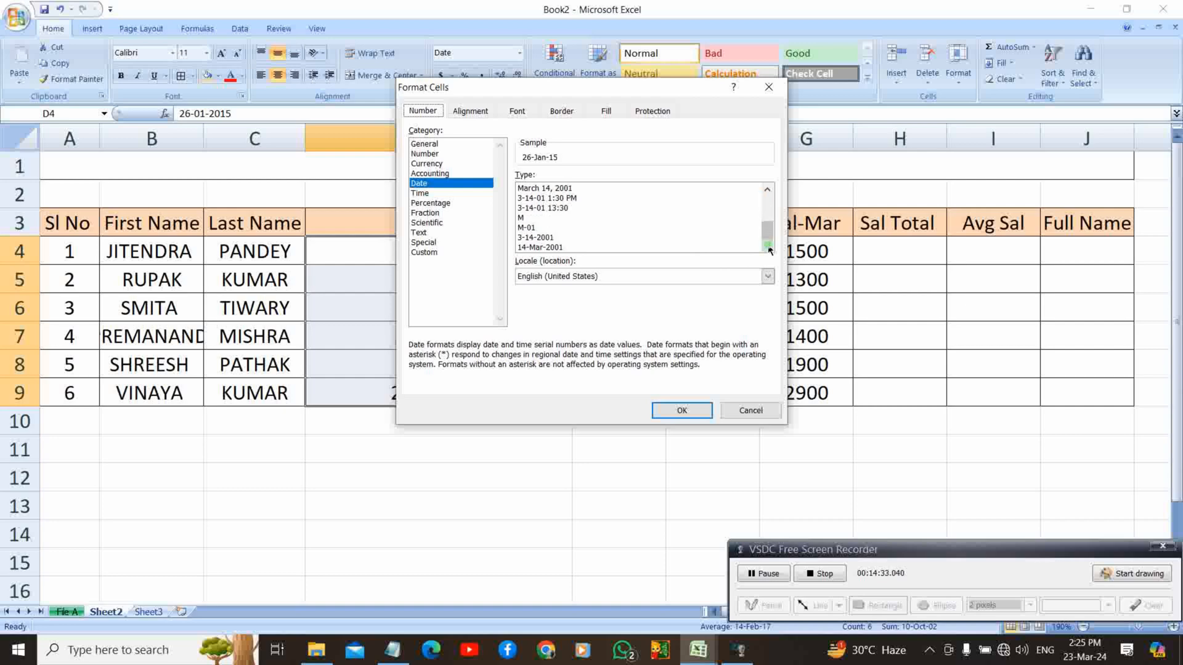
{"action": "left_click", "coordinate": [567, 248]}
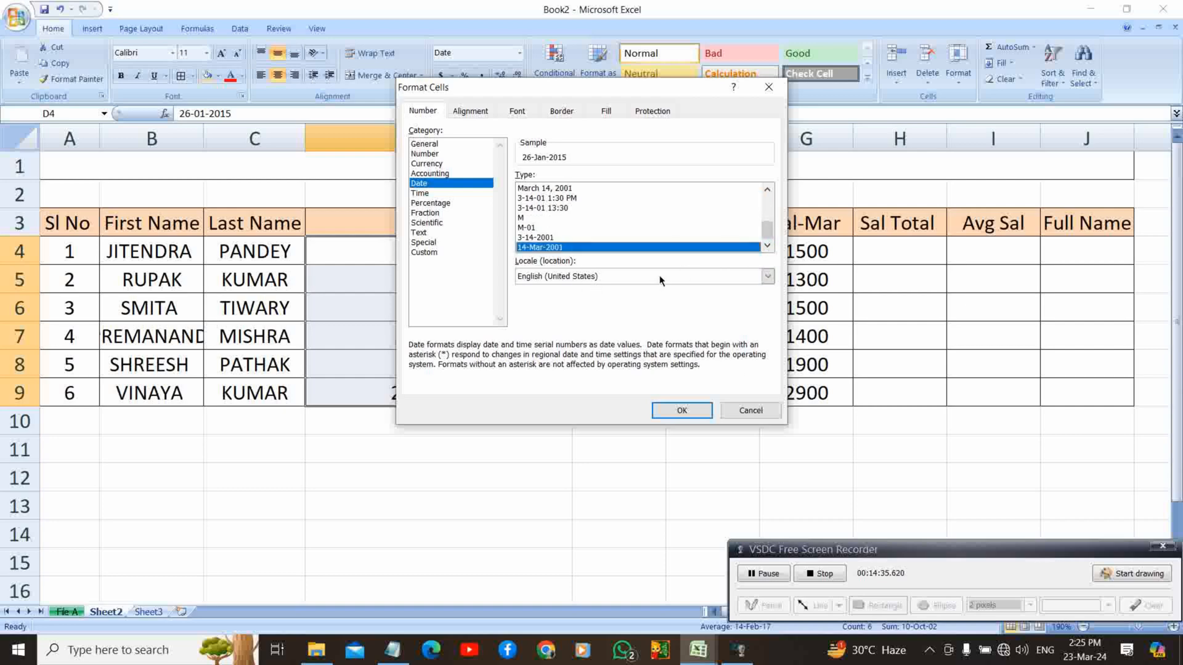
{"action": "left_click", "coordinate": [682, 410]}
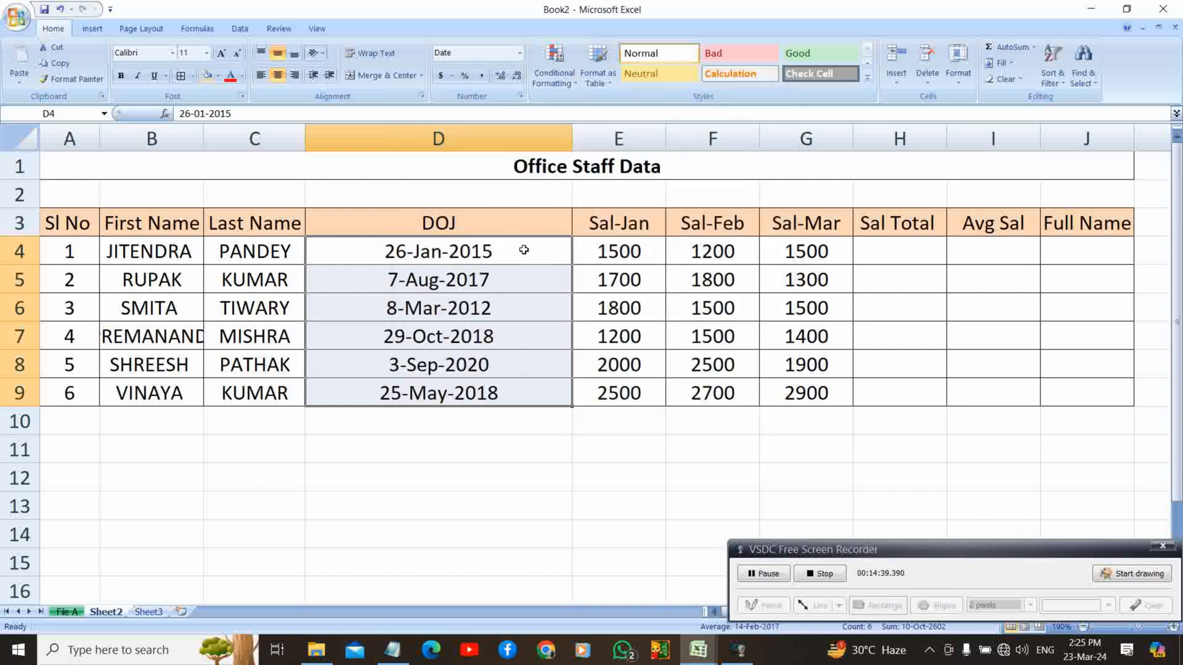
AutoFit the width of column D to its DOJ entries.
{"action": "double_click", "coordinate": [571, 216]}
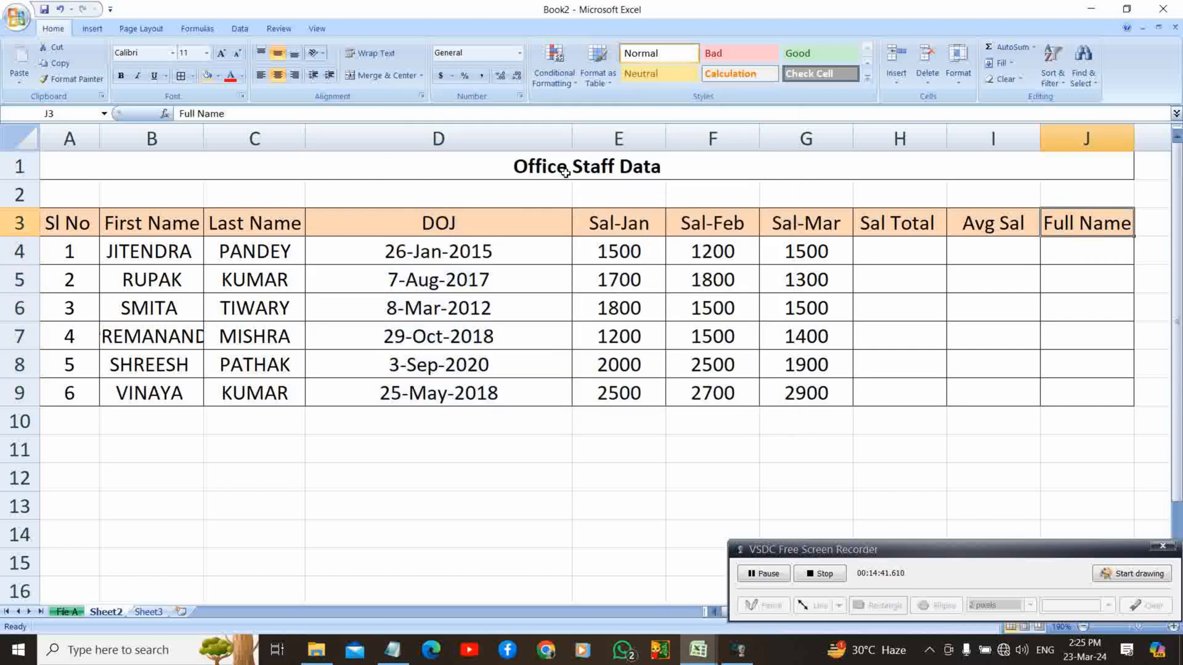
{"action": "double_click", "coordinate": [567, 143]}
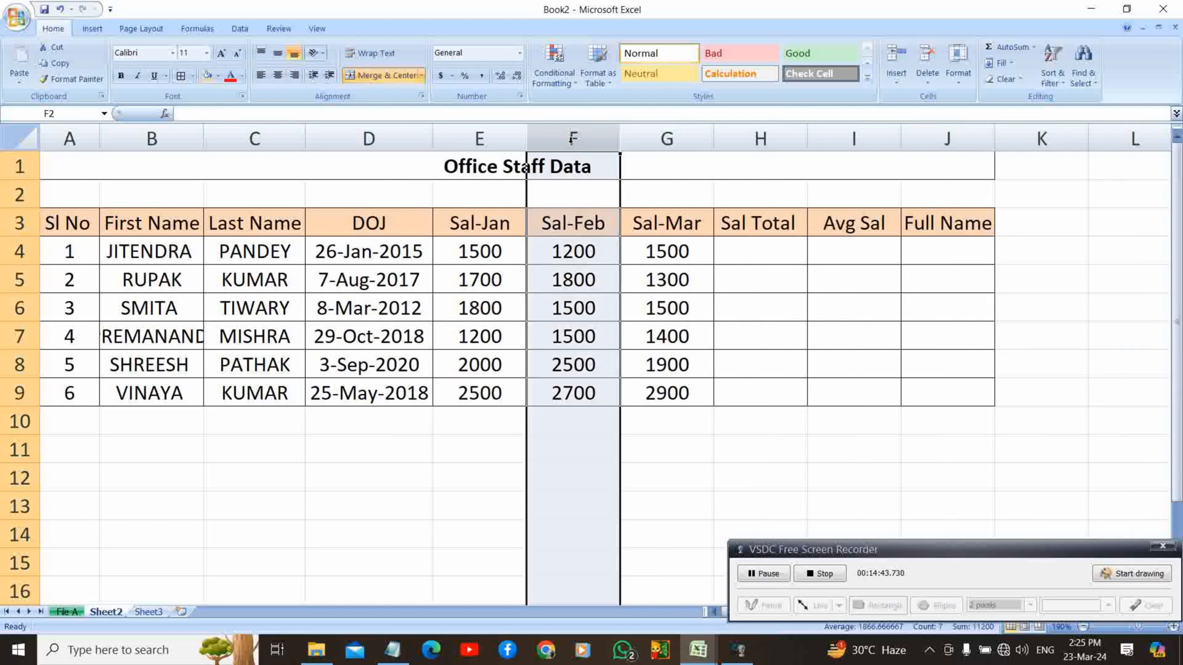
{"action": "left_click", "coordinate": [382, 266]}
{"action": "left_click", "coordinate": [463, 258]}
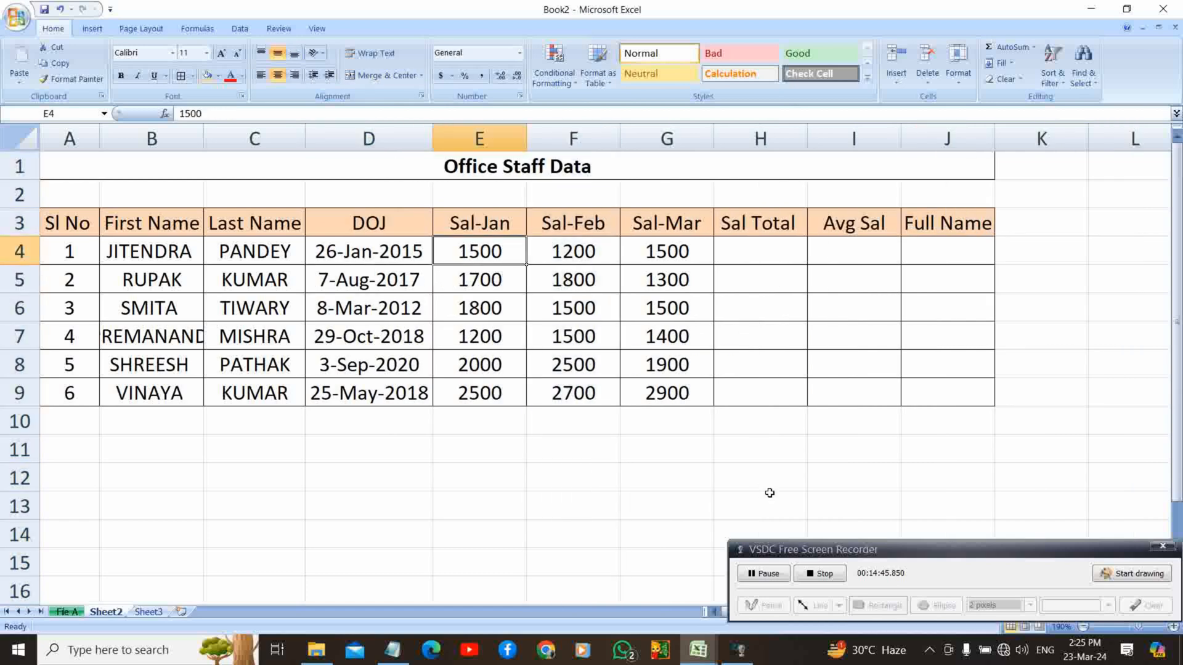
Enter the formula =SUM(E4,F4,F4) in the first Sal Total cell, H4.
{"action": "left_click", "coordinate": [763, 574]}
{"action": "left_click", "coordinate": [758, 251]}
{"action": "type", "text": "="}
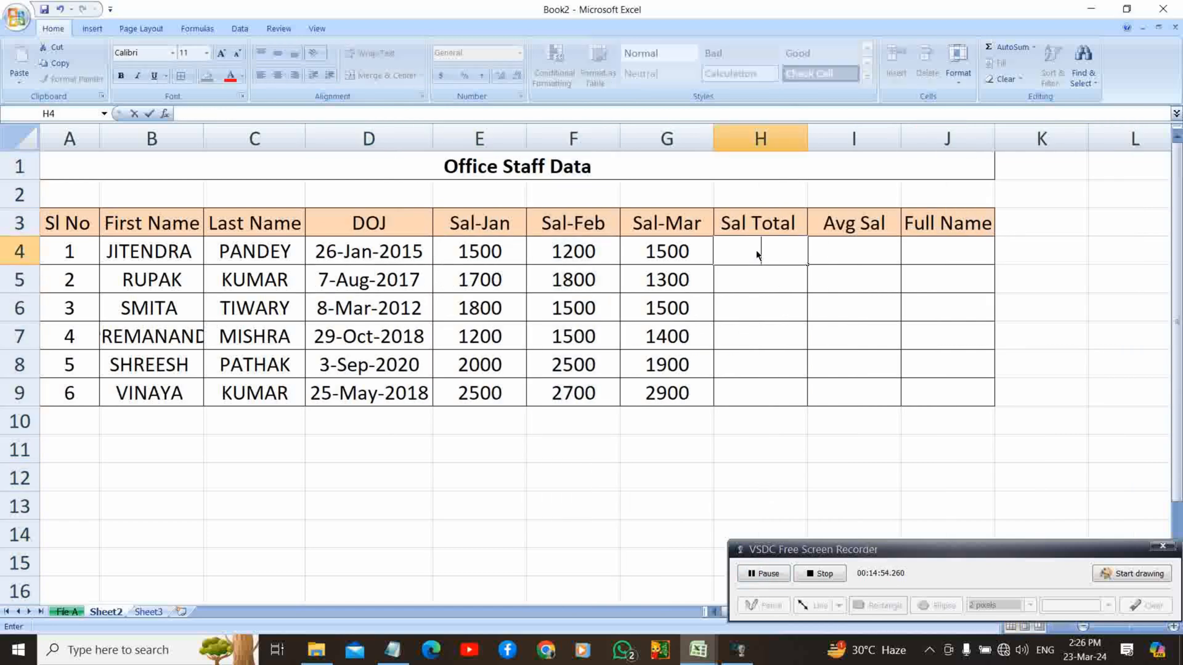
{"action": "type", "text": "sum"}
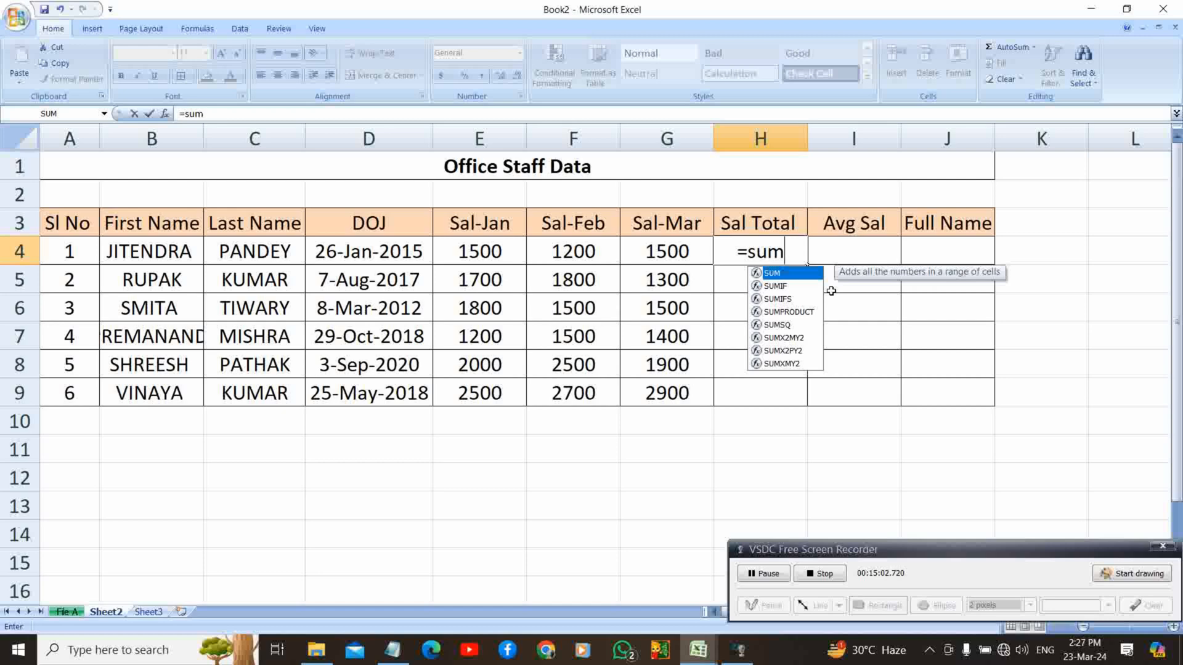
{"action": "key", "text": "Down"}
{"action": "key", "text": "Down"}
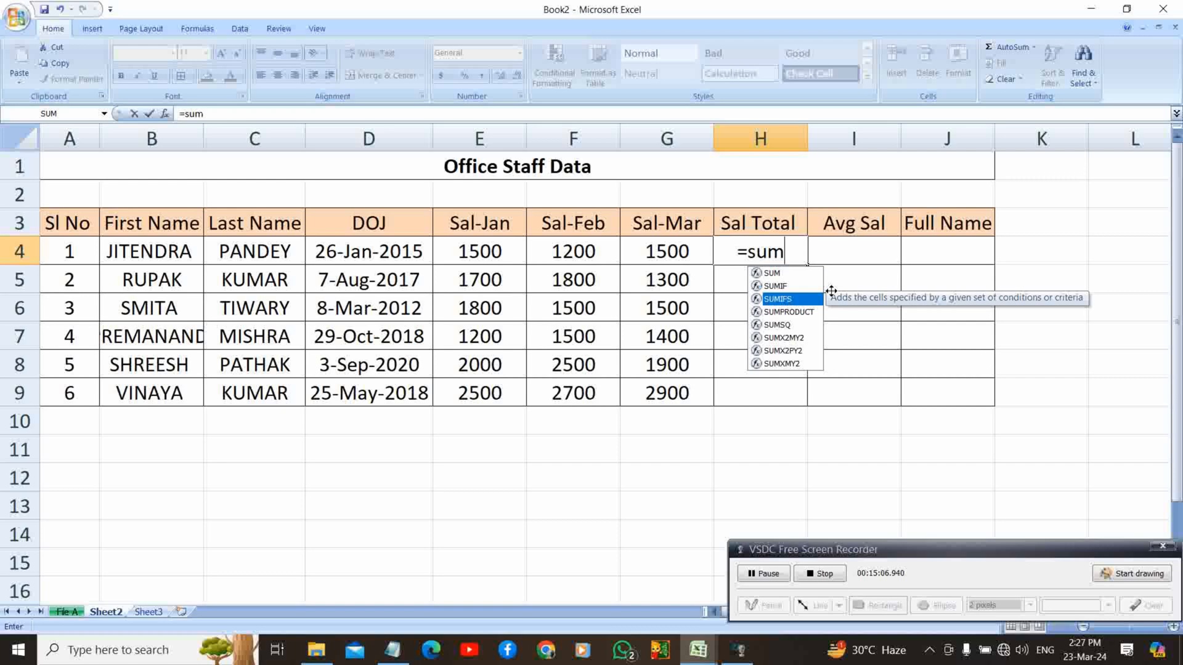
{"action": "key", "text": "Down"}
{"action": "key", "text": "Up"}
{"action": "key", "text": "Up"}
{"action": "key", "text": "Up"}
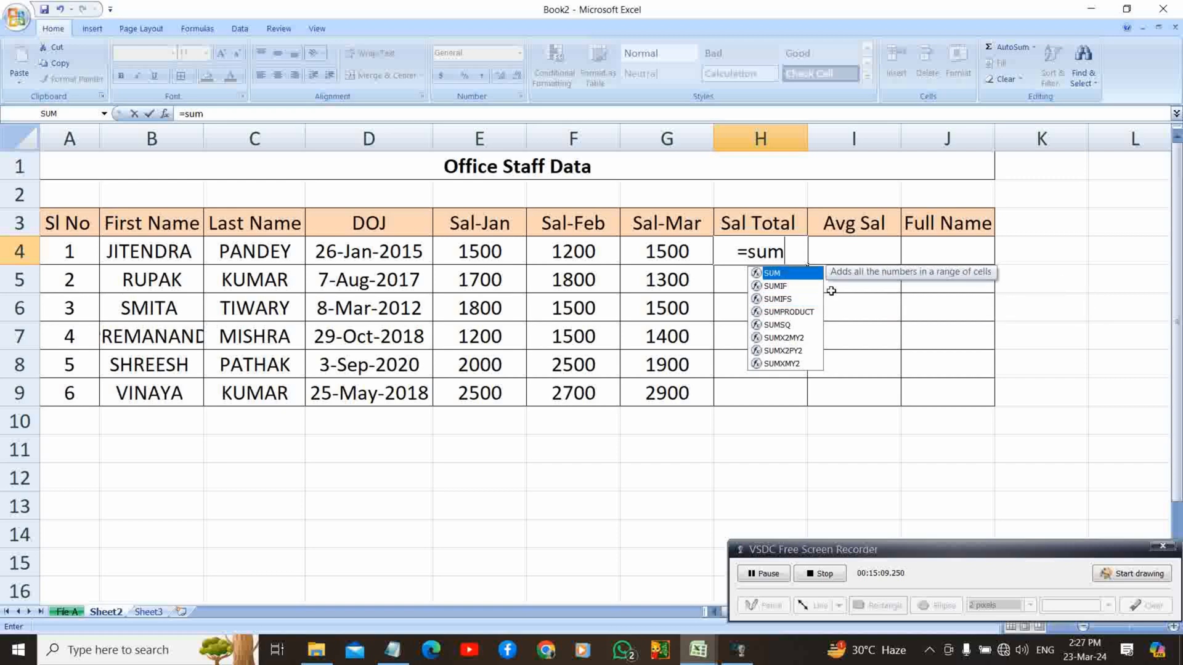
{"action": "key", "text": "Tab"}
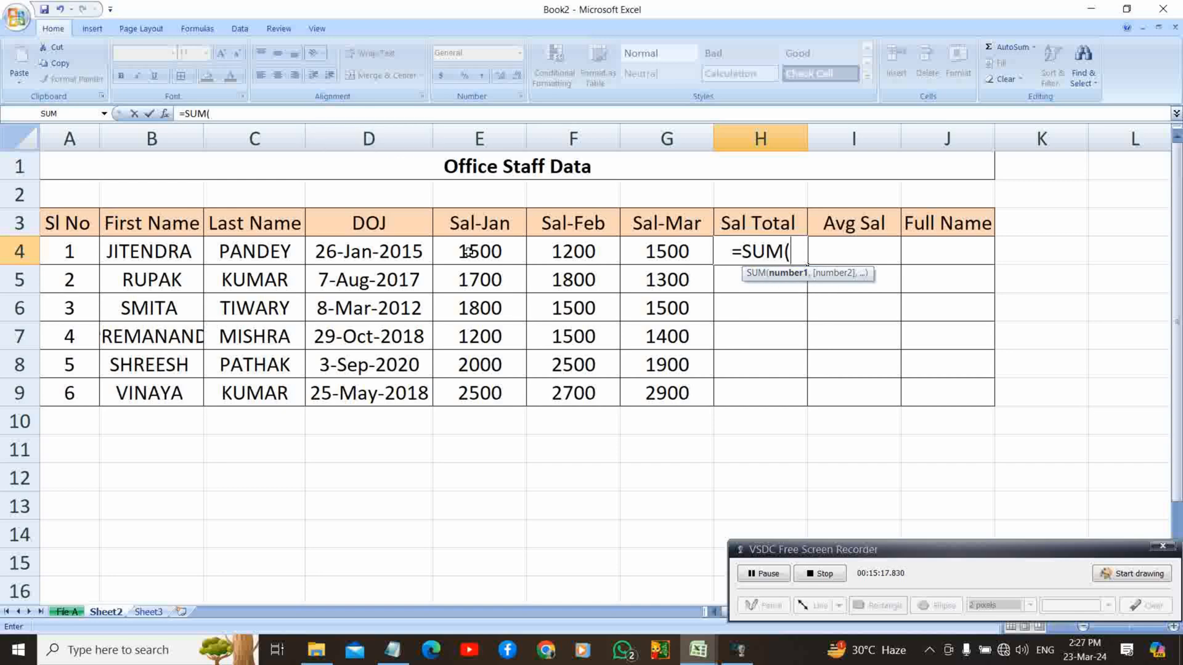
{"action": "left_click", "coordinate": [469, 251]}
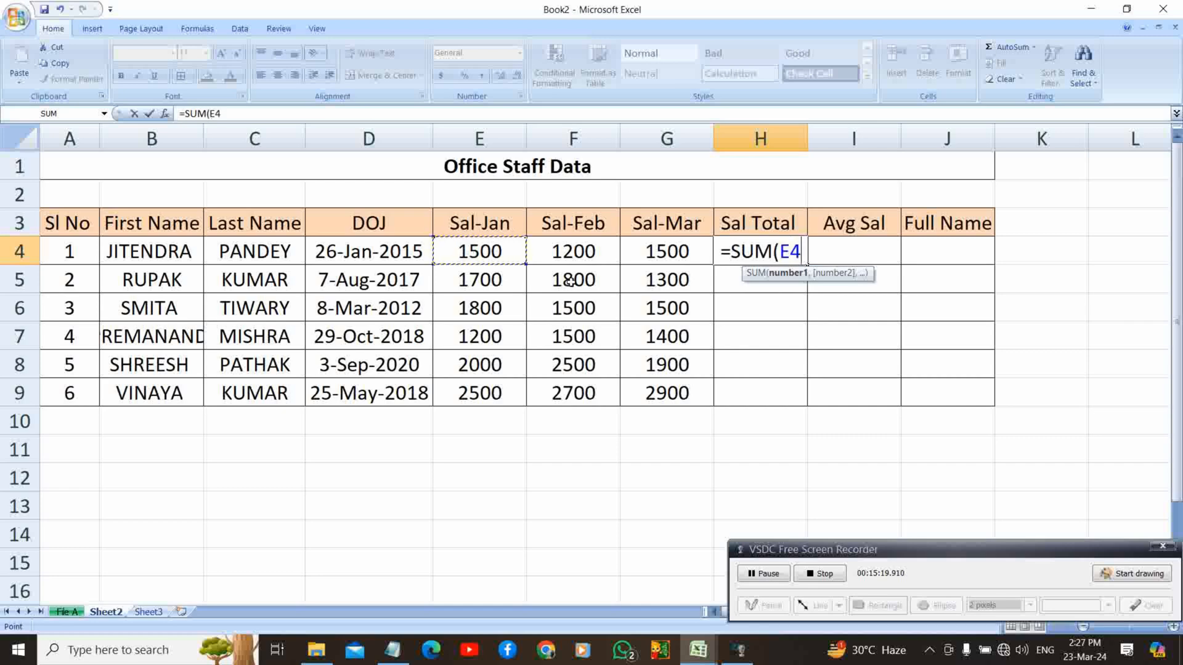
{"action": "type", "text": ","}
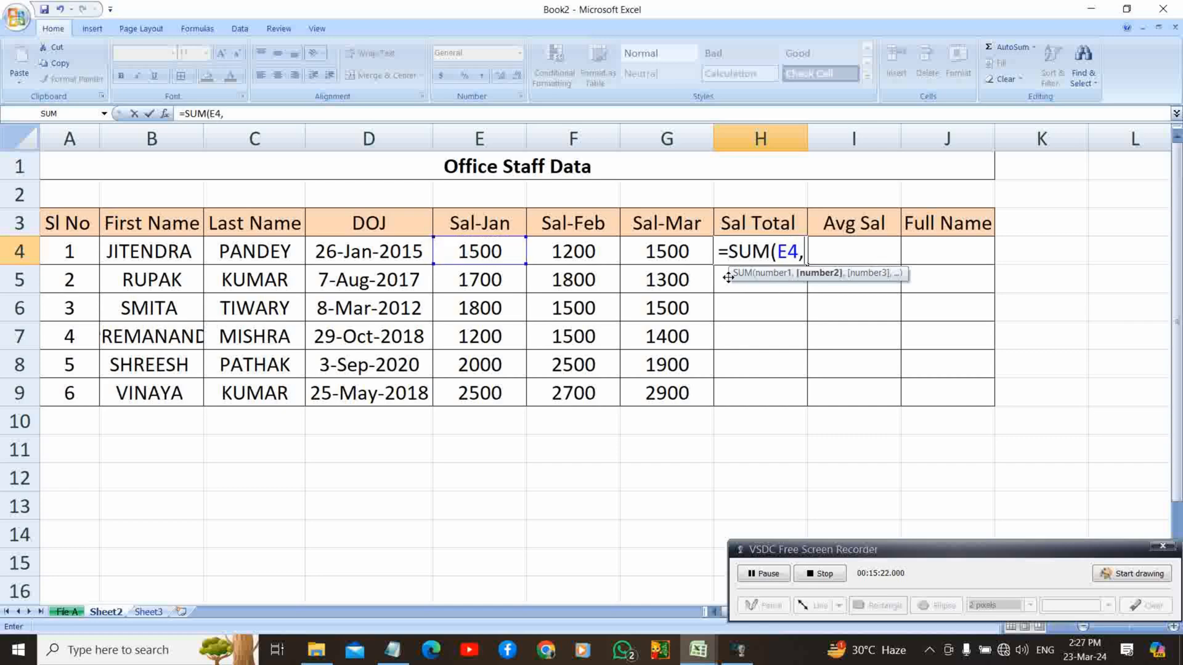
{"action": "left_click", "coordinate": [596, 248]}
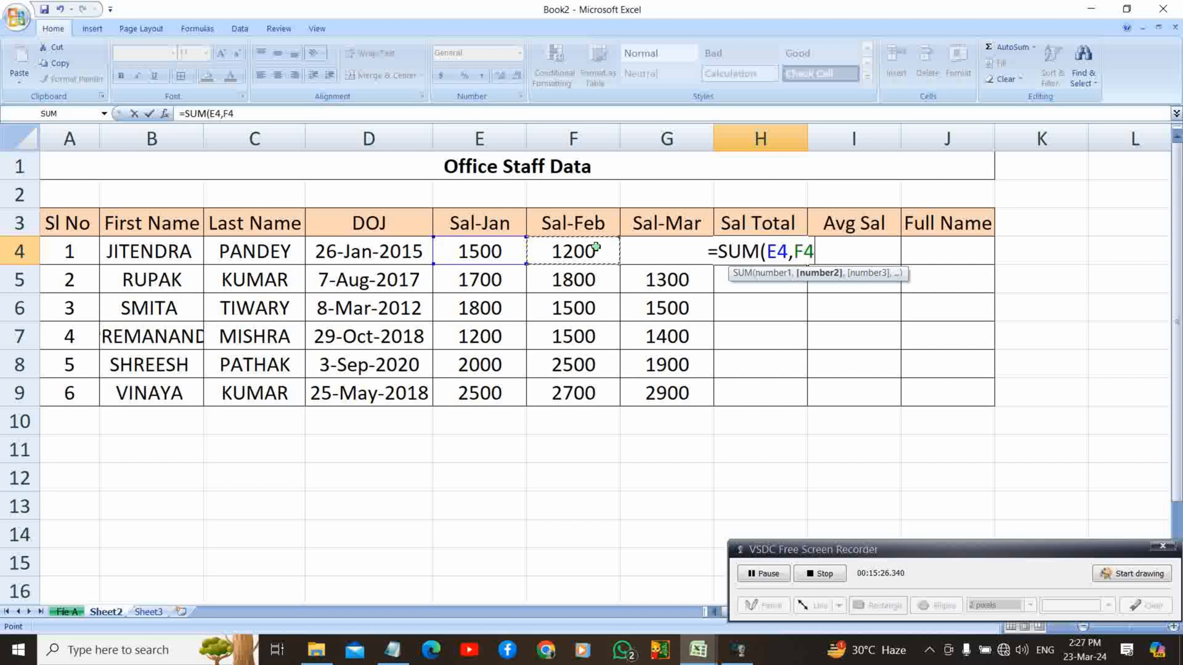
{"action": "type", "text": ","}
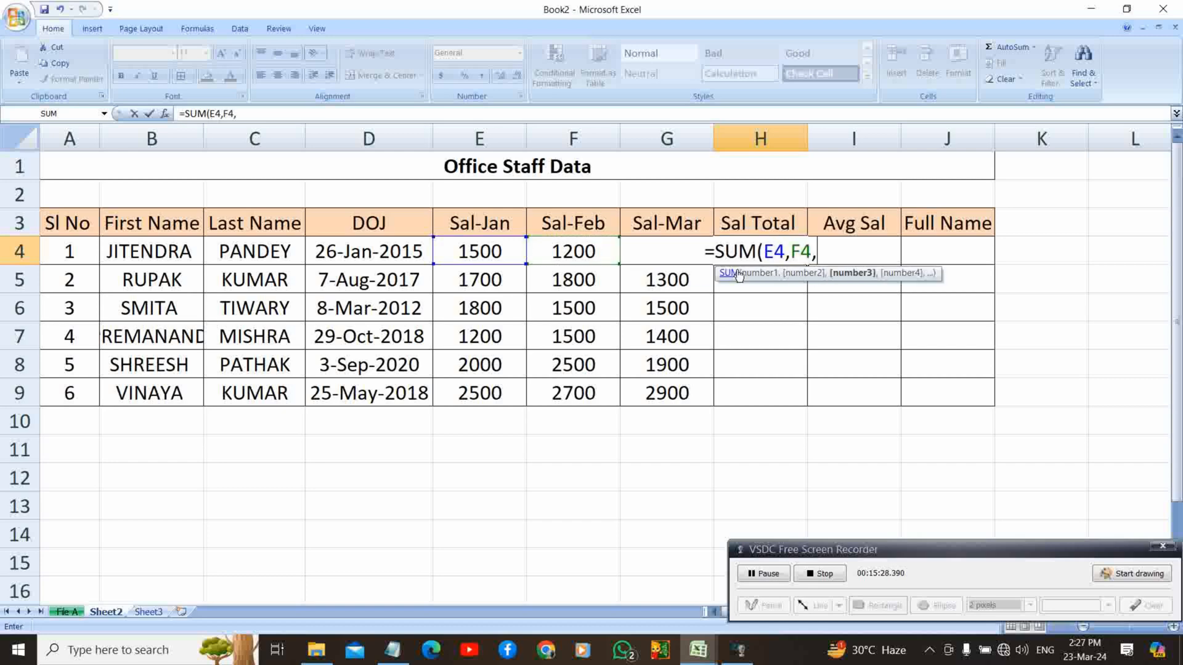
{"action": "left_click", "coordinate": [588, 244]}
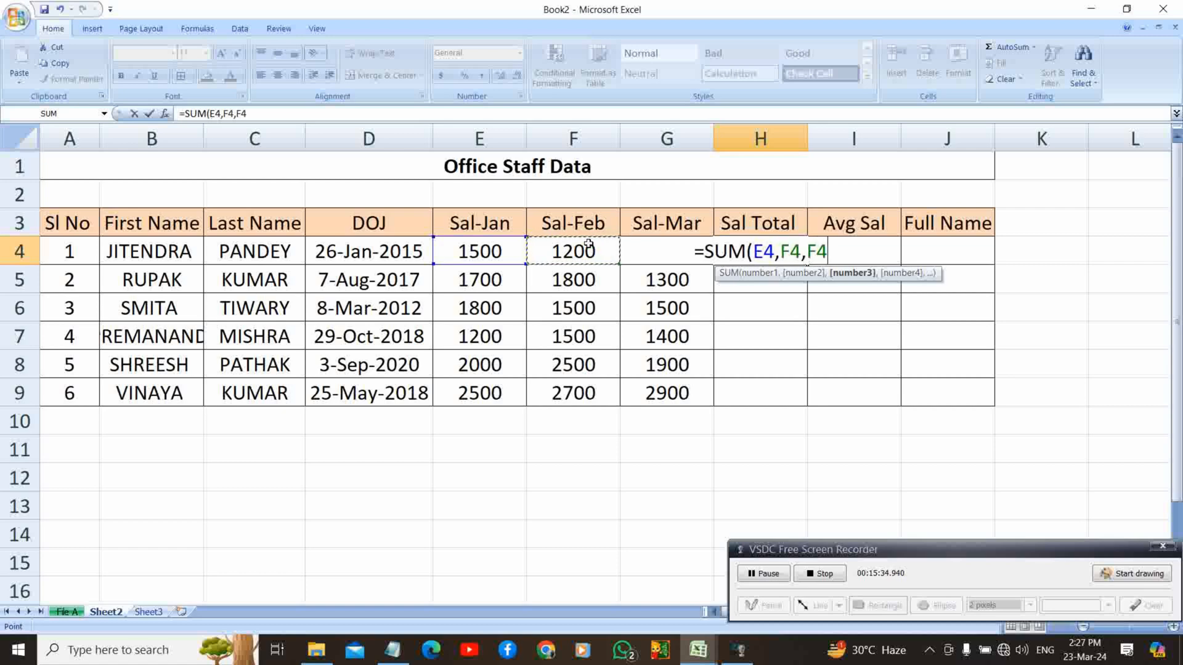
{"action": "type", "text": ")"}
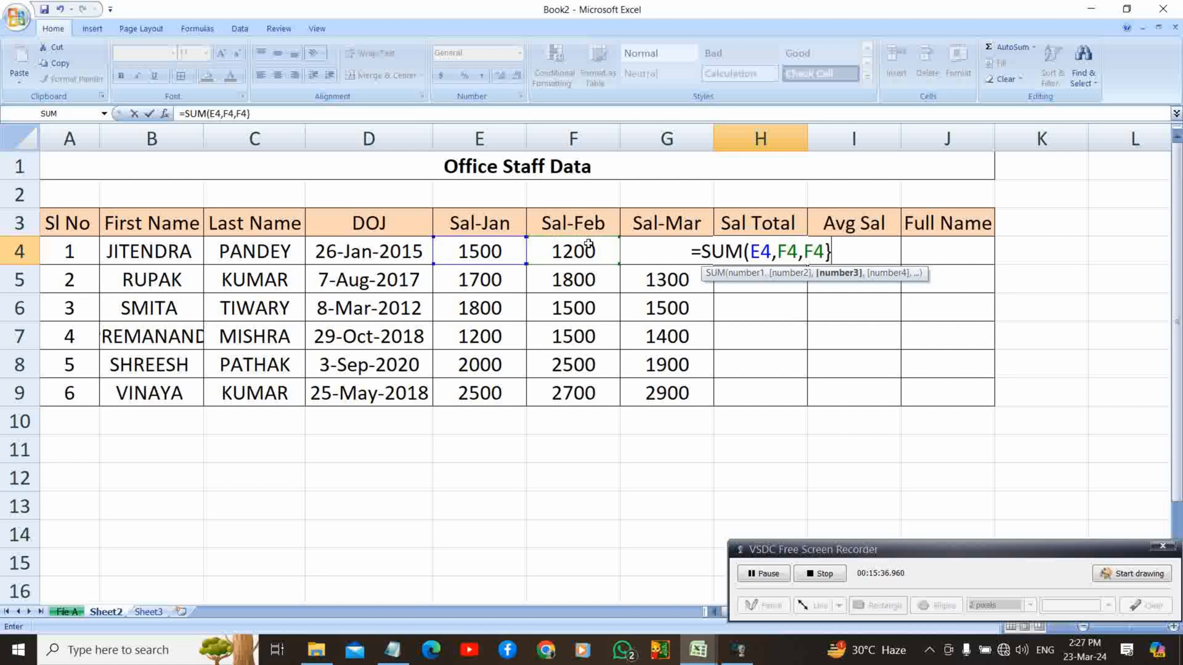
{"action": "key", "text": "BackSpace"}
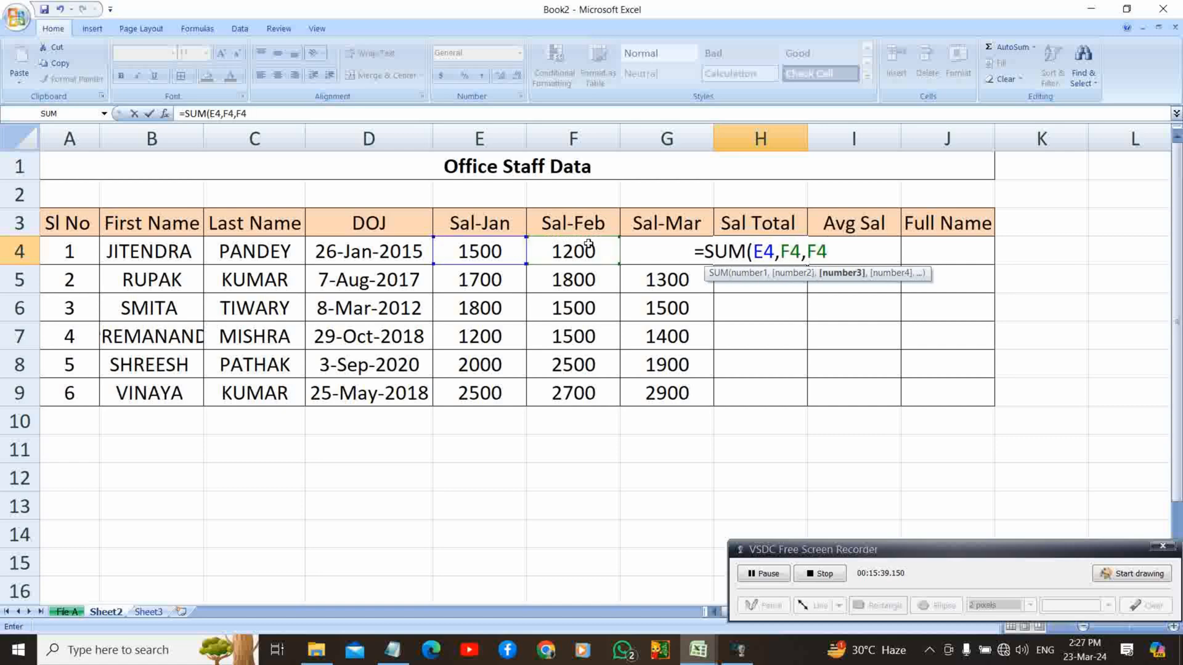
{"action": "type", "text": ")"}
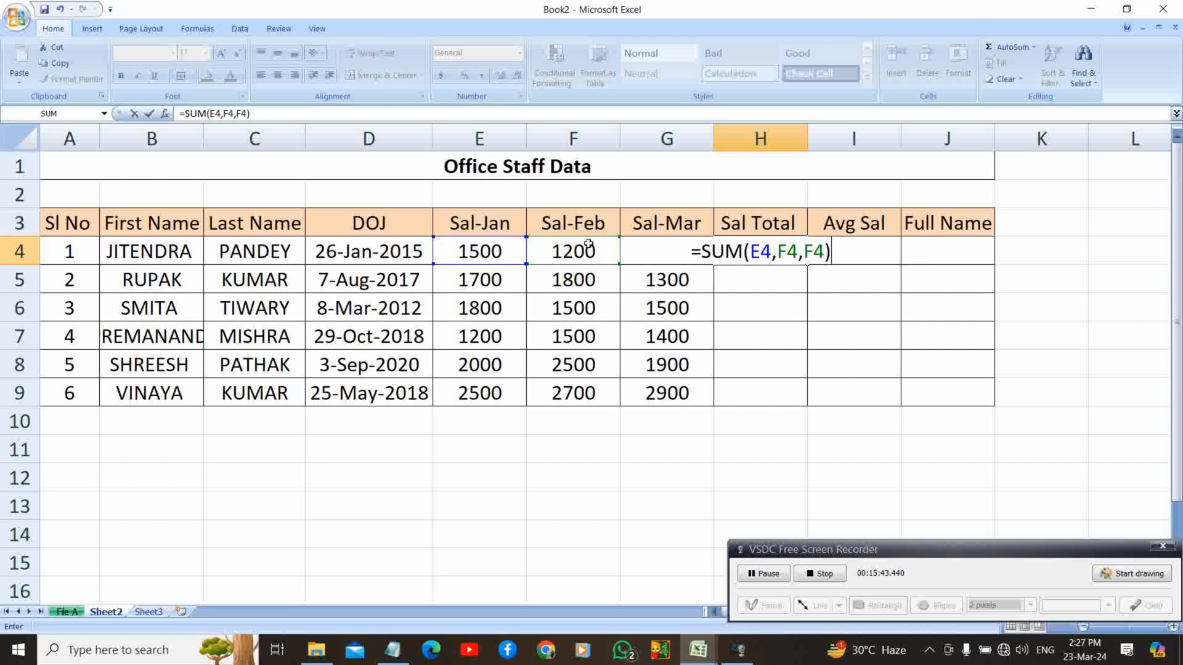
{"action": "key", "text": "Return"}
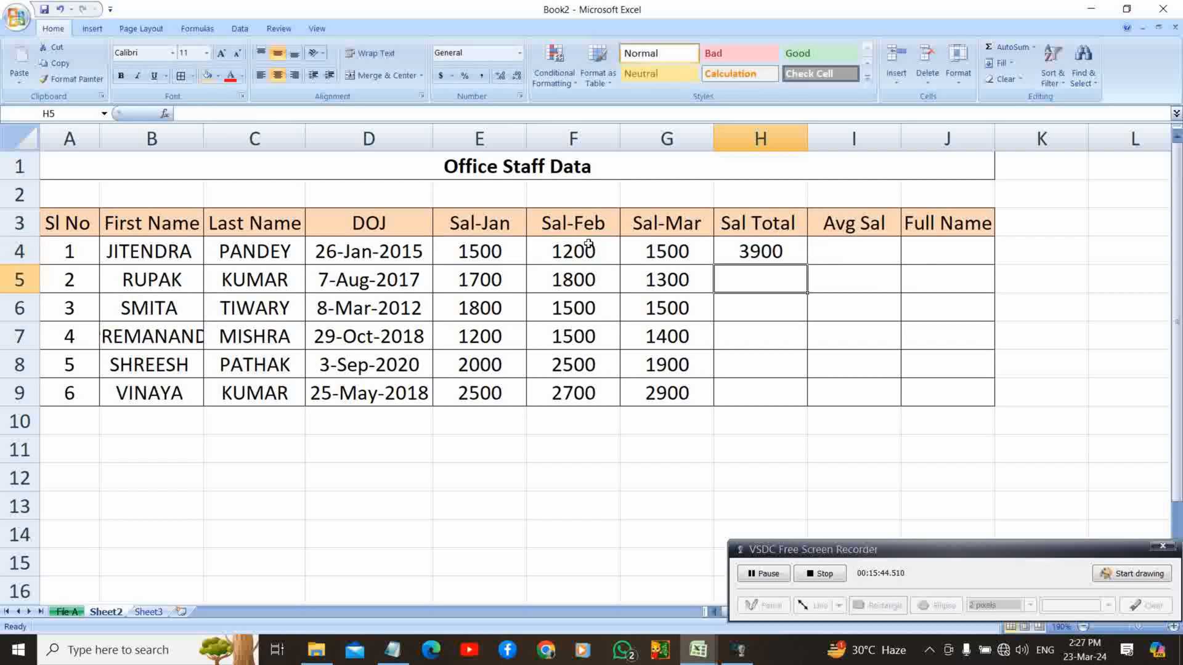
Clear the formula in H4 and enter =SUM(E4:G4) to total the three monthly salaries as a range.
{"action": "left_click", "coordinate": [761, 243]}
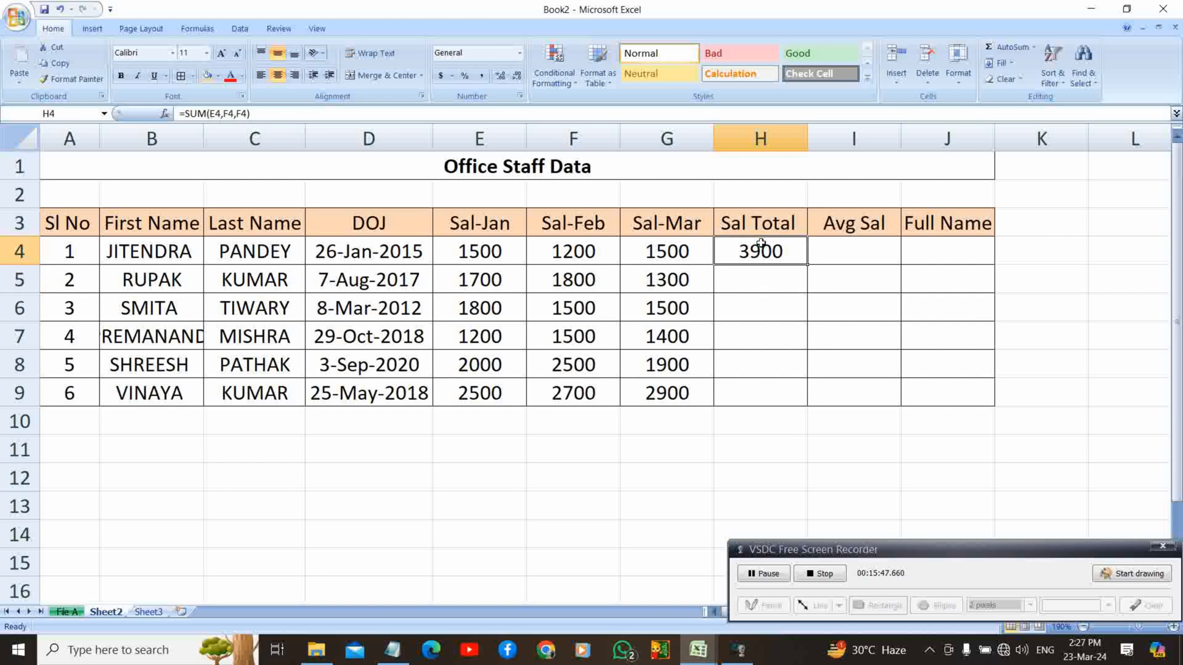
{"action": "key", "text": "Delete"}
{"action": "type", "text": "="}
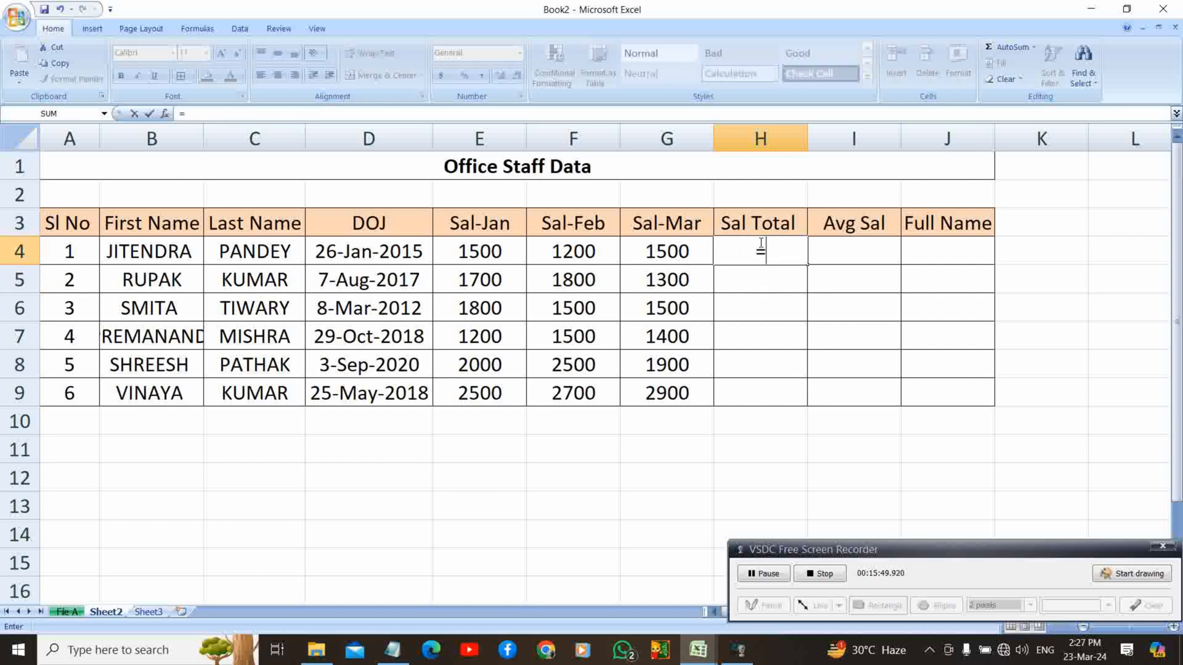
{"action": "type", "text": "sum"}
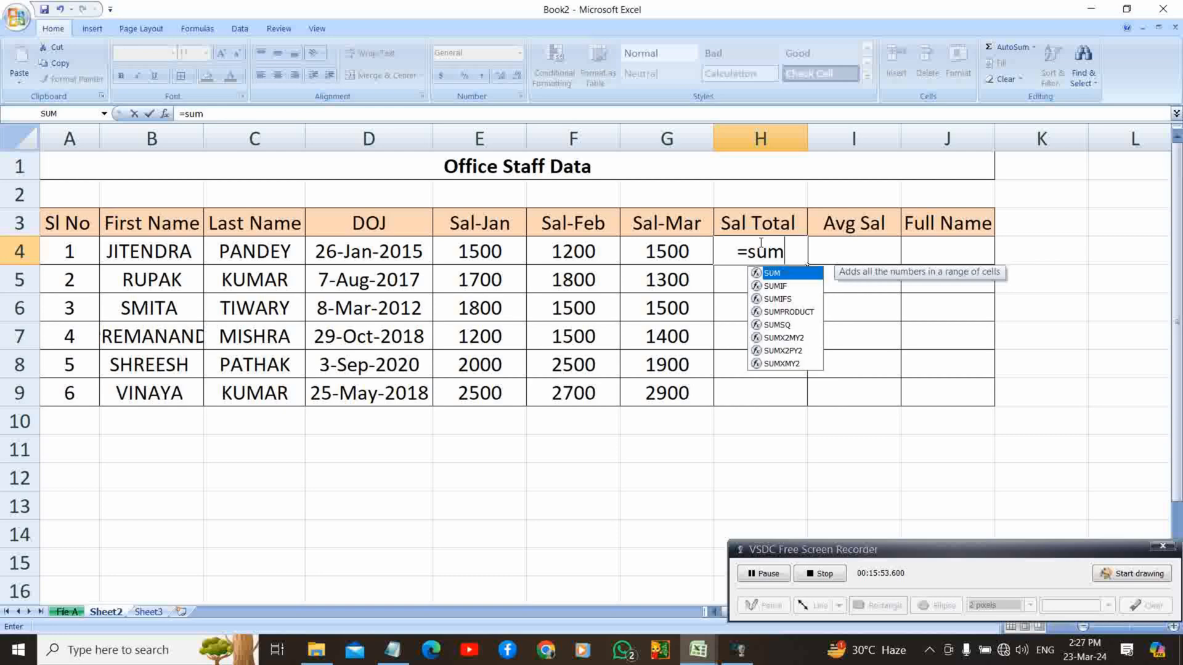
{"action": "key", "text": "Tab"}
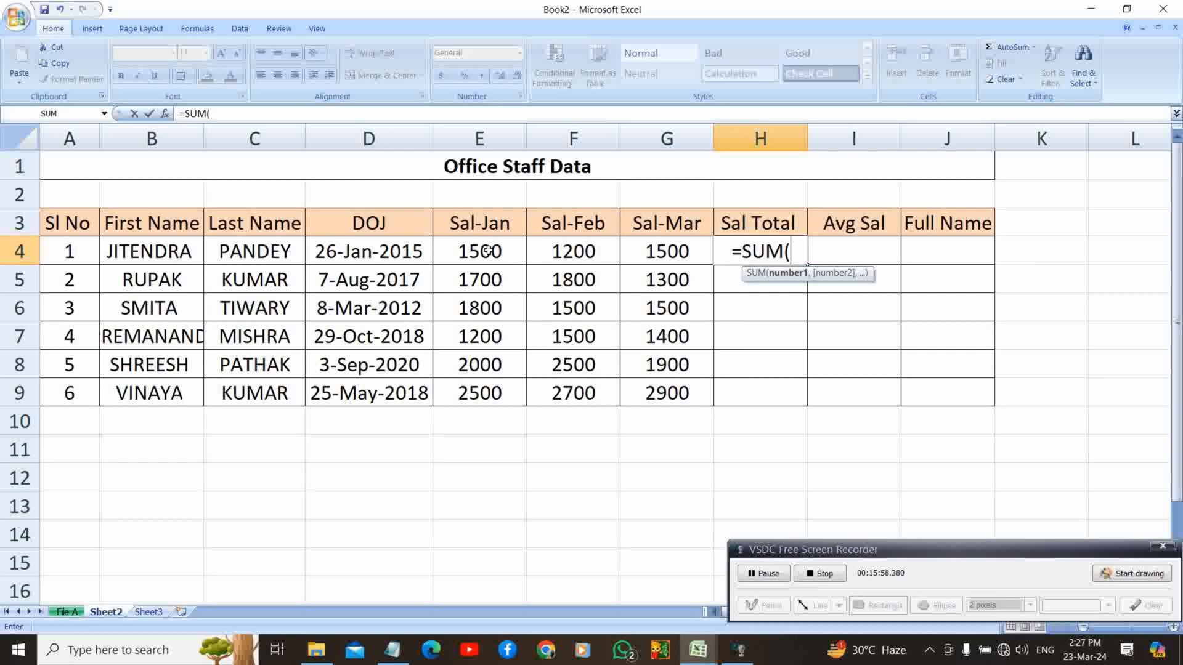
{"action": "left_click", "coordinate": [487, 250]}
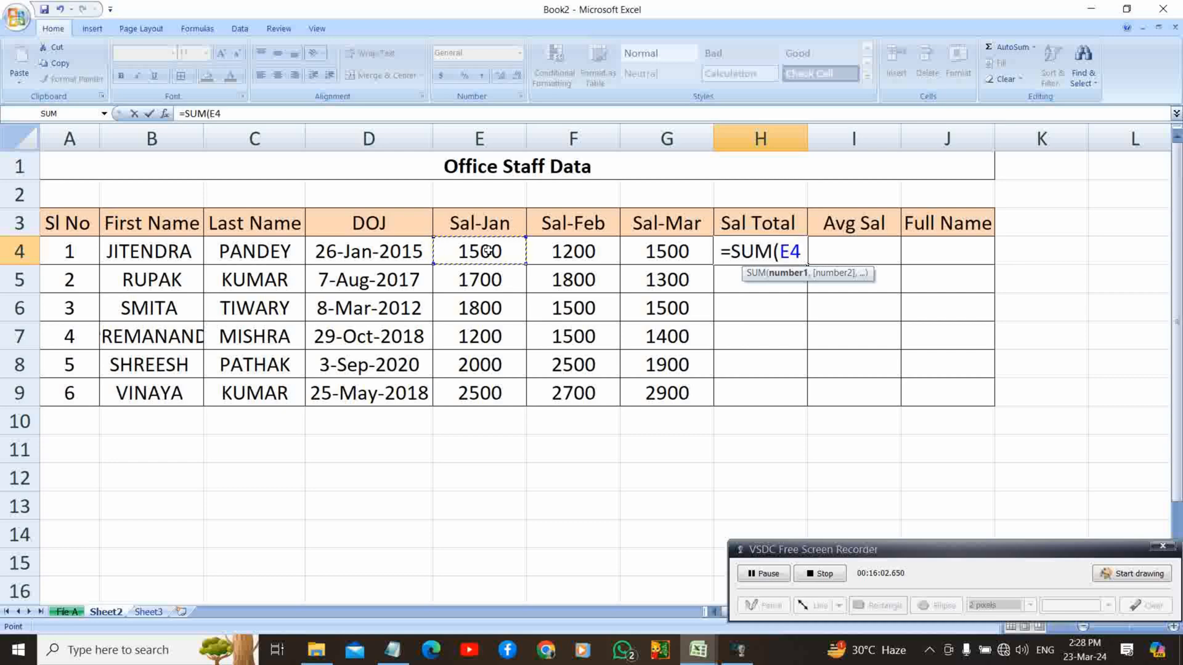
{"action": "key", "text": "shift+Right"}
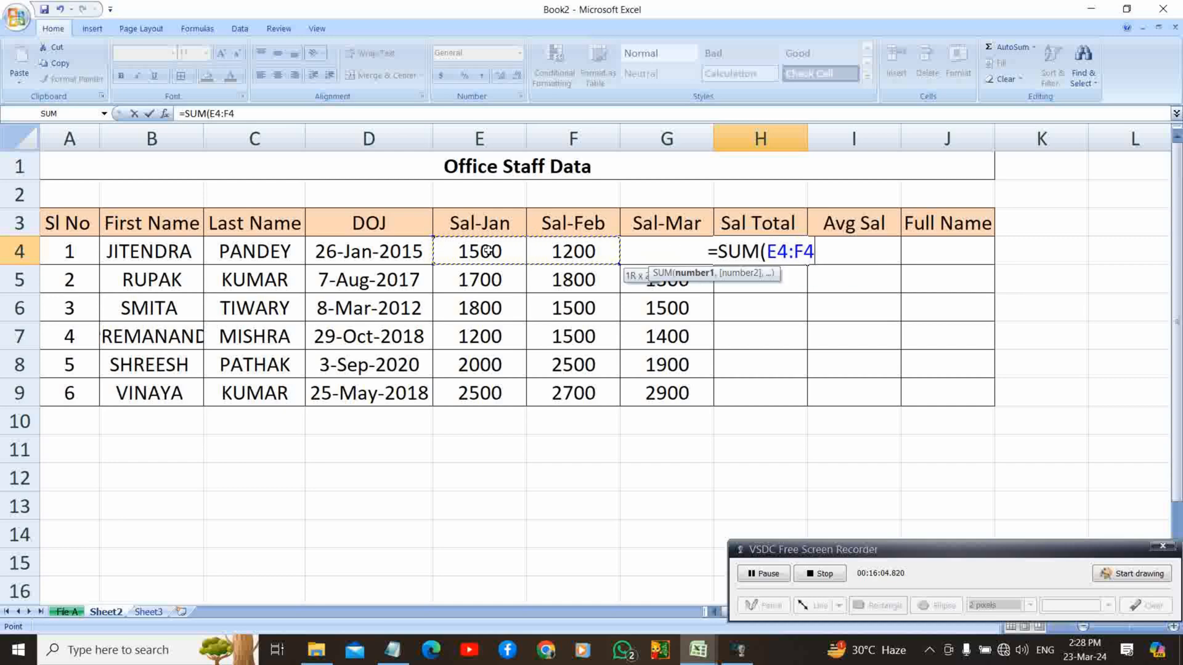
{"action": "key", "text": "shift+Right"}
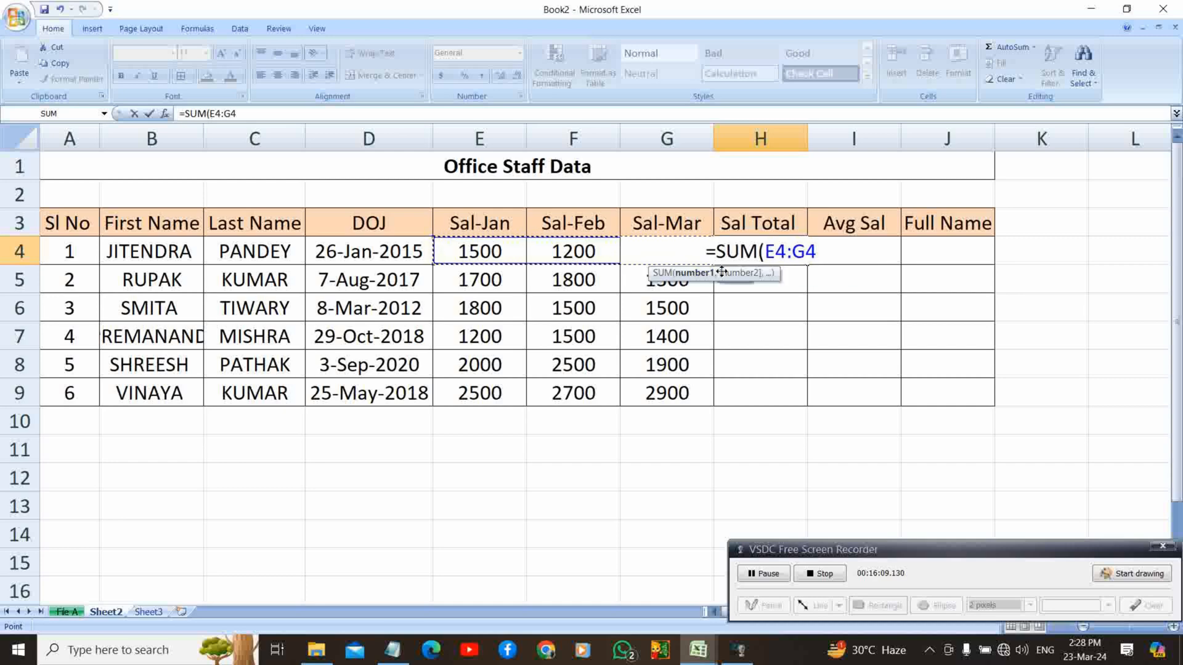
{"action": "type", "text": ")"}
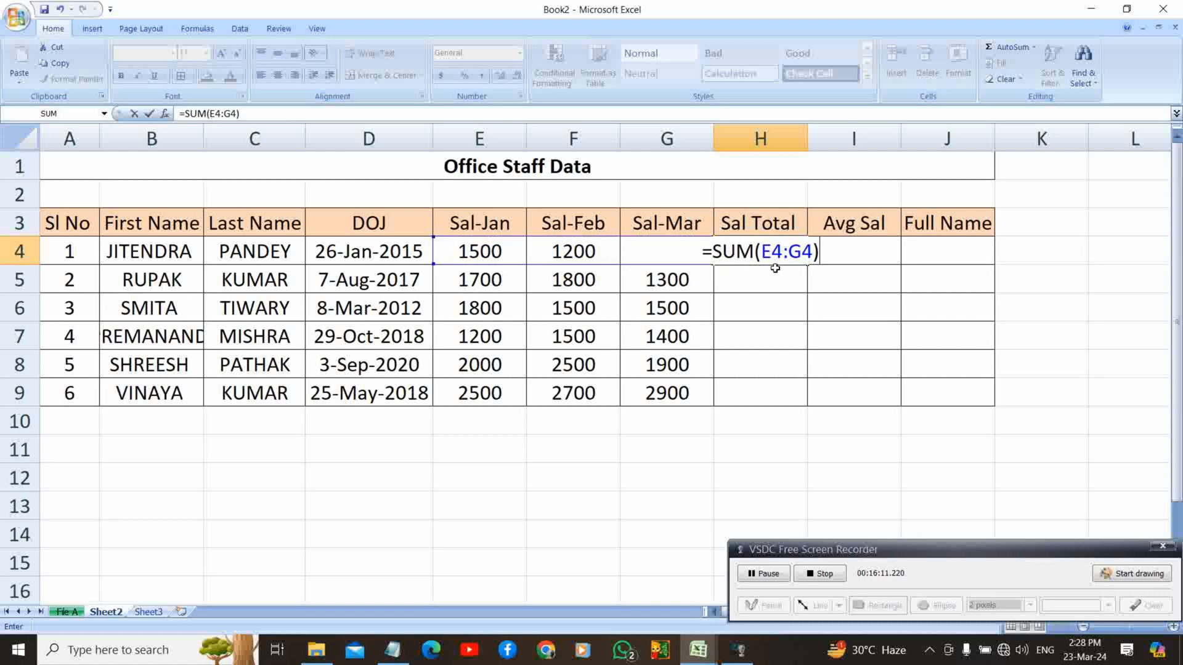
{"action": "key", "text": "Return"}
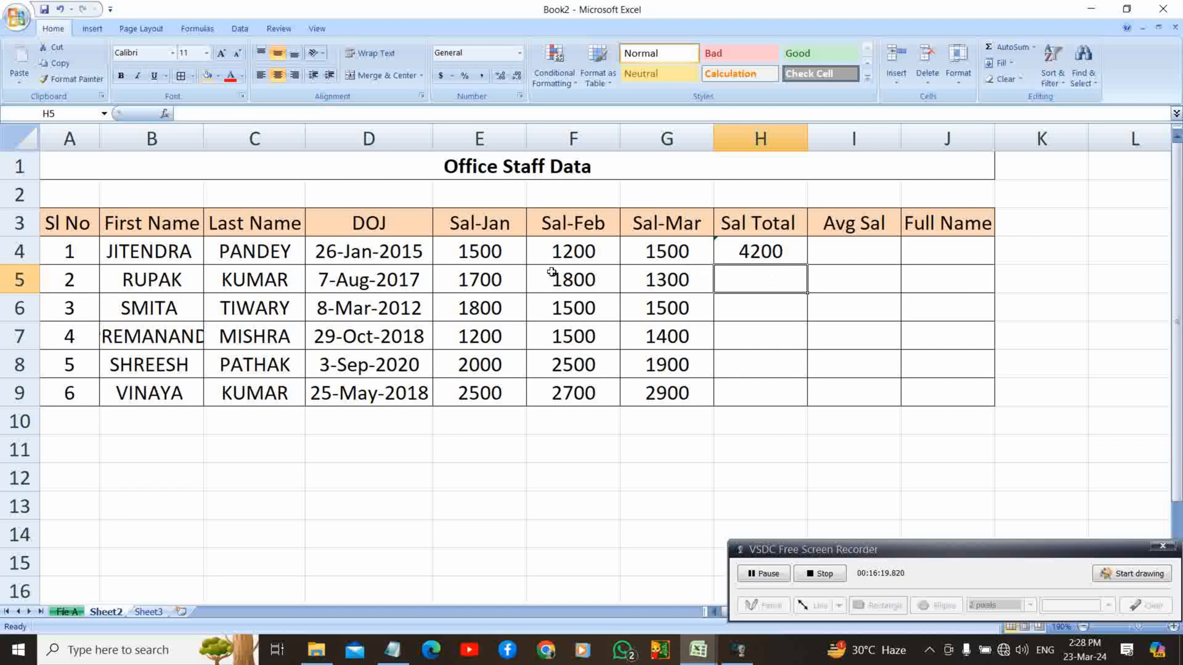
Try extending the Sal Total formula from H4 down to H9, and undo the fill.
{"action": "left_click", "coordinate": [502, 281]}
{"action": "left_click", "coordinate": [576, 277]}
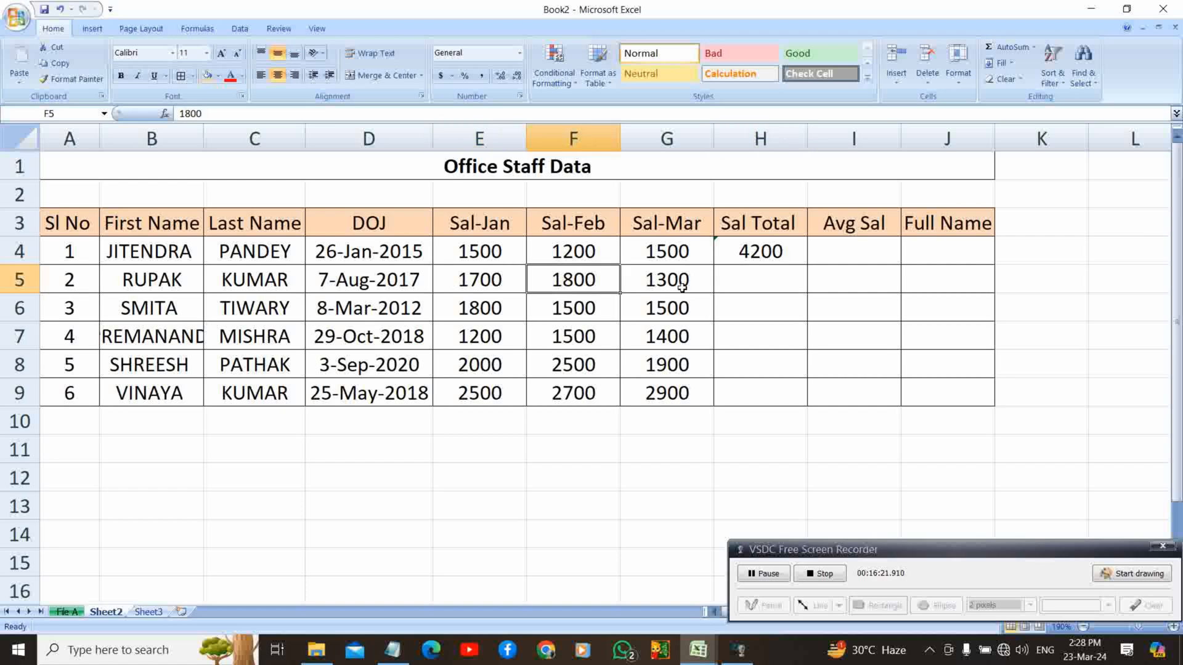
{"action": "left_click", "coordinate": [680, 287]}
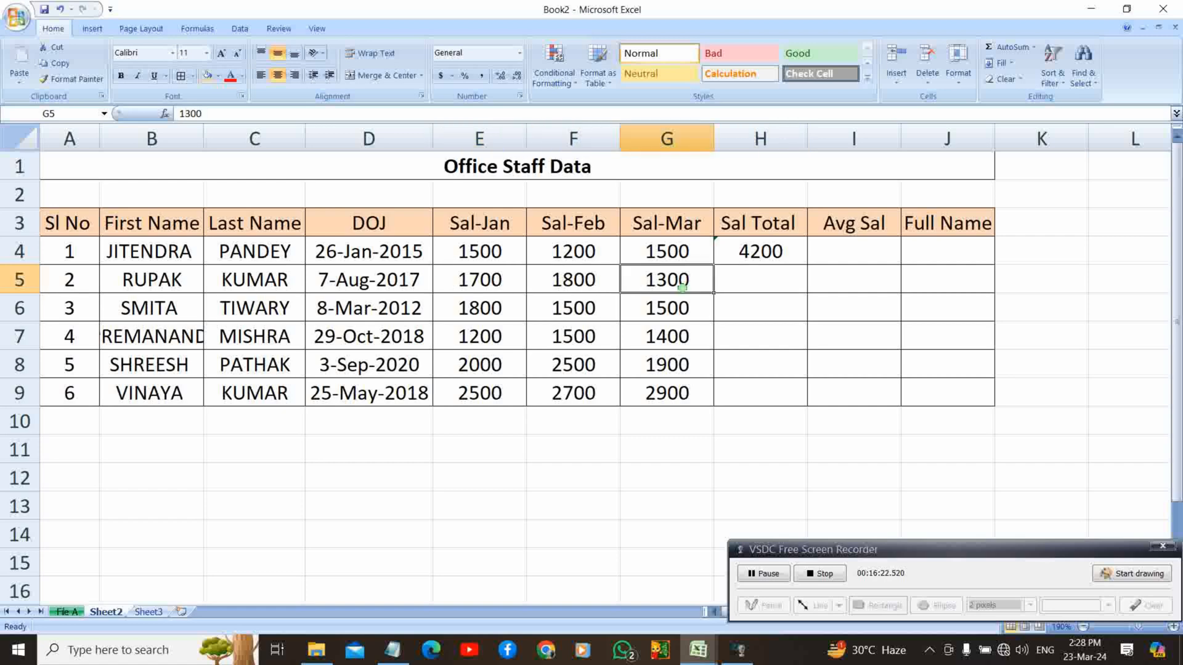
{"action": "left_click", "coordinate": [795, 257]}
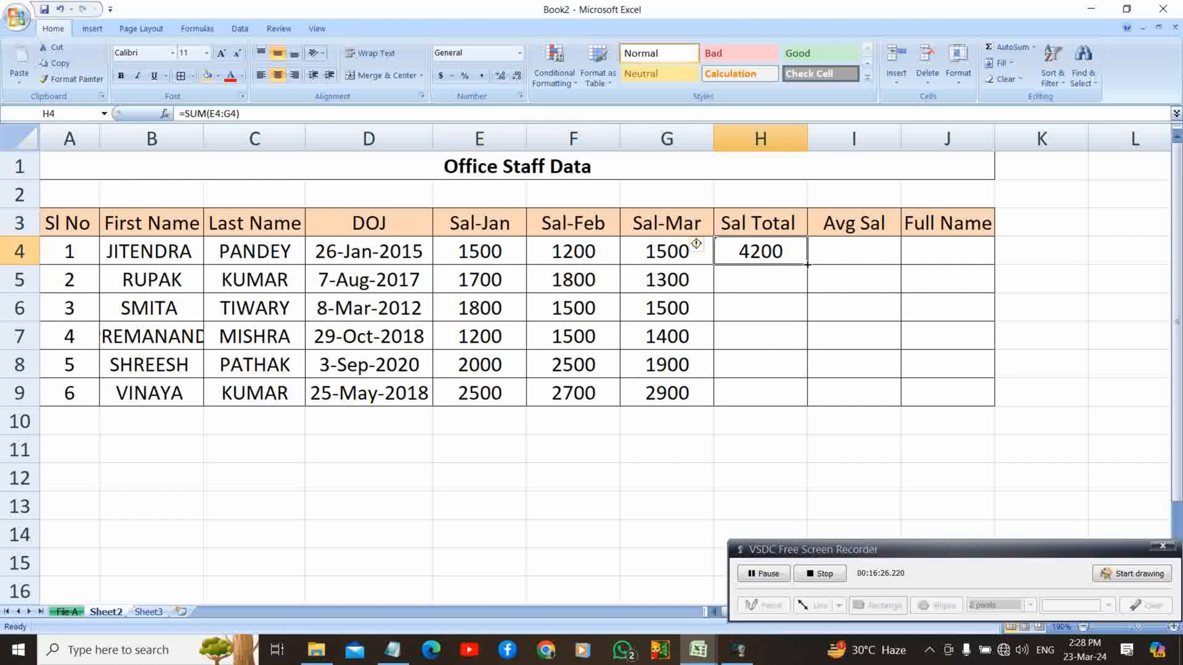
{"action": "left_click_drag", "start_coordinate": [807, 264], "coordinate": [809, 401]}
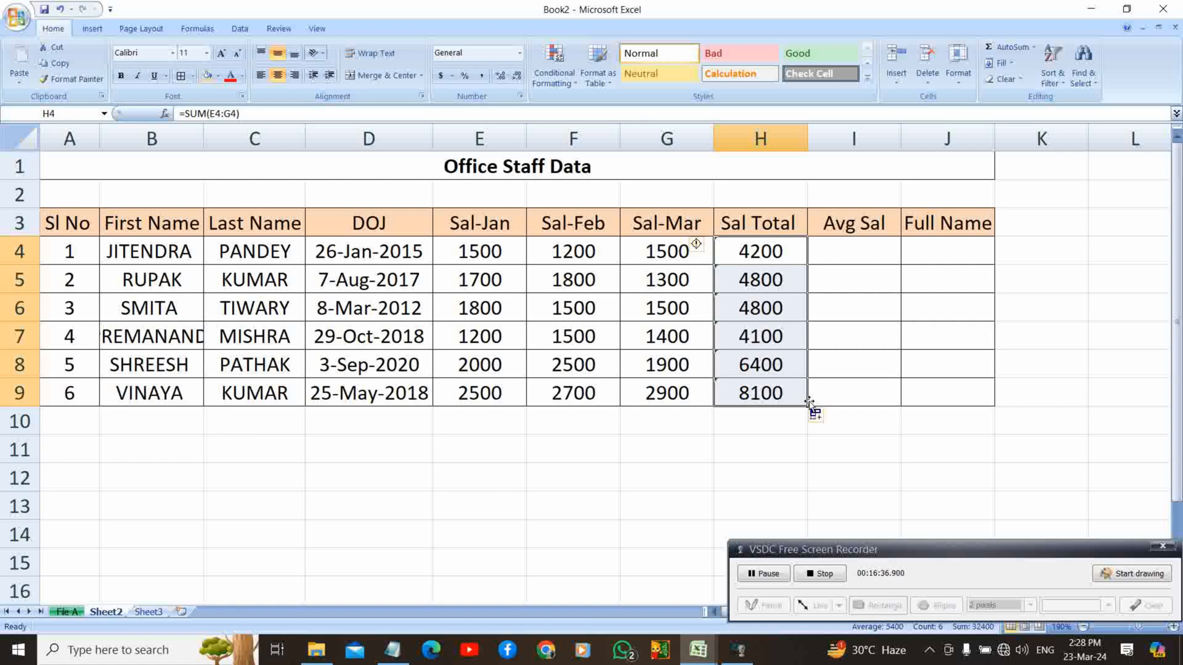
{"action": "key", "text": "ctrl+z"}
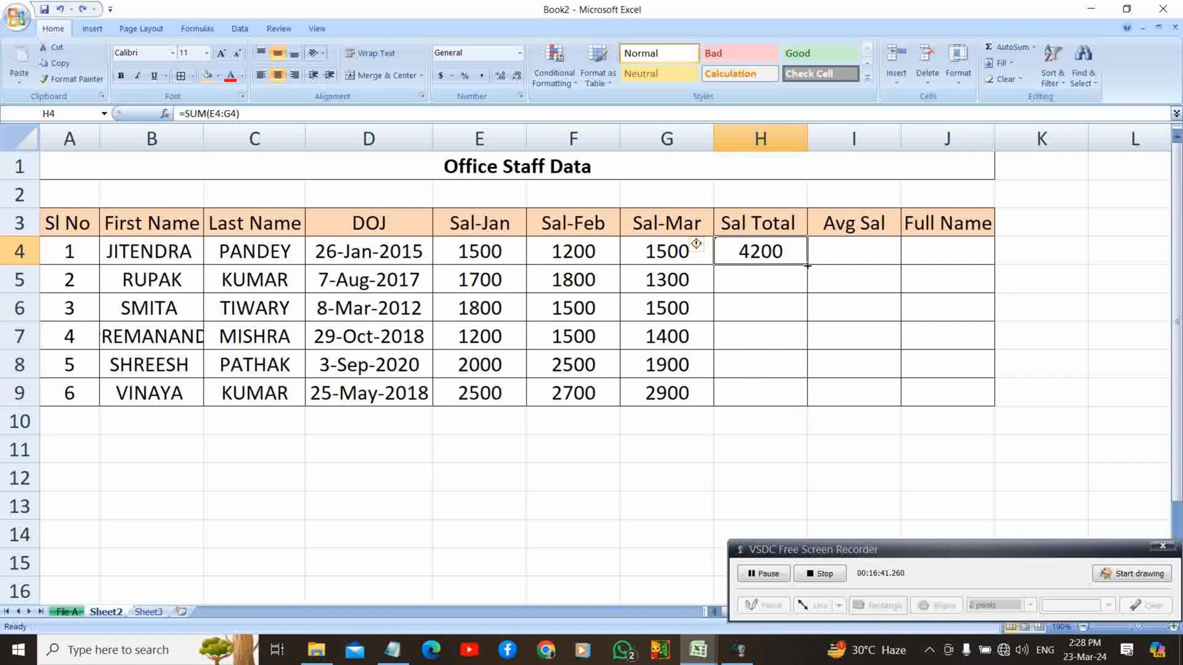
Auto-fill the SUM formula in H4 down the Sal Total column through H9.
{"action": "double_click", "coordinate": [807, 266]}
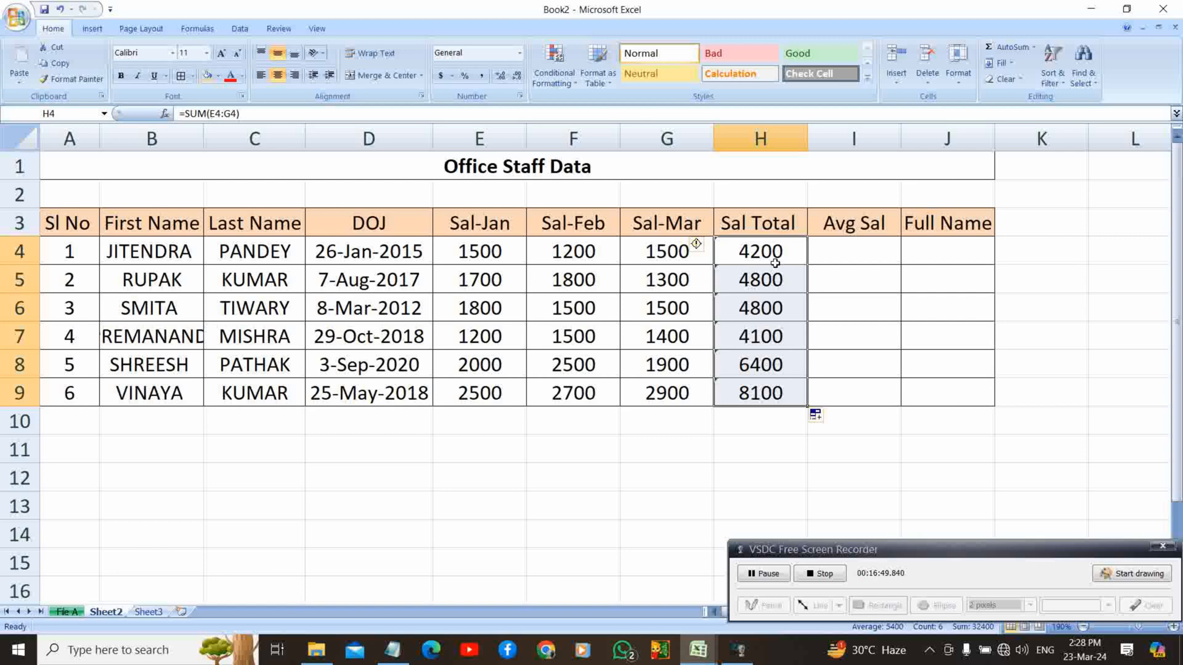
{"action": "left_click", "coordinate": [777, 575]}
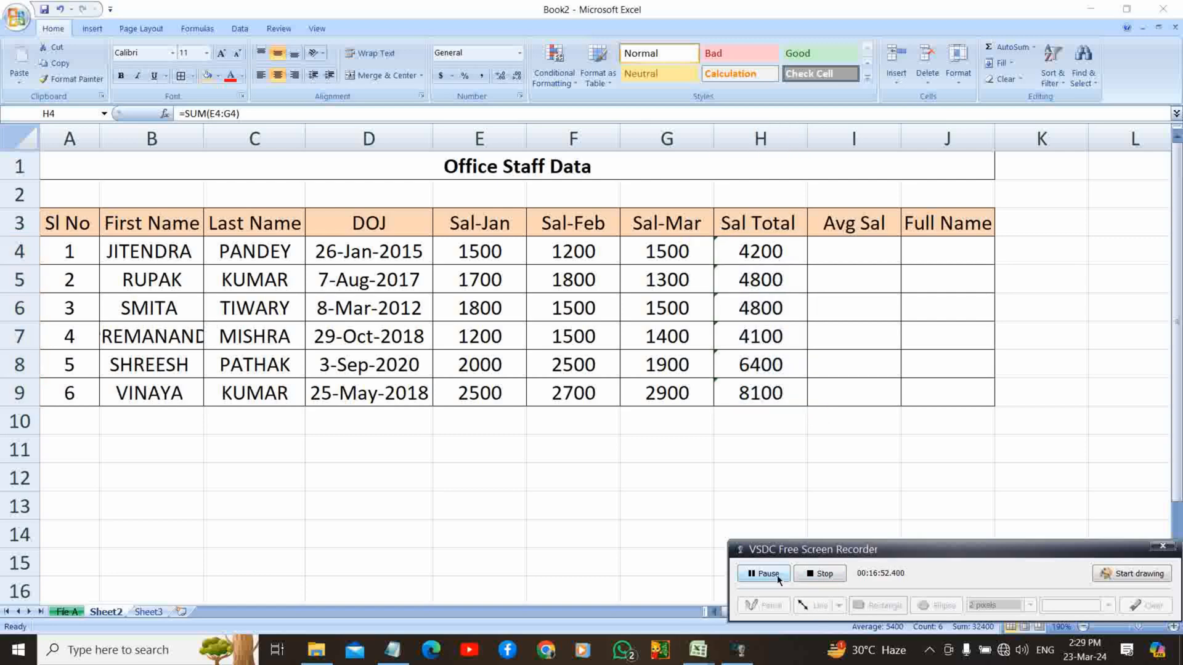
Enter the formula =AVERAGE(E4:G4) in the first Avg Sal cell, I4.
{"action": "left_click", "coordinate": [863, 241]}
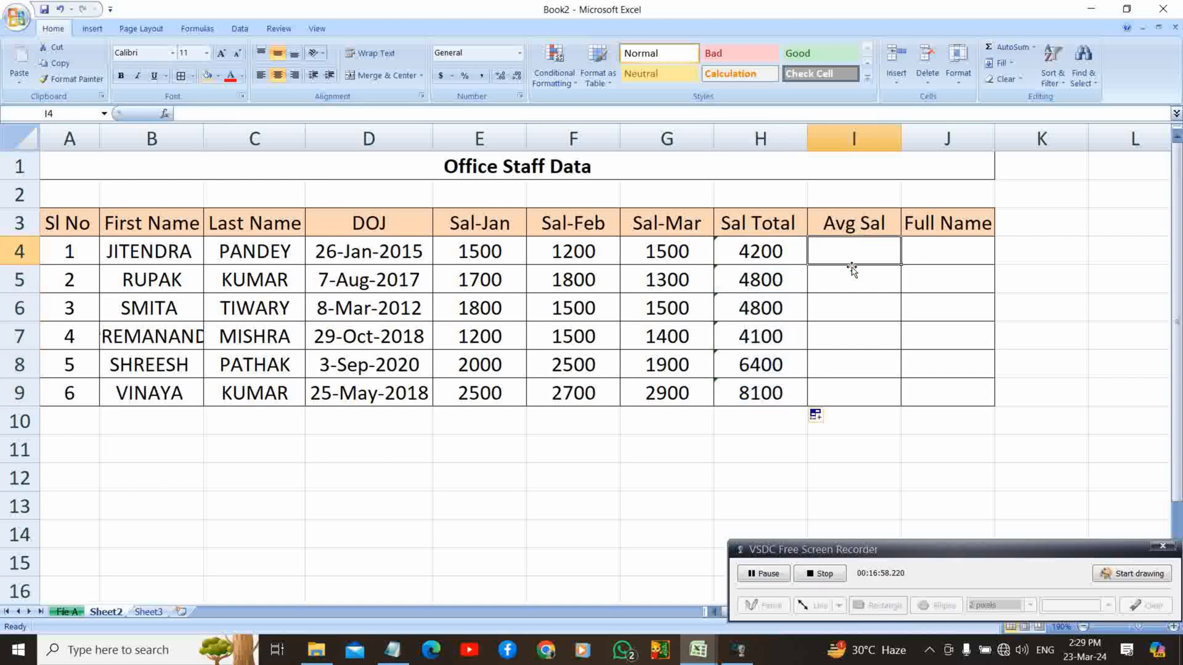
{"action": "type", "text": "=av"}
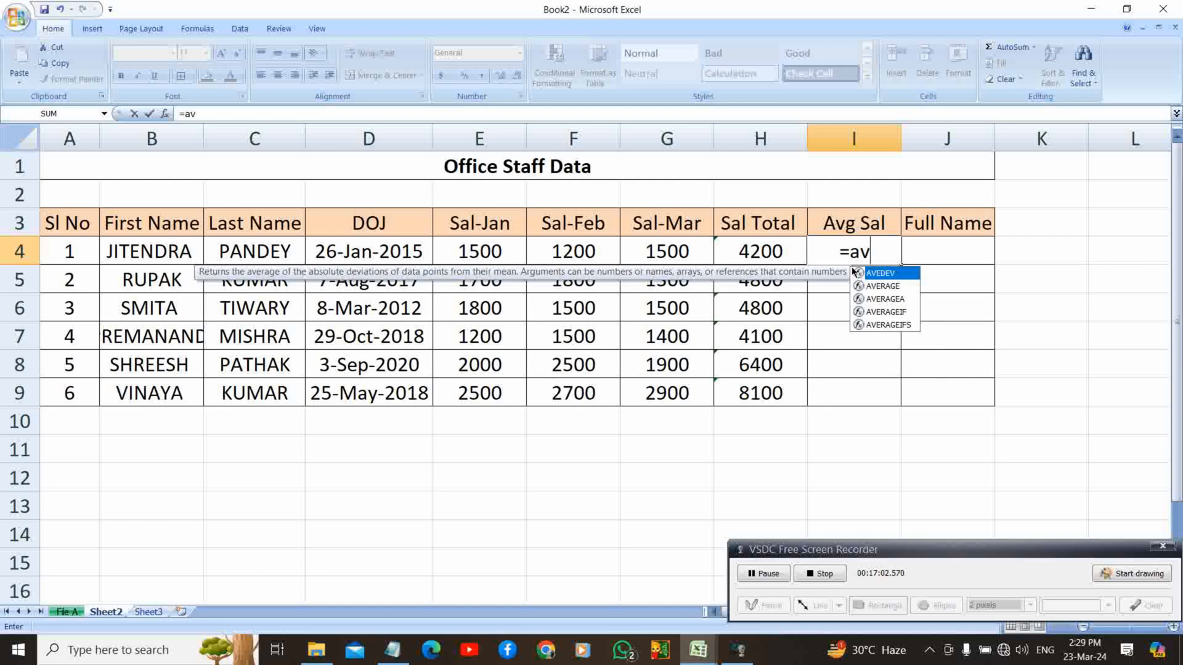
{"action": "left_click", "coordinate": [879, 280]}
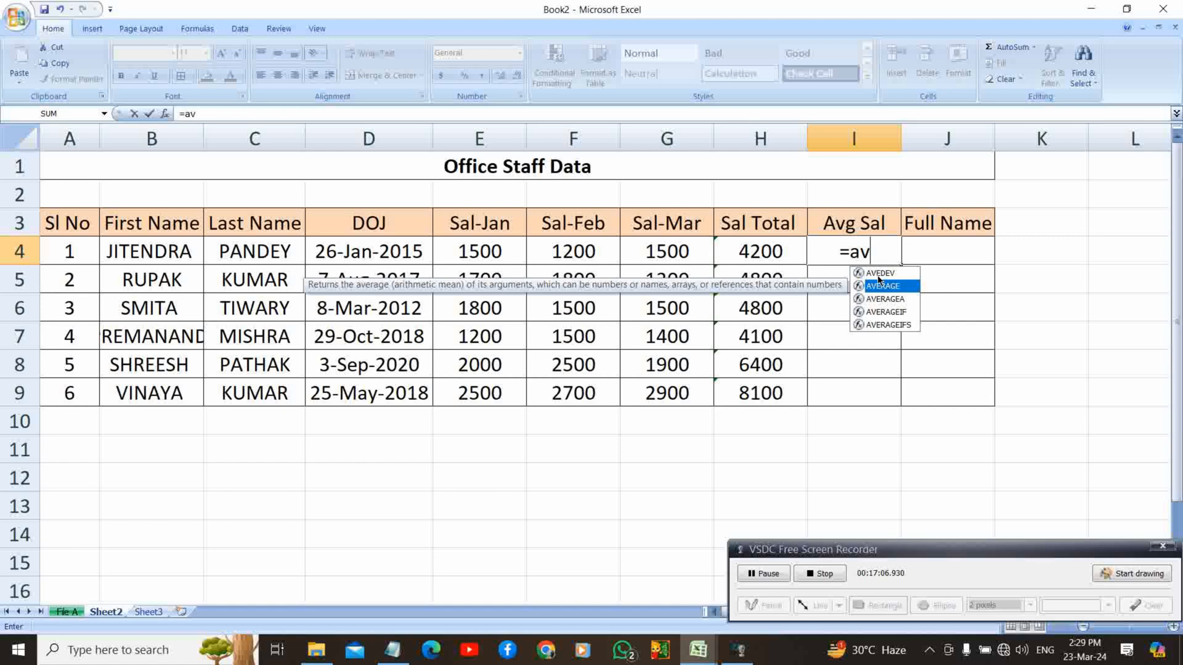
{"action": "double_click", "coordinate": [879, 282]}
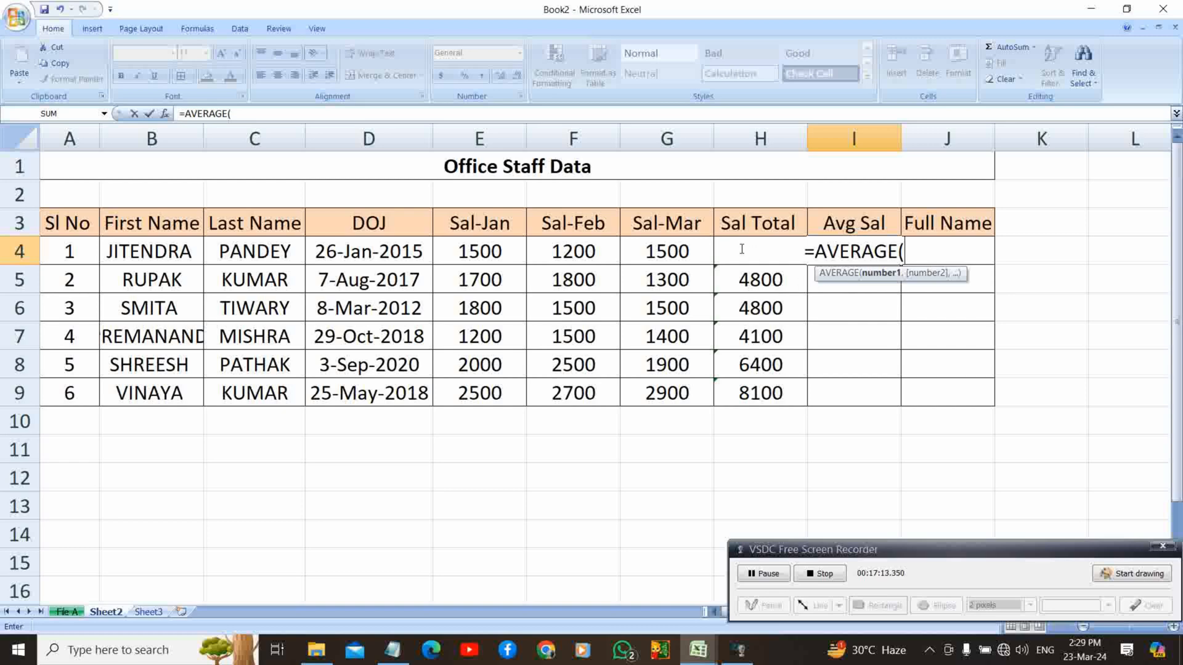
{"action": "left_click", "coordinate": [496, 251]}
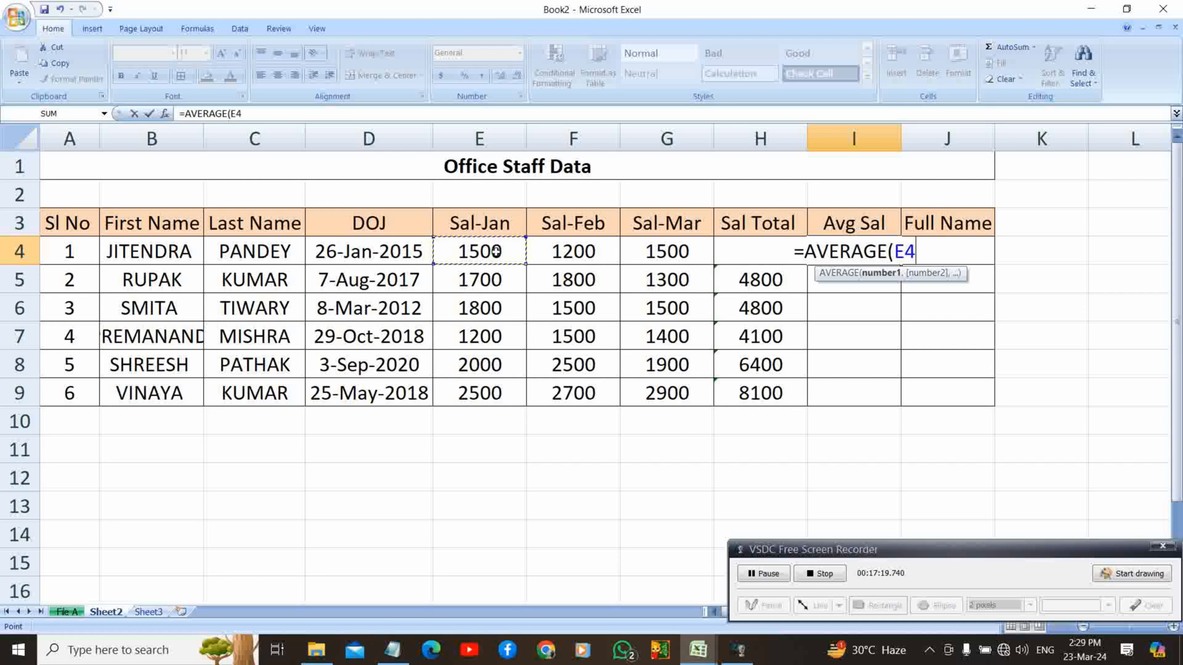
{"action": "key", "text": "shift+Right"}
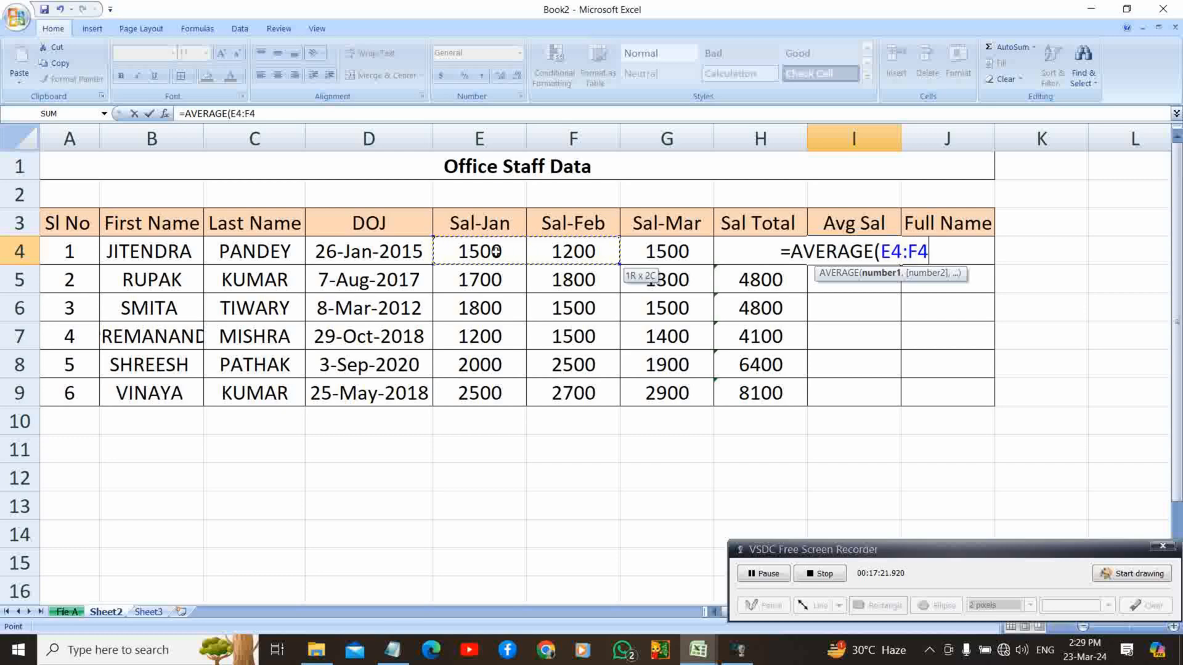
{"action": "key", "text": "shift+Right"}
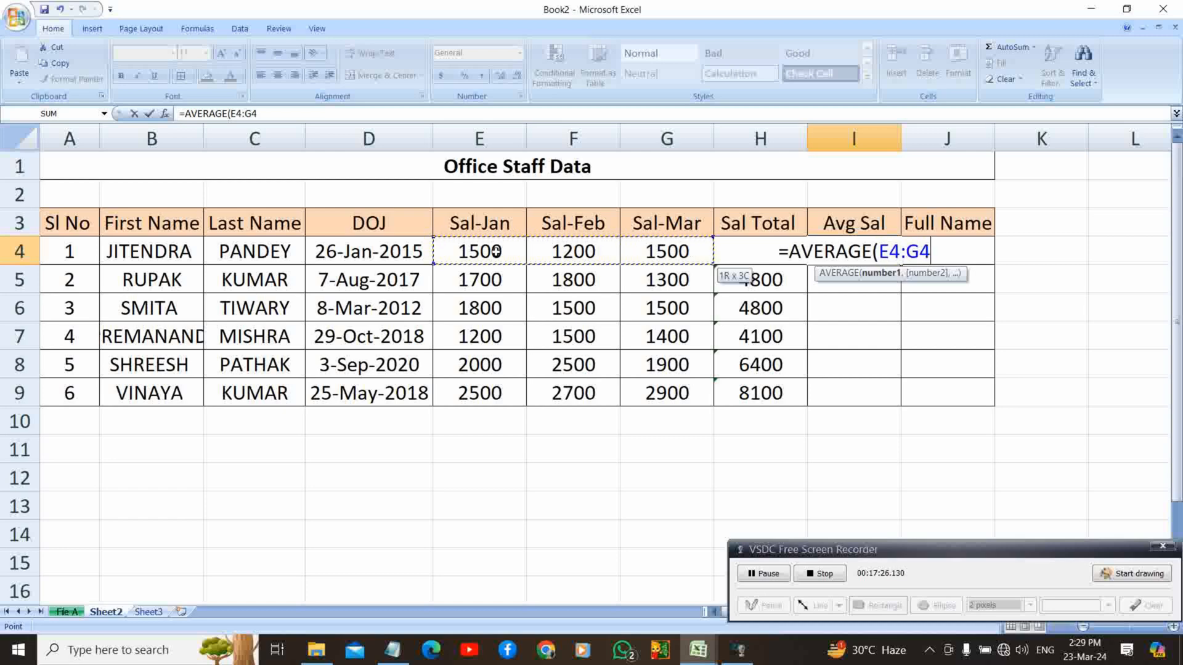
{"action": "type", "text": ")"}
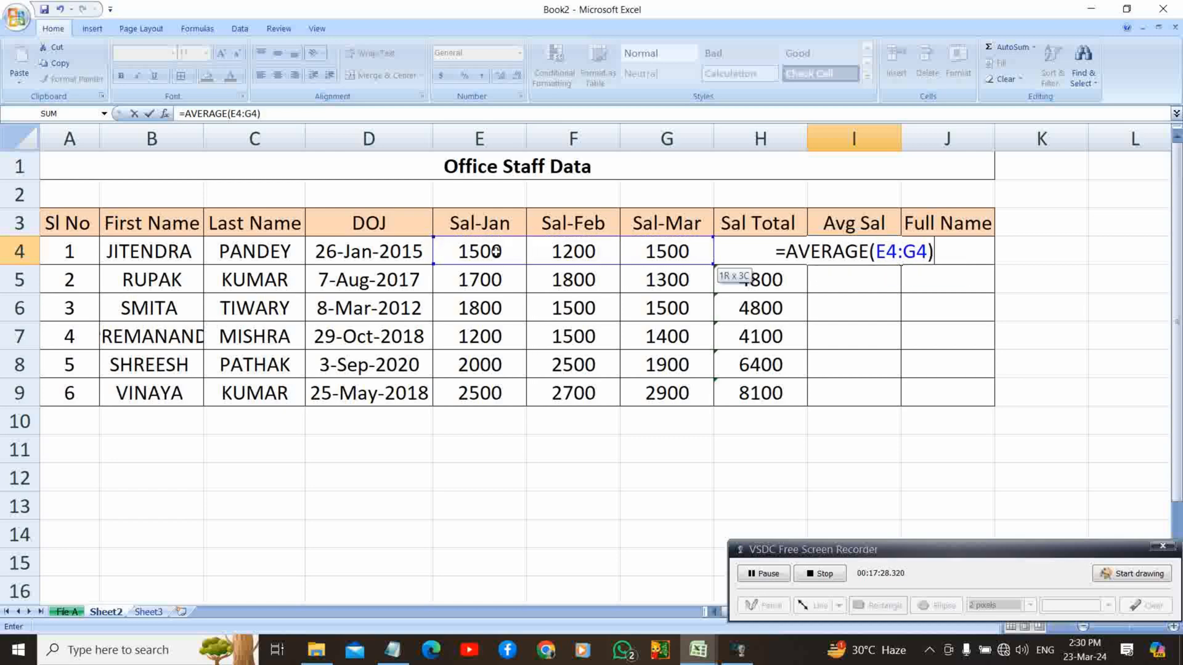
{"action": "key", "text": "Return"}
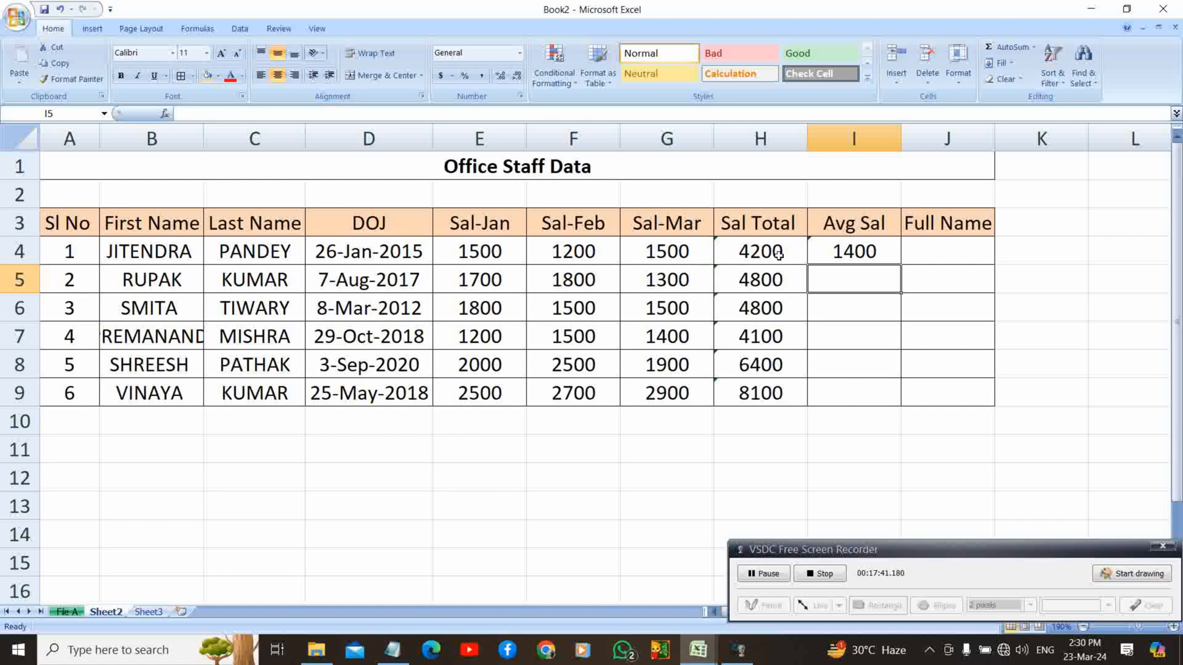
Try auto-filling the AVERAGE formula from I4 down to I9, and undo the fill.
{"action": "left_click", "coordinate": [851, 255]}
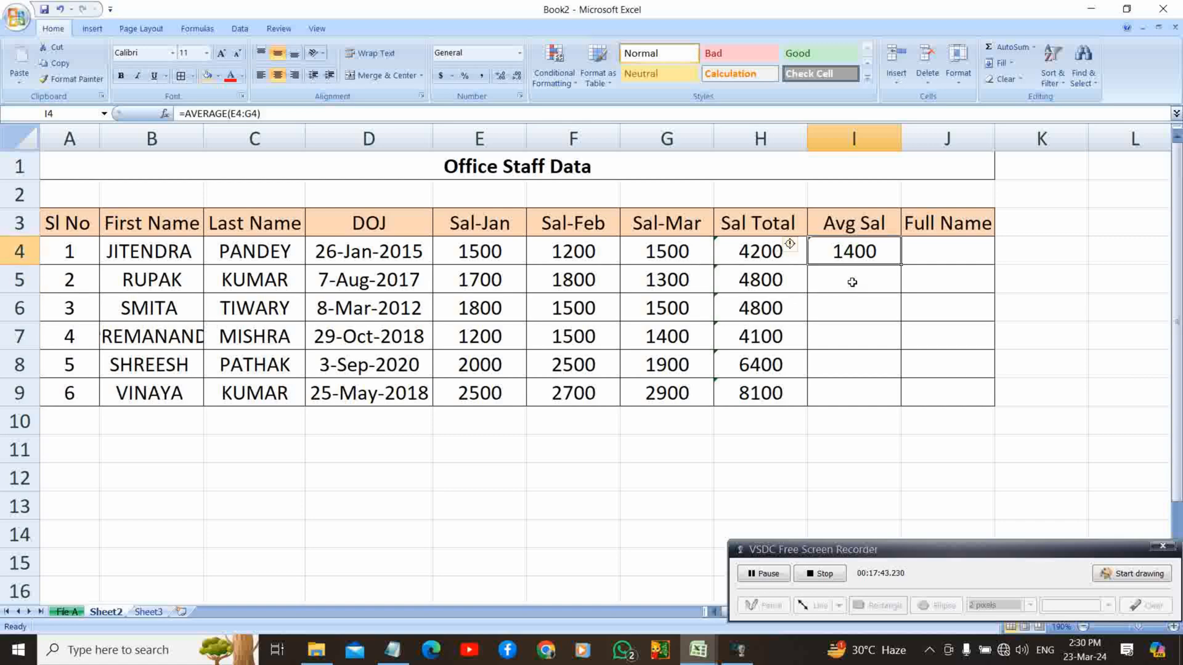
{"action": "double_click", "coordinate": [901, 265]}
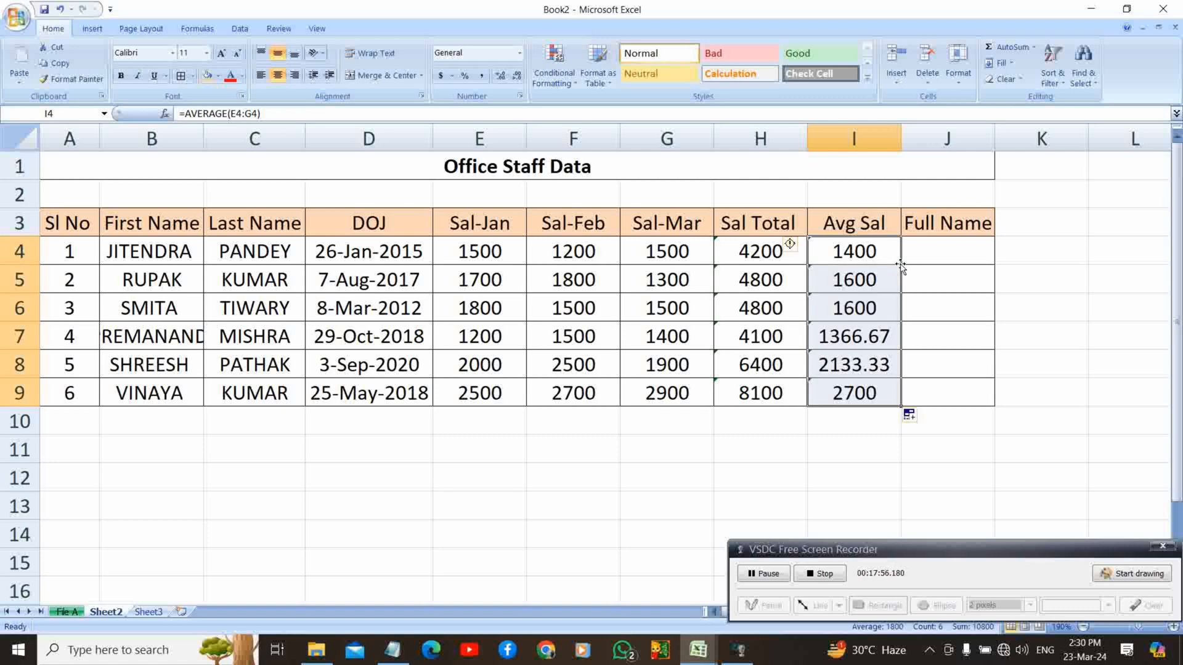
{"action": "key", "text": "ctrl+z"}
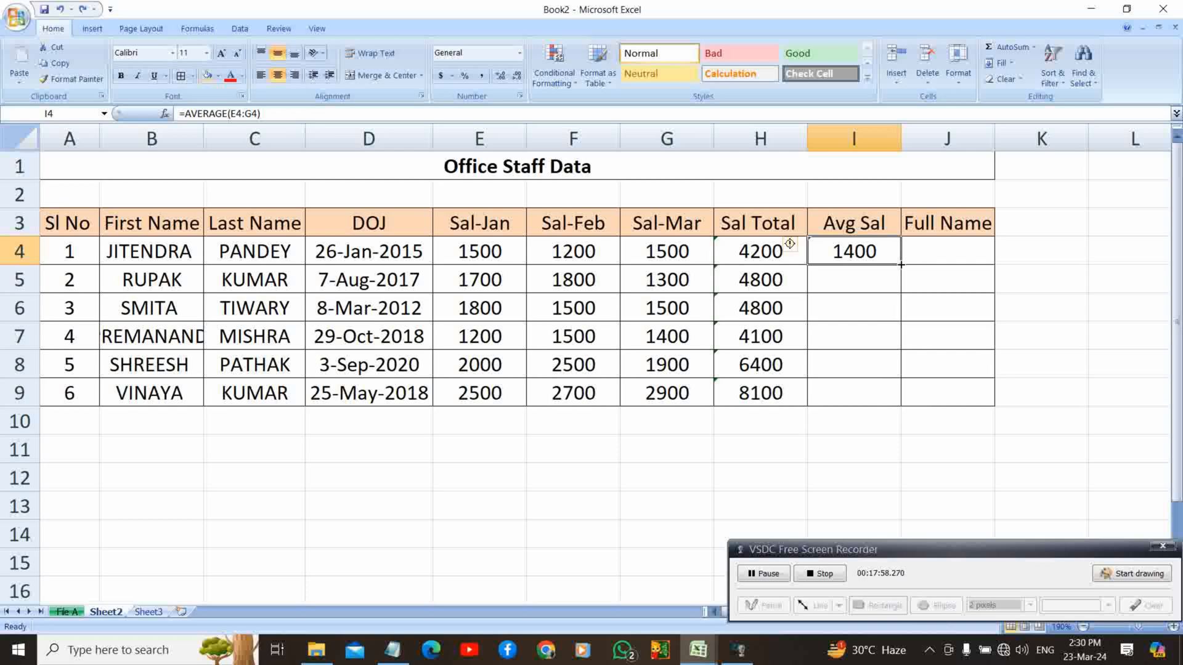
Extend the AVERAGE formula in I4 down the Avg Sal column through I9.
{"action": "left_click_drag", "start_coordinate": [900, 264], "coordinate": [901, 396]}
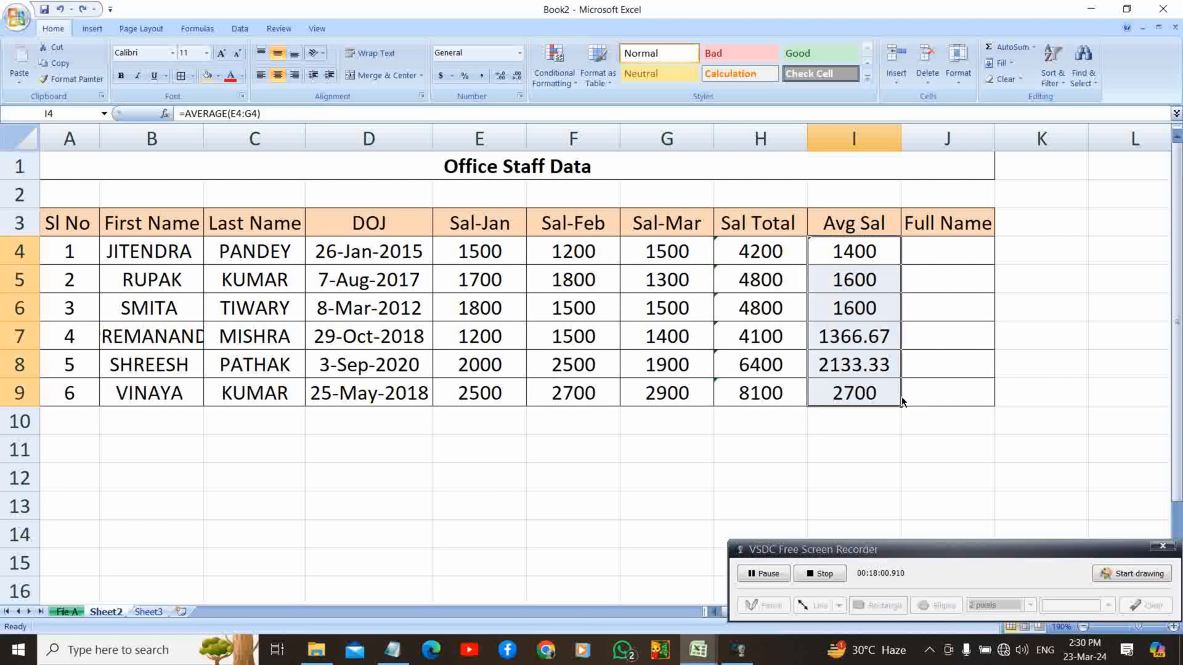
{"action": "left_click", "coordinate": [924, 257]}
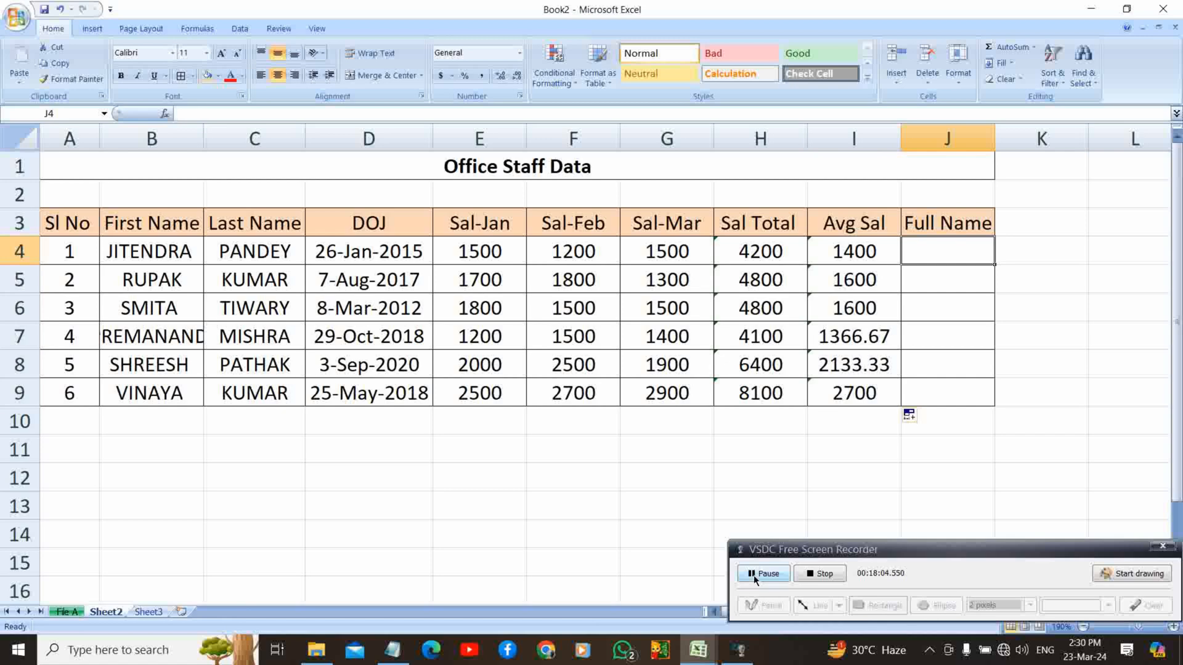
{"action": "left_click", "coordinate": [755, 579]}
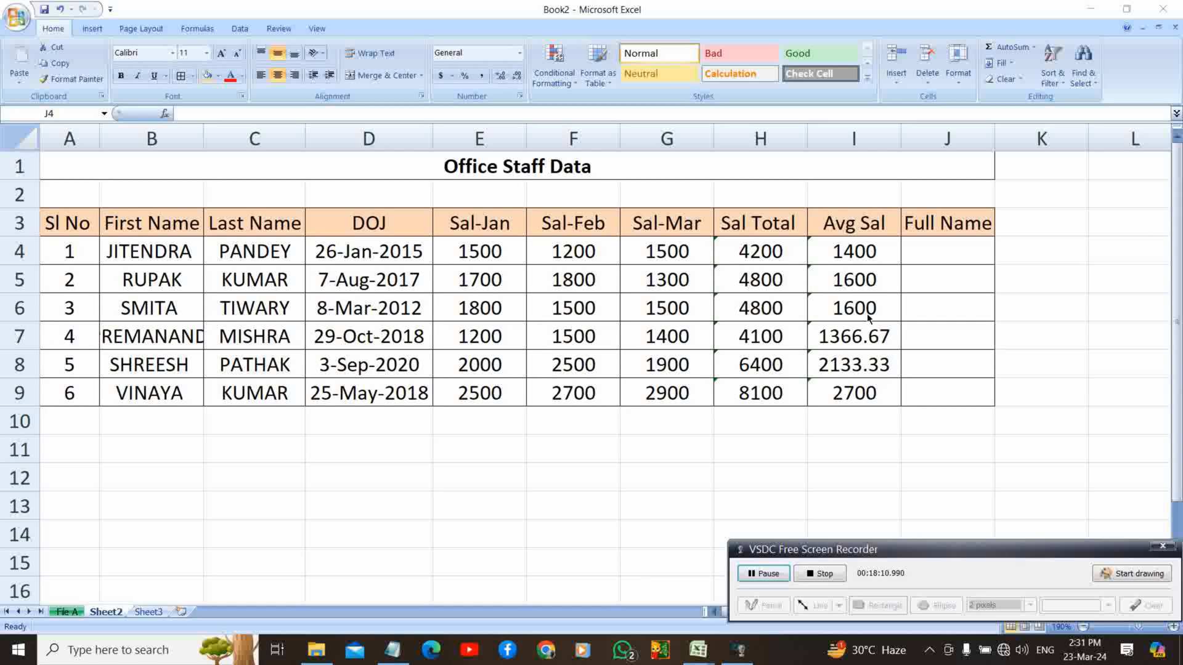
Select the average salary values in cells I4 to I9 of the Avg Sal column.
{"action": "left_click", "coordinate": [878, 344]}
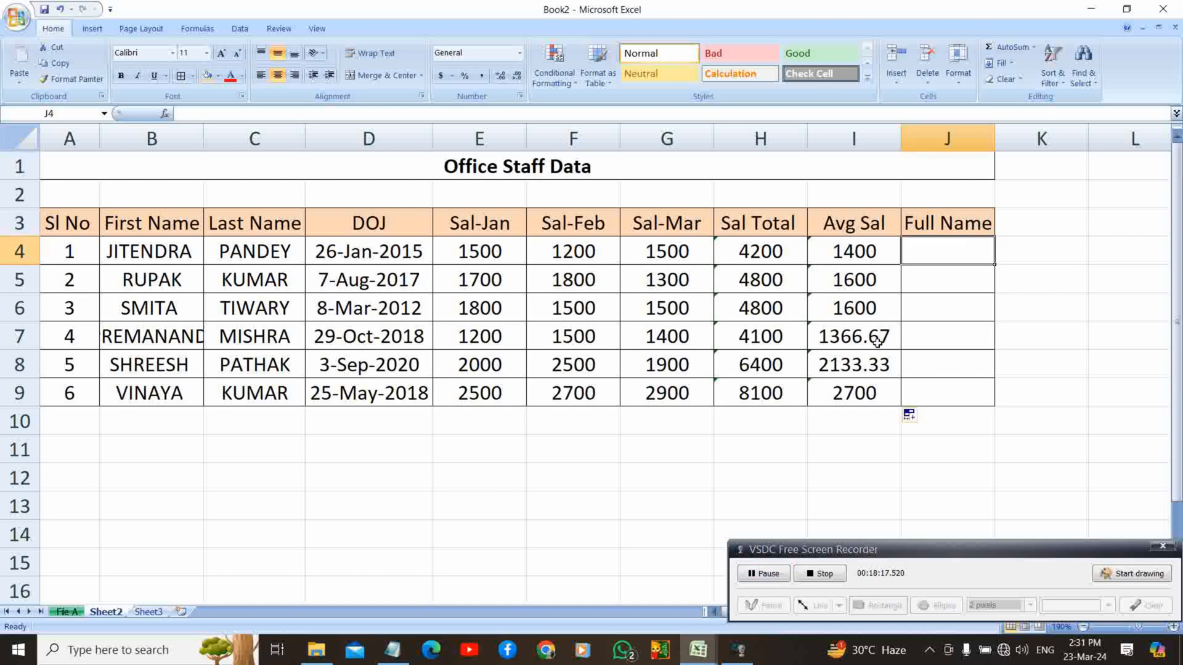
{"action": "left_click", "coordinate": [878, 344]}
{"action": "left_click", "coordinate": [863, 264]}
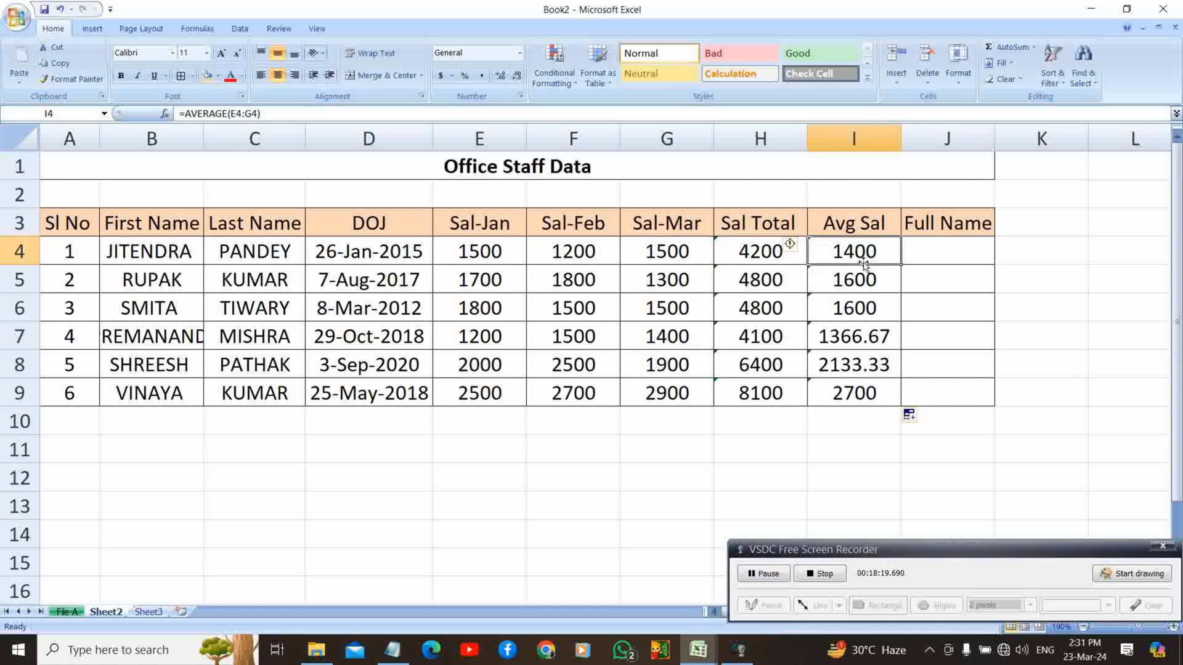
{"action": "key", "text": "shift+Down"}
{"action": "key", "text": "shift+Down"}
{"action": "key", "text": "shift+Down"}
{"action": "key", "text": "shift+Down"}
{"action": "key", "text": "shift+Down"}
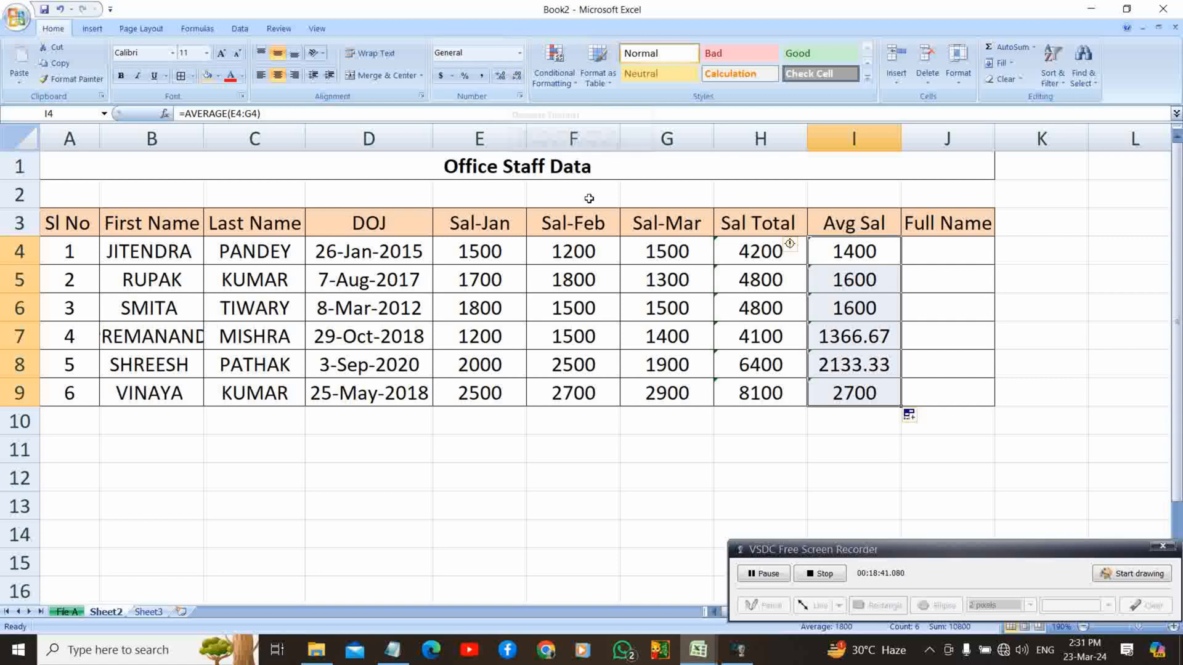
{"action": "left_click", "coordinate": [1137, 573]}
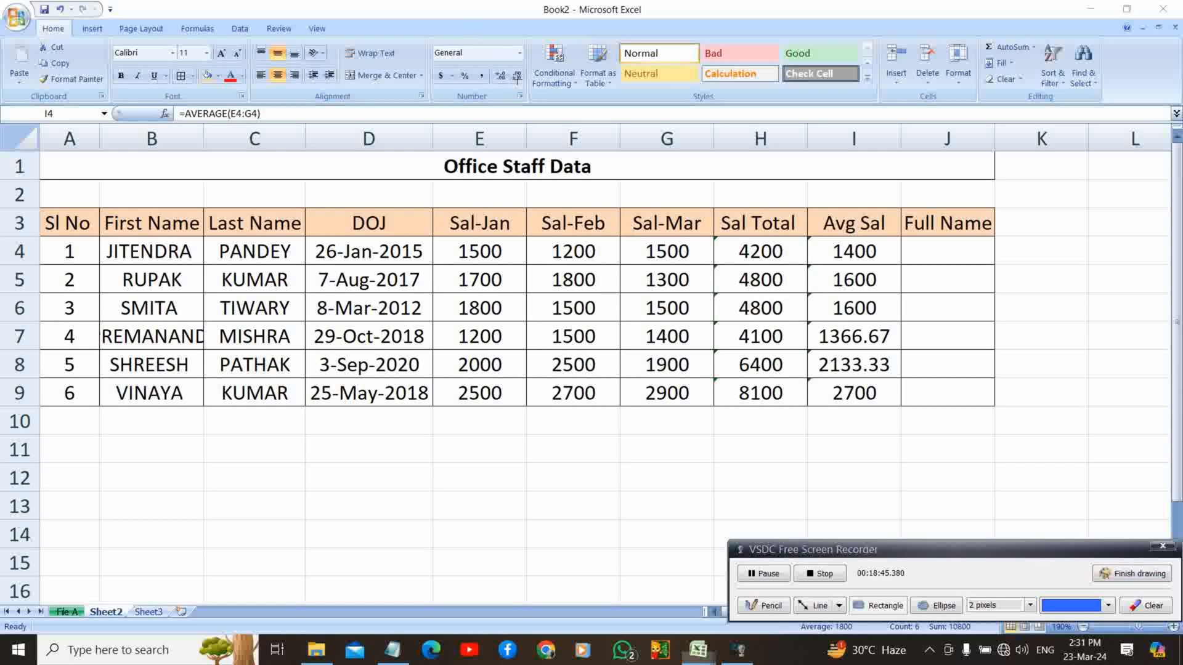
{"action": "left_click_drag", "start_coordinate": [510, 63], "coordinate": [532, 87]}
{"action": "left_click", "coordinate": [1122, 584]}
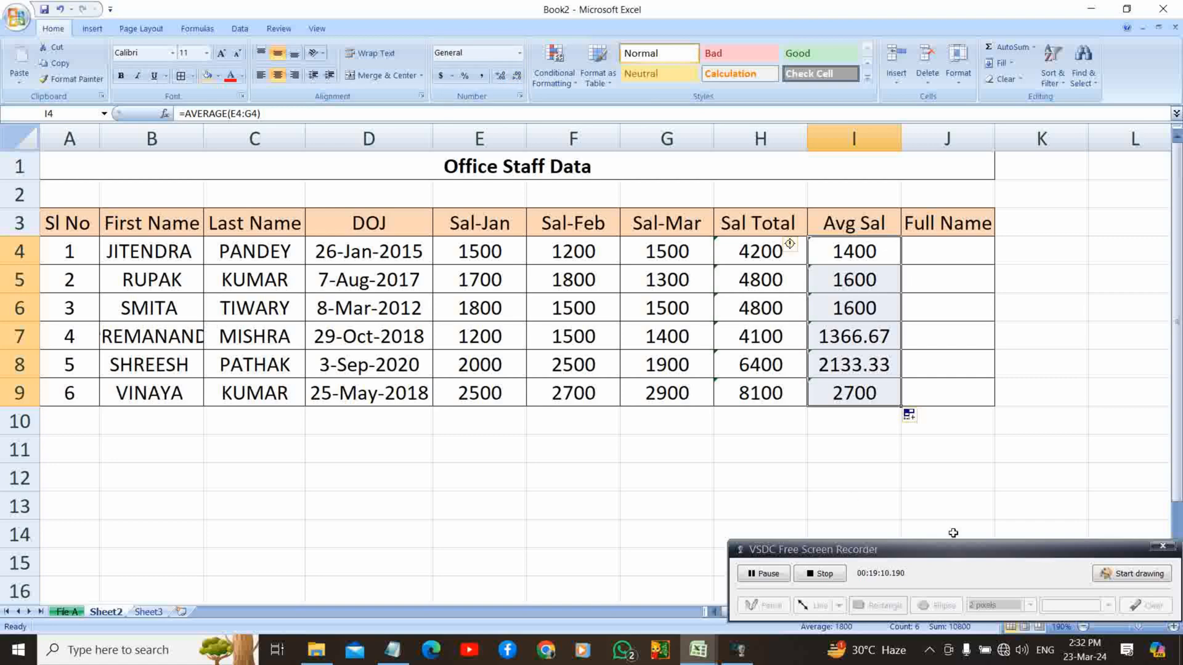
{"action": "left_click_drag", "start_coordinate": [965, 551], "coordinate": [973, 529]}
{"action": "left_click", "coordinate": [884, 367]}
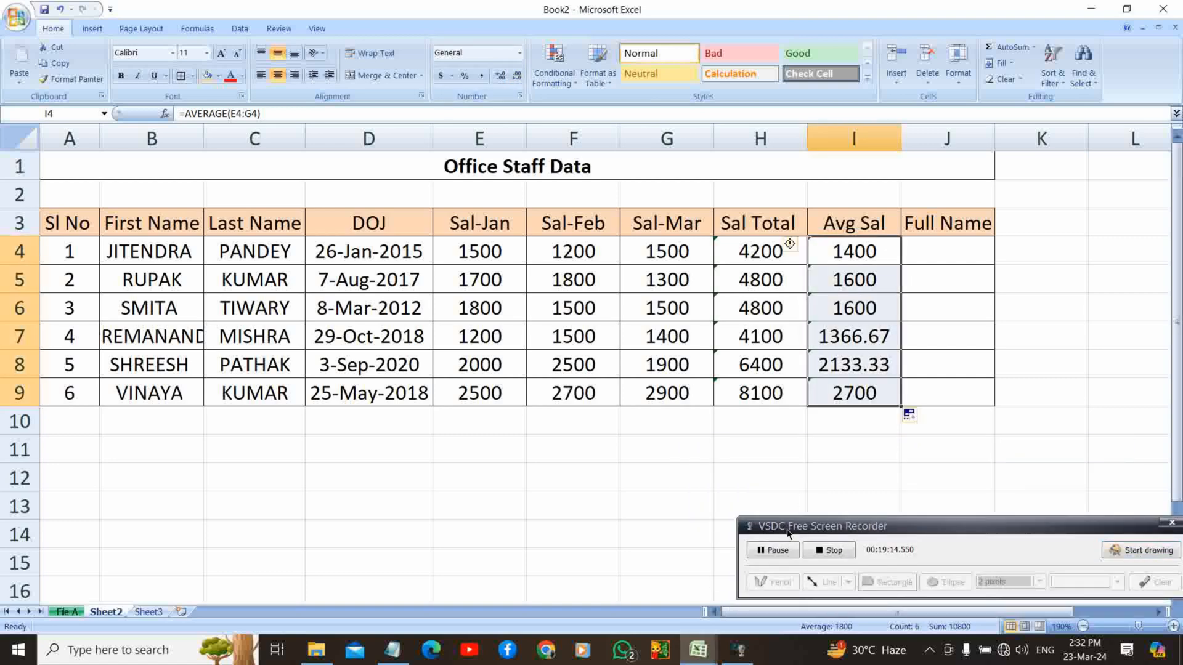
{"action": "left_click", "coordinate": [778, 553]}
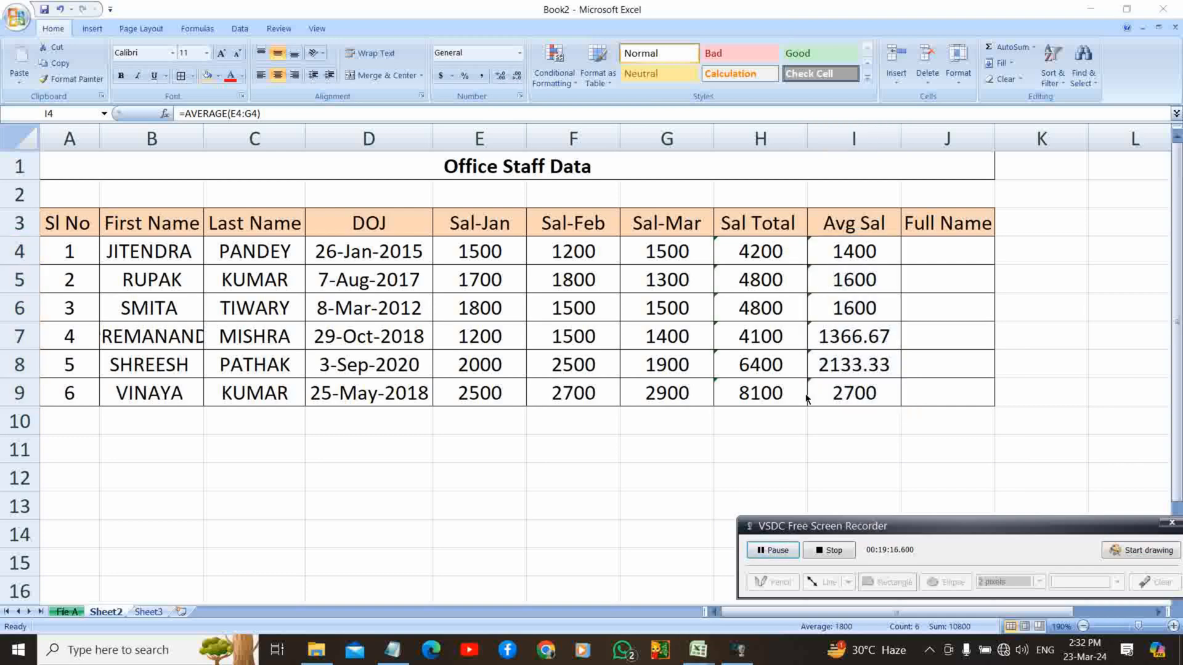
Apply the Number format to the selected Avg Sal values in I4:I9.
{"action": "left_click", "coordinate": [862, 258]}
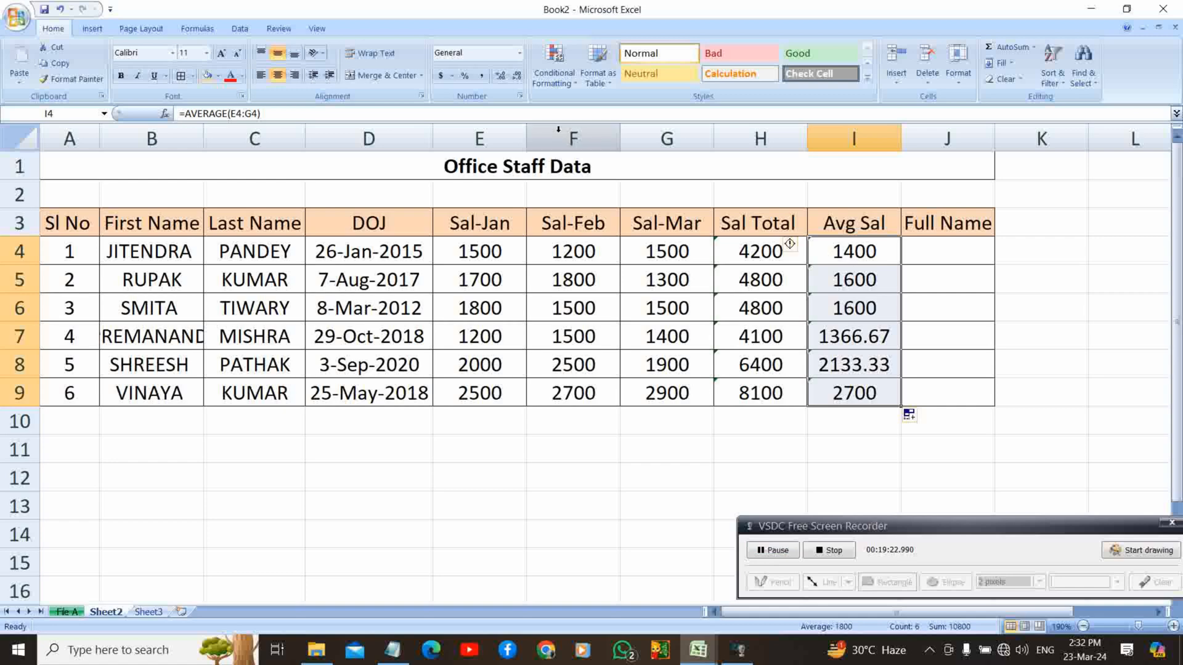
{"action": "left_click", "coordinate": [478, 48]}
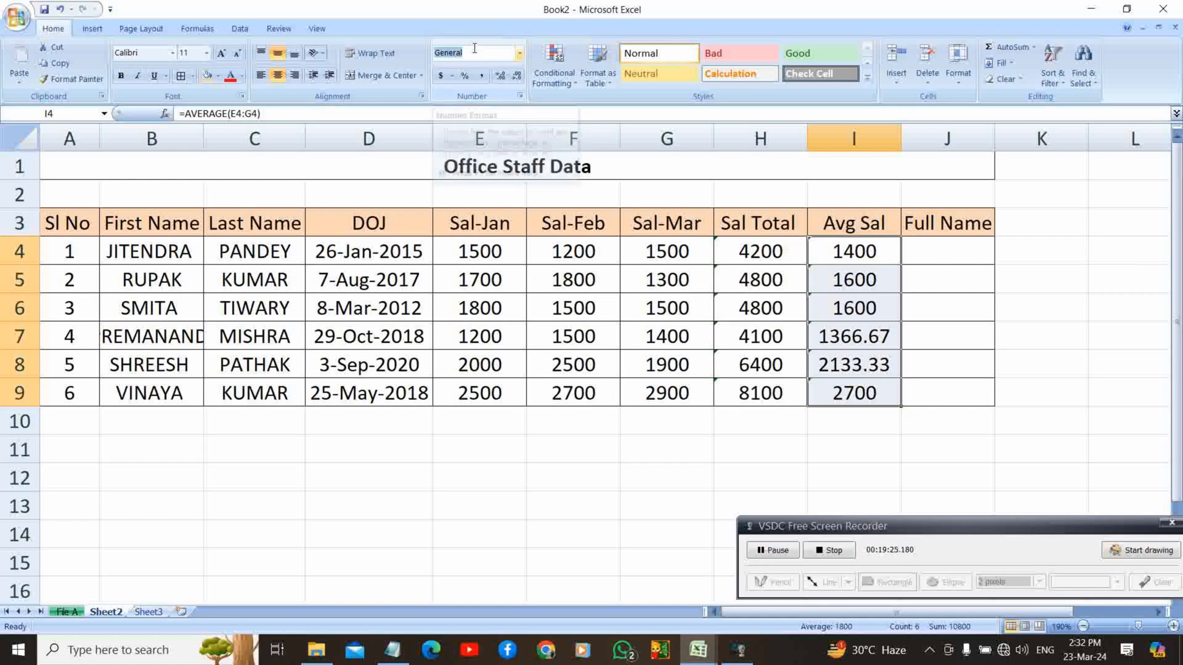
{"action": "left_click", "coordinate": [520, 54]}
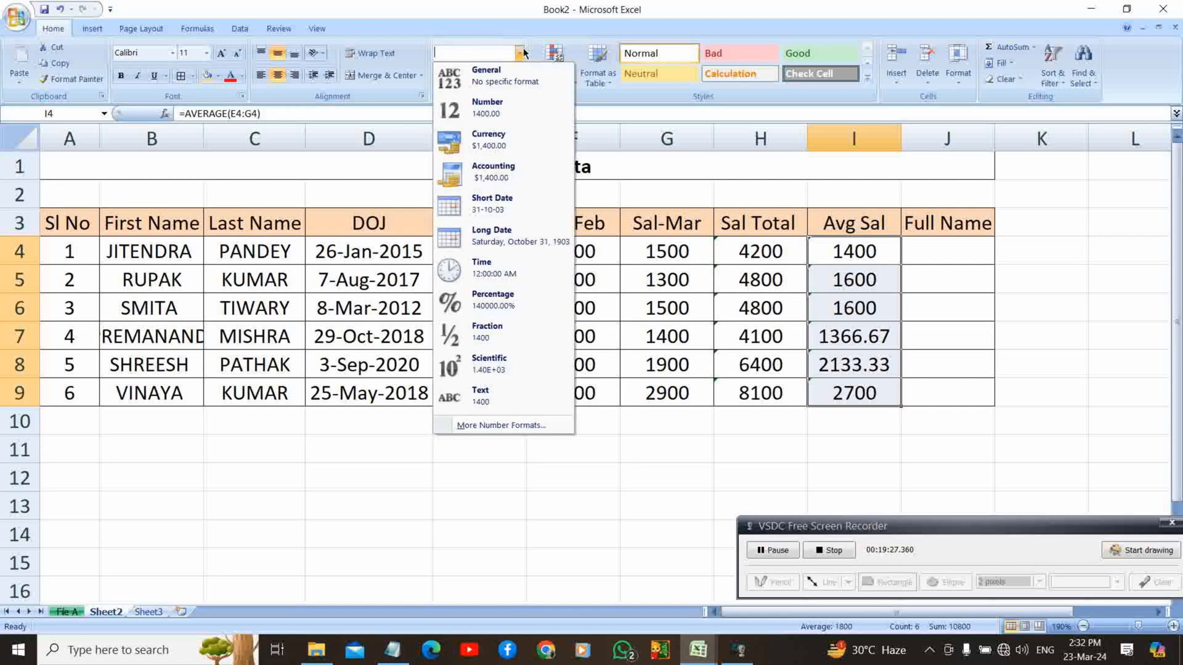
{"action": "left_click", "coordinate": [515, 107]}
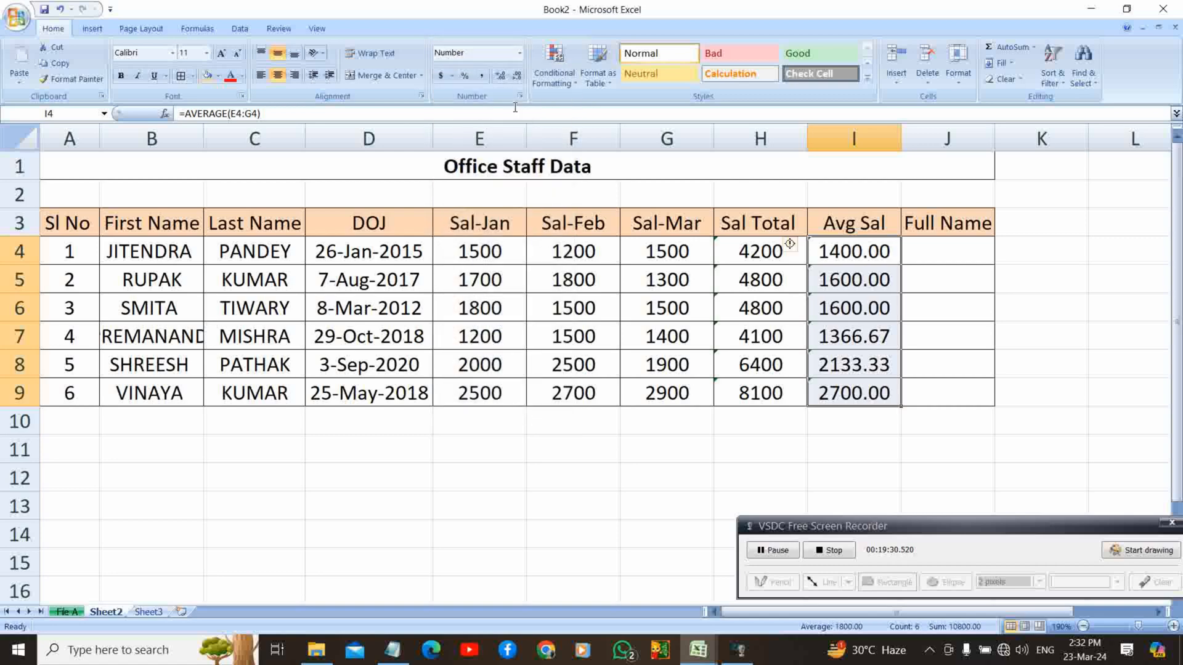
Increase the Avg Sal values to three decimal places, and reduce them to whole numbers without decimals.
{"action": "left_click", "coordinate": [502, 76]}
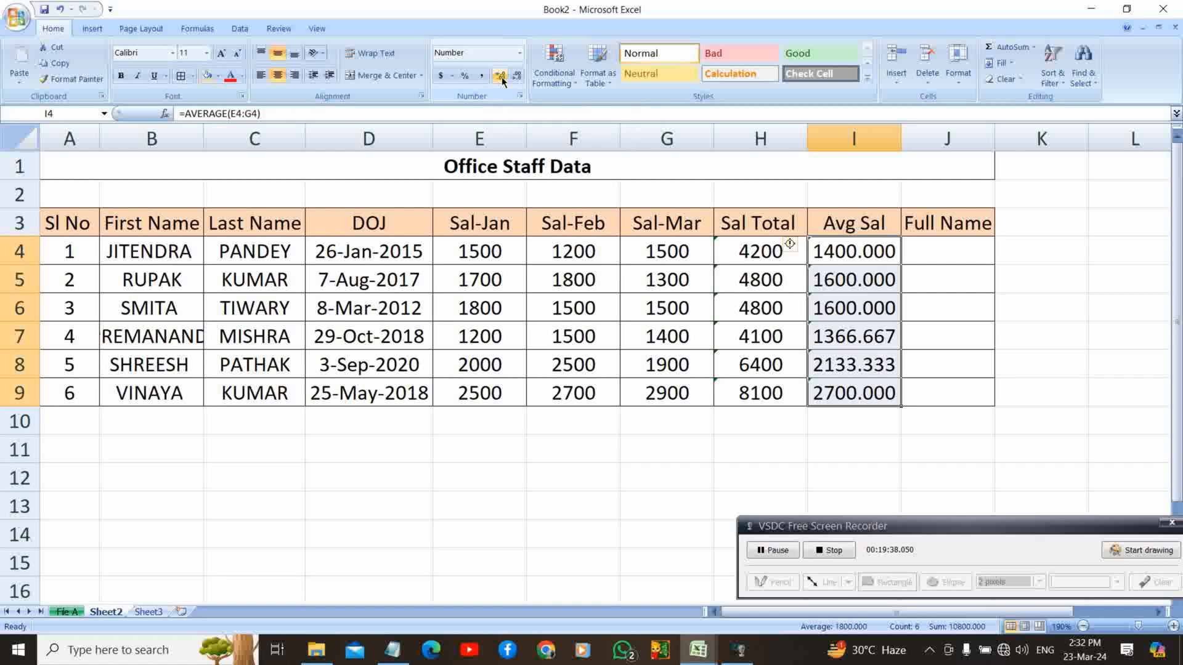
{"action": "left_click", "coordinate": [519, 78]}
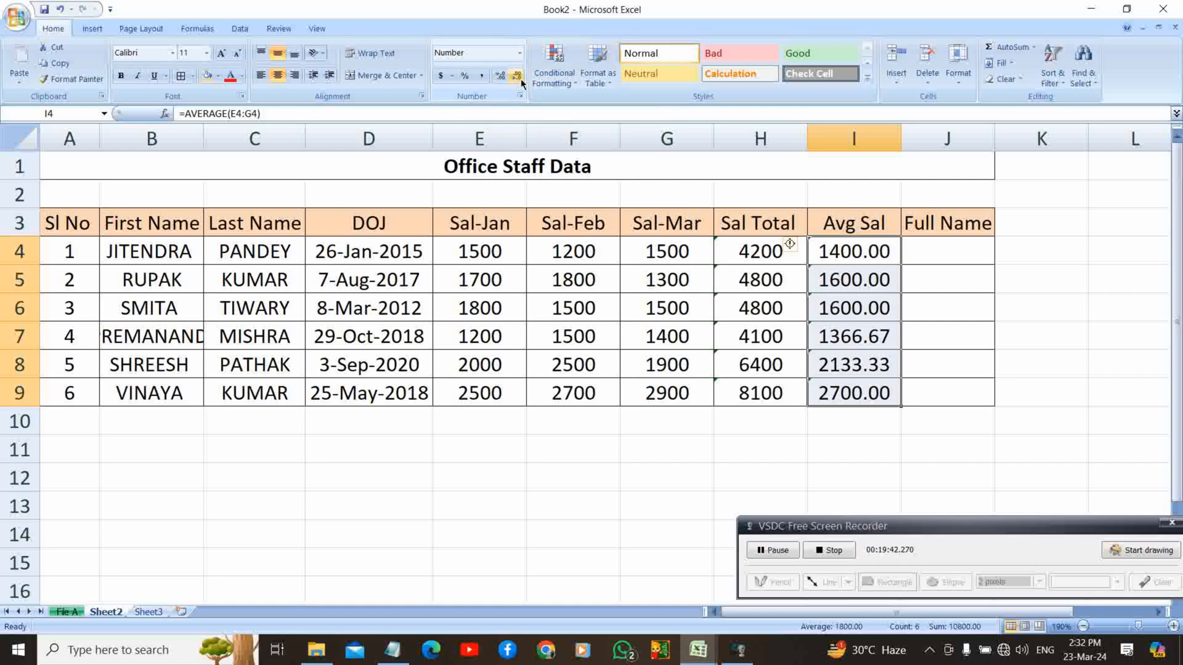
{"action": "left_click", "coordinate": [520, 78]}
{"action": "left_click", "coordinate": [520, 78]}
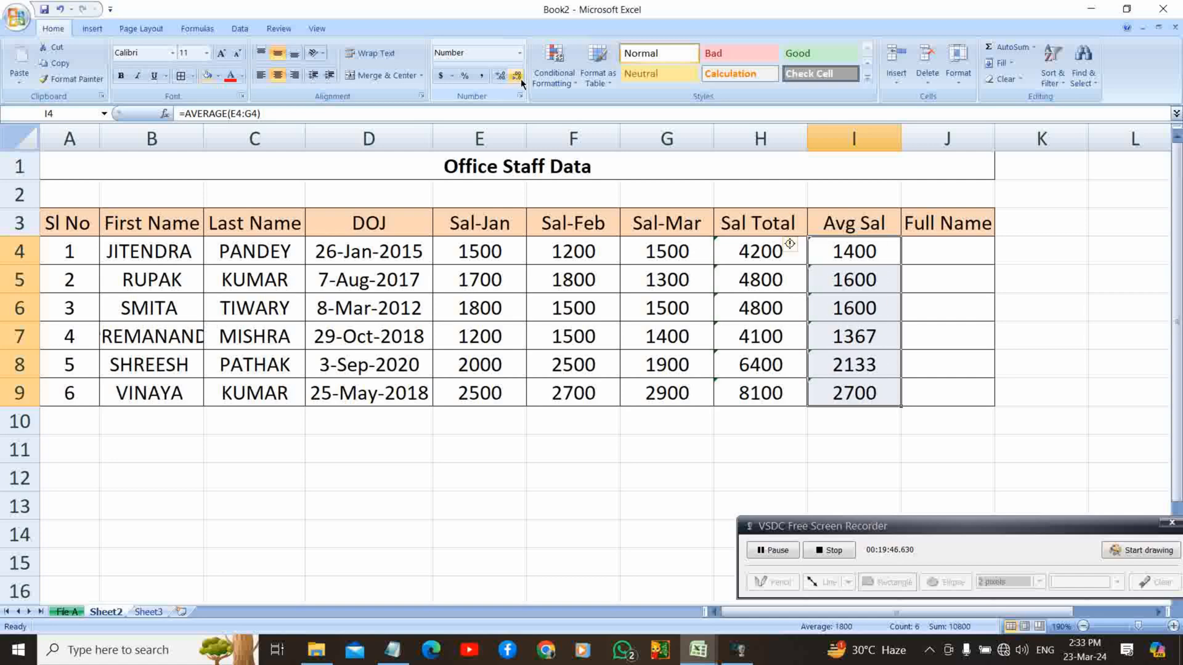
{"action": "left_click", "coordinate": [893, 317]}
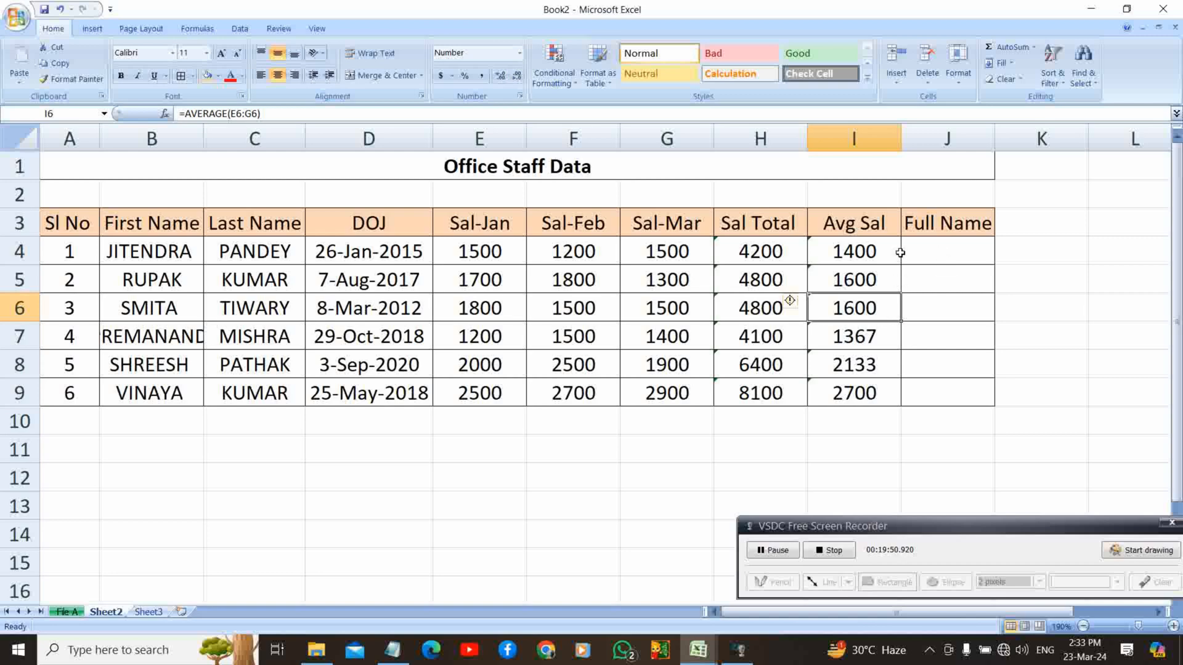
Enter the formula =CONCATENATE(B4,C4) in J4 to join the first and last name in the Full Name column.
{"action": "left_click", "coordinate": [920, 256]}
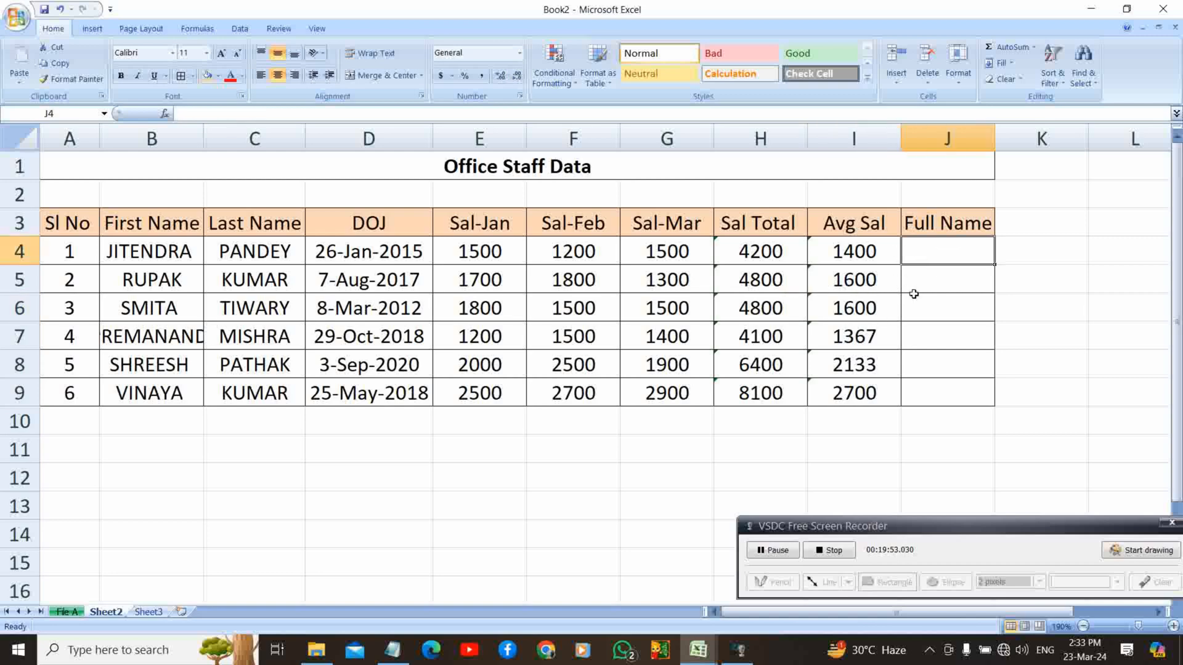
{"action": "left_click", "coordinate": [784, 557]}
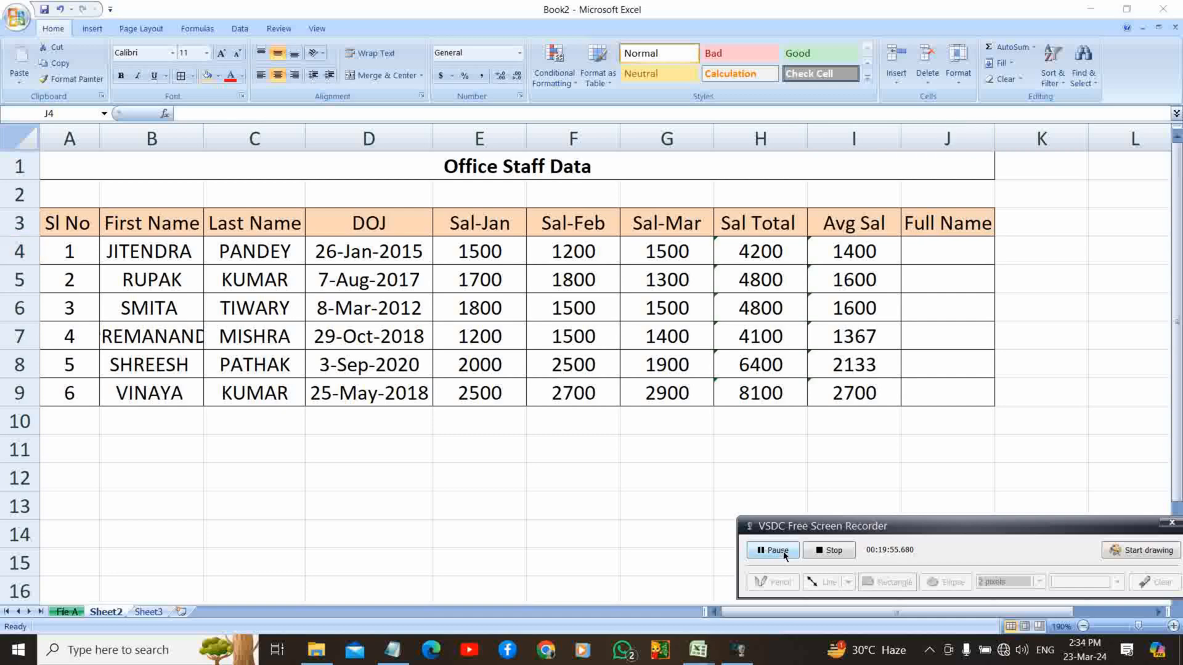
{"action": "left_click", "coordinate": [925, 247]}
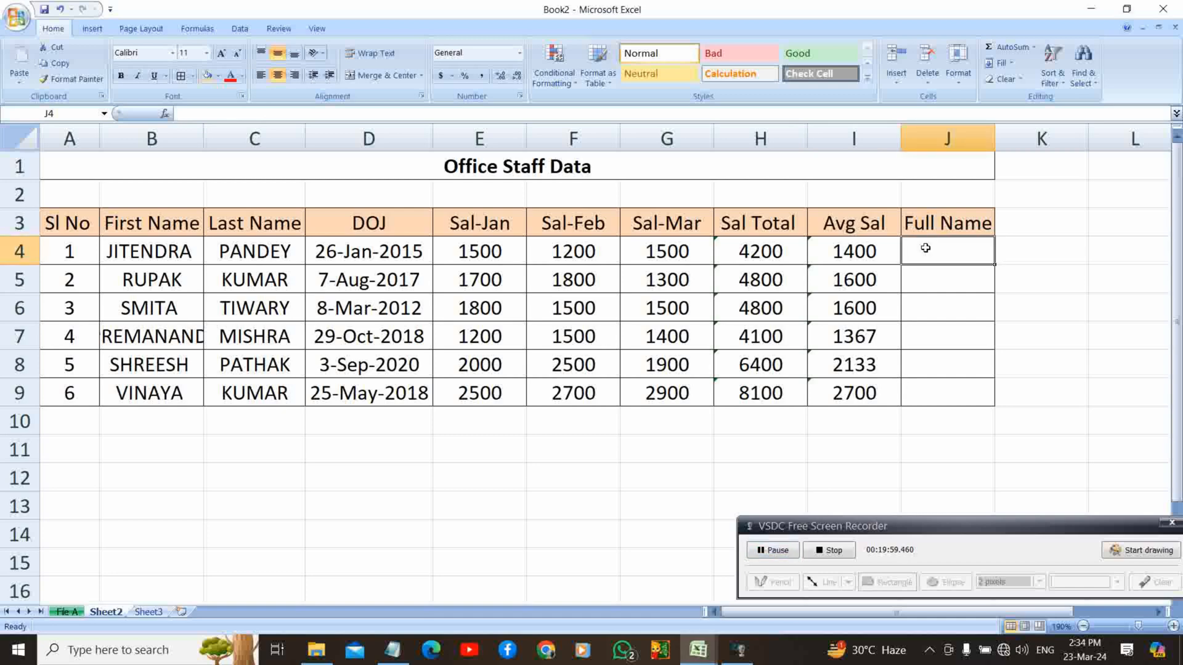
{"action": "type", "text": "="}
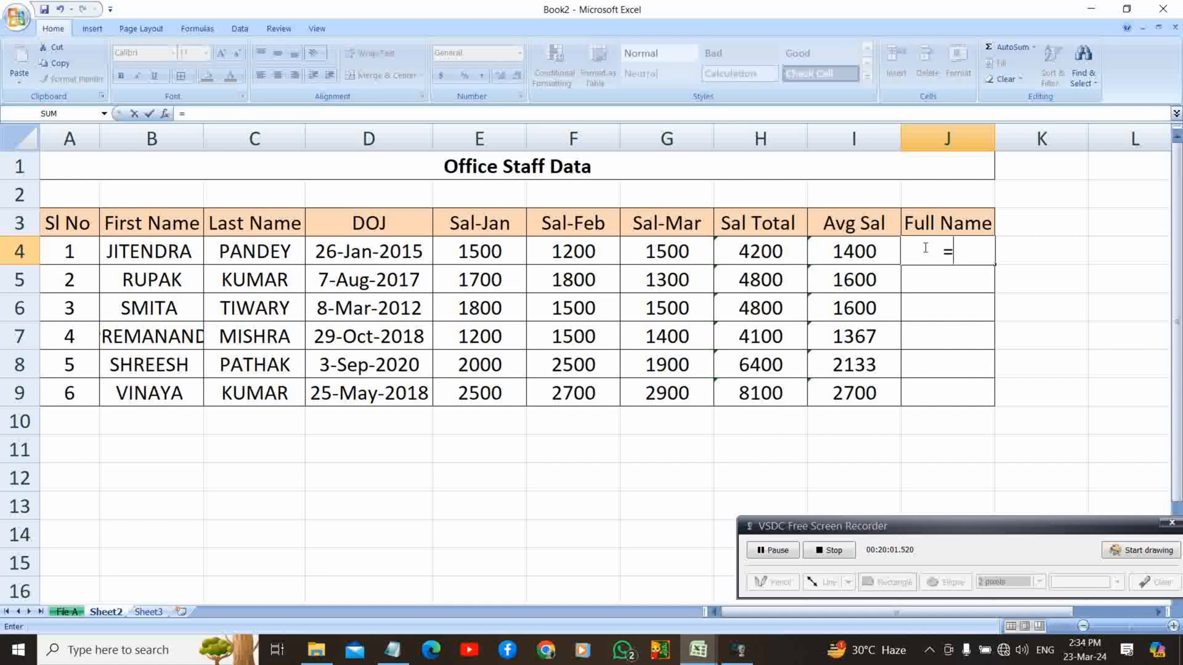
{"action": "type", "text": "con"}
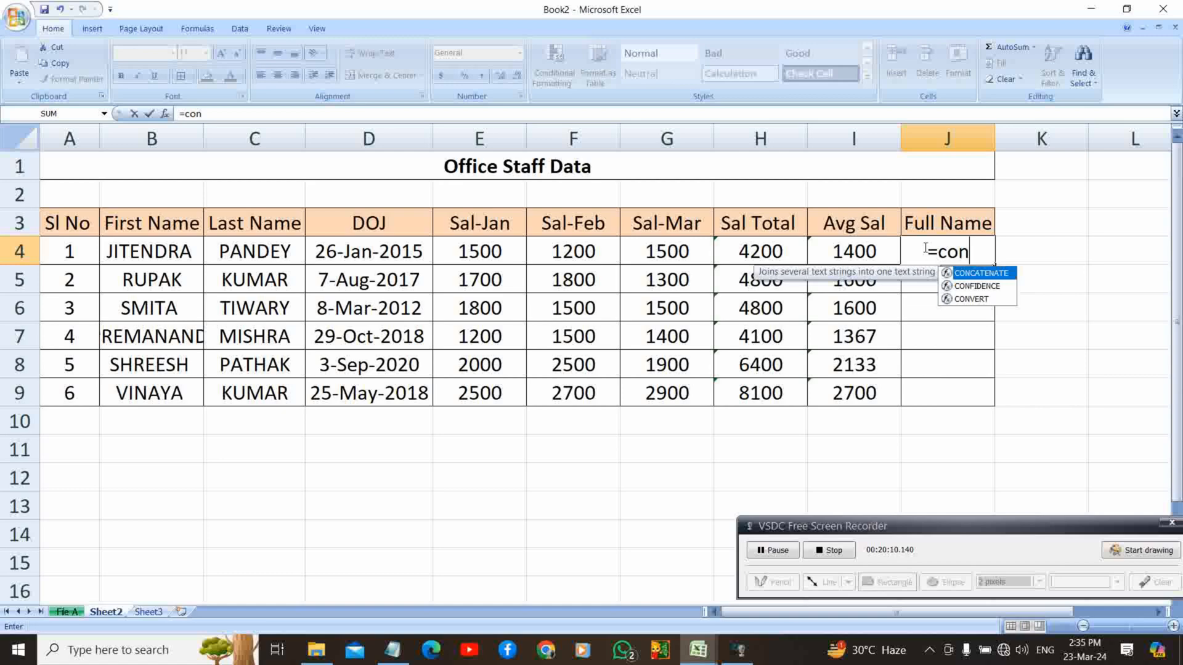
{"action": "key", "text": "Down"}
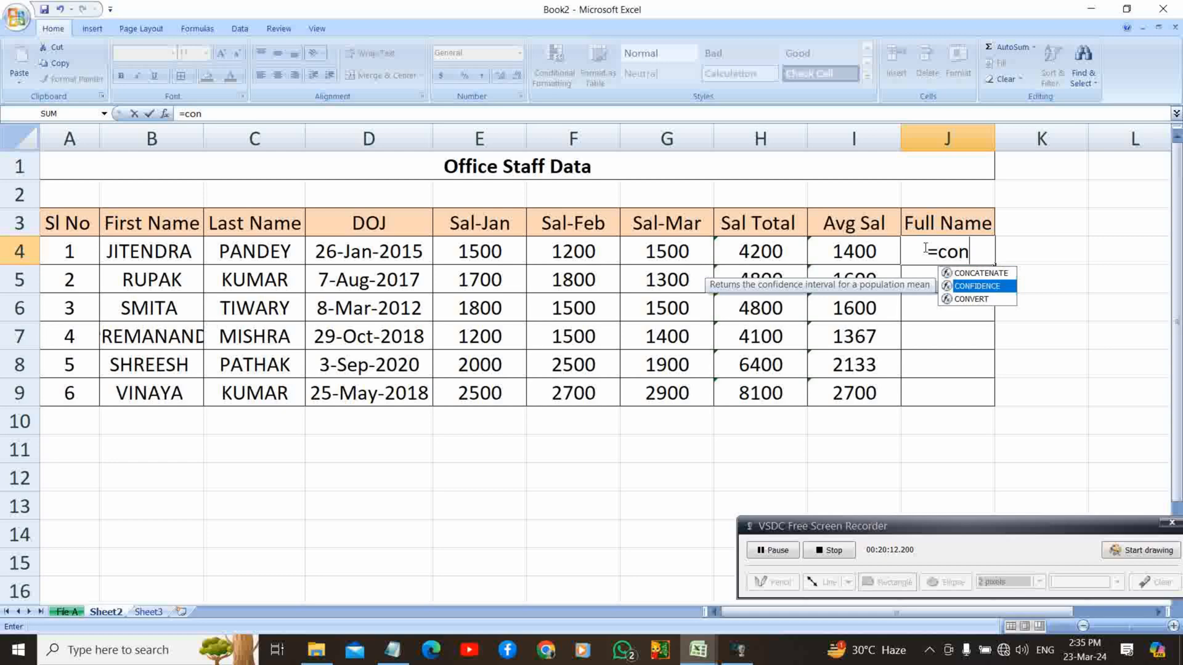
{"action": "key", "text": "Up"}
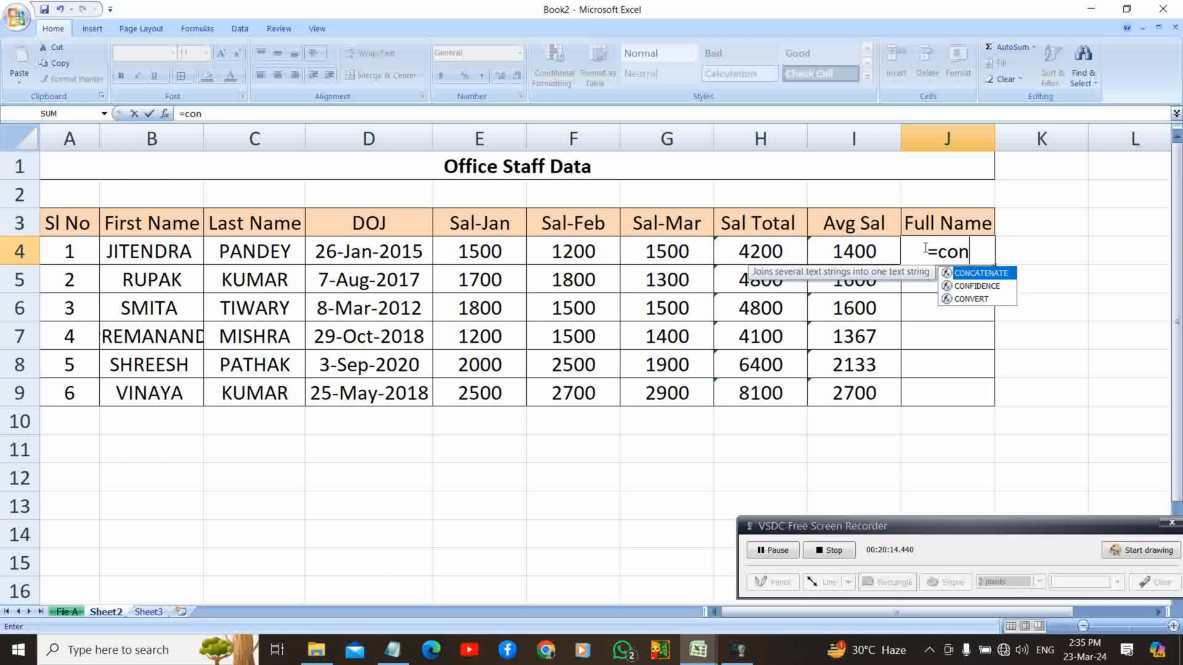
{"action": "key", "text": "Tab"}
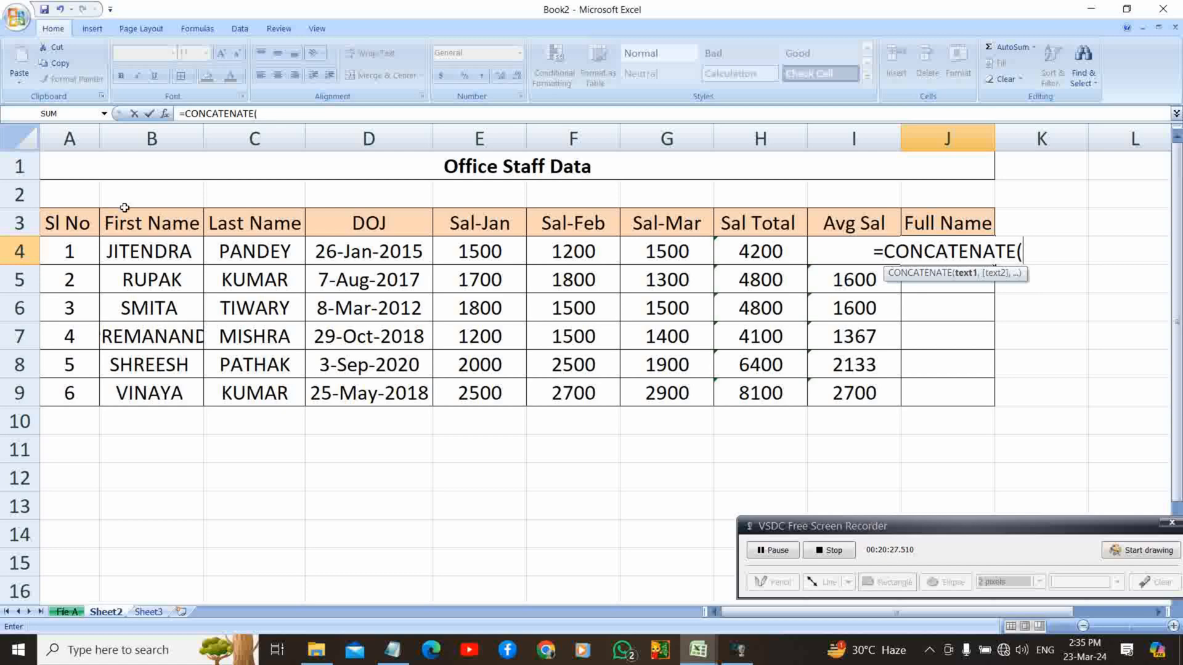
{"action": "left_click", "coordinate": [164, 252]}
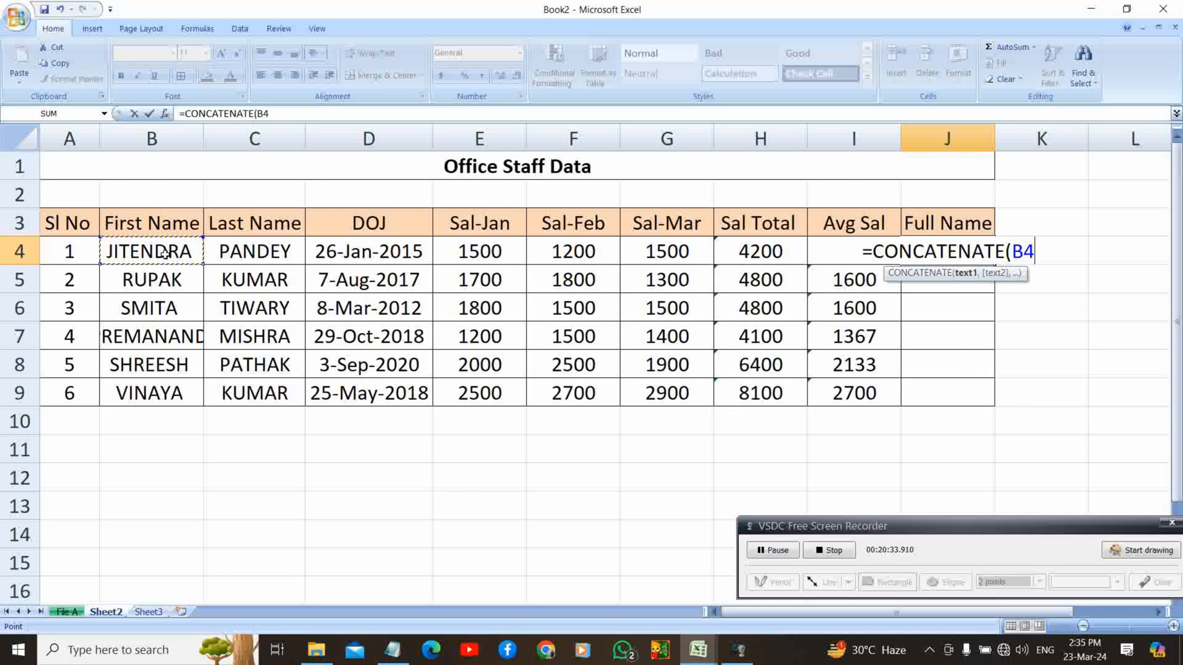
{"action": "type", "text": ","}
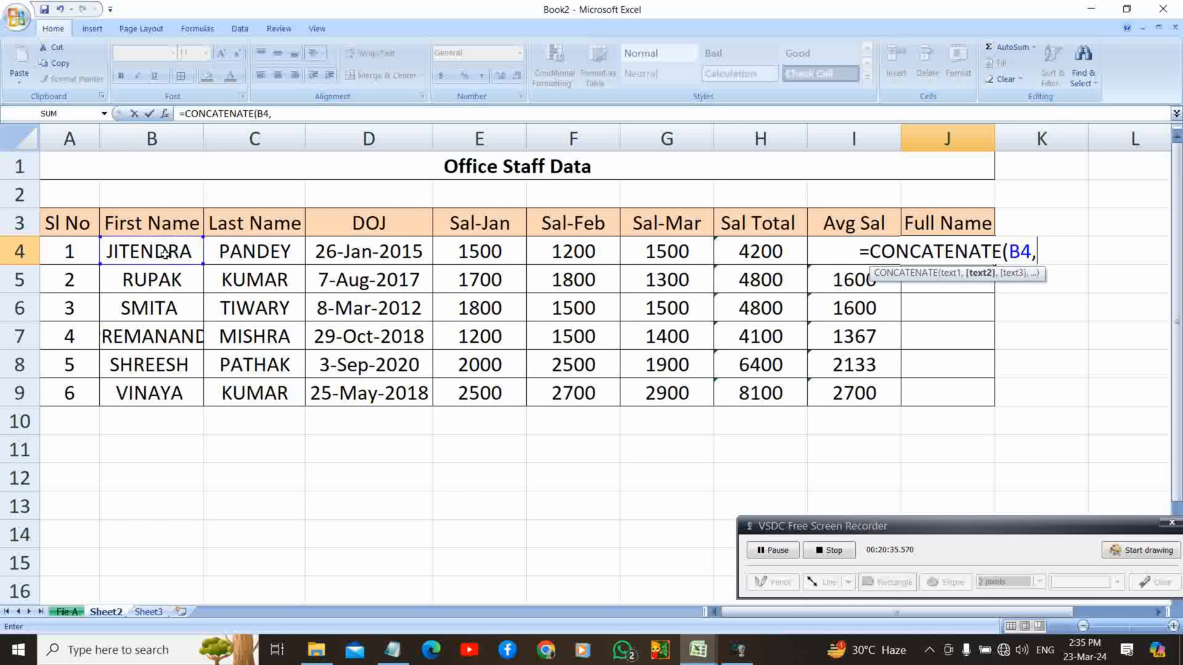
{"action": "left_click", "coordinate": [236, 251]}
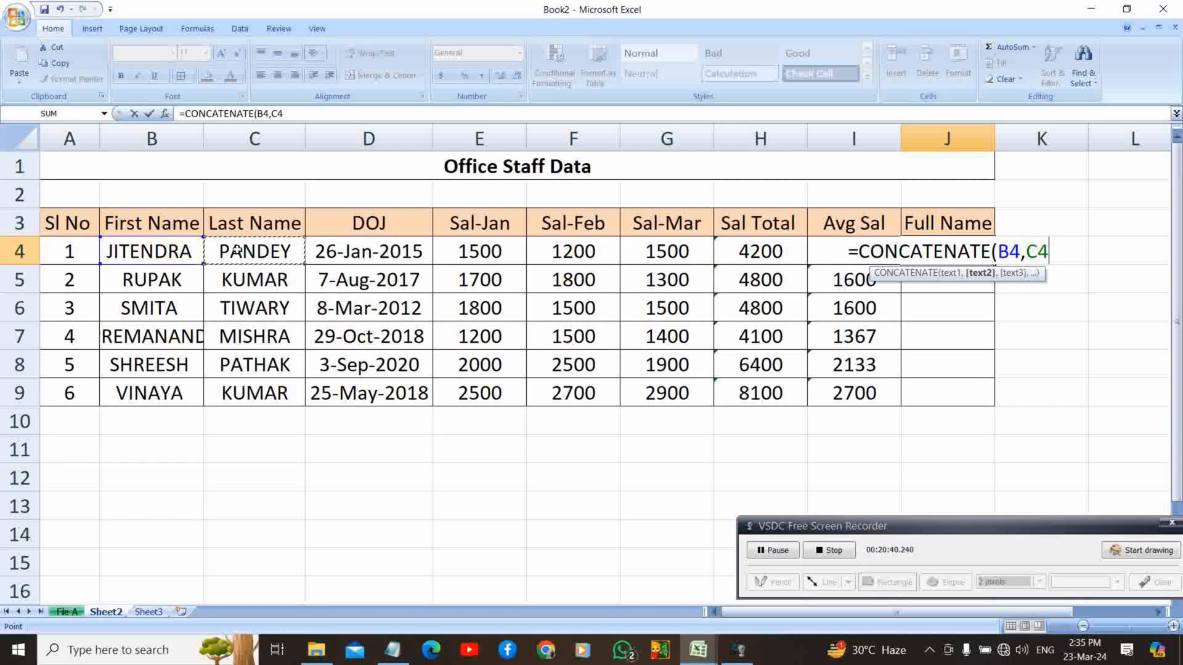
{"action": "type", "text": ")"}
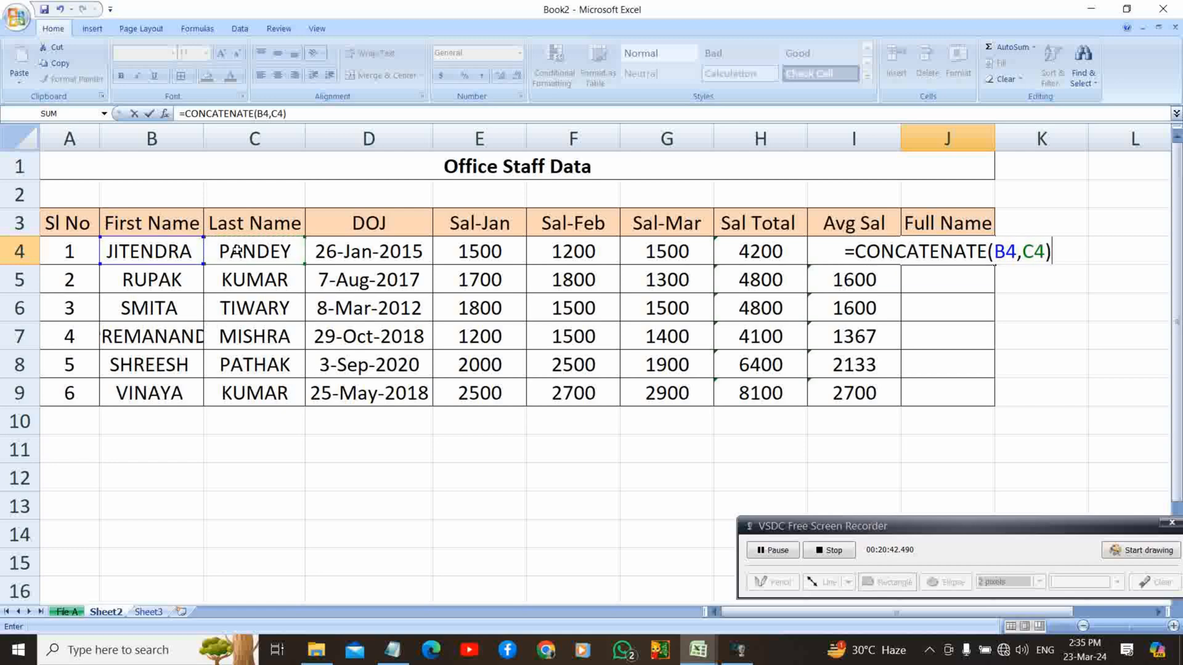
{"action": "key", "text": "Return"}
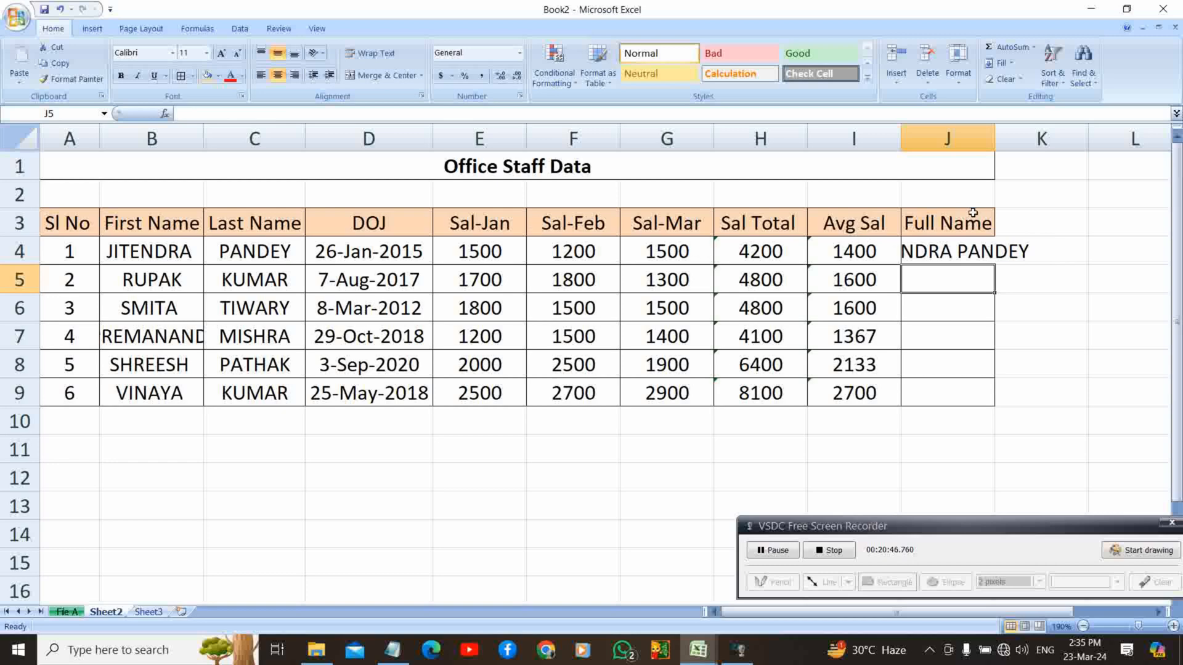
Fit column J to its contents and extend the CONCATENATE formula from J4 down through J9.
{"action": "double_click", "coordinate": [991, 141]}
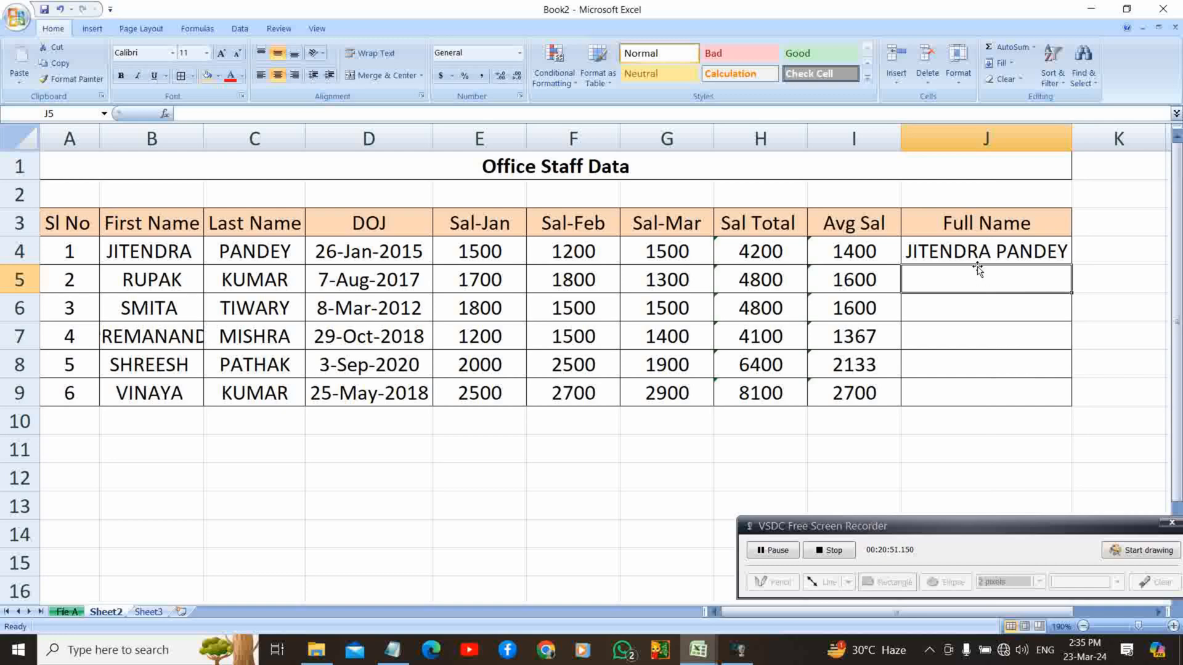
{"action": "left_click", "coordinate": [964, 251]}
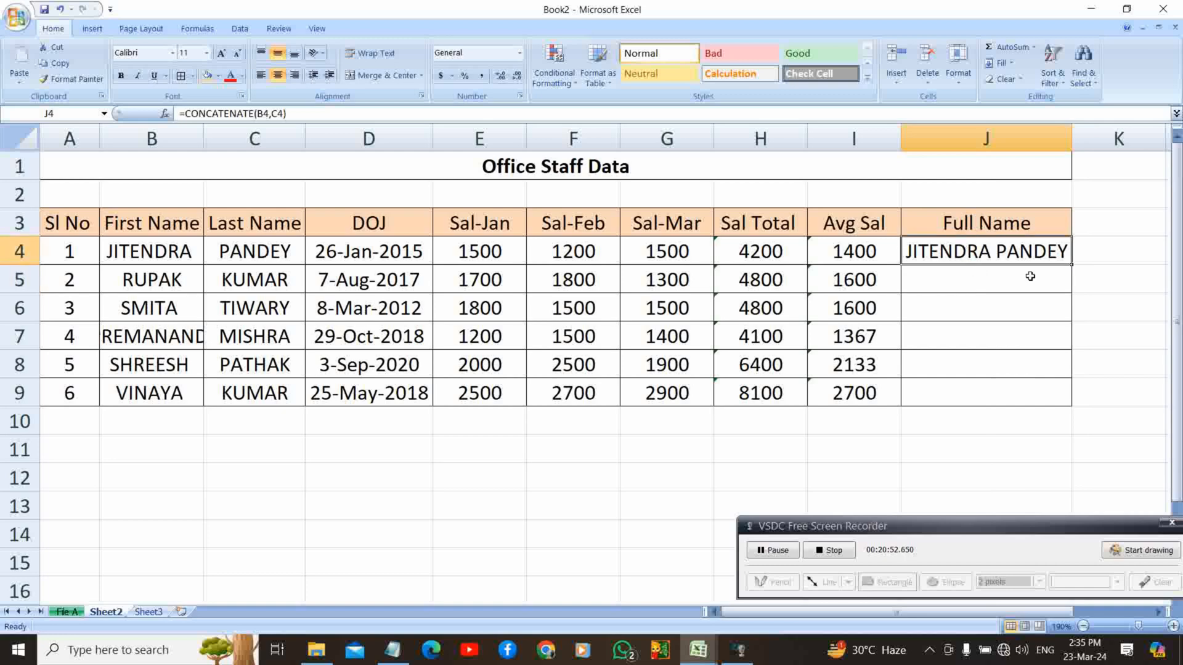
{"action": "double_click", "coordinate": [1071, 261]}
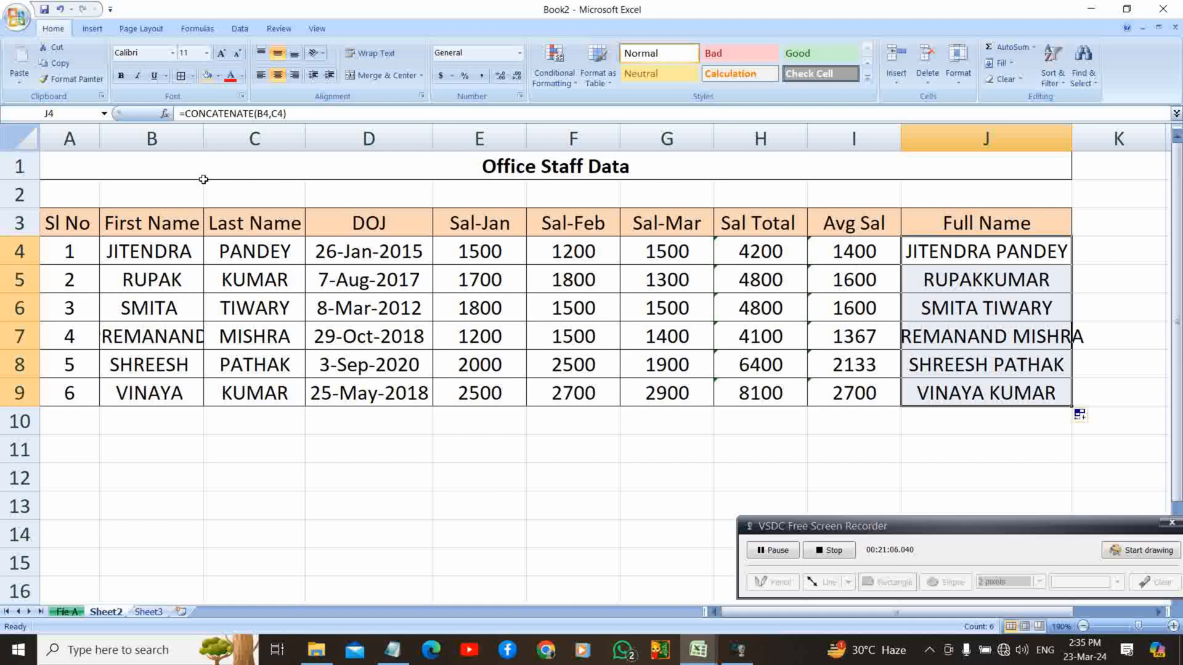
Autofit the widths of the First Name and Full Name columns so every name fits.
{"action": "double_click", "coordinate": [204, 139]}
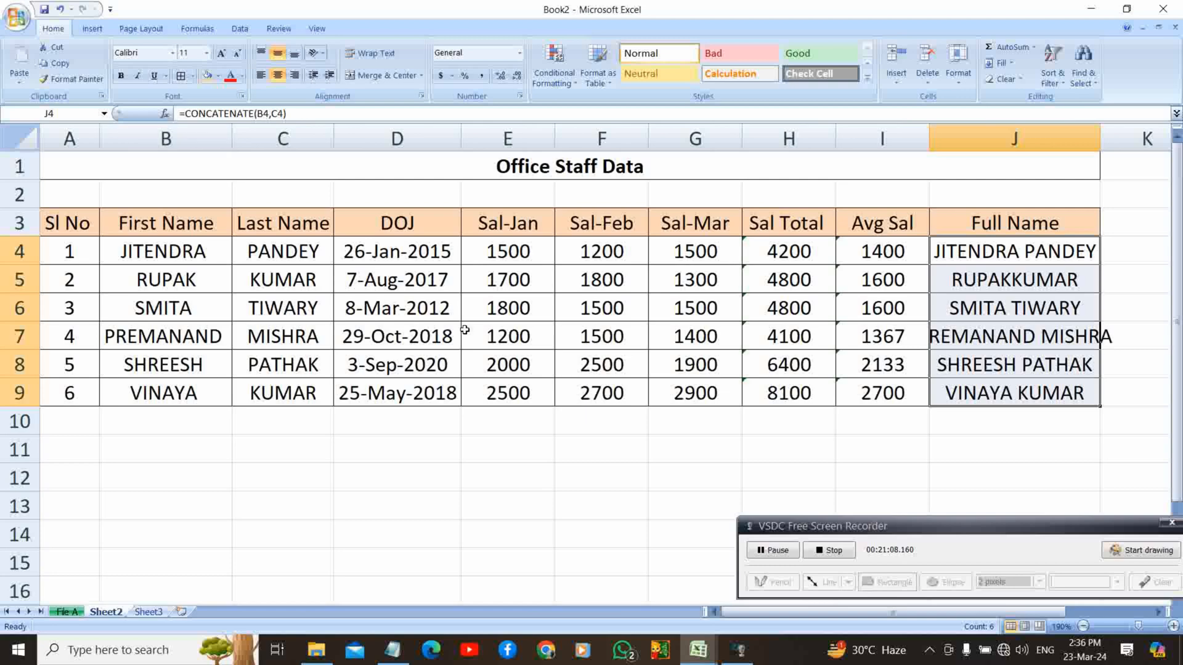
{"action": "double_click", "coordinate": [1100, 142]}
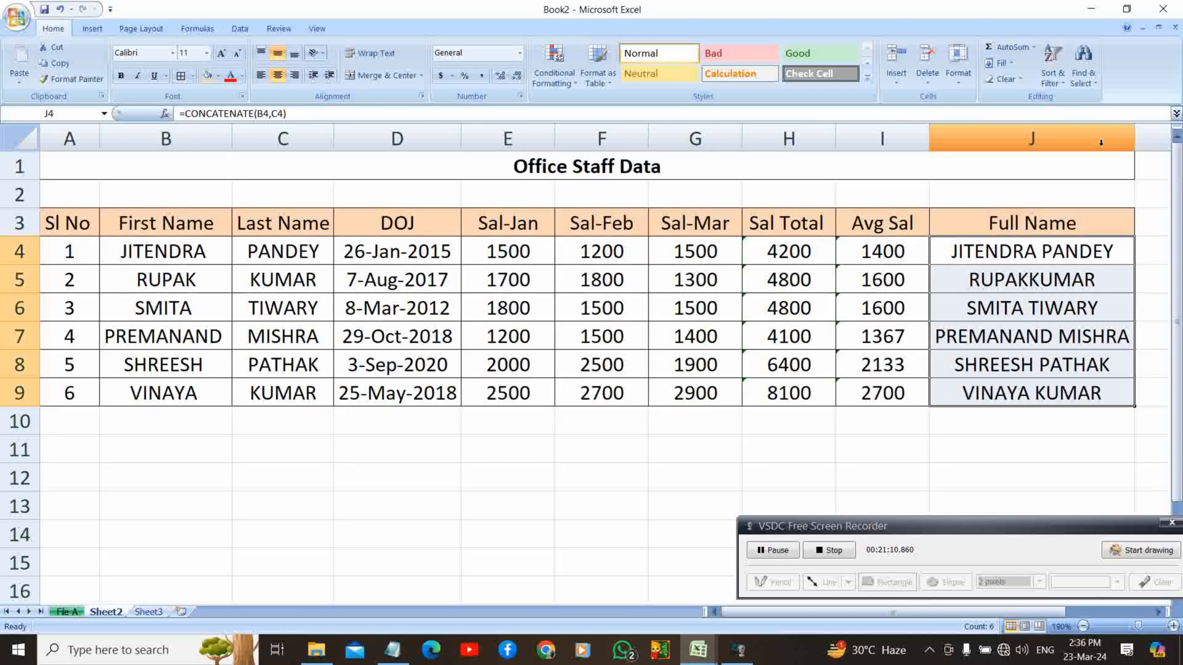
Add a space between the names in J5 by changing its formula to =CONCATENATE(B5," ",C5).
{"action": "left_click", "coordinate": [1041, 279]}
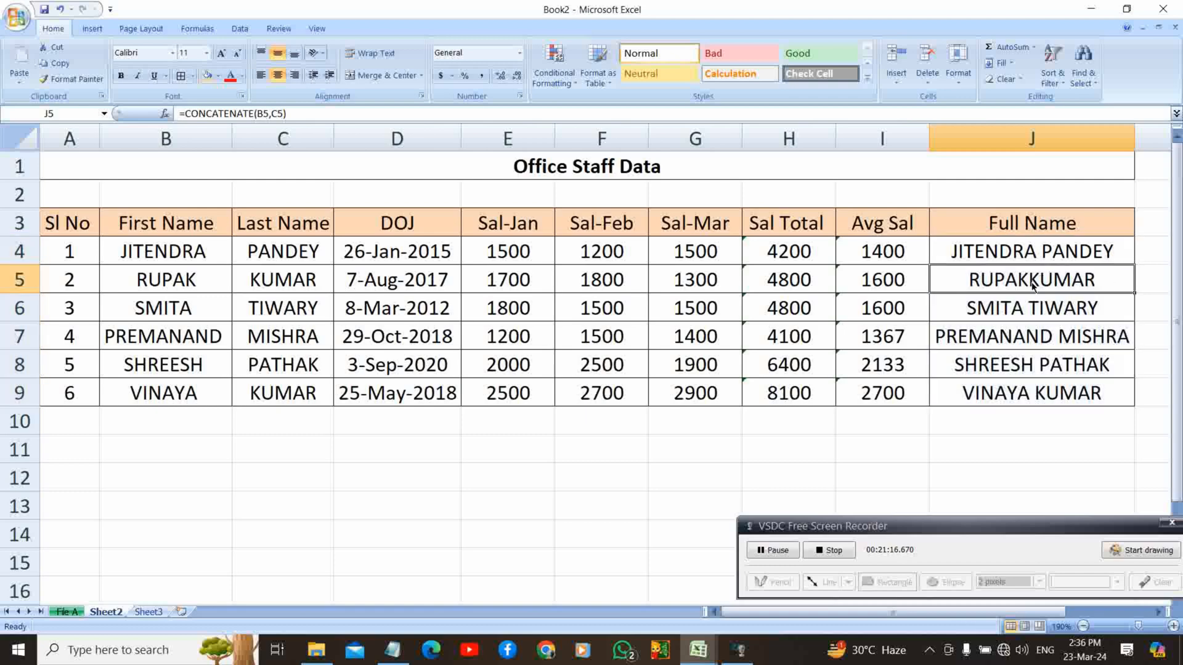
{"action": "left_click", "coordinate": [273, 115]}
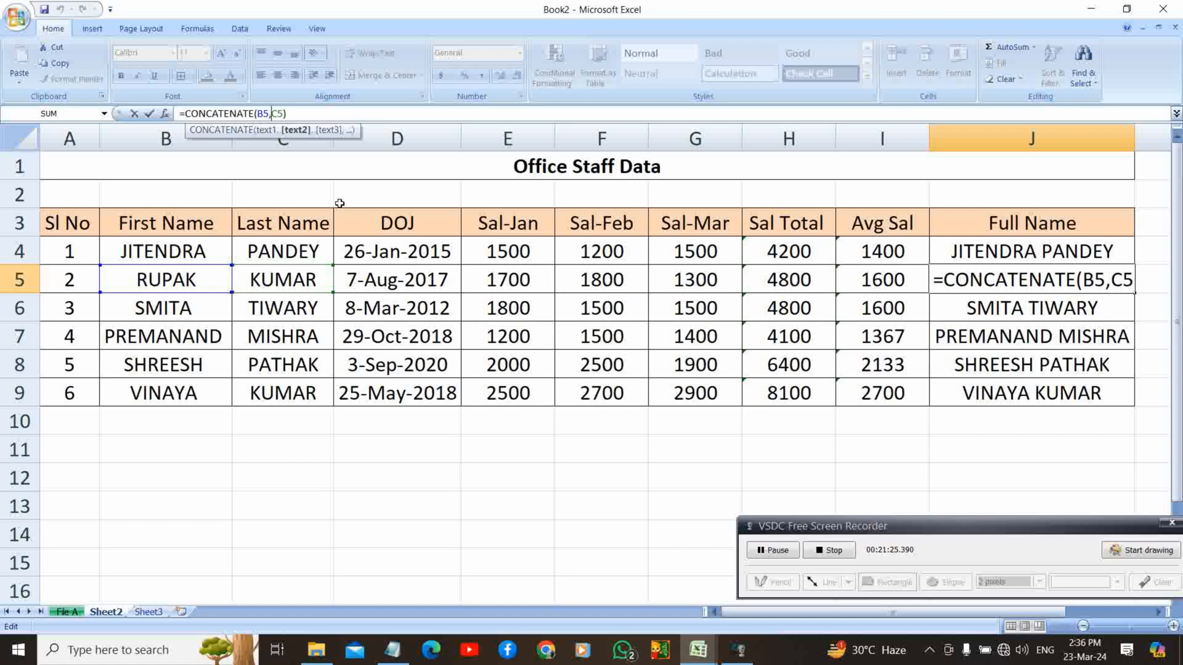
{"action": "type", "text": "\"\""}
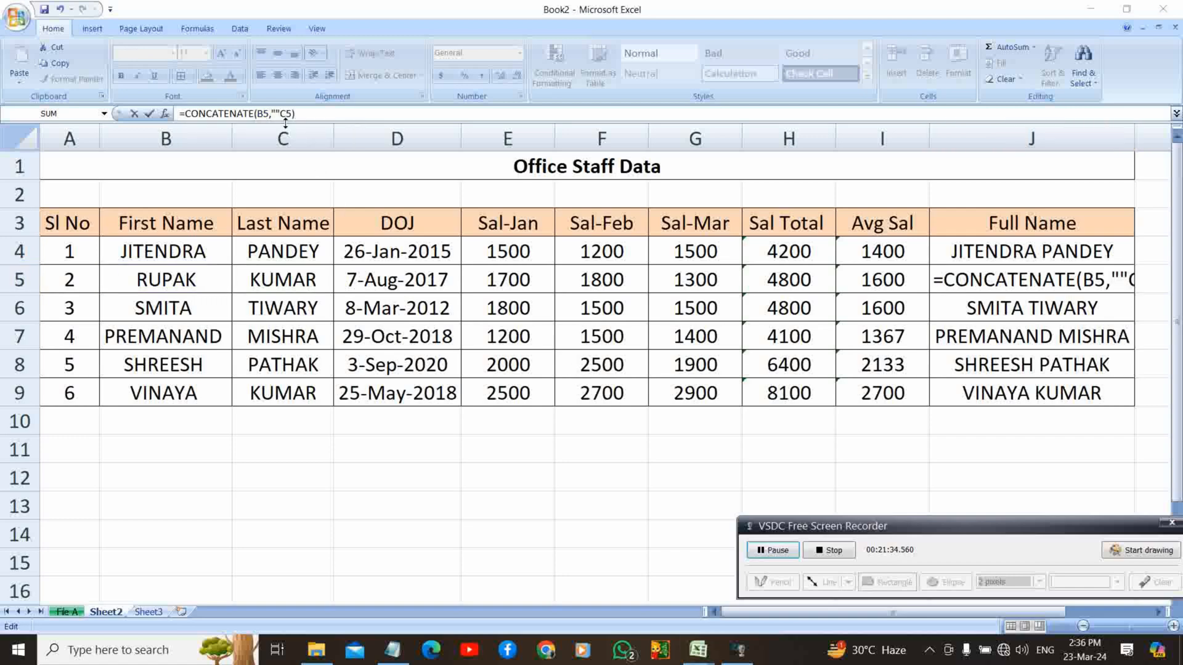
{"action": "left_click", "coordinate": [277, 113]}
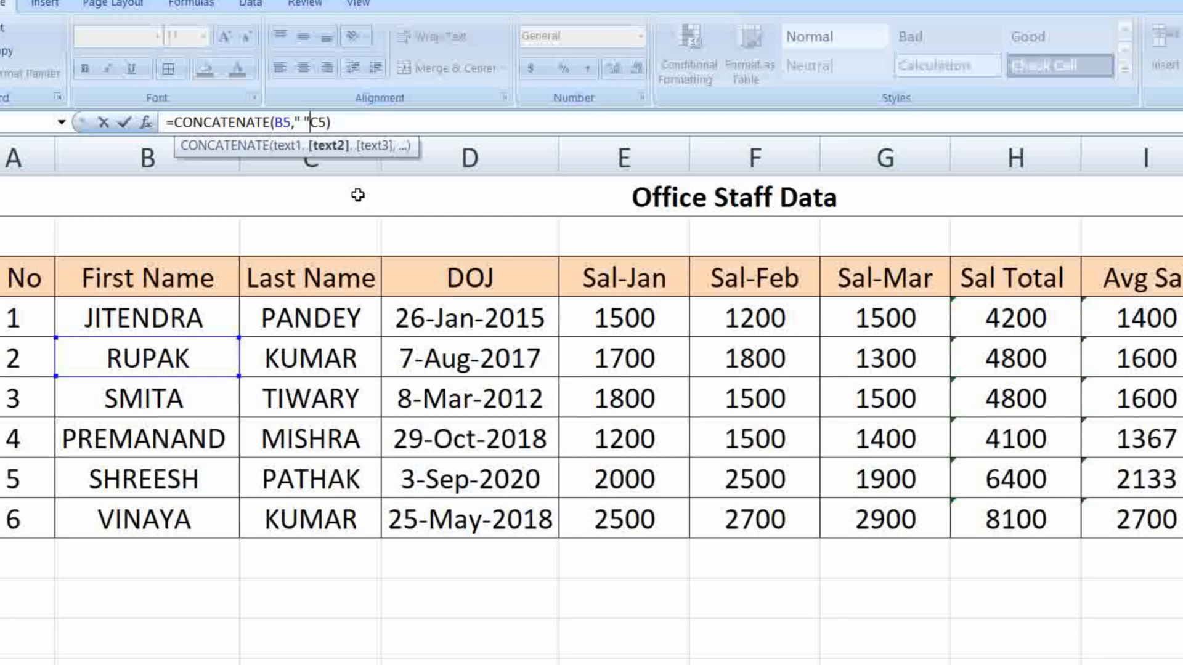
{"action": "type", "text": ","}
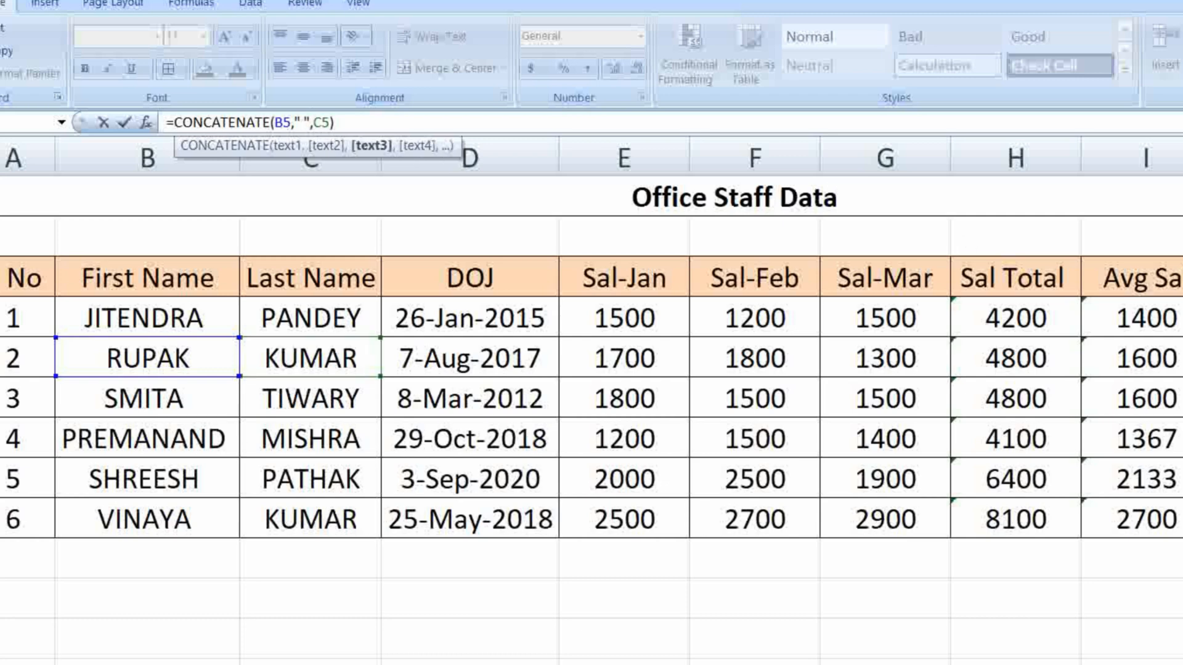
{"action": "key", "text": "Return"}
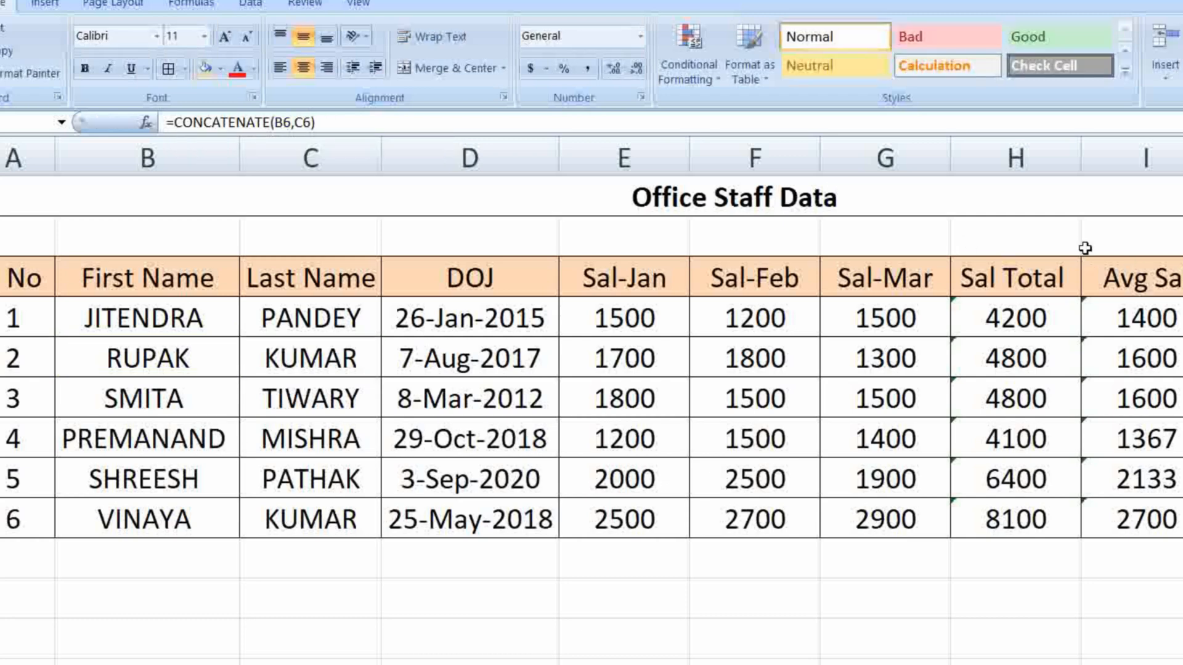
Widen the gap between the names in J5 by adding extra spaces inside the quotes of its CONCATENATE formula.
{"action": "left_click", "coordinate": [1179, 349]}
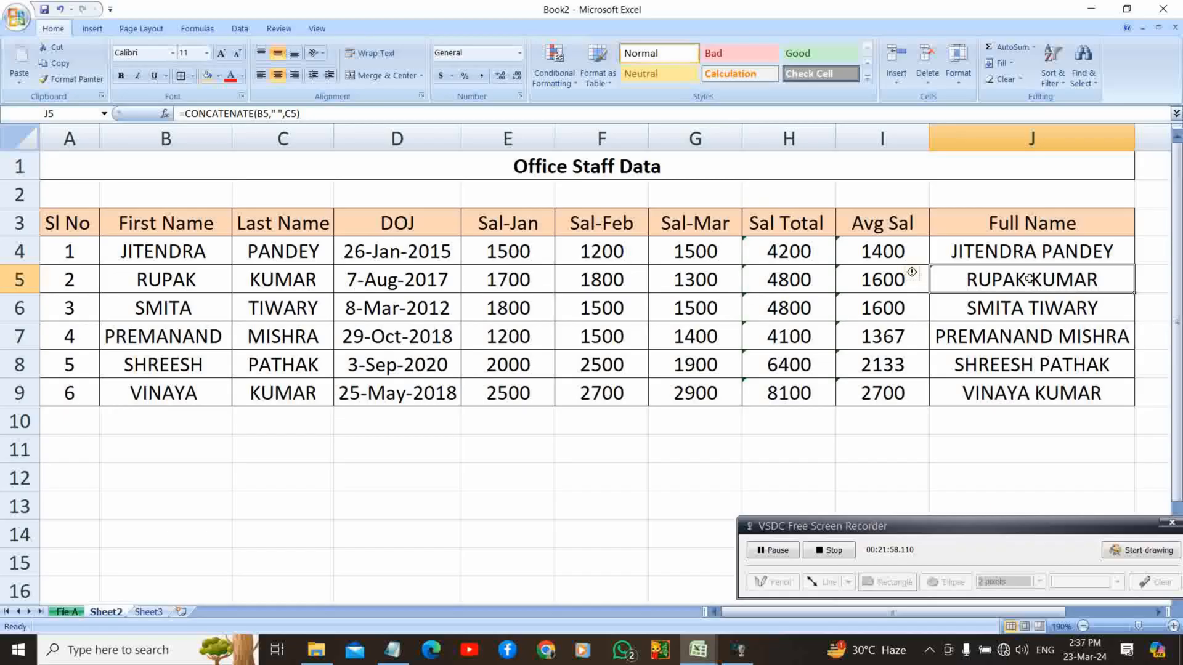
{"action": "left_click", "coordinate": [280, 112]}
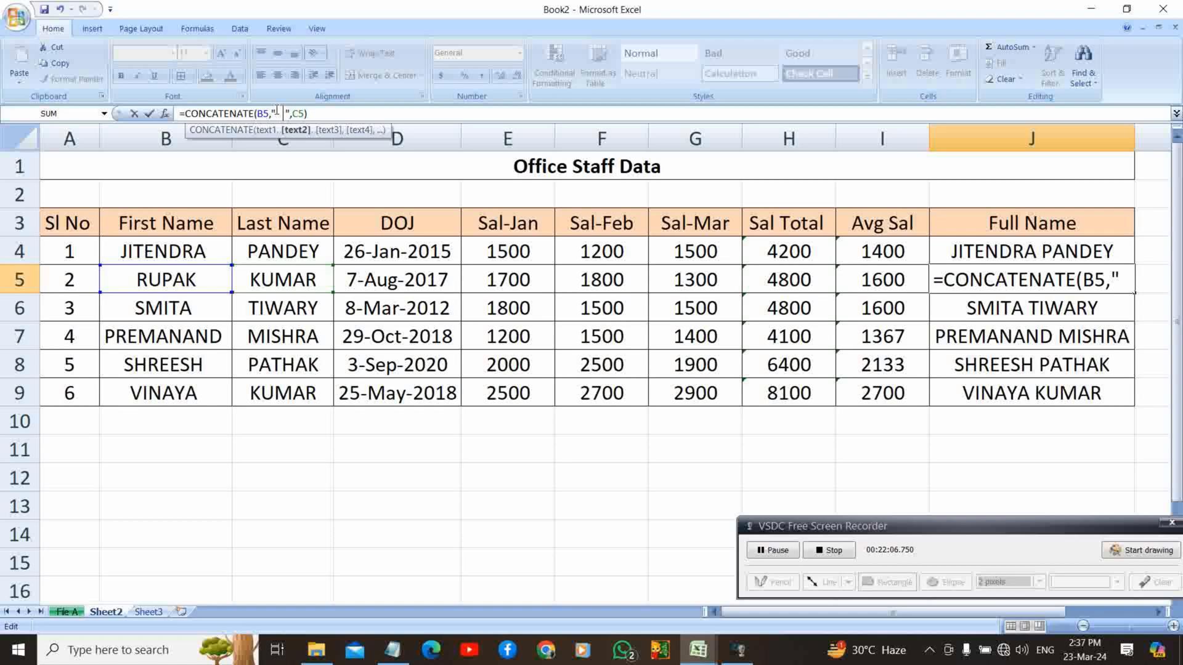
{"action": "left_click", "coordinate": [348, 114]}
{"action": "key", "text": "Return"}
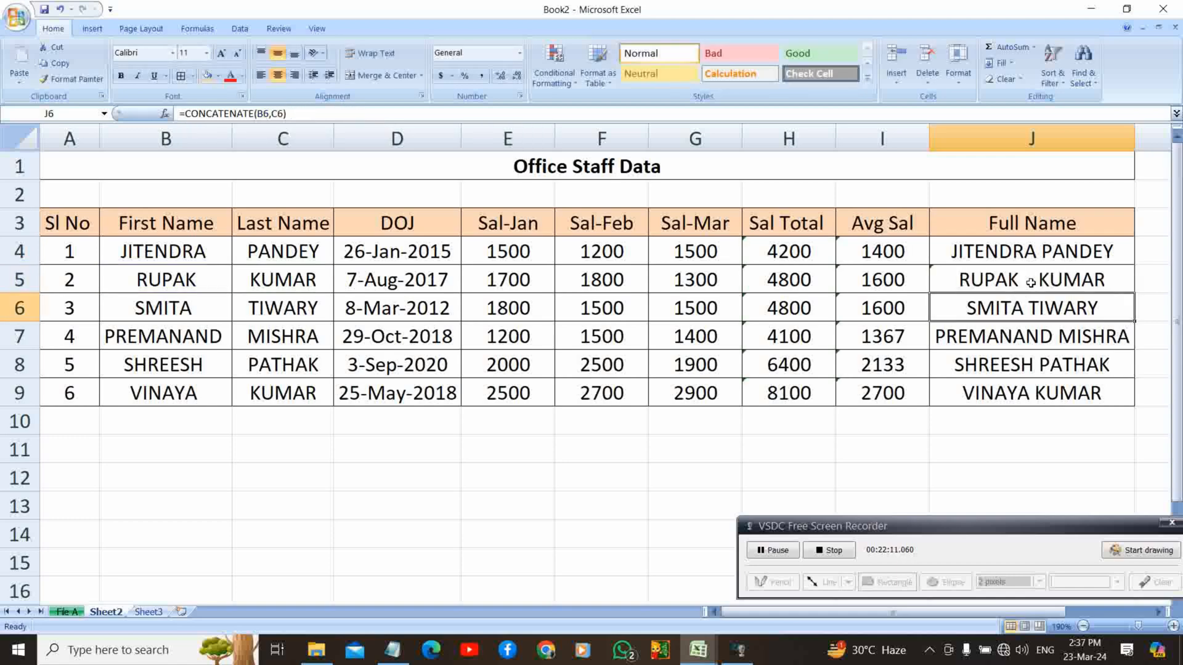
Remove the extra spaces from the J5 formula, leaving =CONCATENATE(B5," ",C5) with a single space.
{"action": "left_click", "coordinate": [269, 112]}
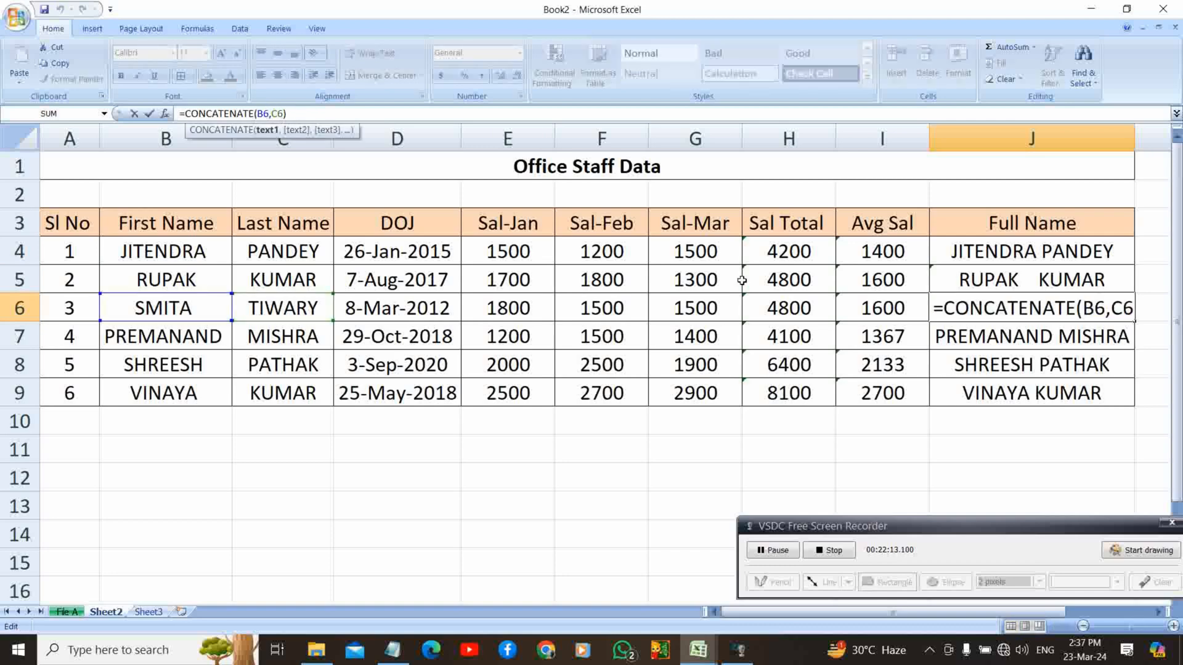
{"action": "left_click", "coordinate": [951, 287]}
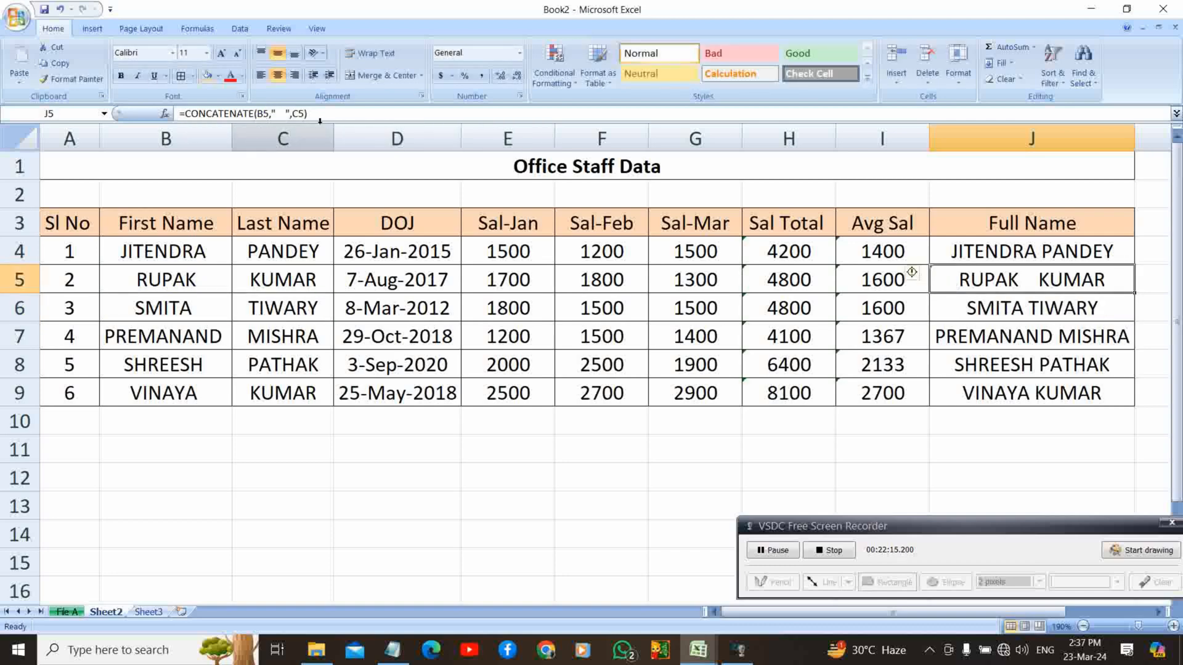
{"action": "left_click", "coordinate": [293, 114]}
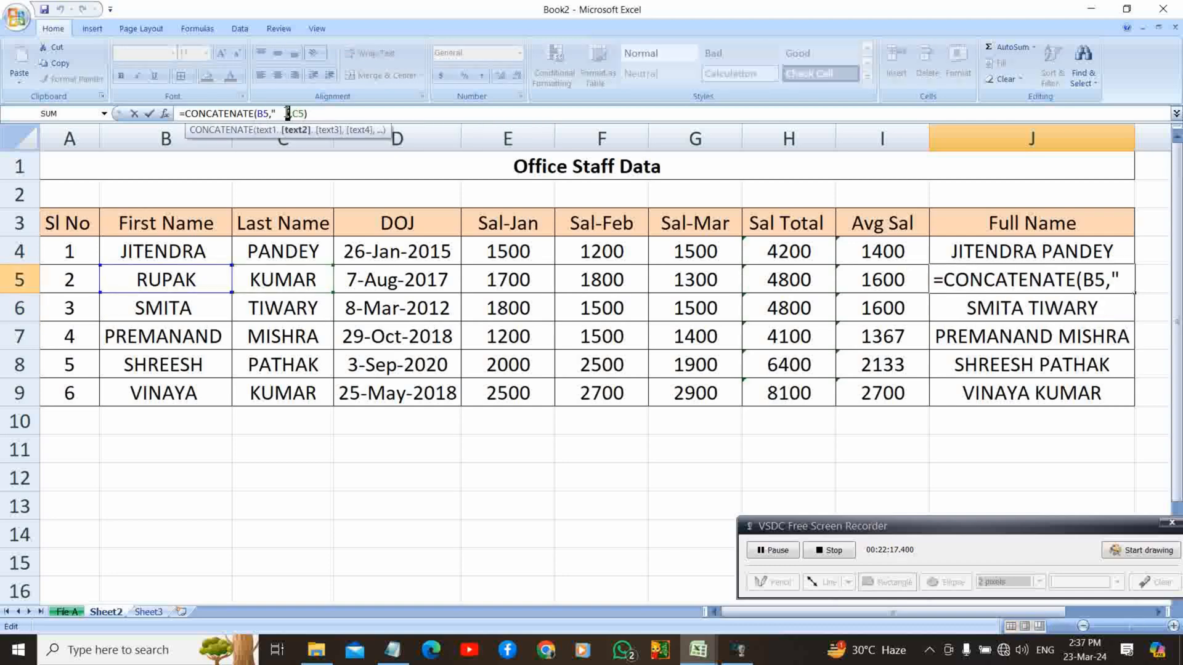
{"action": "key", "text": "Left"}
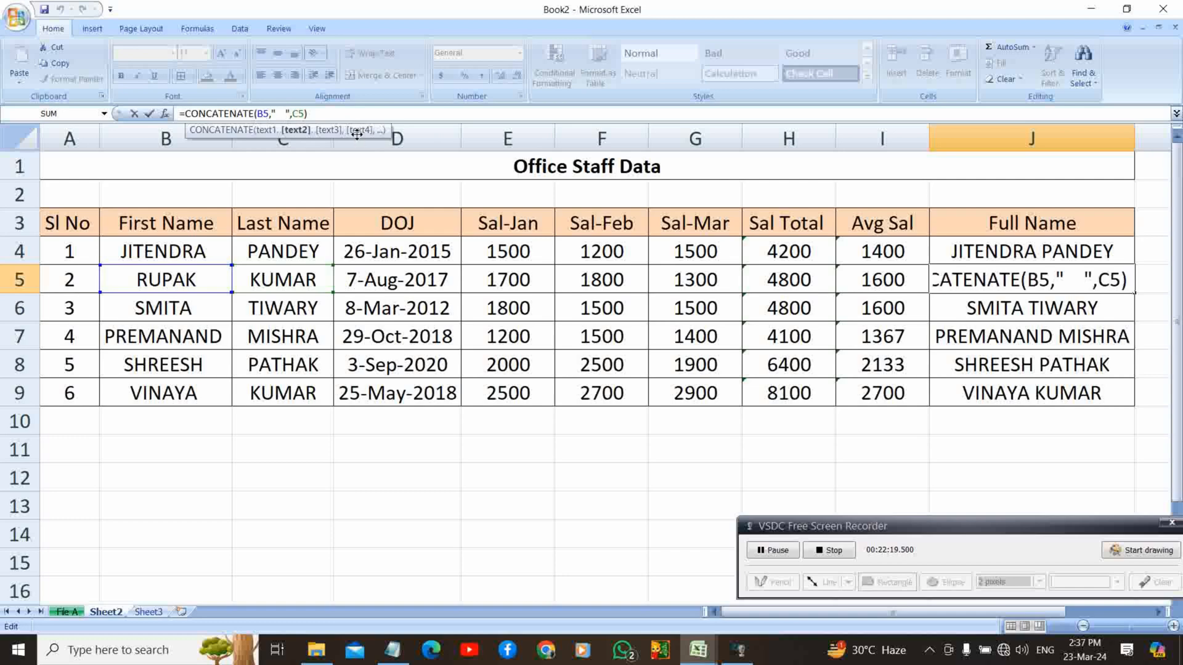
{"action": "key", "text": "BackSpace"}
{"action": "key", "text": "BackSpace"}
{"action": "key", "text": "BackSpace"}
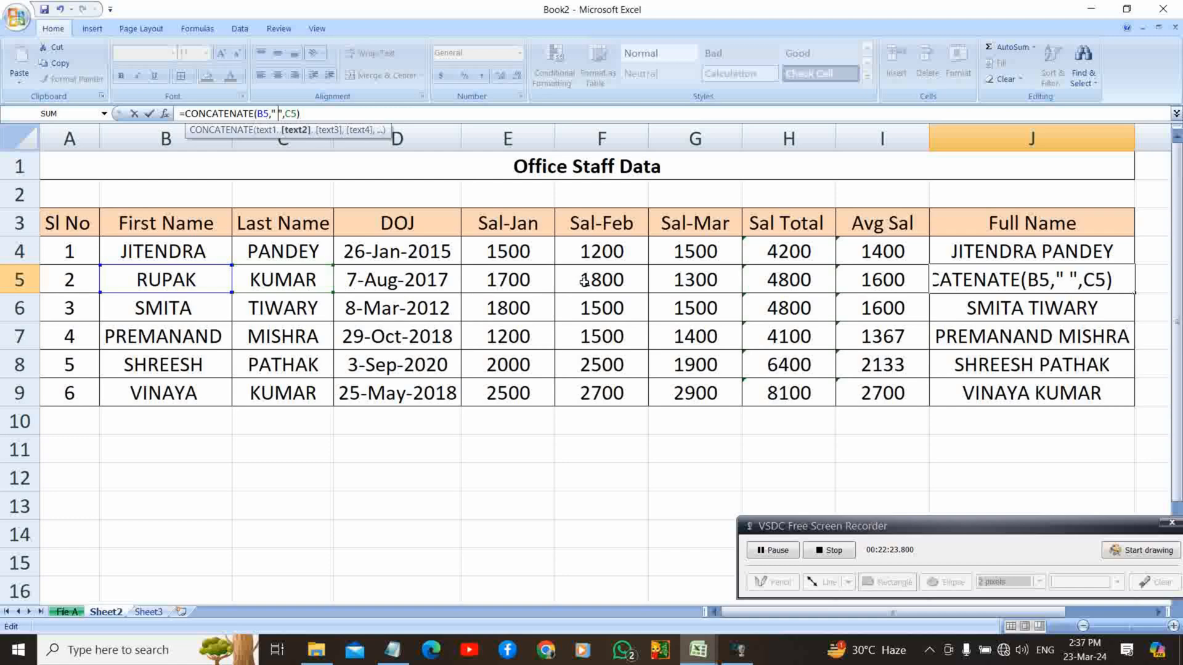
{"action": "key", "text": "Return"}
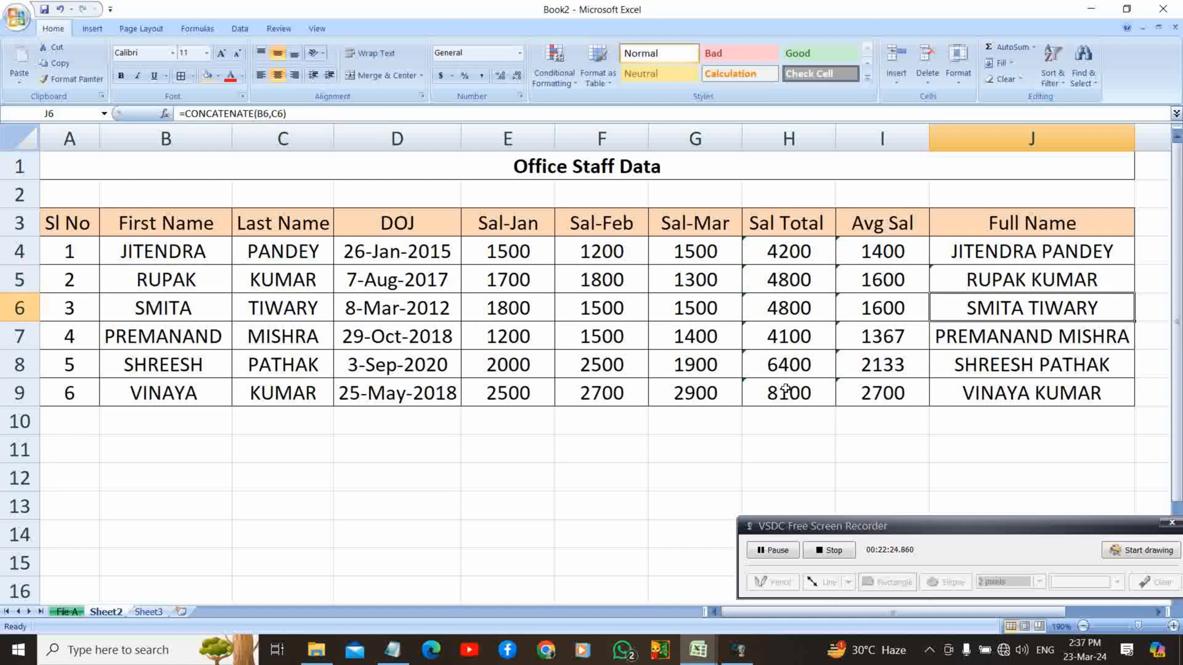
{"action": "left_click", "coordinate": [1003, 397]}
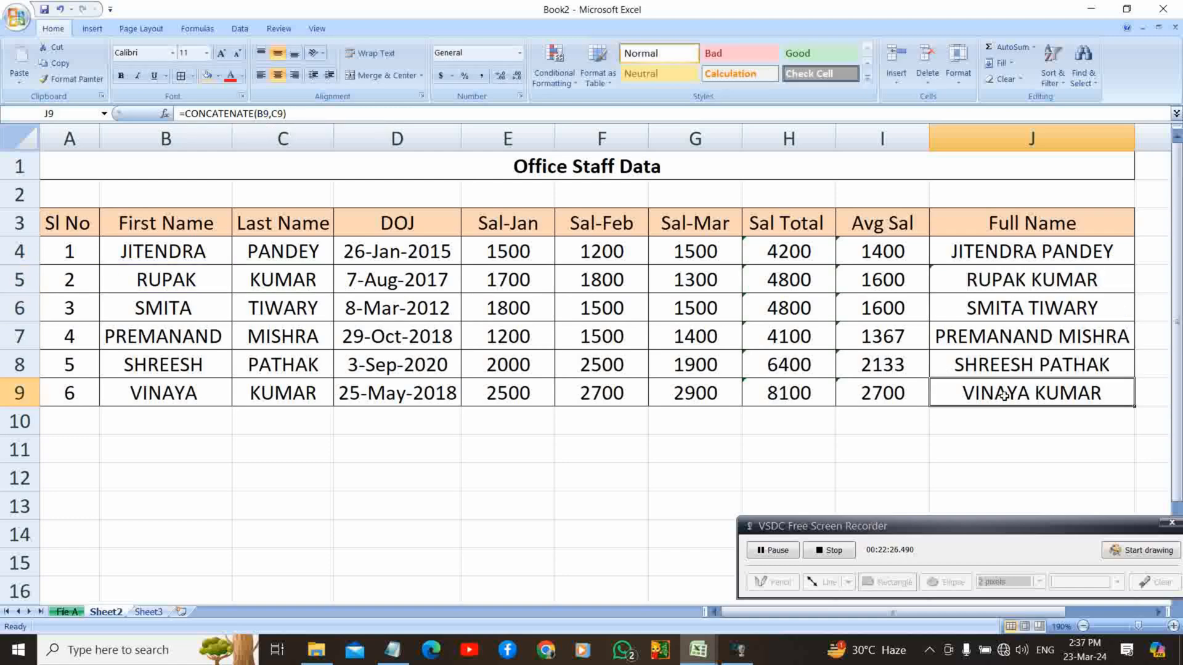
{"action": "left_click", "coordinate": [775, 551]}
{"action": "left_click", "coordinate": [534, 253]}
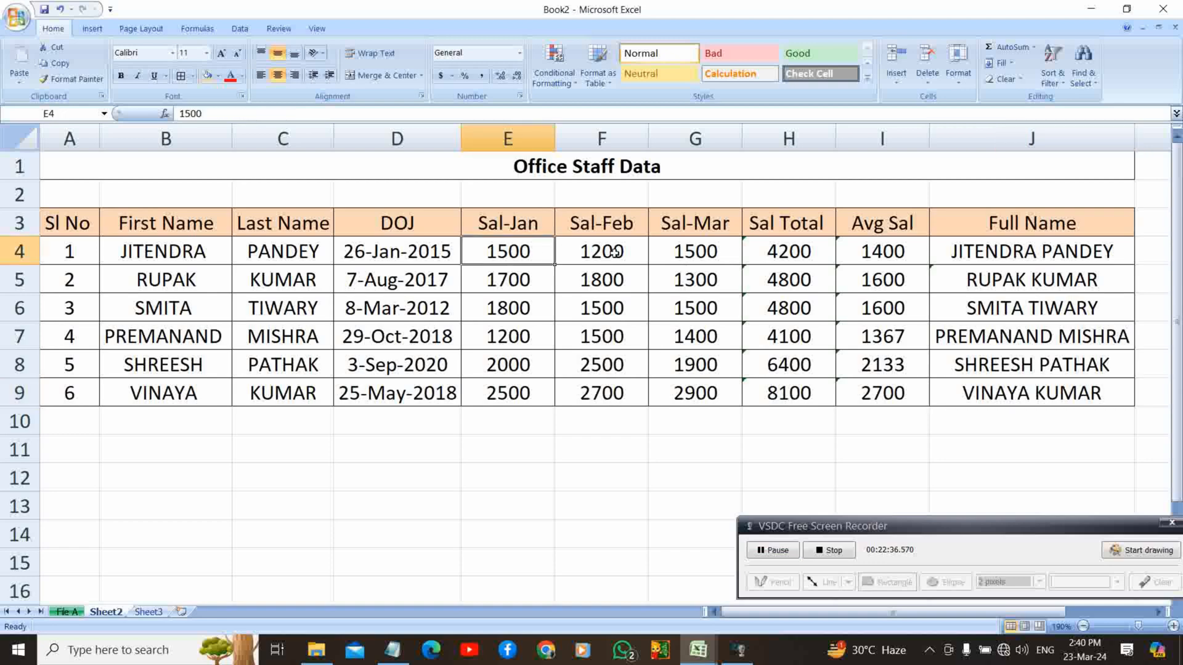
Set the Sal-Mar value in G4 to 1400 and check how the total and average formulas in row 4 respond.
{"action": "left_click", "coordinate": [613, 253]}
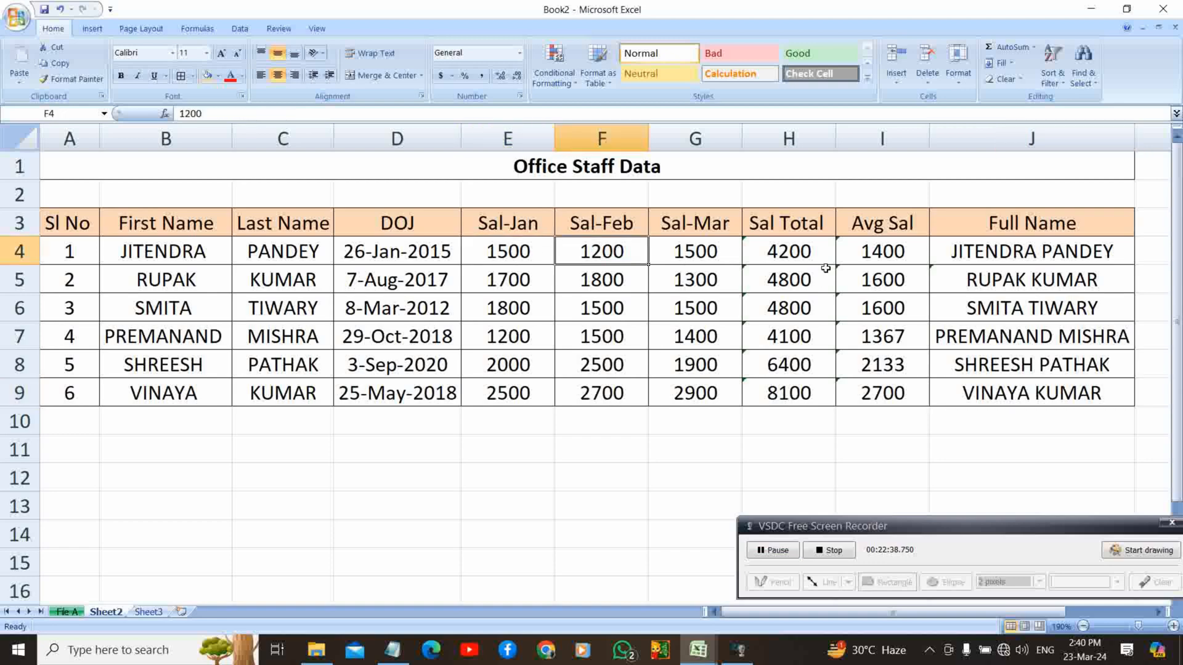
{"action": "left_click", "coordinate": [906, 246]}
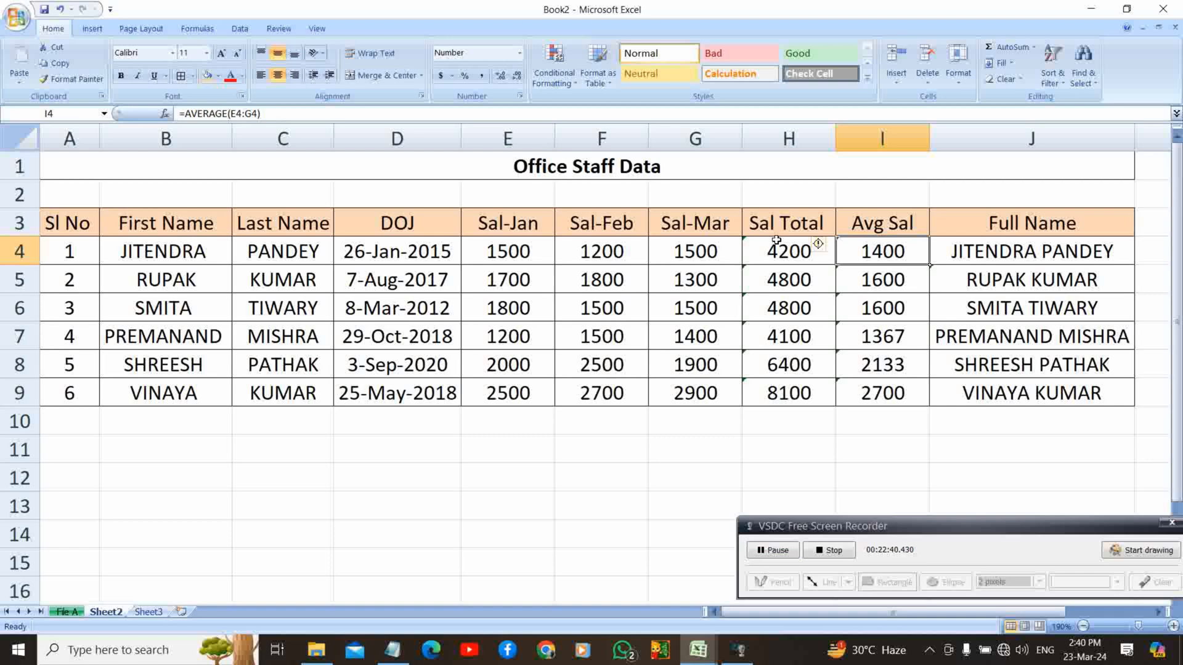
{"action": "left_click", "coordinate": [716, 247]}
{"action": "double_click", "coordinate": [694, 253]}
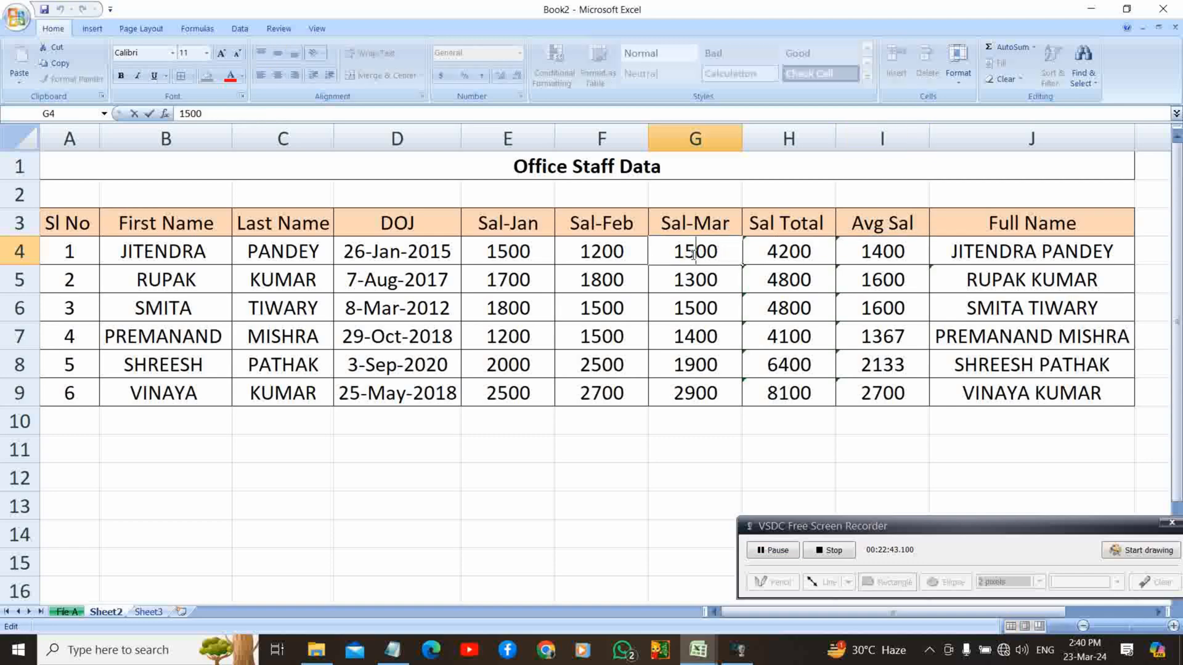
{"action": "key", "text": "BackSpace"}
{"action": "type", "text": "4"}
{"action": "key", "text": "Return"}
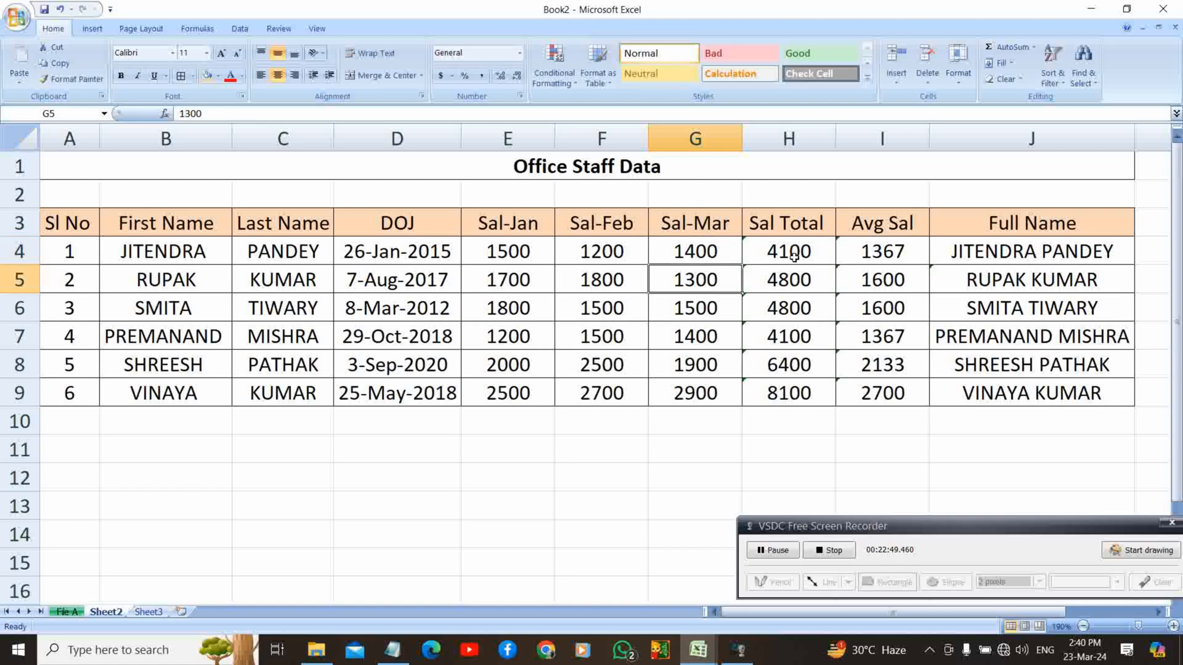
{"action": "left_click", "coordinate": [885, 253]}
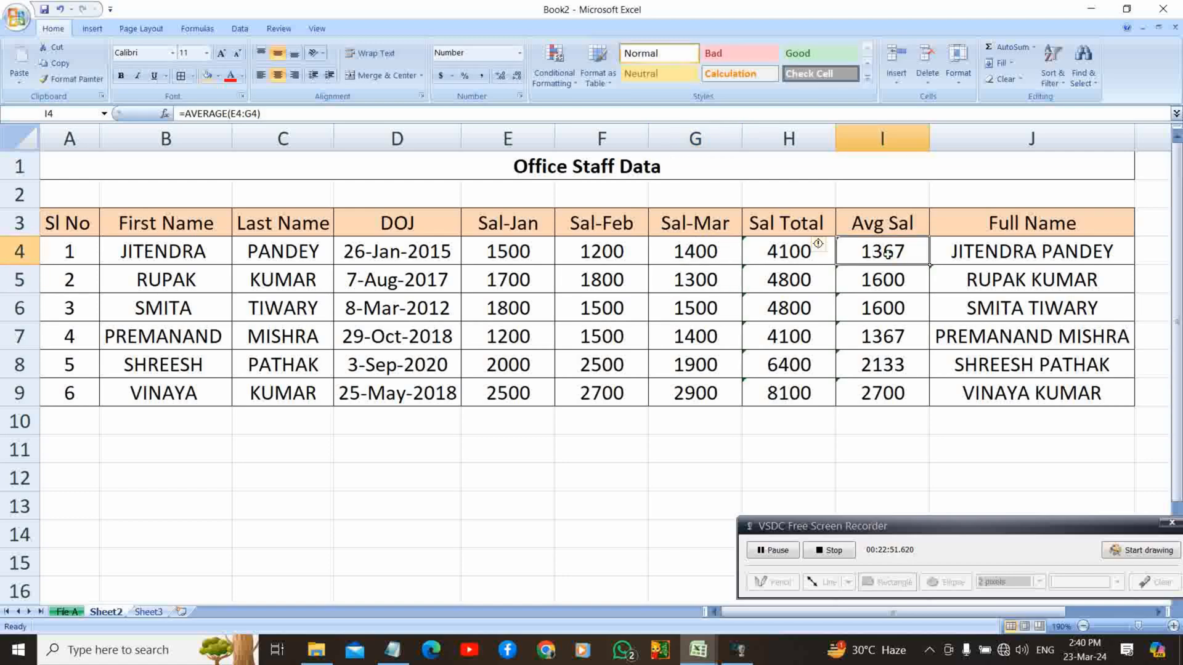
{"action": "left_click", "coordinate": [716, 251]}
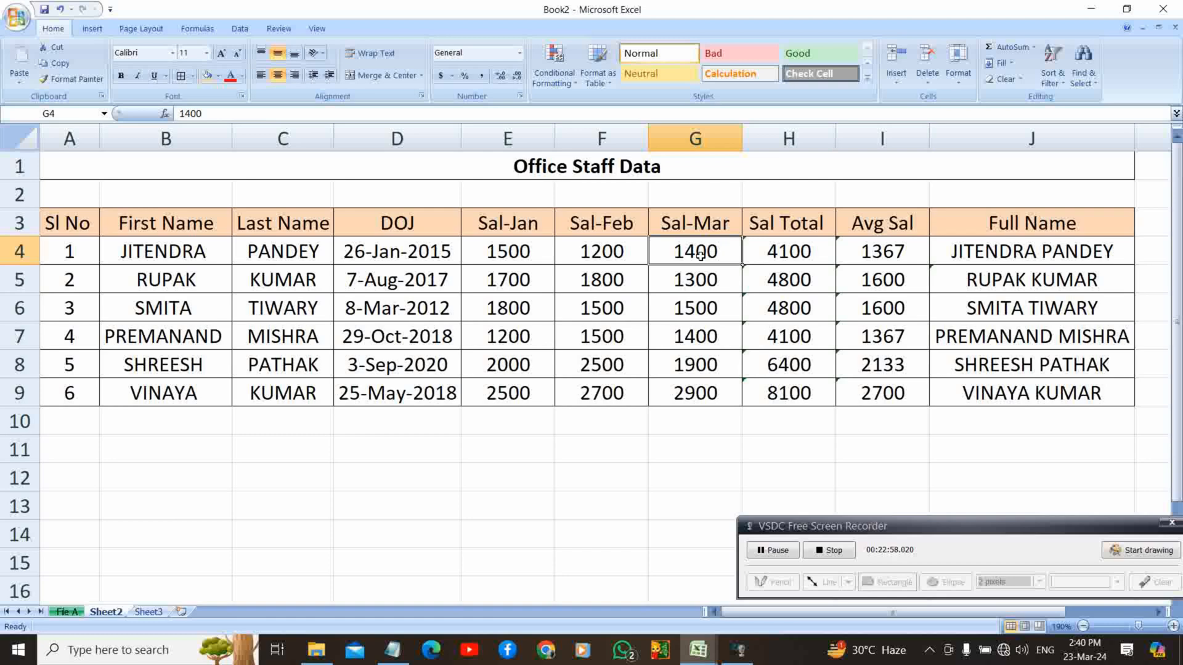
{"action": "left_click", "coordinate": [780, 251]}
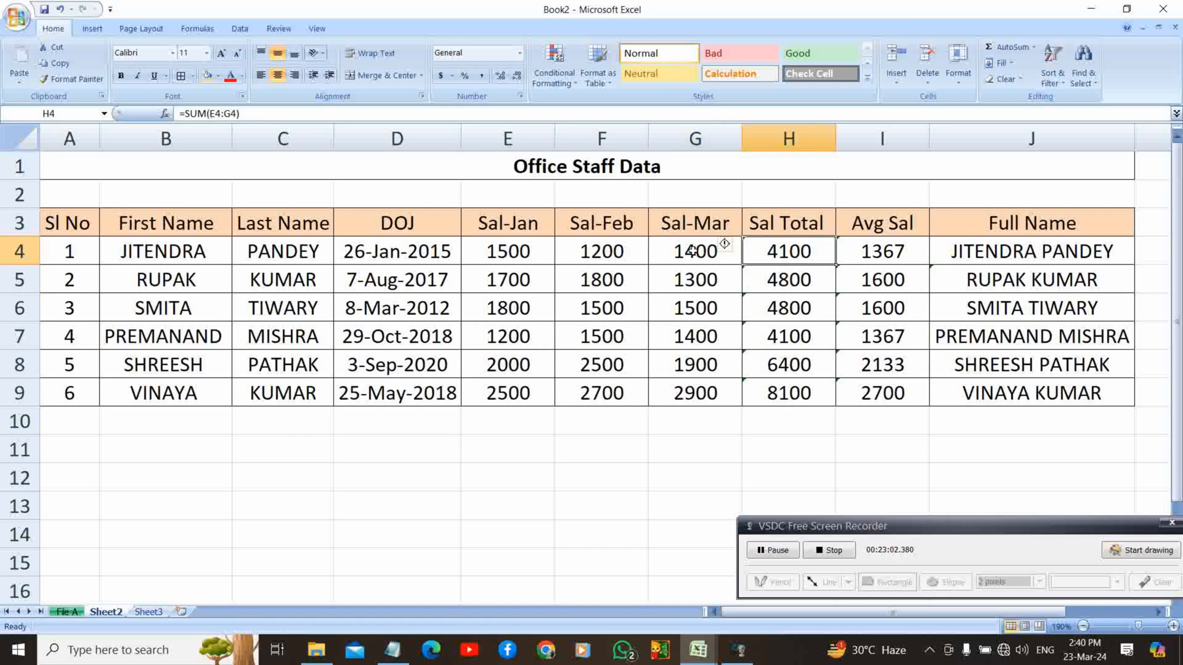
Set the Sal-Mar value in G4 back to 1500 and check the row's total and average cells.
{"action": "double_click", "coordinate": [694, 250]}
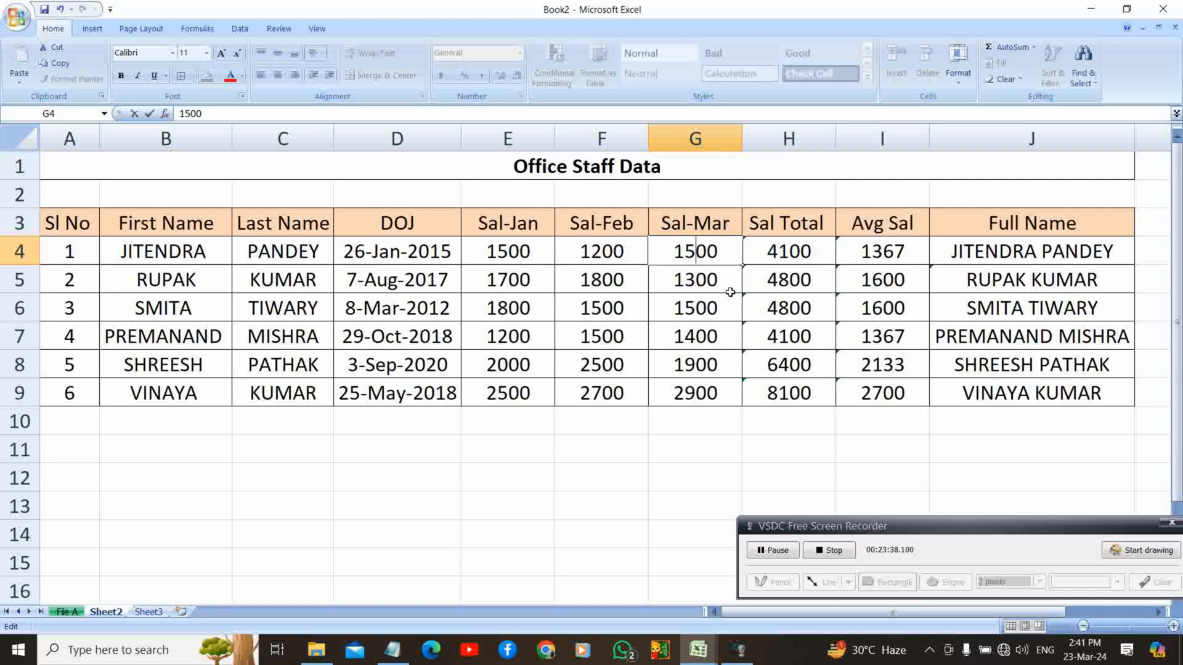
{"action": "left_click", "coordinate": [760, 251]}
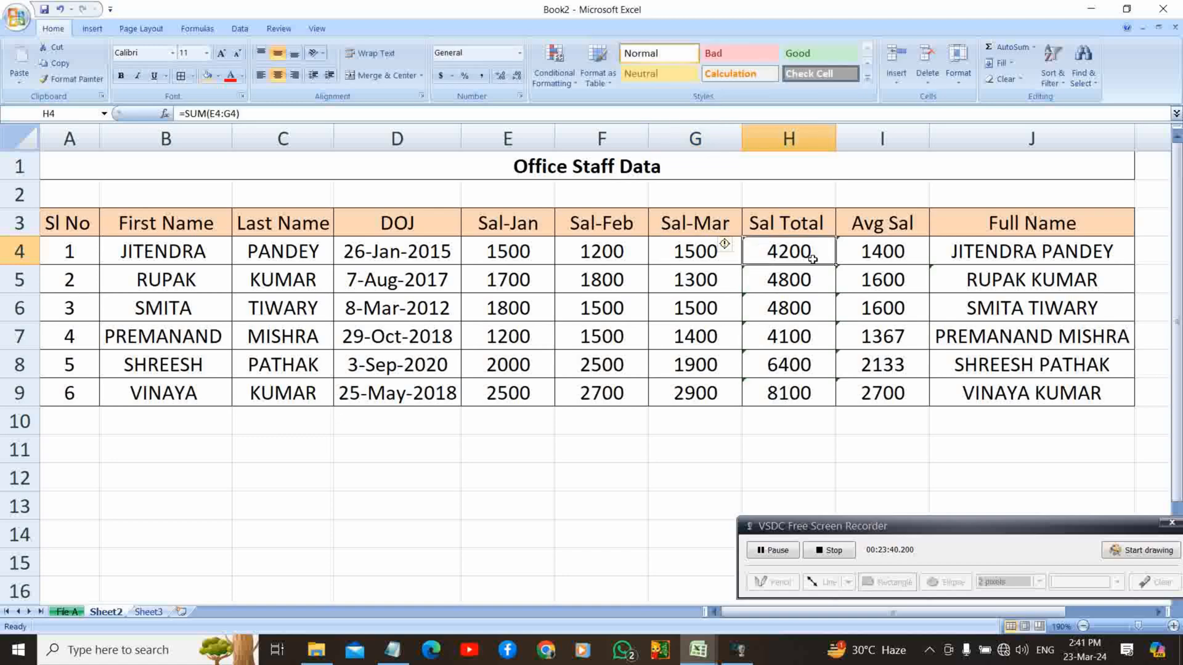
{"action": "left_click", "coordinate": [872, 252]}
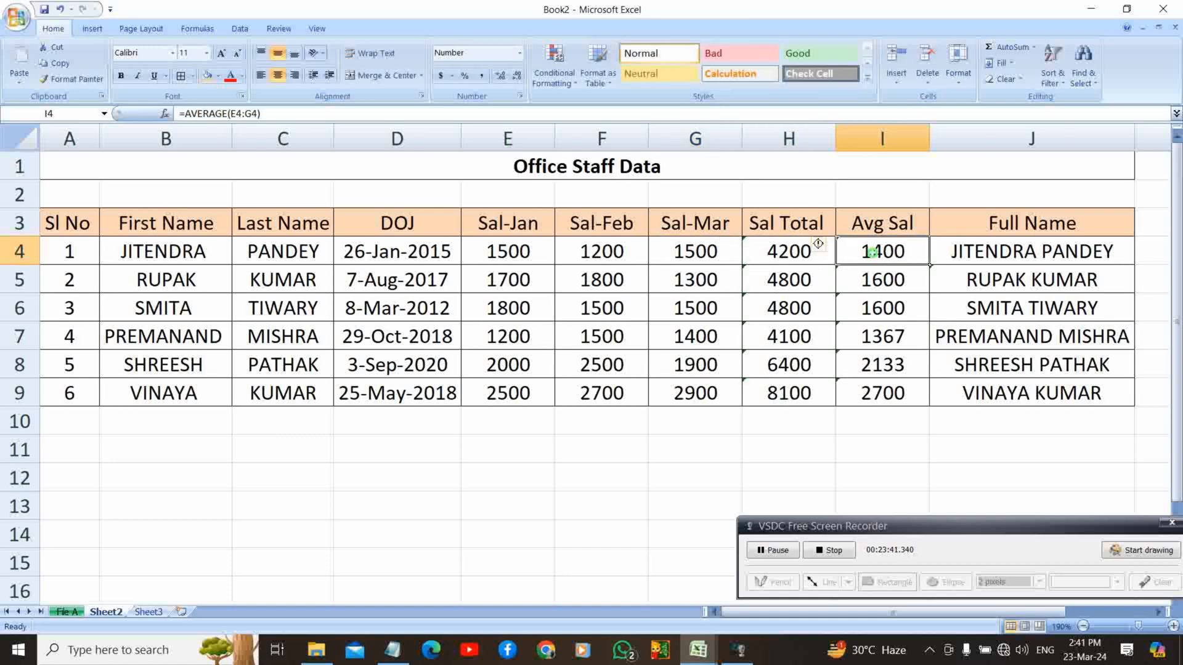
Replace the Sal Total formulas in H4:H9 with their results by copying and pasting them in place as Values Only.
{"action": "left_click", "coordinate": [809, 254]}
{"action": "key", "text": "shift+Down"}
{"action": "key", "text": "shift+Down"}
{"action": "key", "text": "shift+Down"}
{"action": "key", "text": "shift+Down"}
{"action": "key", "text": "shift+Down"}
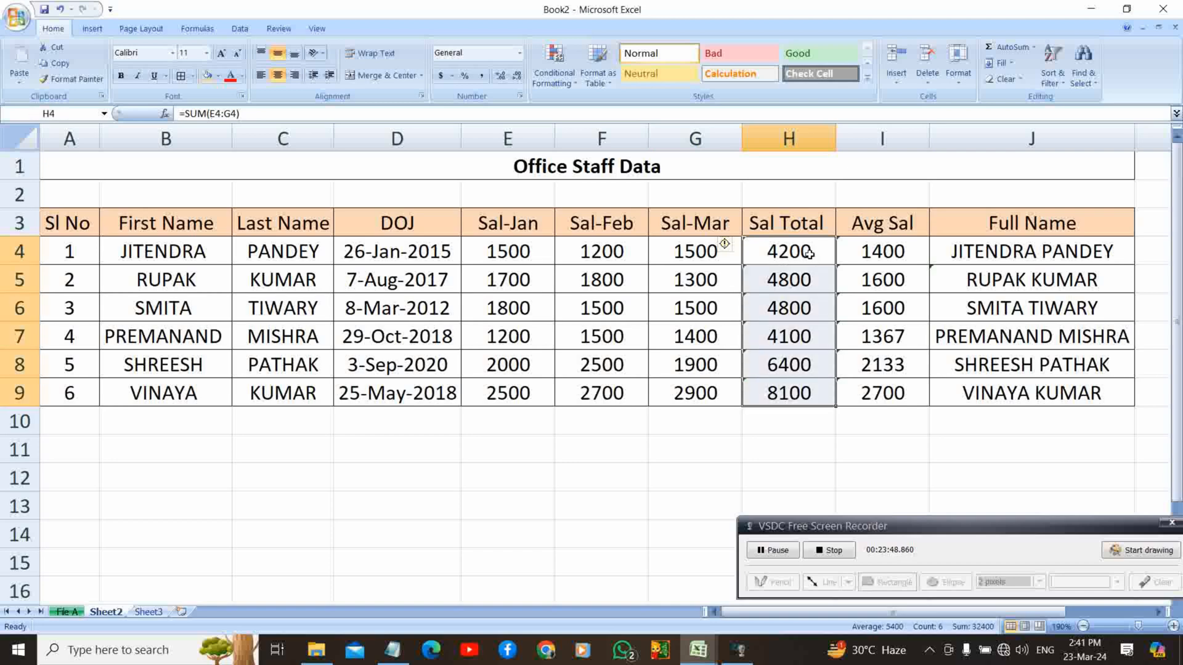
{"action": "key", "text": "ctrl+c"}
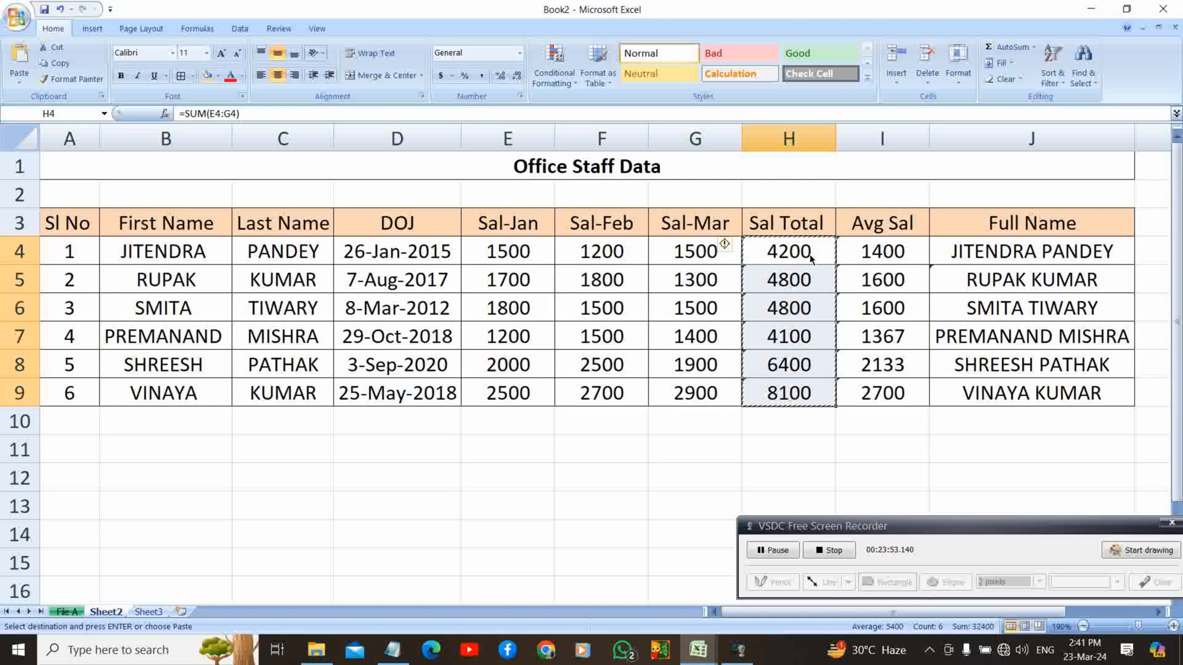
{"action": "key", "text": "ctrl+v"}
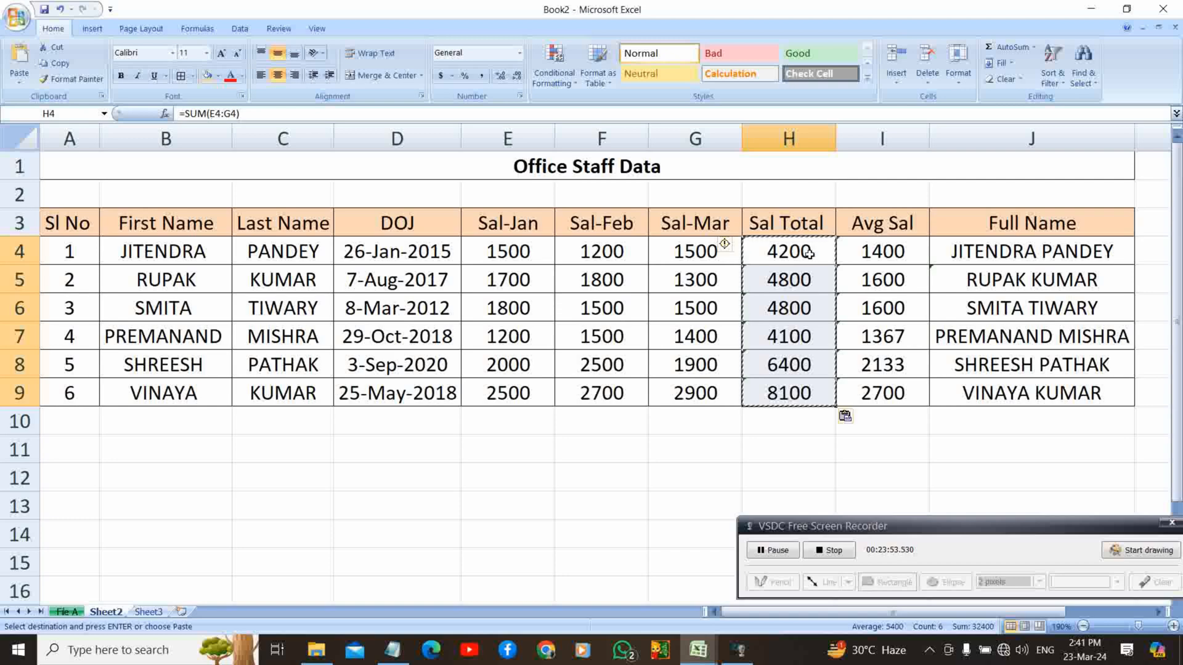
{"action": "left_click", "coordinate": [851, 417]}
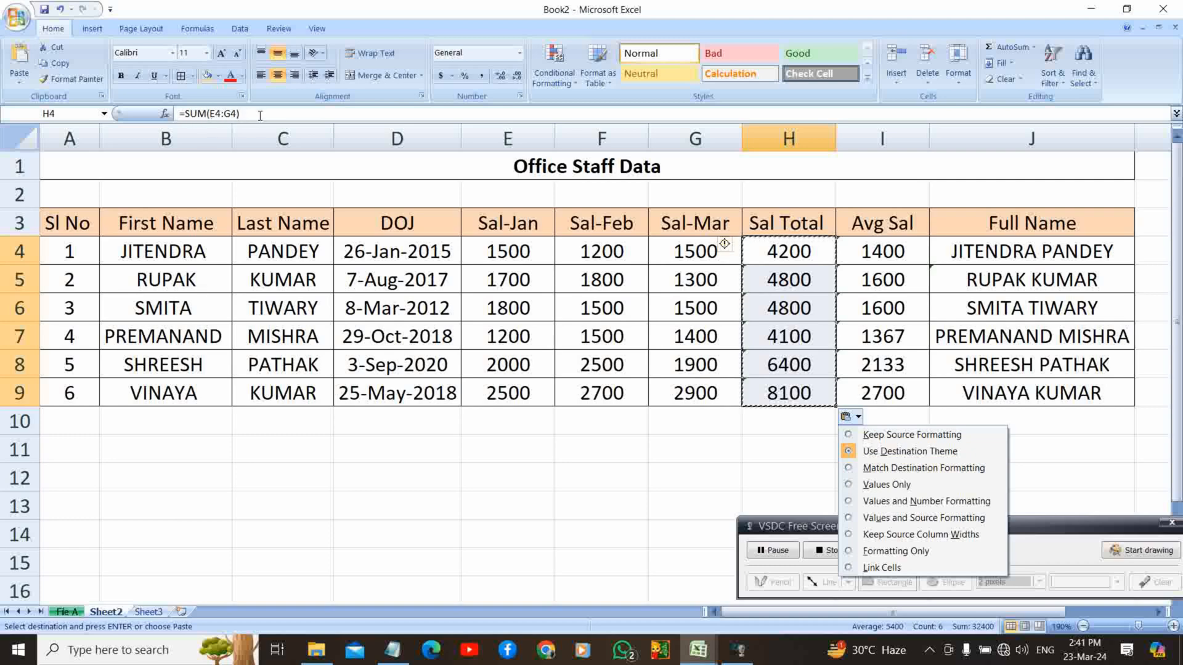
{"action": "left_click", "coordinate": [874, 486]}
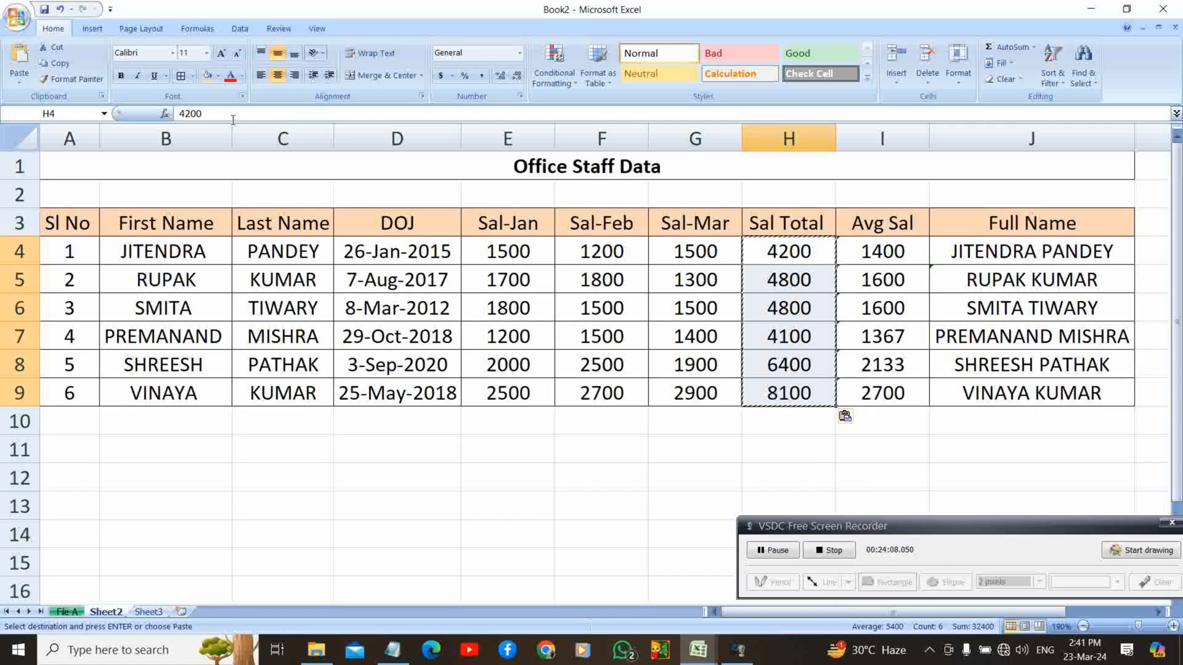
Examine the content of the Sal Total cells, starting with H4, to see whether they hold formulas or plain values.
{"action": "left_click", "coordinate": [184, 114]}
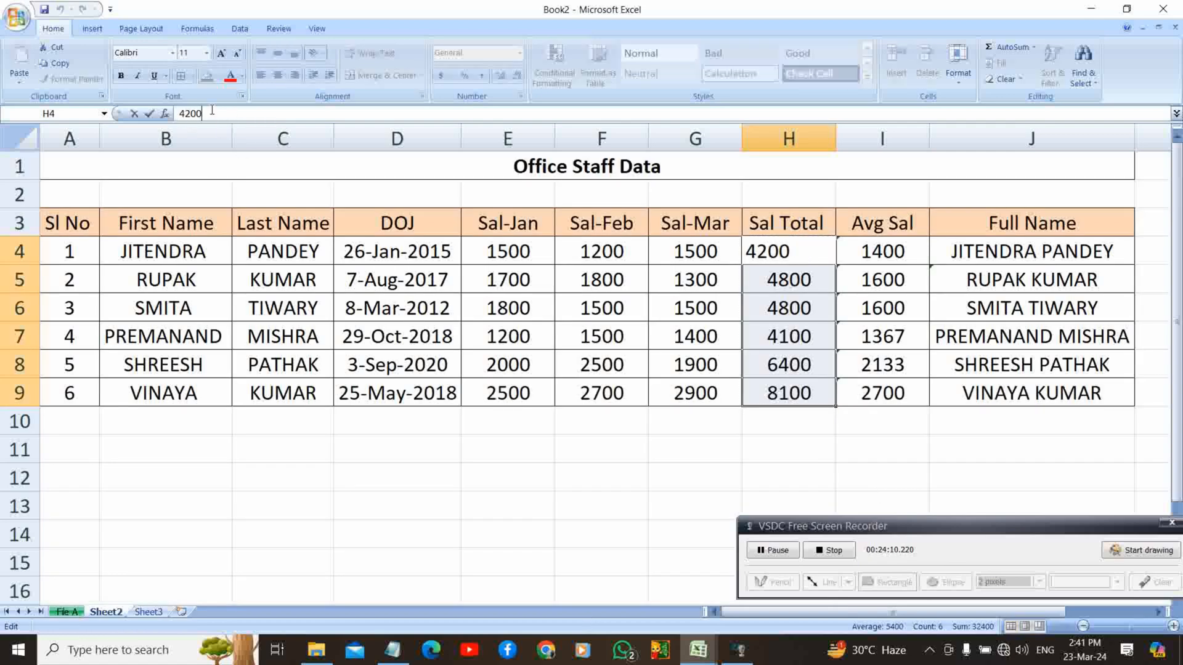
{"action": "left_click", "coordinate": [1130, 550]}
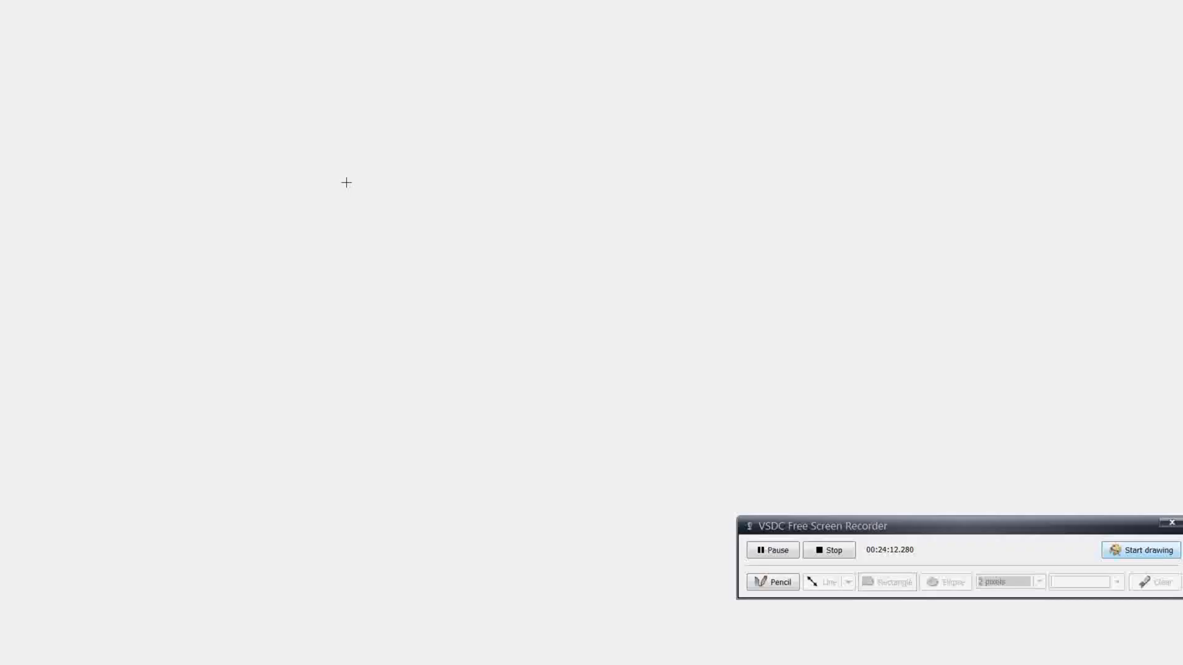
{"action": "left_click_drag", "start_coordinate": [131, 90], "coordinate": [245, 148]}
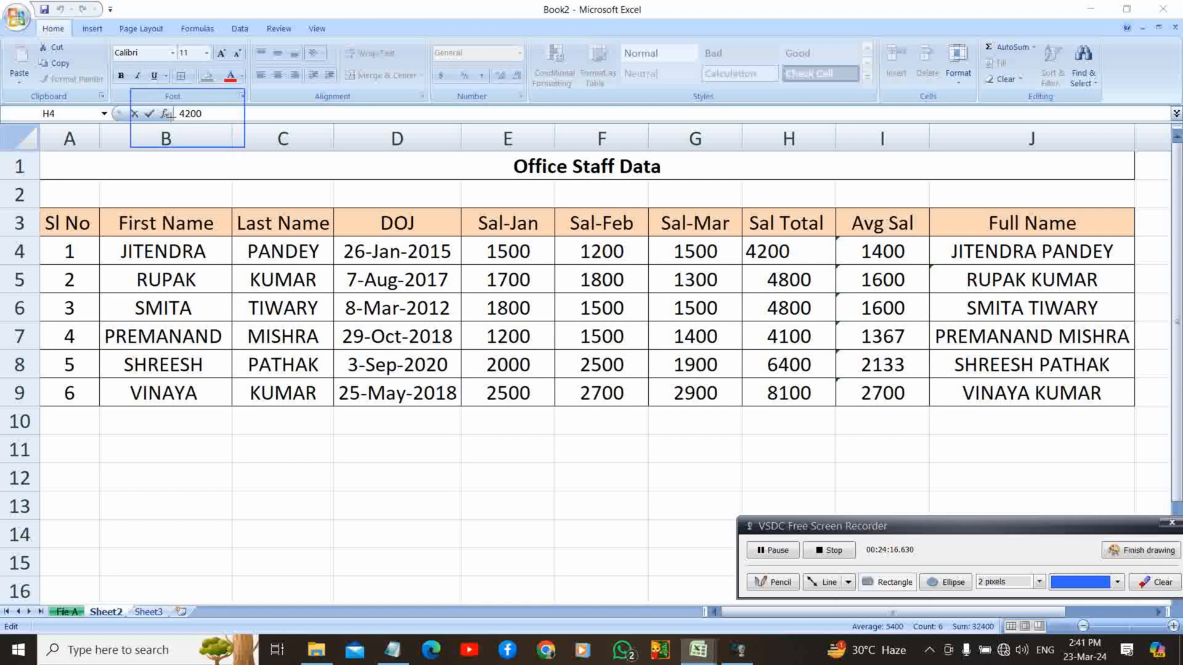
{"action": "mouse_move", "coordinate": [171, 116]}
{"action": "left_mouse_down"}
{"action": "mouse_move", "coordinate": [208, 128]}
{"action": "mouse_move", "coordinate": [202, 96]}
{"action": "mouse_move", "coordinate": [208, 138]}
{"action": "left_mouse_up"}
{"action": "left_click", "coordinate": [1123, 553]}
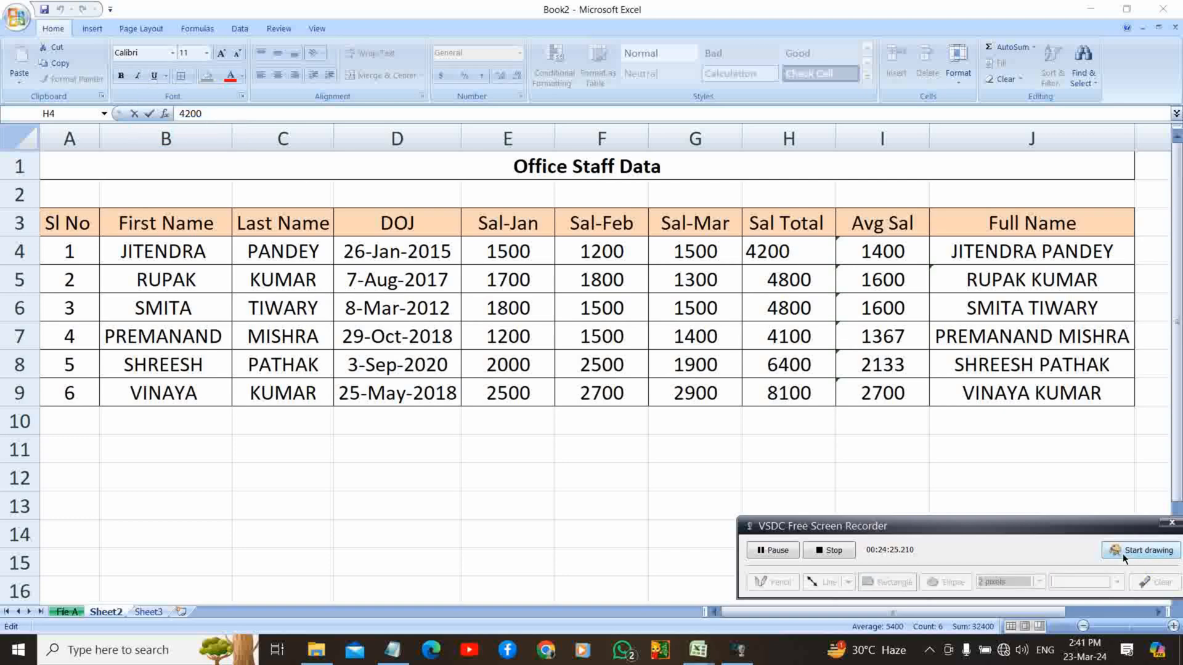
{"action": "left_click", "coordinate": [777, 251]}
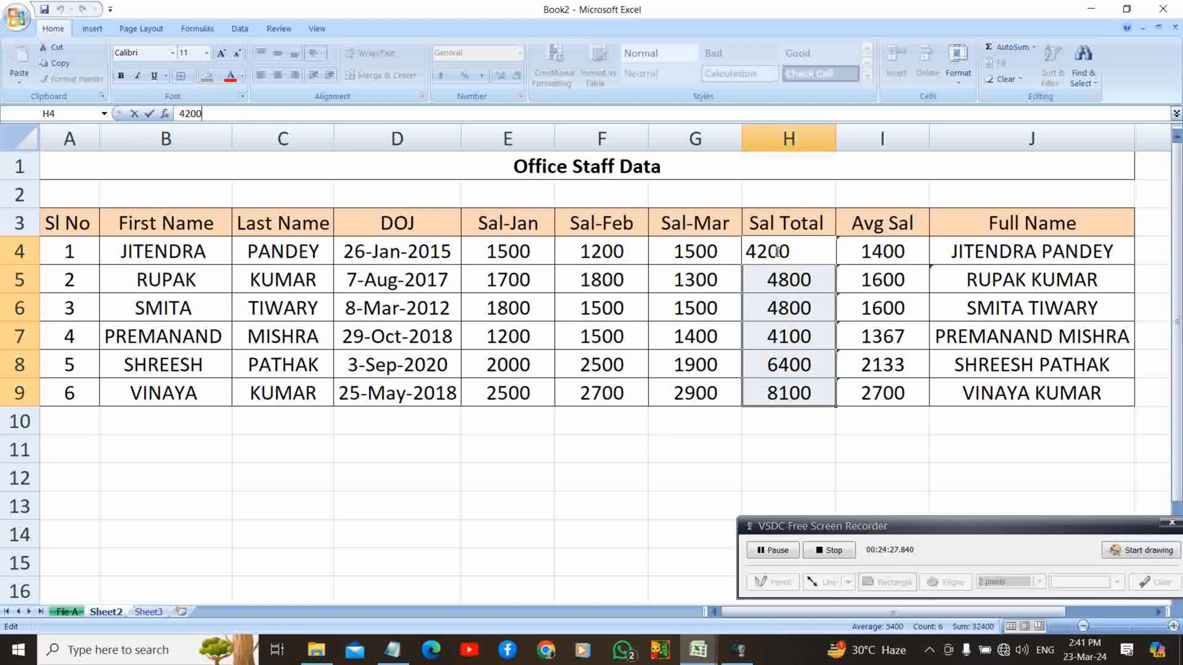
{"action": "left_click", "coordinate": [765, 222]}
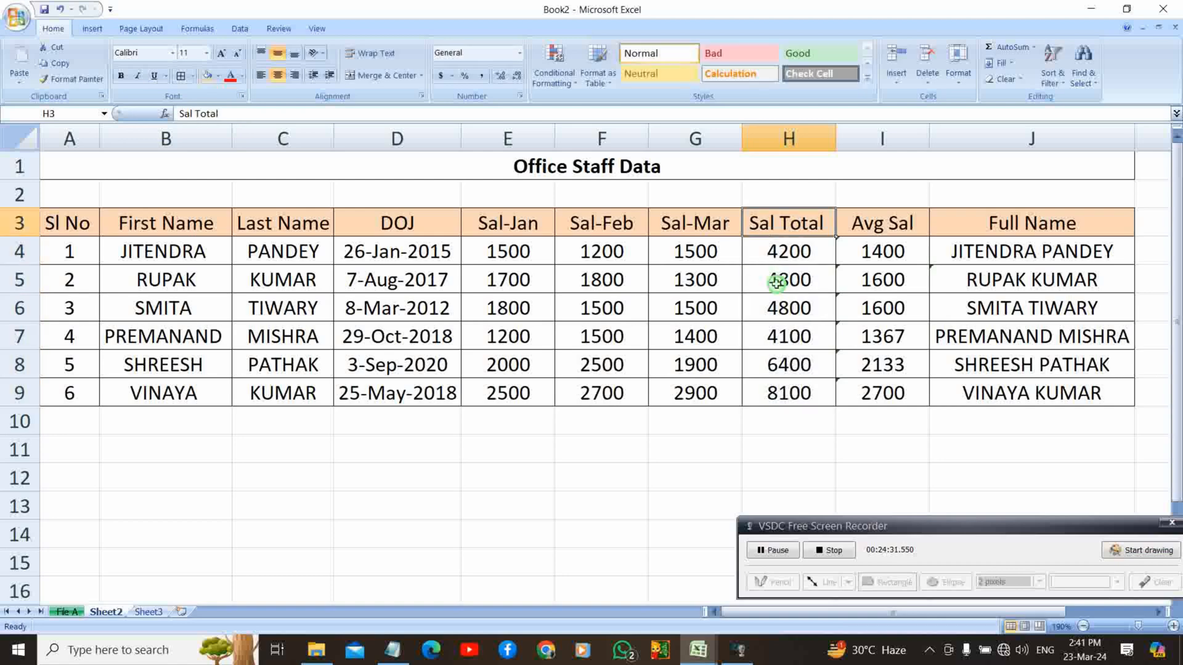
{"action": "left_click", "coordinate": [777, 283]}
{"action": "left_click", "coordinate": [782, 257]}
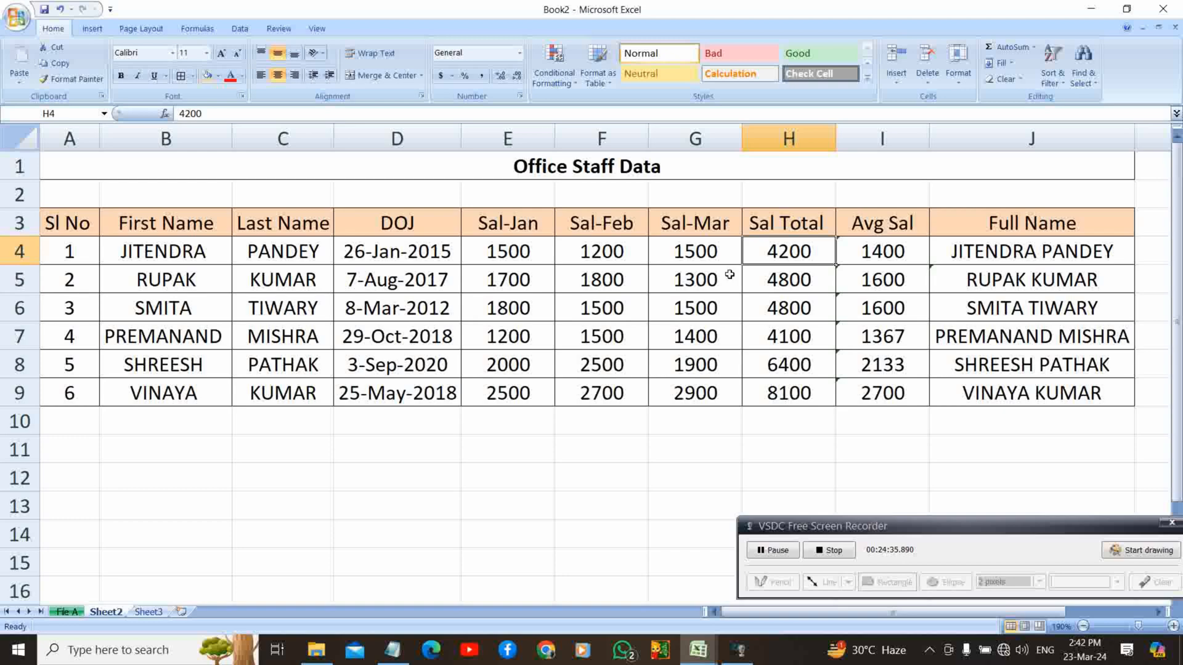
Set the Sal-Feb value in F4 to 1500 and check whether the total in H4 and the average in I4 update.
{"action": "double_click", "coordinate": [630, 250]}
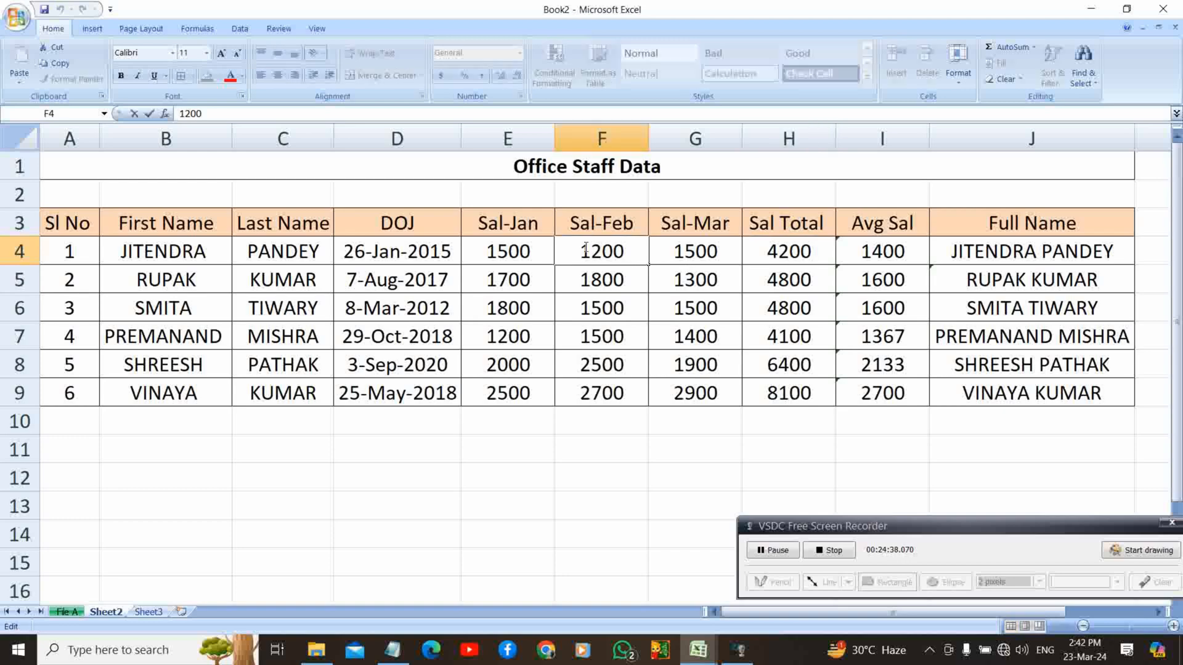
{"action": "left_click", "coordinate": [601, 251]}
{"action": "key", "text": "BackSpace"}
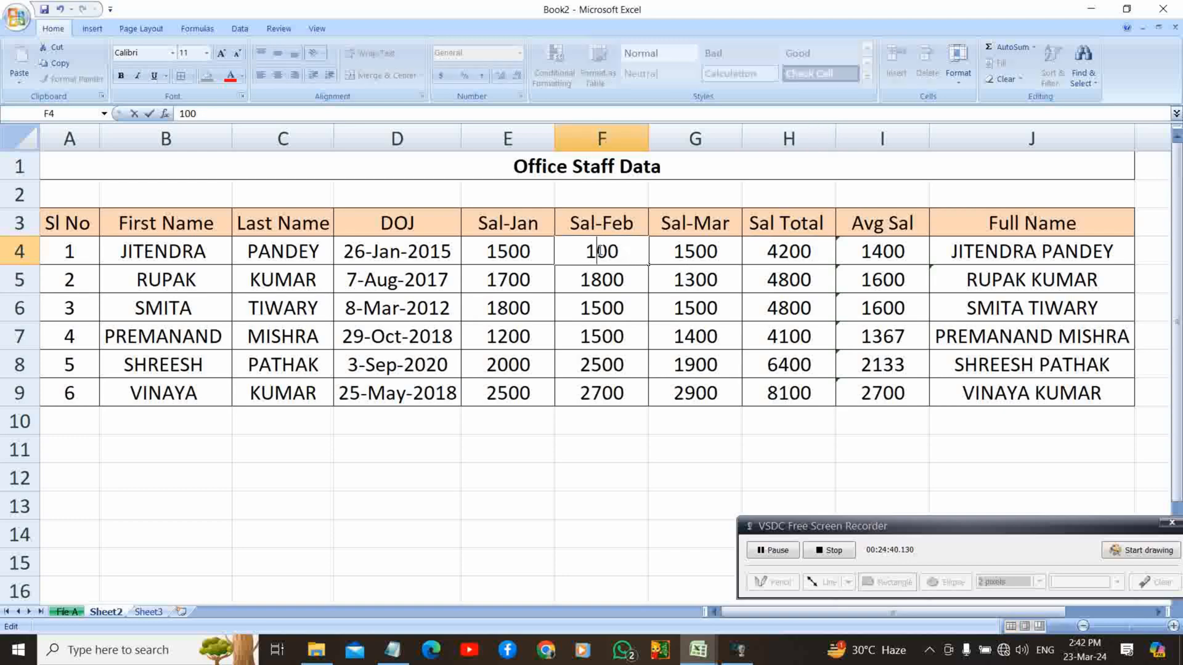
{"action": "type", "text": "5"}
{"action": "key", "text": "Return"}
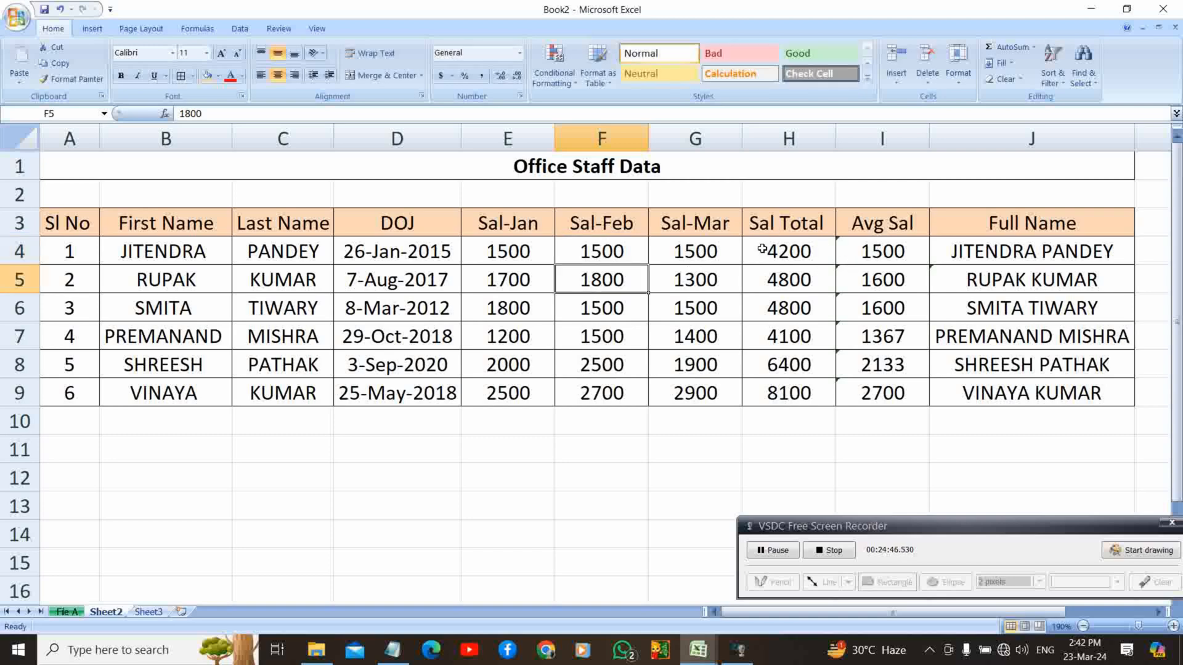
{"action": "double_click", "coordinate": [799, 253]}
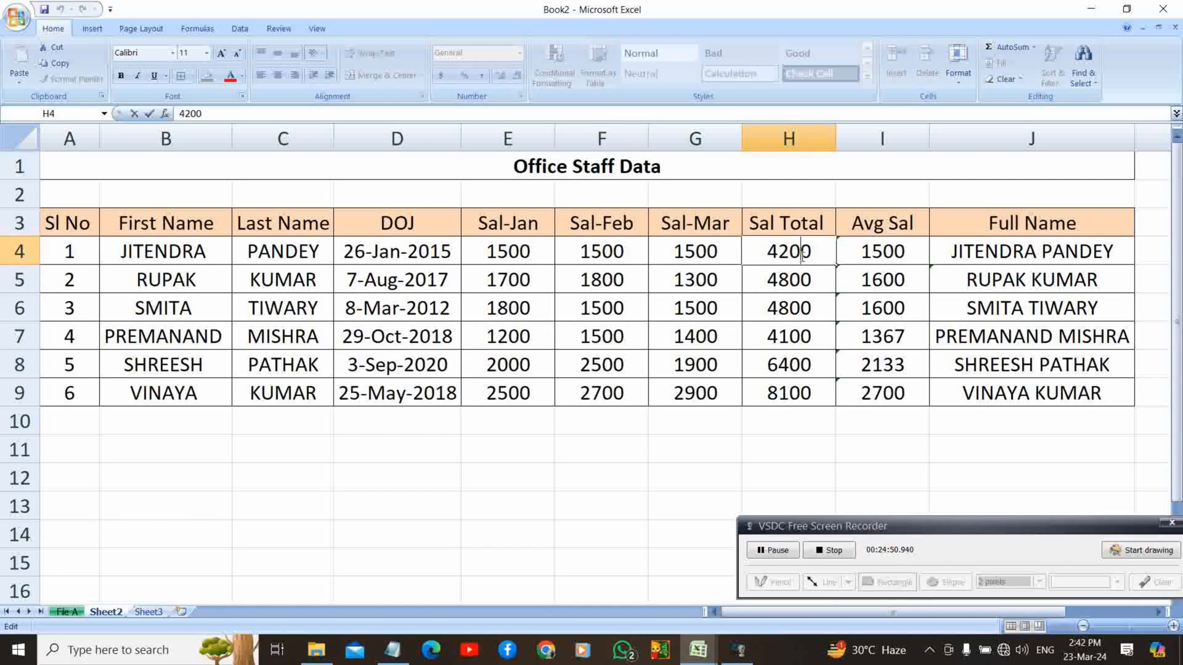
{"action": "left_click", "coordinate": [873, 255]}
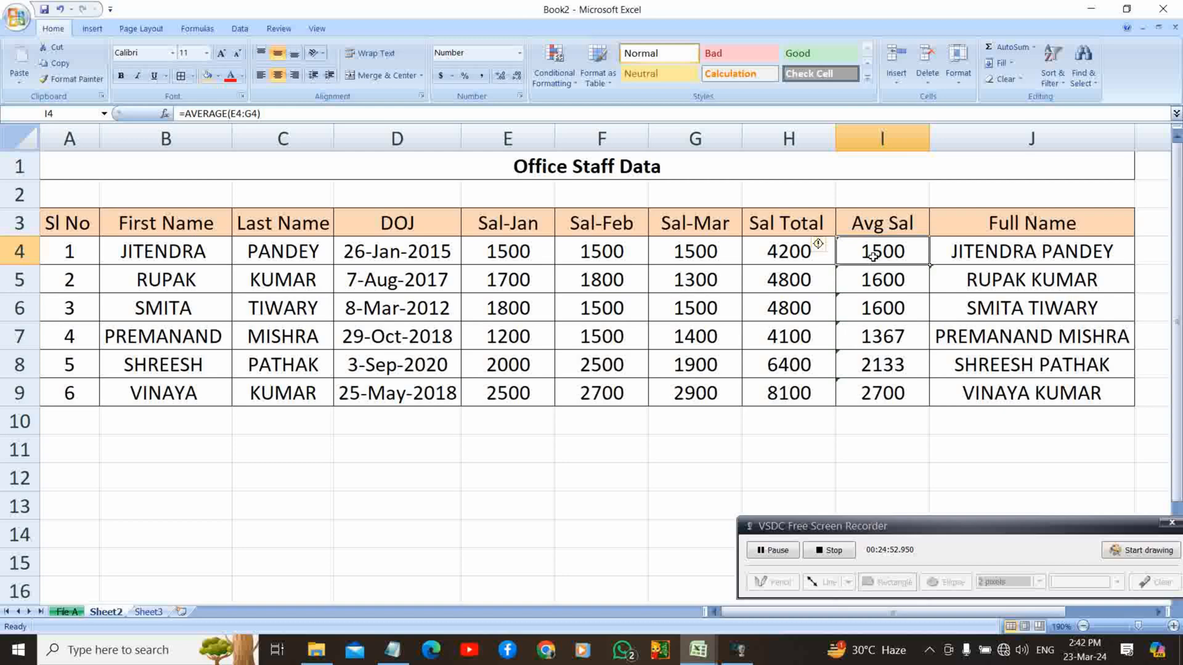
{"action": "left_click", "coordinate": [677, 248]}
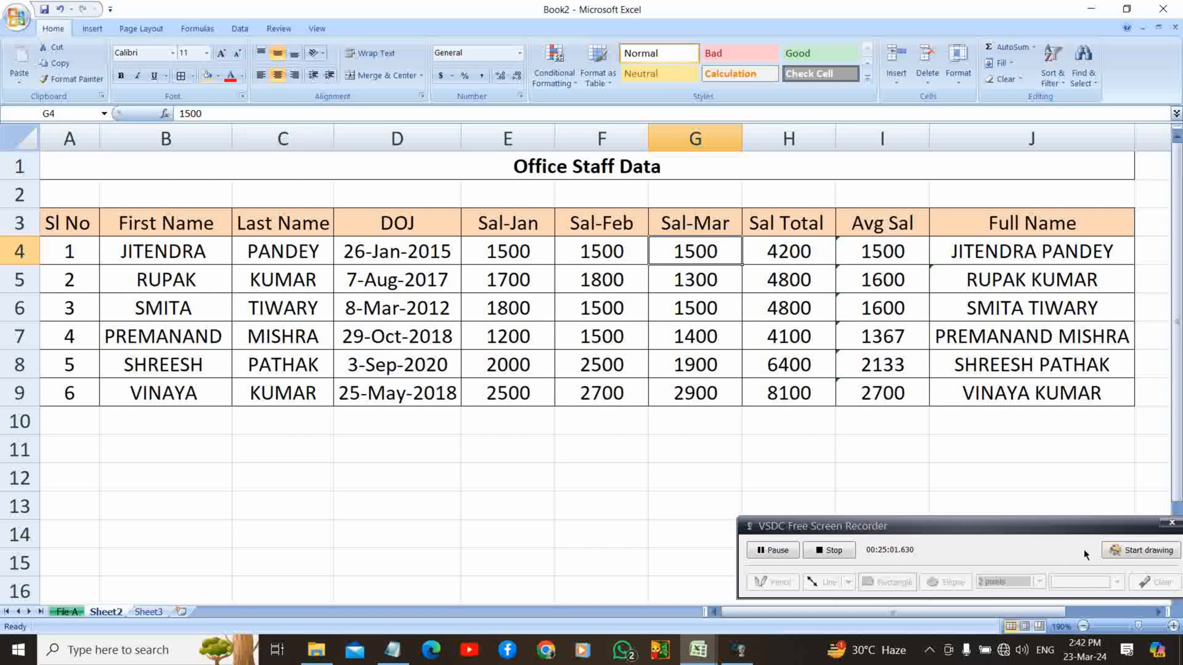
{"action": "left_click", "coordinate": [1139, 551]}
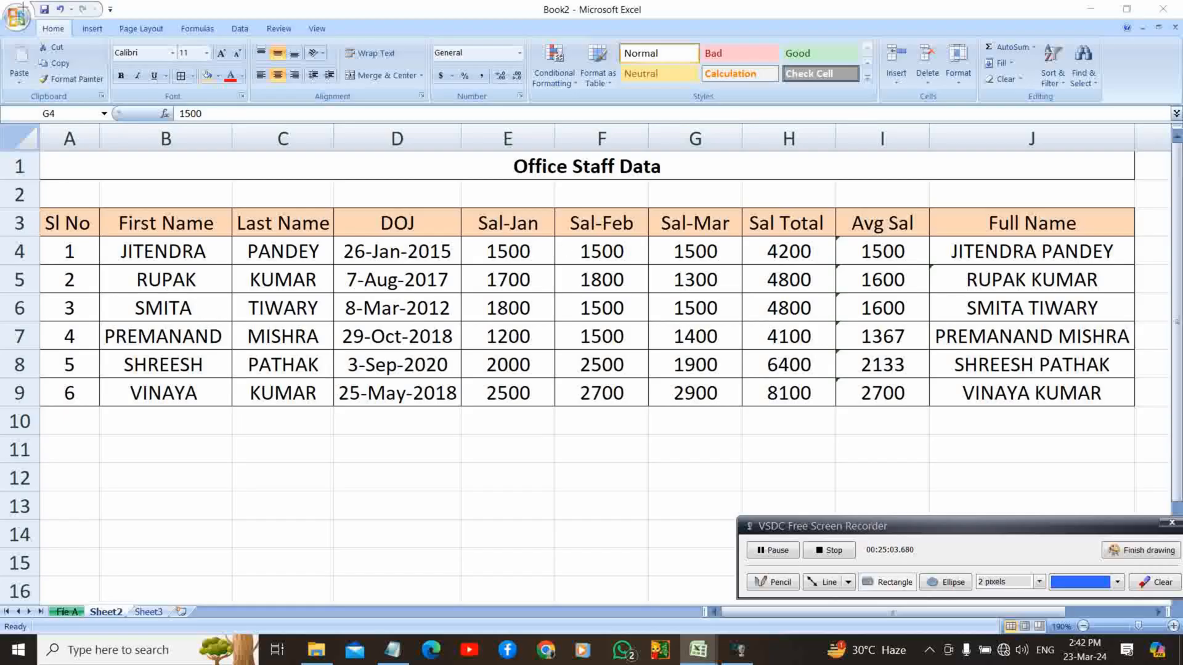
{"action": "left_click_drag", "start_coordinate": [18, 2], "coordinate": [127, 32]}
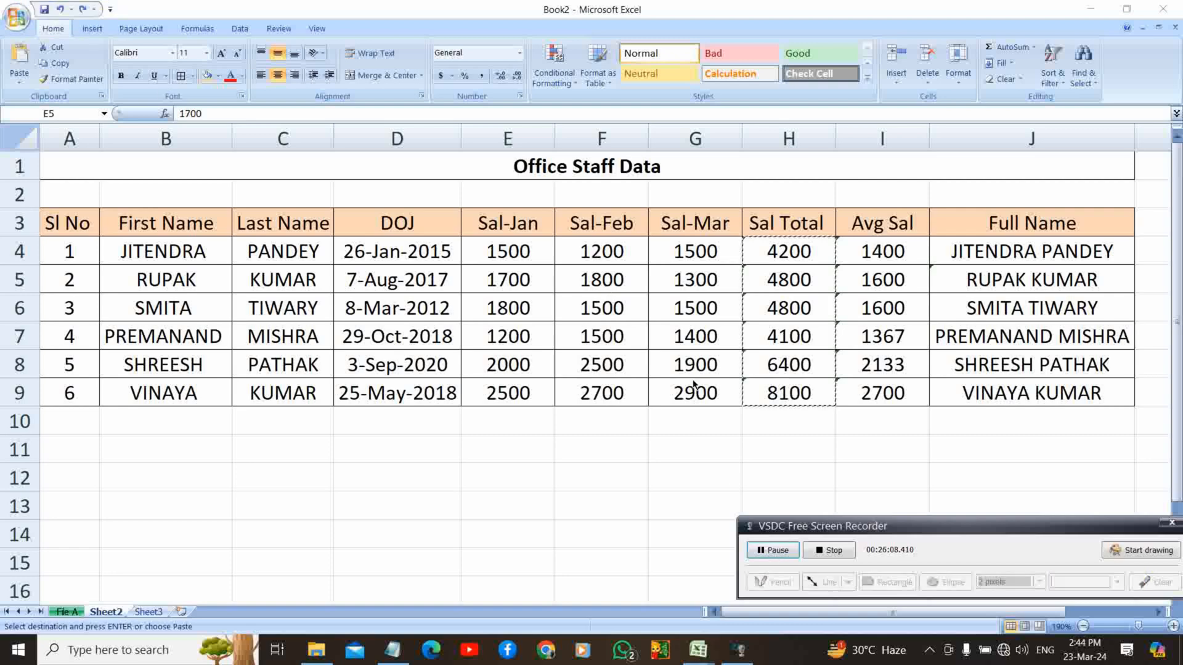
Select the whole staff data range A3:J9, from the Sl No header to the last Full Name entry.
{"action": "left_click", "coordinate": [79, 215]}
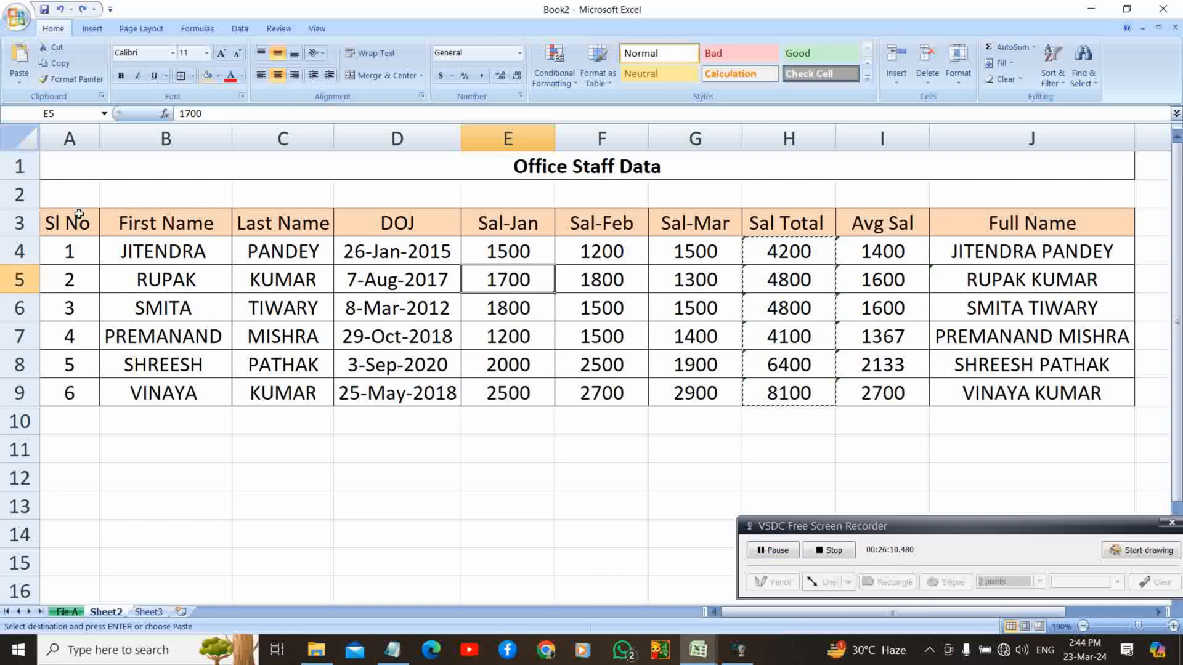
{"action": "left_click", "coordinate": [74, 221]}
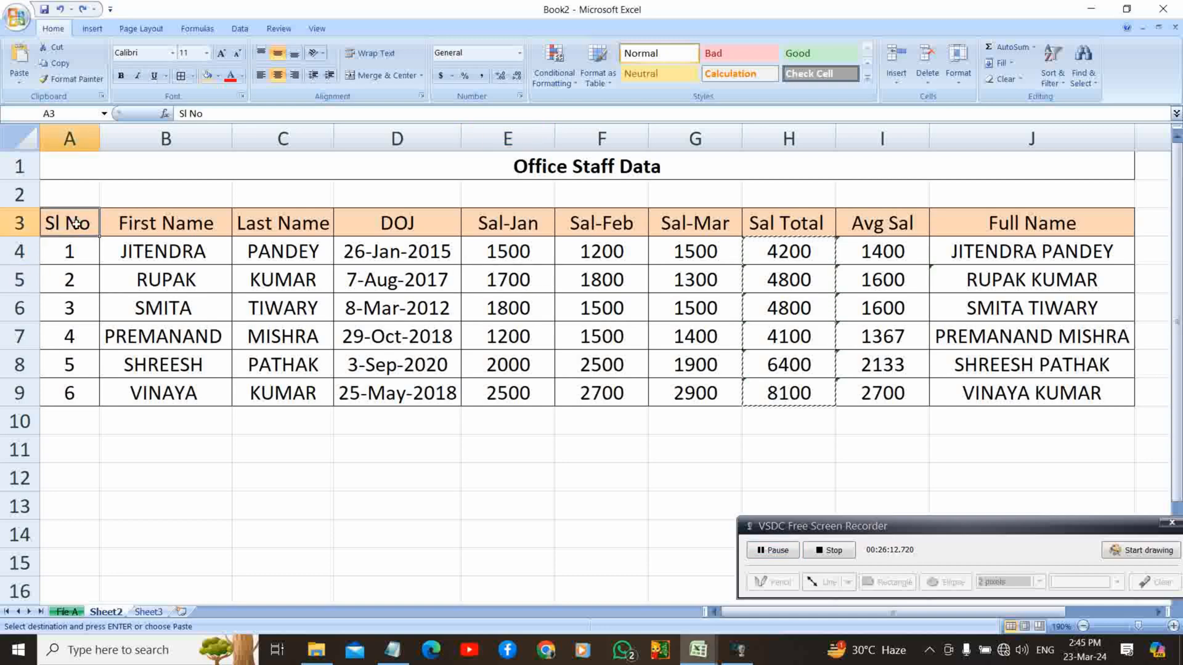
{"action": "key", "text": "ctrl+shift+Right"}
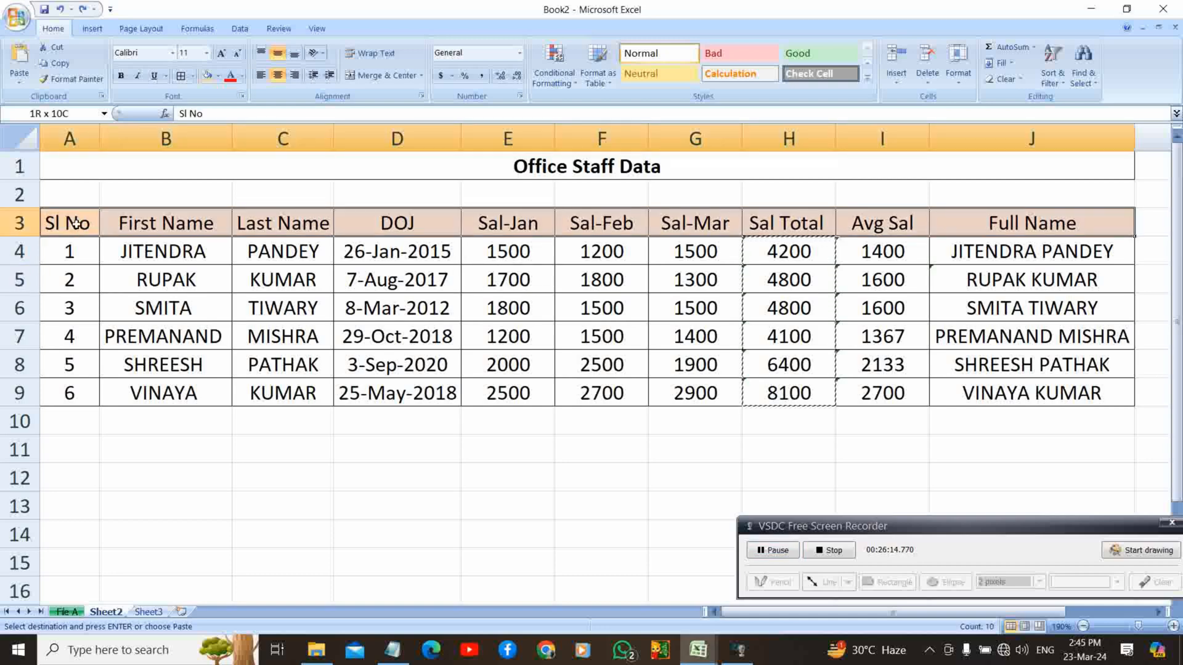
{"action": "key", "text": "ctrl+shift+Down"}
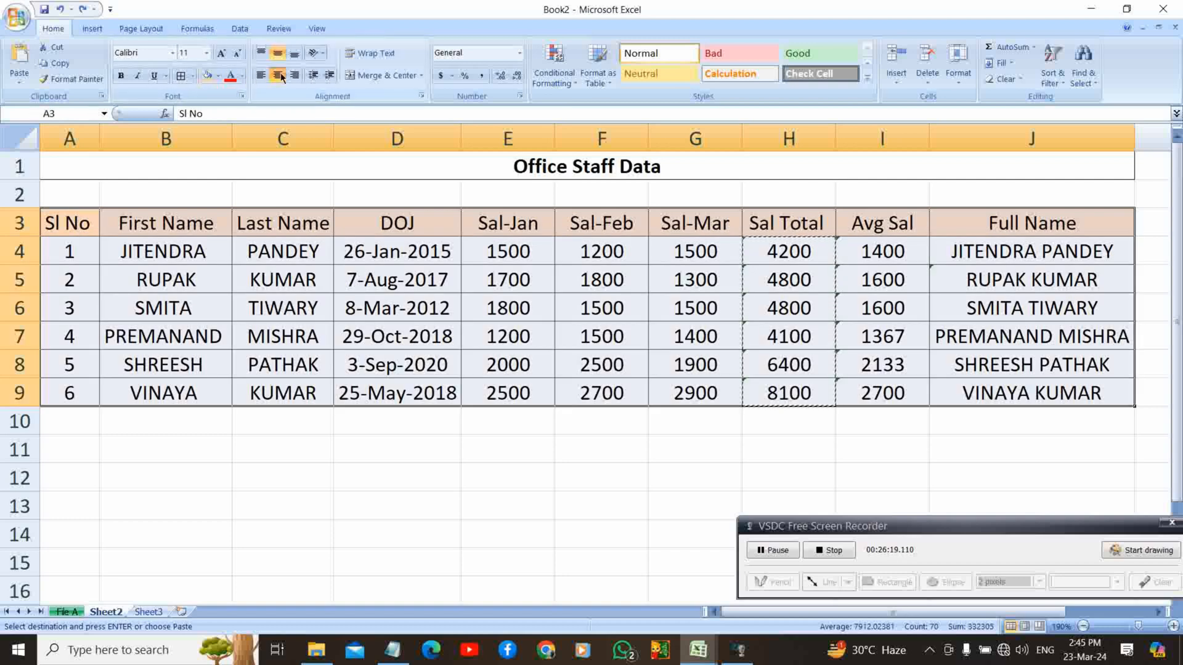
{"action": "left_click", "coordinate": [101, 28]}
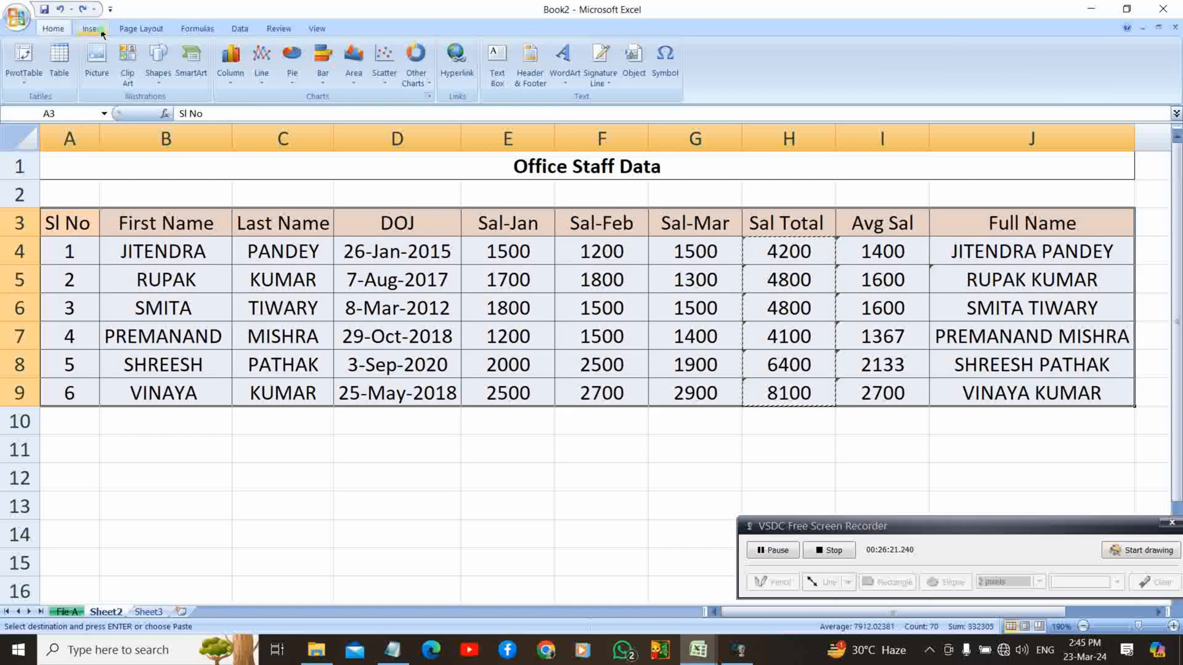
{"action": "left_click", "coordinate": [130, 32]}
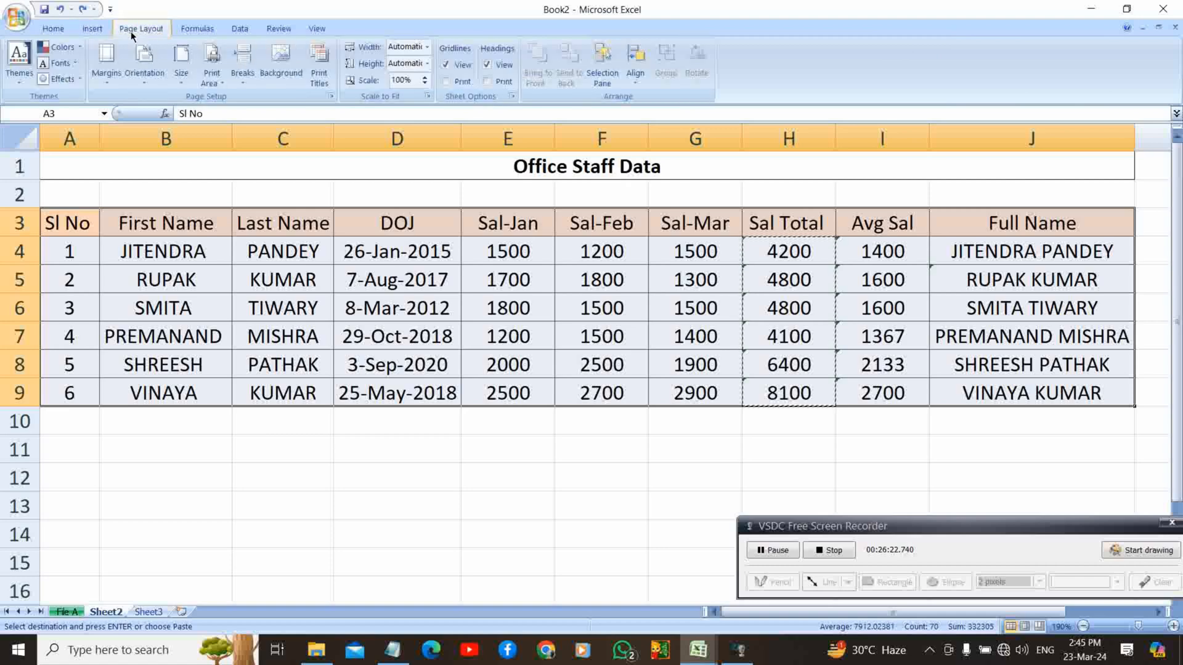
{"action": "left_click", "coordinate": [185, 29]}
{"action": "left_click", "coordinate": [239, 31]}
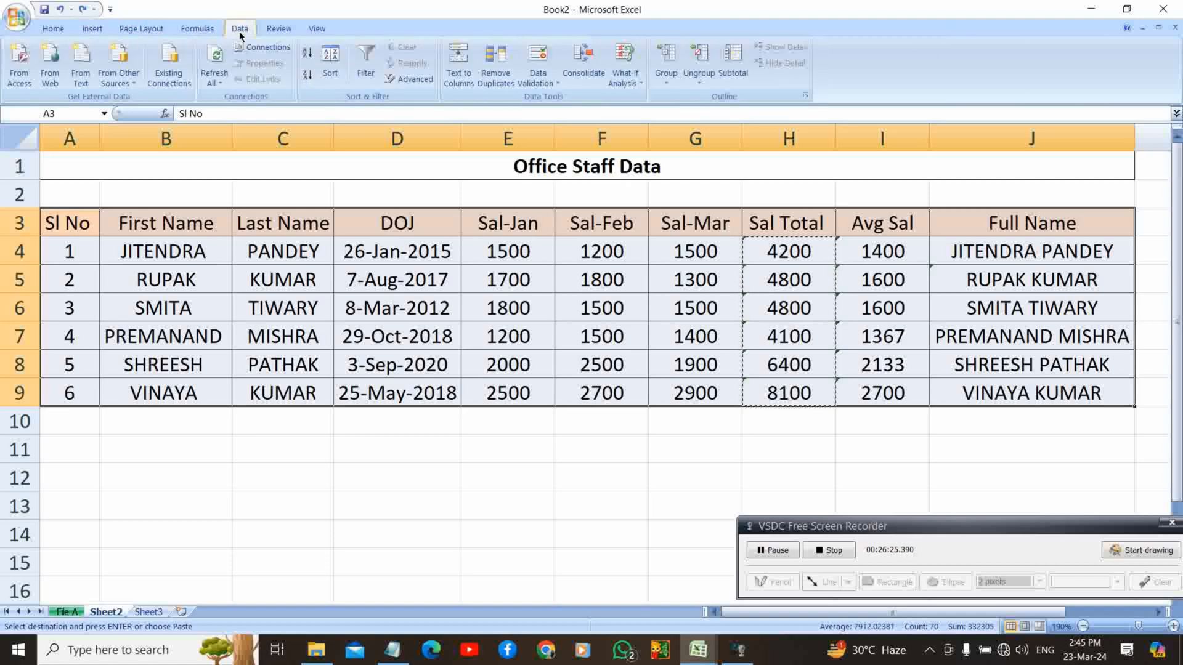
{"action": "left_click", "coordinate": [762, 554]}
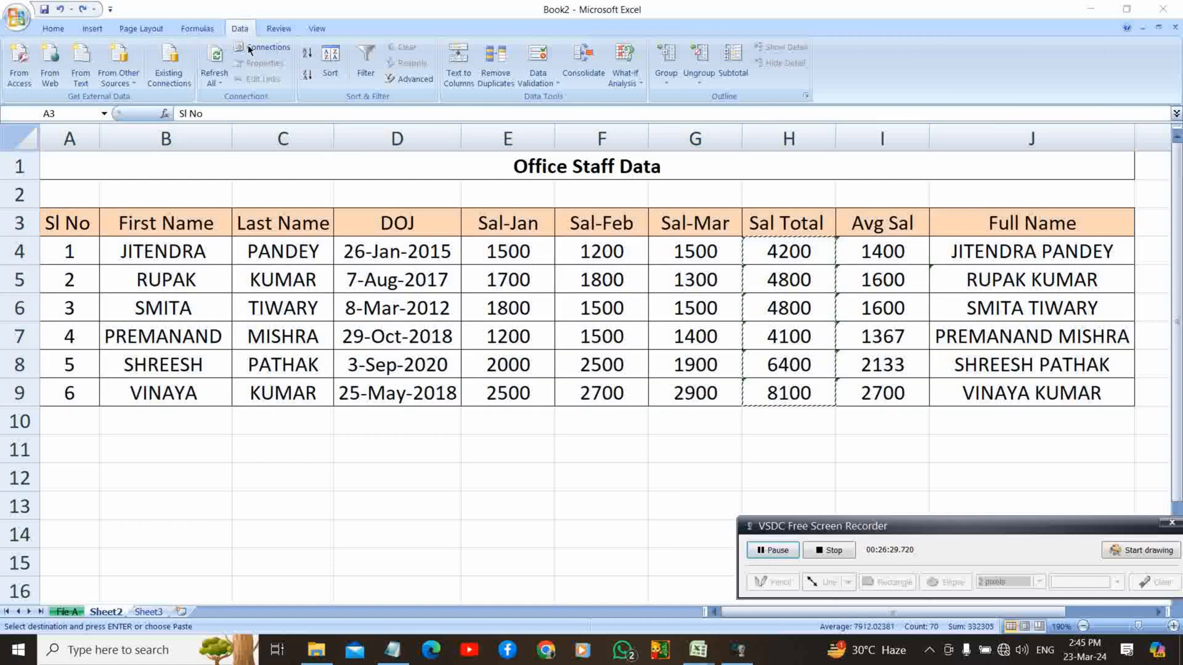
{"action": "left_click", "coordinate": [267, 31]}
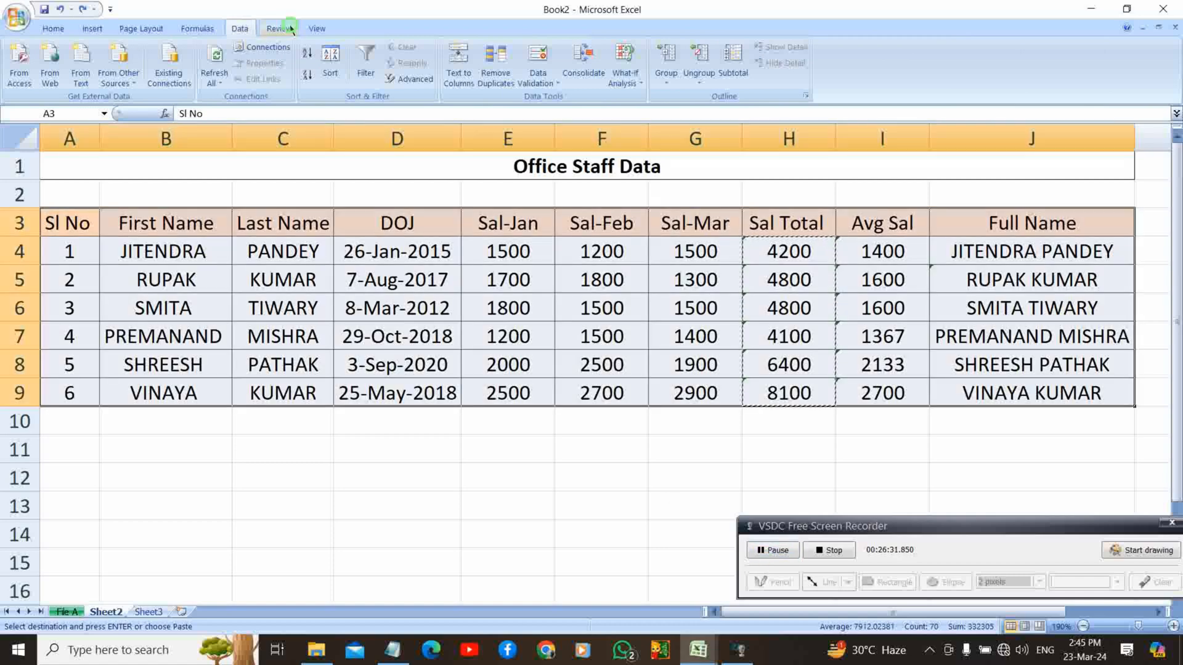
{"action": "left_click", "coordinate": [288, 24]}
{"action": "left_click", "coordinate": [318, 24]}
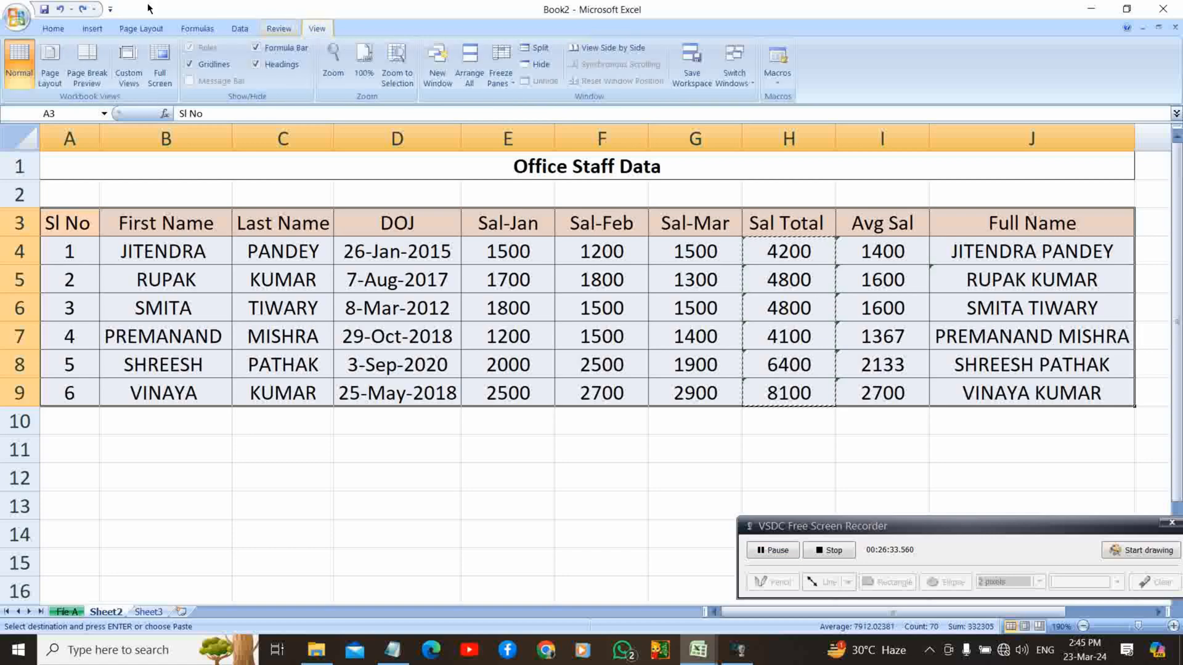
Convert the selected range A3:J9 into a table, treating its first row as headers.
{"action": "left_click", "coordinate": [90, 29]}
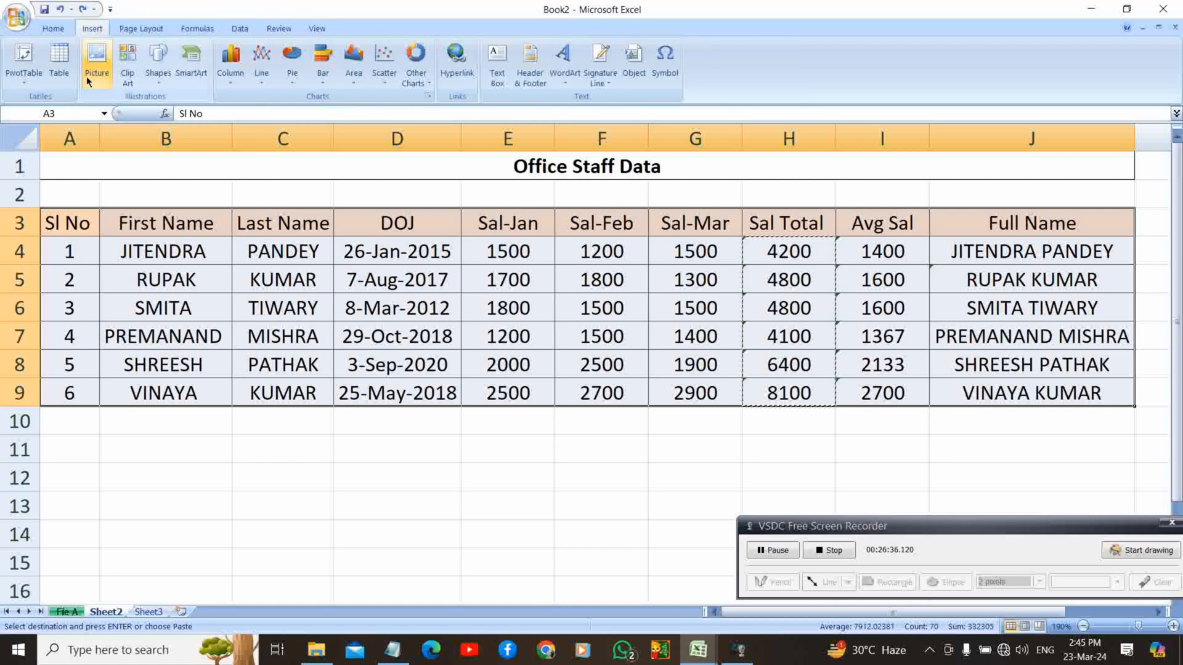
{"action": "left_click", "coordinate": [69, 72]}
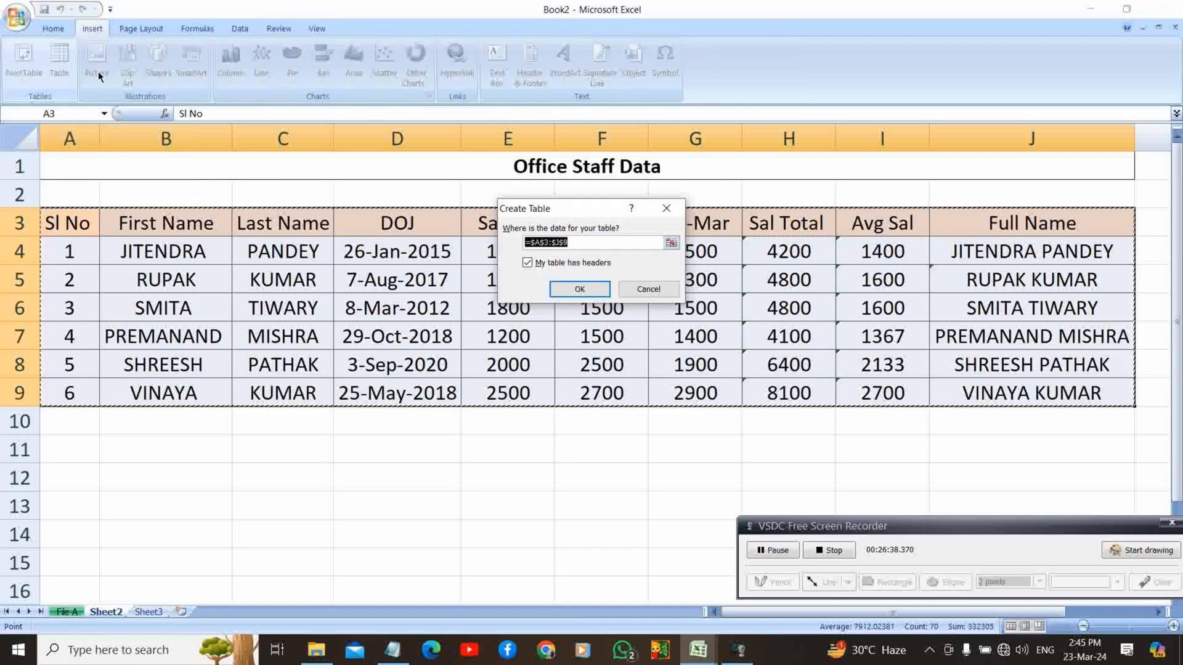
{"action": "left_click", "coordinate": [579, 289]}
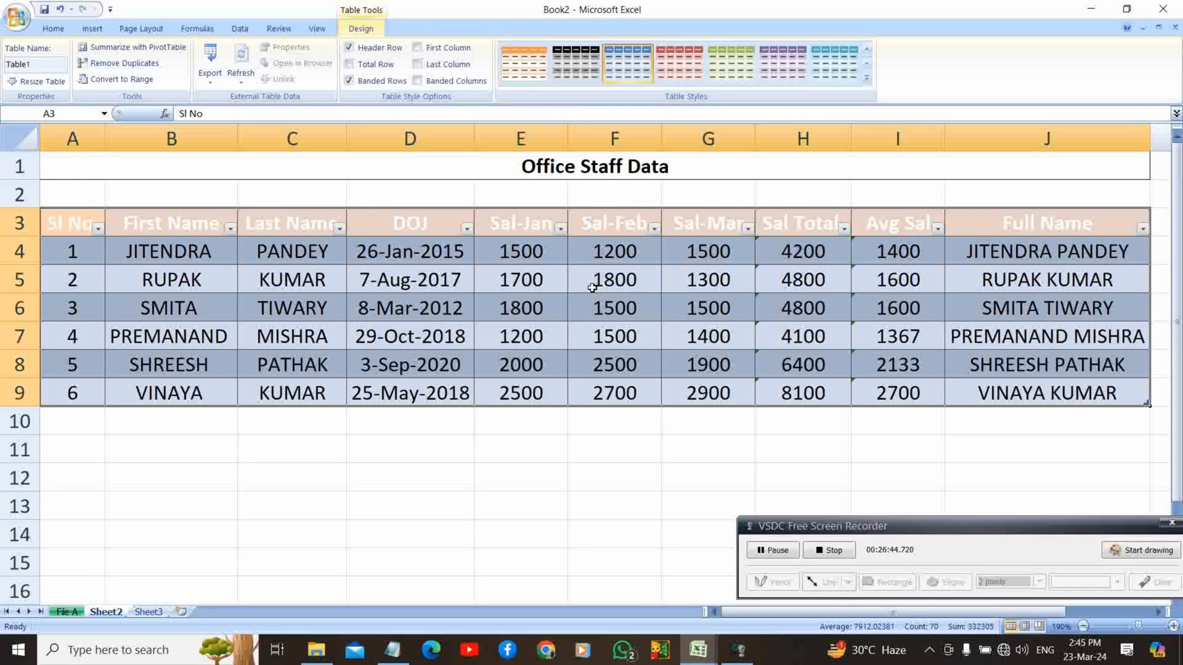
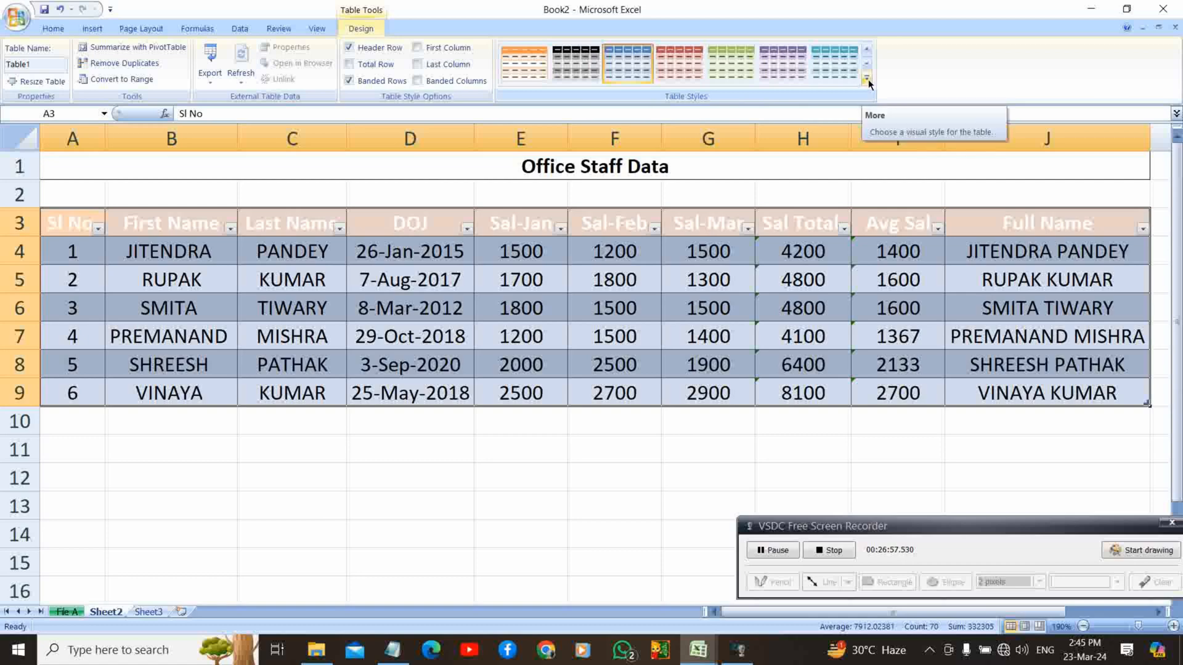
Apply the blue gridded style from the Light group to the staff table and clear the range selection.
{"action": "left_click", "coordinate": [868, 79]}
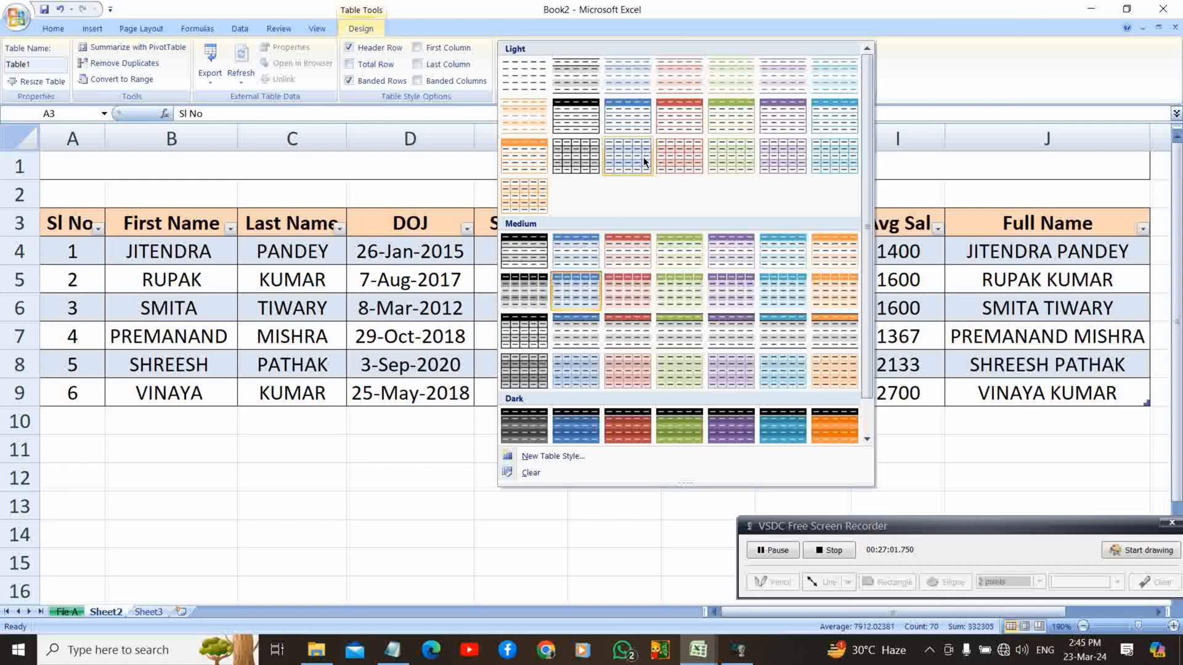
{"action": "left_click", "coordinate": [643, 159]}
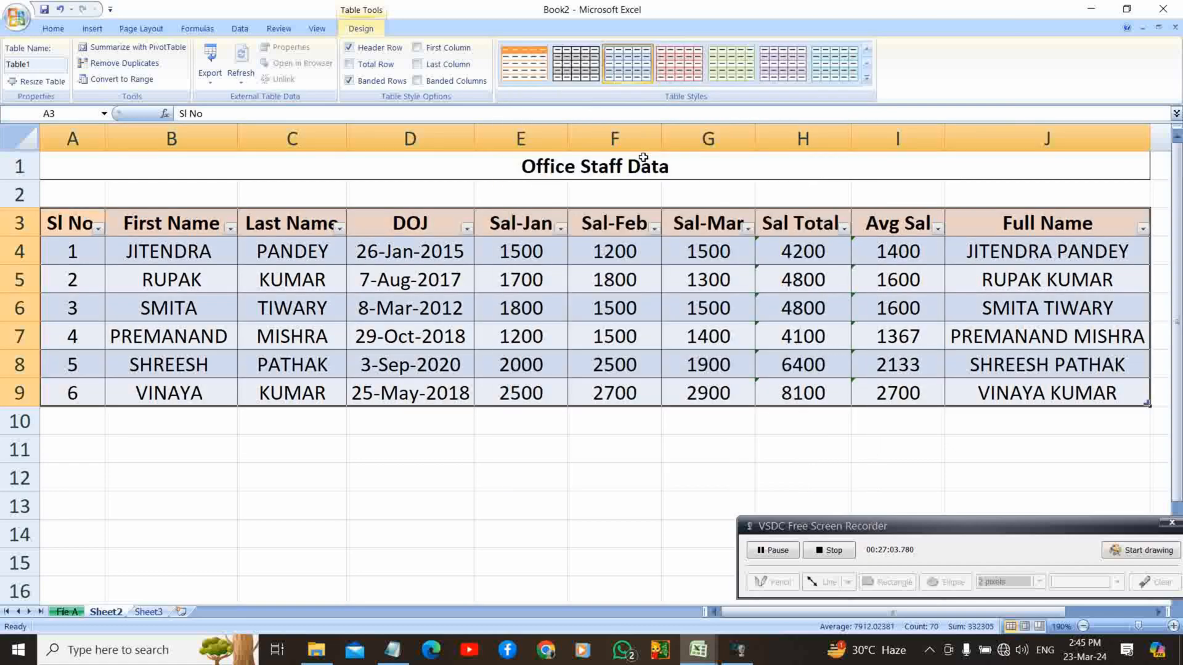
{"action": "left_click", "coordinate": [354, 342]}
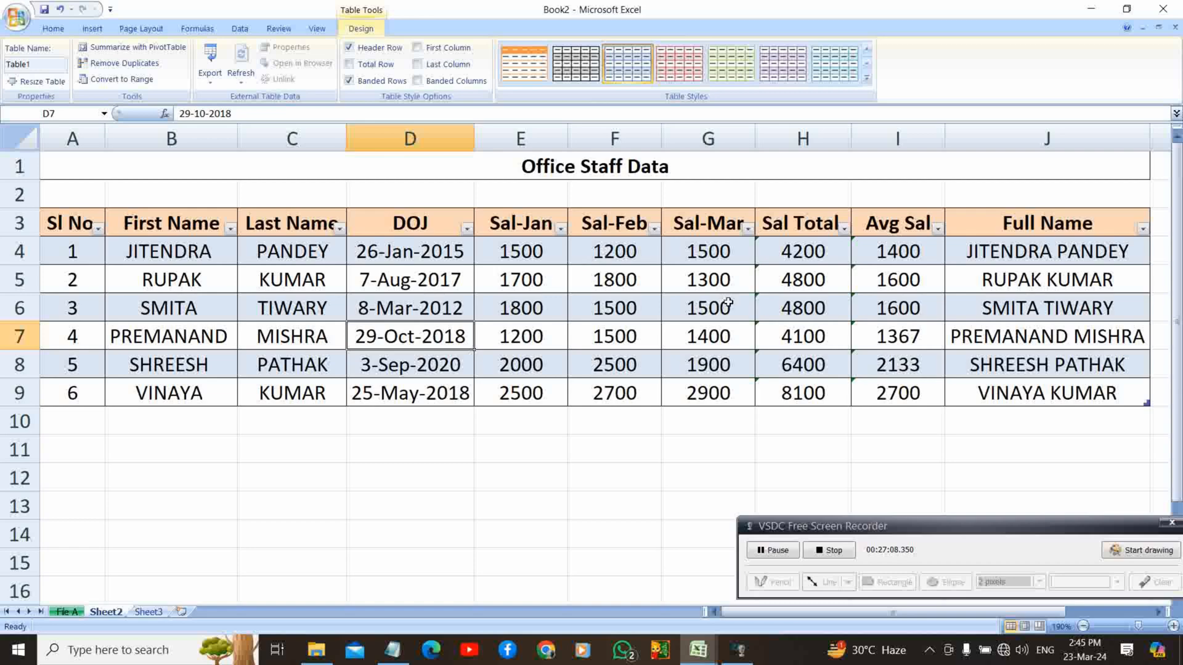
Sort the staff table by Sal Total from largest to smallest, and again from smallest to largest.
{"action": "left_click", "coordinate": [844, 232]}
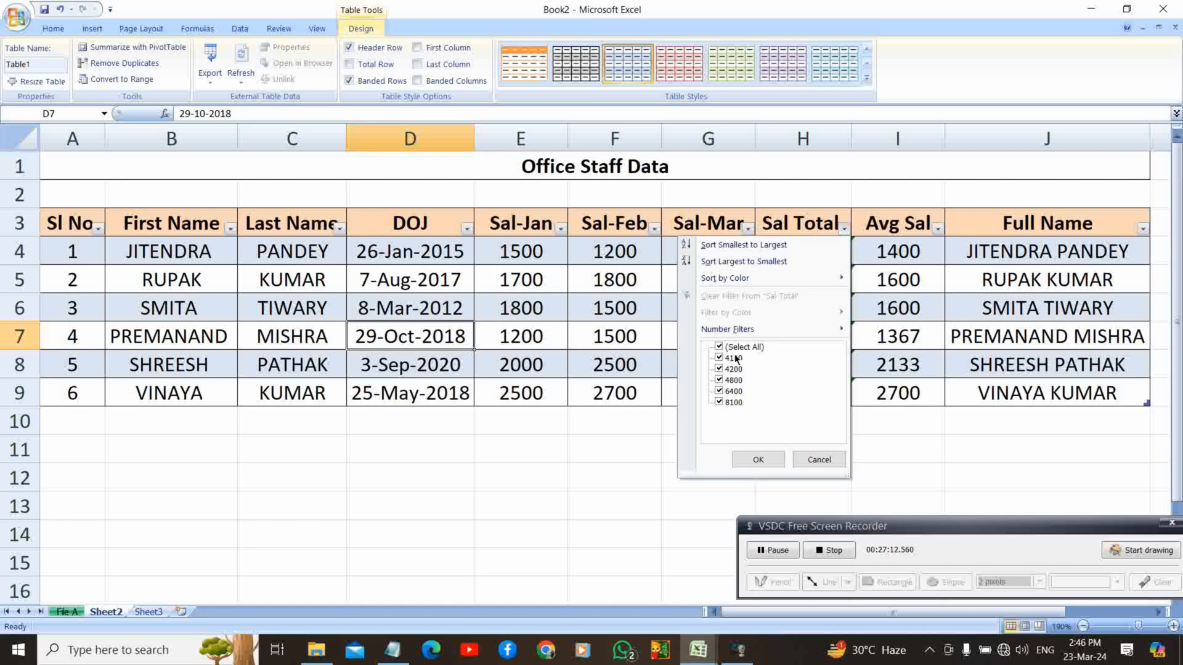
{"action": "left_click", "coordinate": [733, 261]}
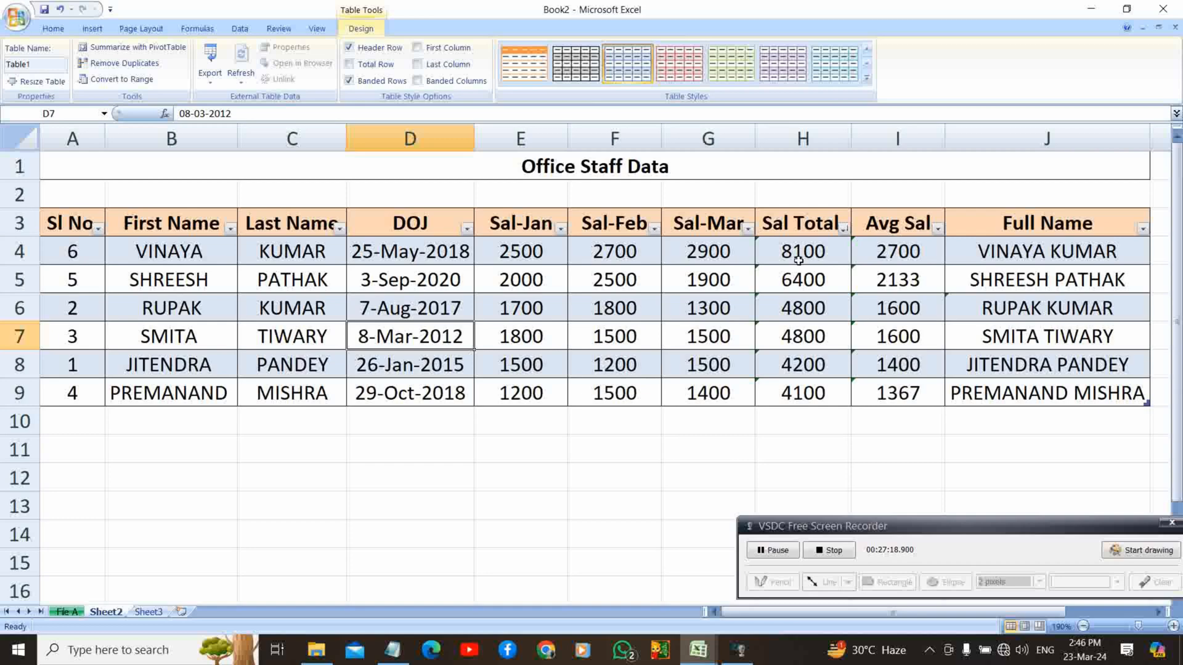
{"action": "left_click", "coordinate": [843, 228]}
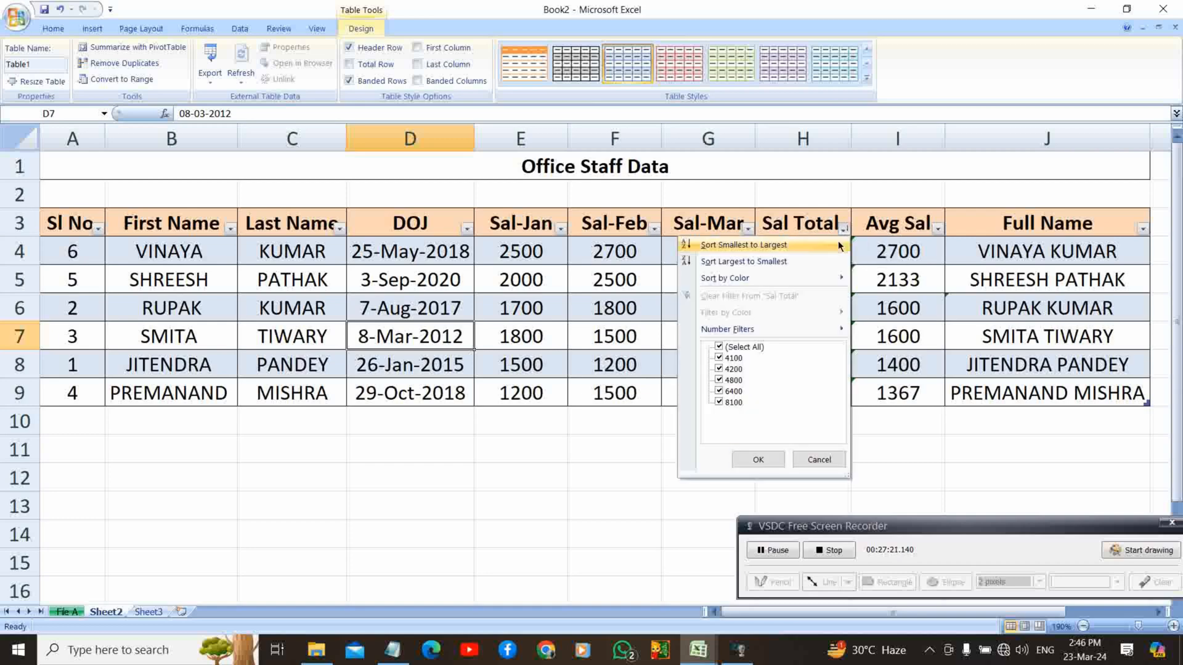
{"action": "left_click", "coordinate": [843, 229]}
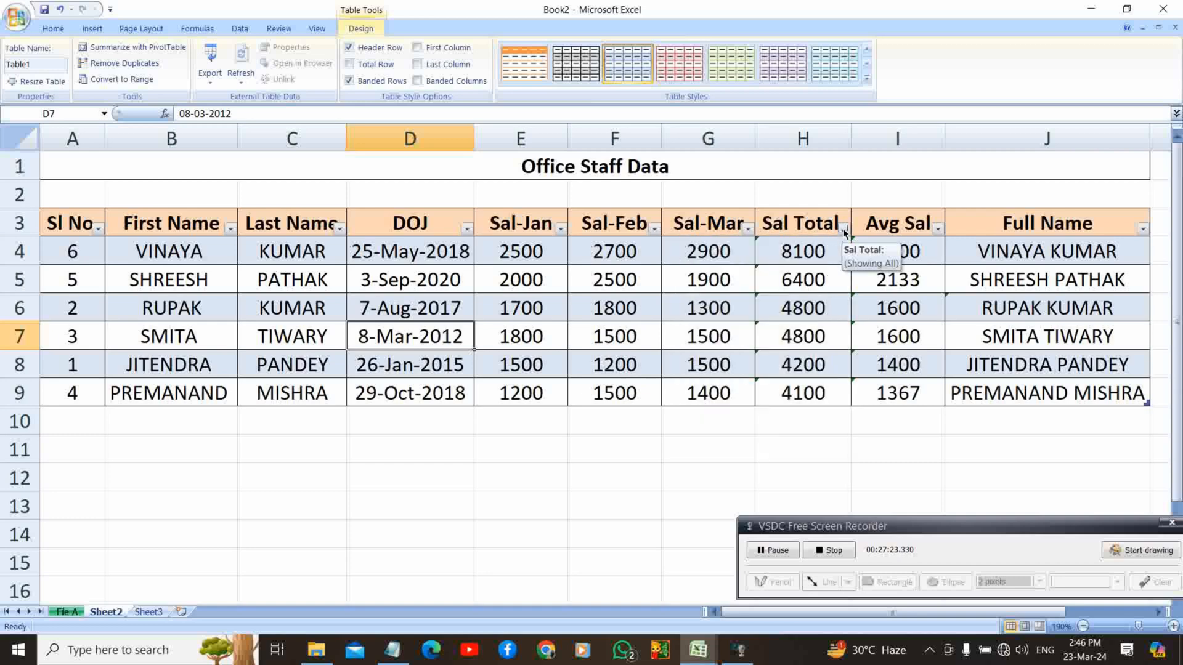
{"action": "left_click", "coordinate": [843, 229]}
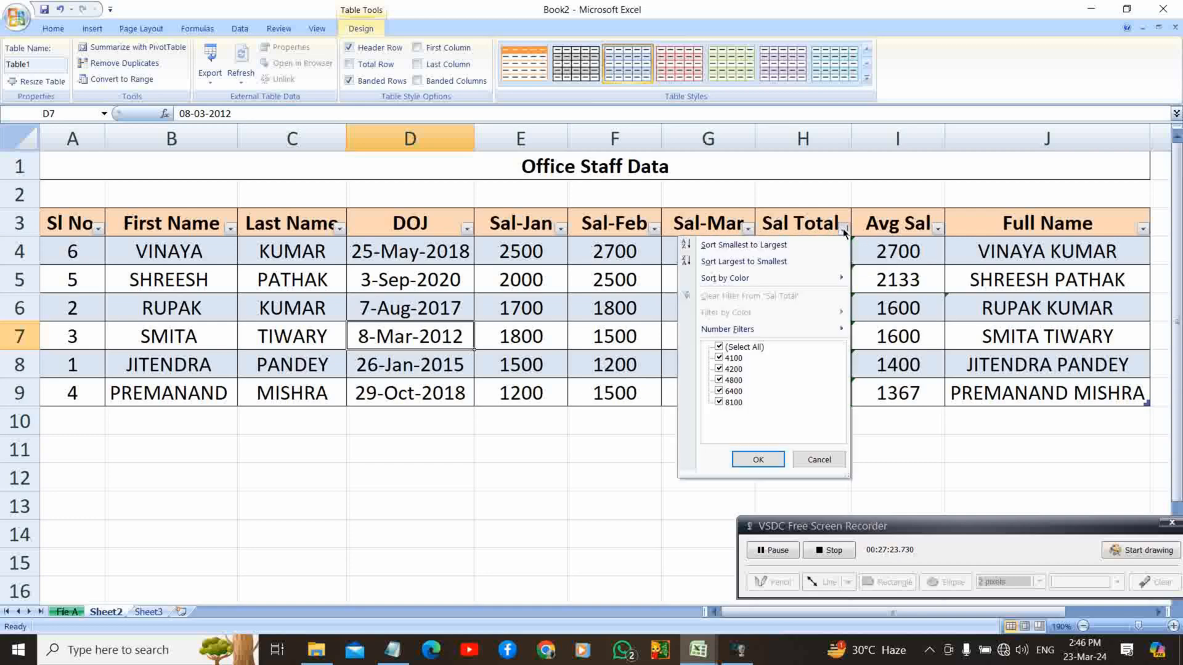
{"action": "left_click", "coordinate": [758, 247]}
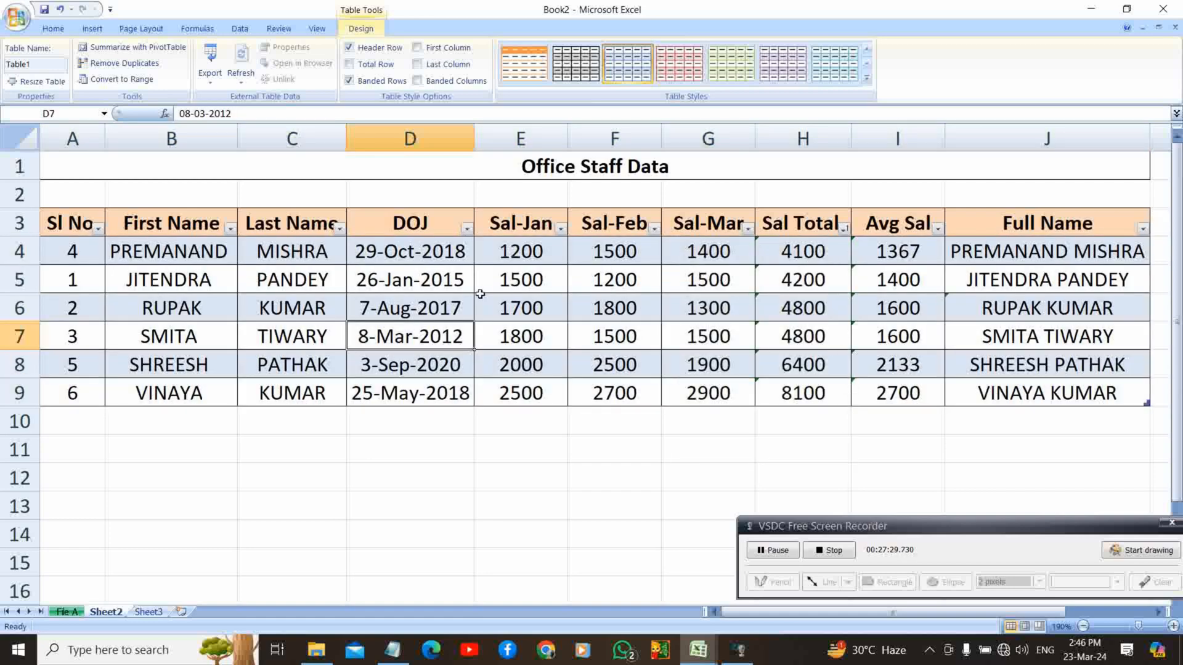
Restore the original row order by sorting the table on Sl No from smallest to largest.
{"action": "left_click", "coordinate": [98, 228]}
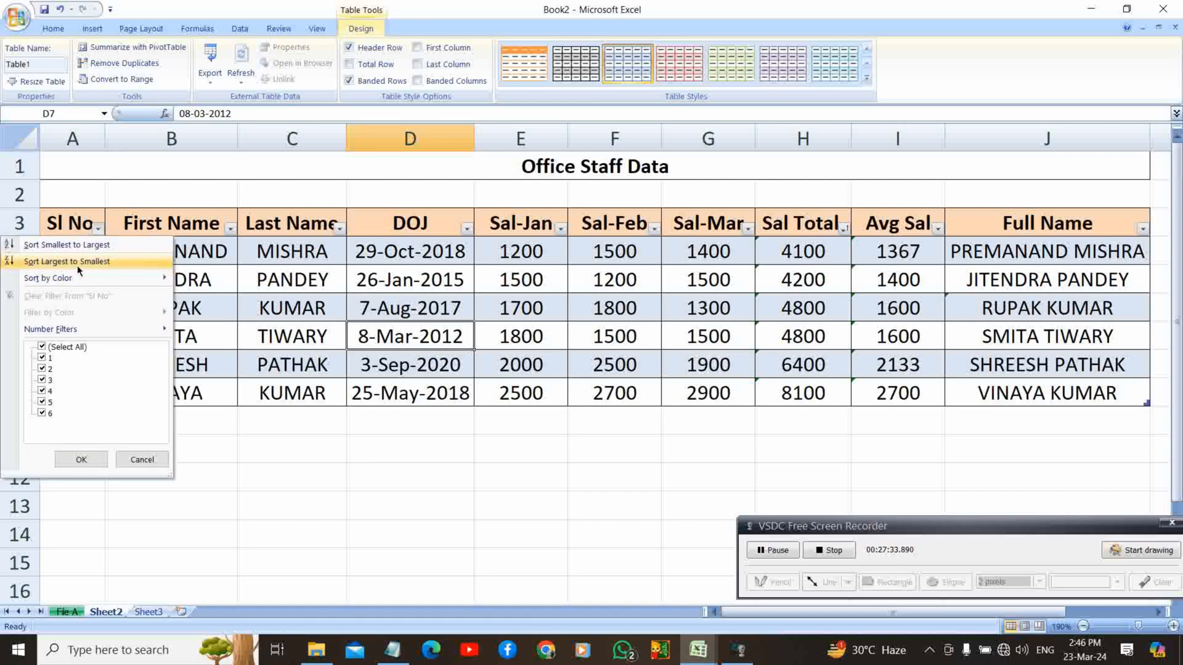
{"action": "left_click", "coordinate": [77, 248]}
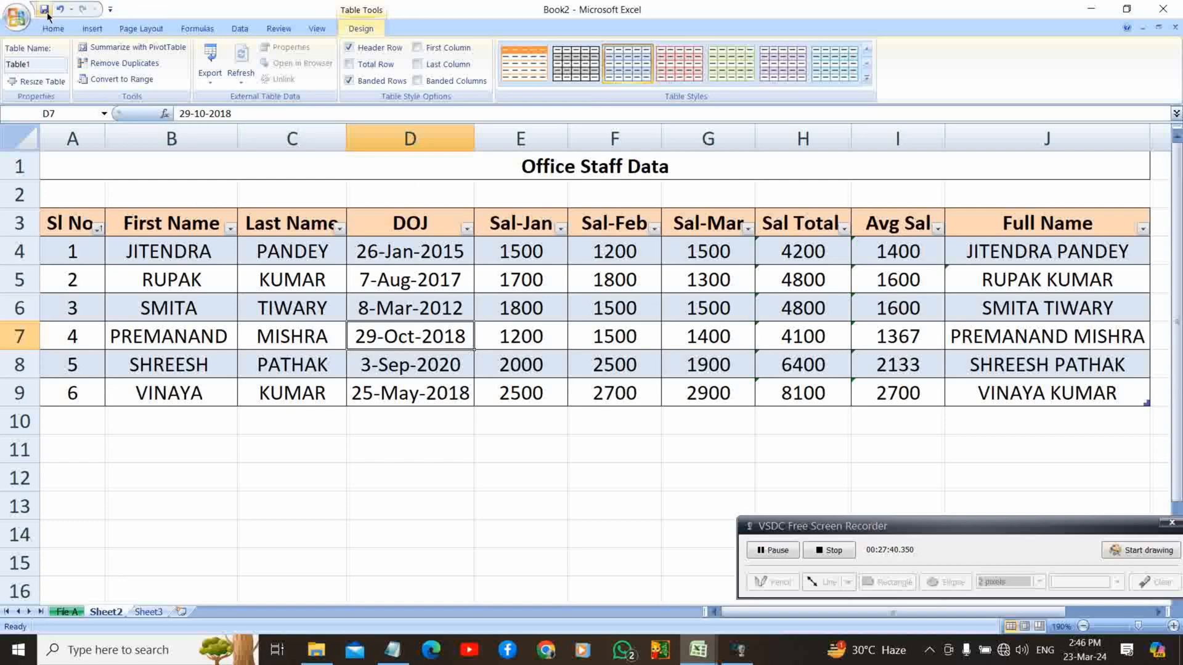
{"action": "left_click", "coordinate": [1126, 558]}
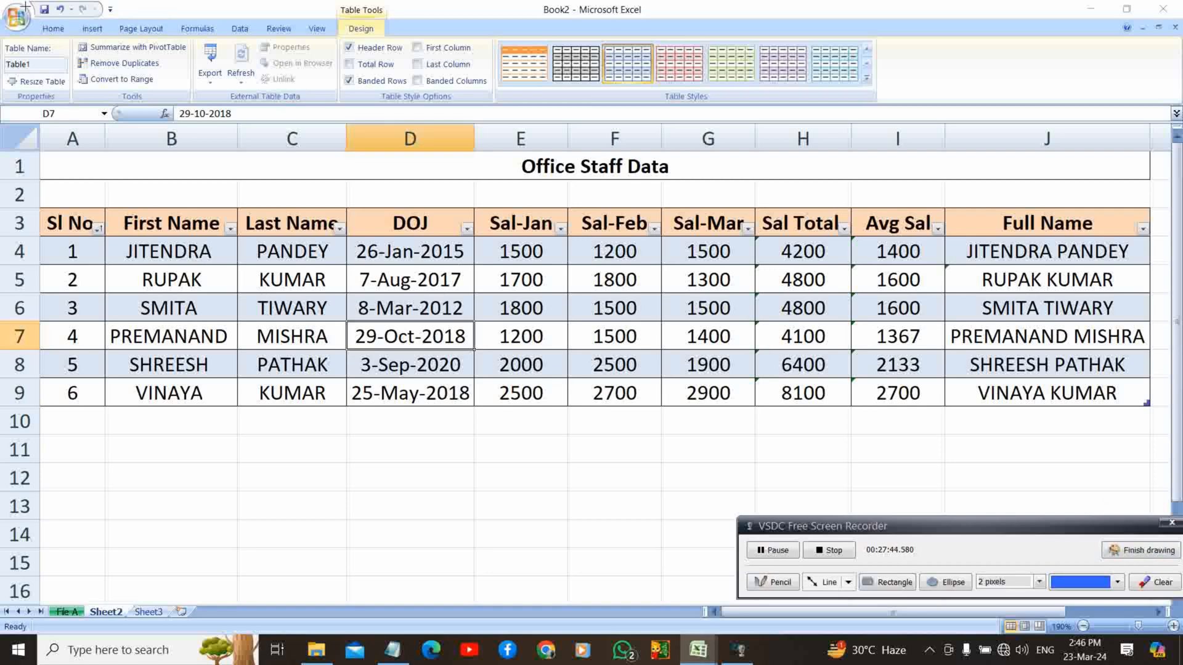
{"action": "left_click_drag", "start_coordinate": [23, 5], "coordinate": [43, 33]}
{"action": "left_click", "coordinate": [1138, 551]}
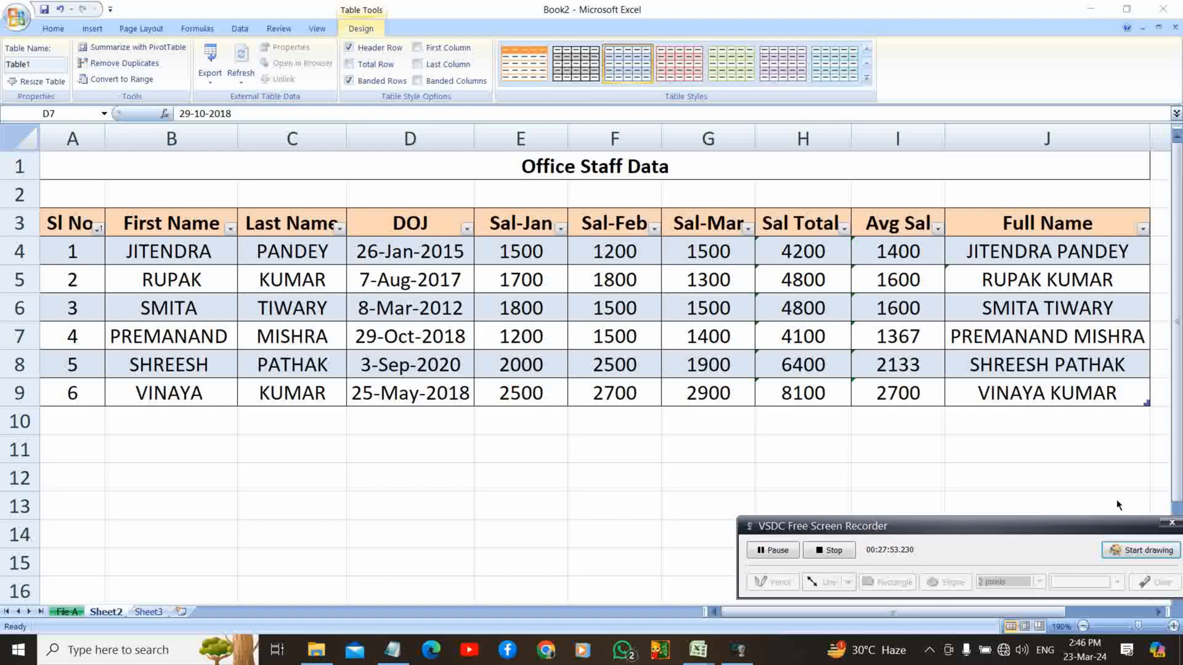
{"action": "left_click", "coordinate": [1122, 550]}
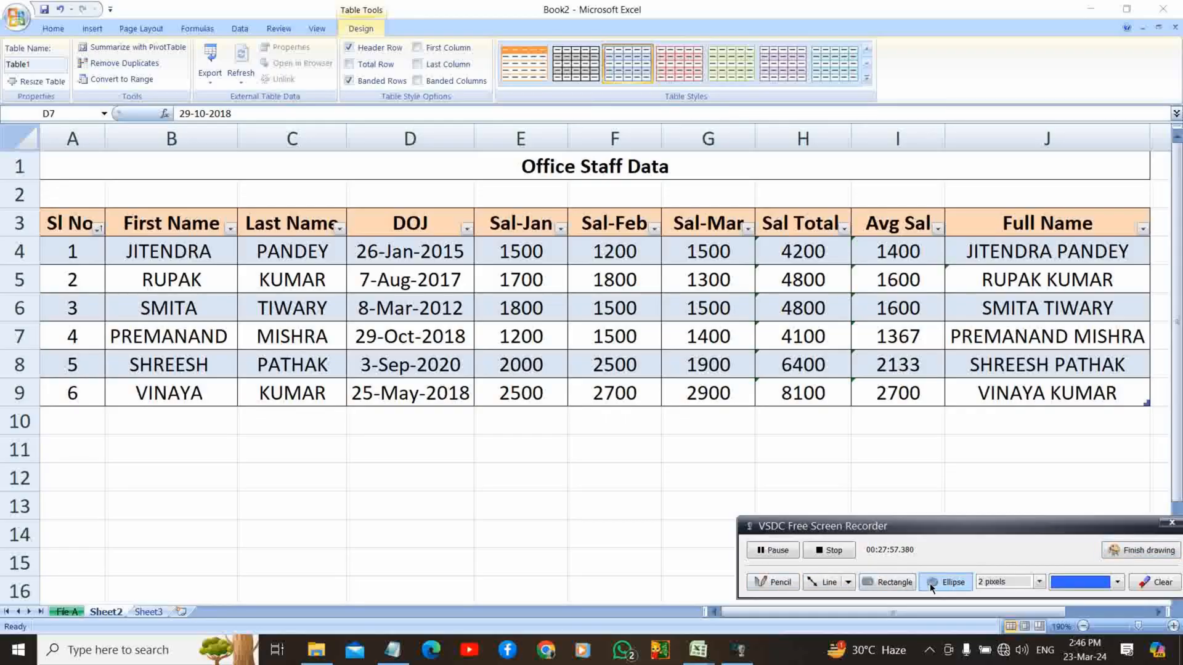
{"action": "mouse_move", "coordinate": [609, 388]}
{"action": "left_mouse_down"}
{"action": "mouse_move", "coordinate": [634, 430]}
{"action": "mouse_move", "coordinate": [665, 441]}
{"action": "left_mouse_up"}
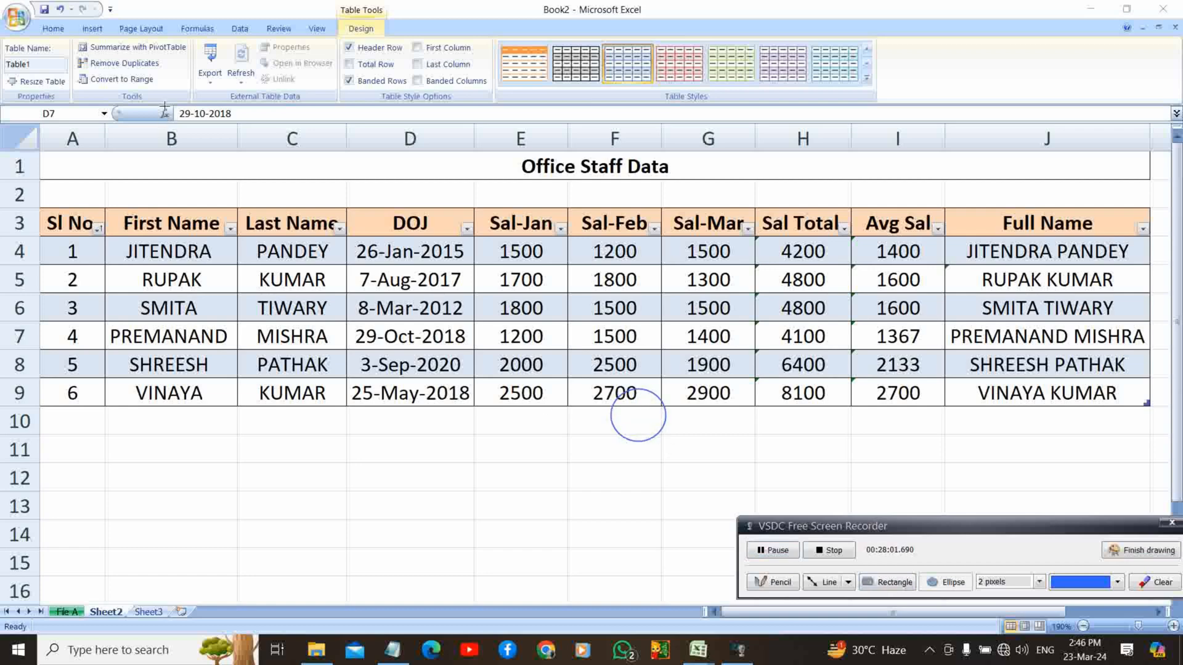
{"action": "left_click_drag", "start_coordinate": [27, 2], "coordinate": [62, 25]}
{"action": "left_click", "coordinate": [1116, 583]}
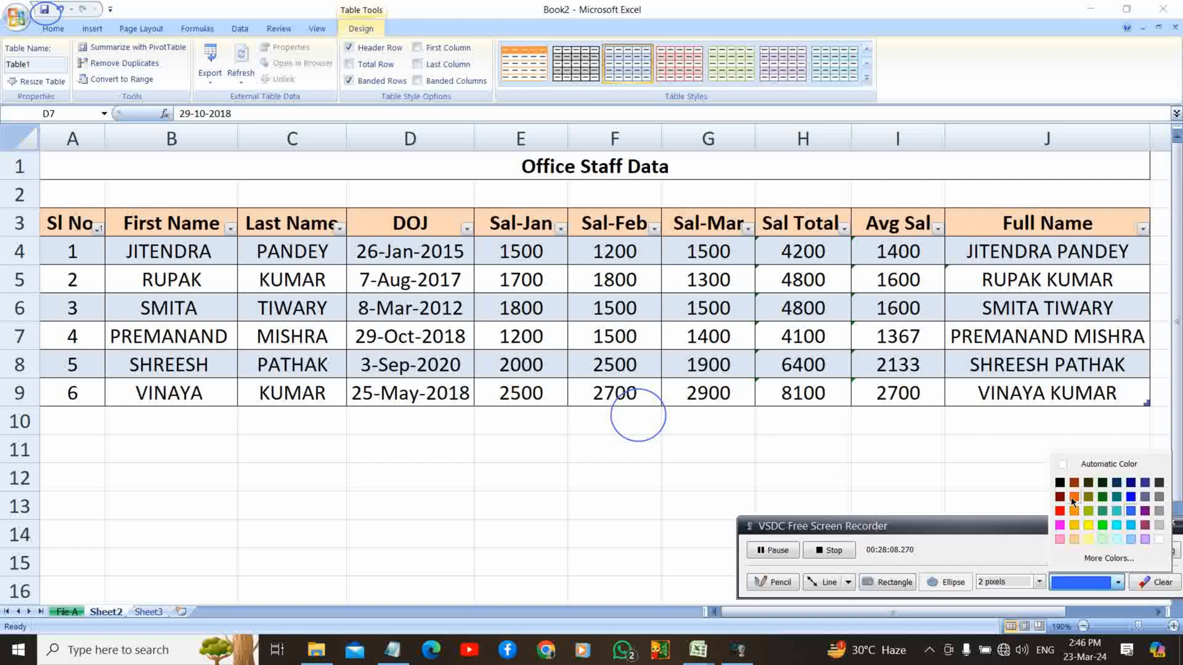
{"action": "left_click", "coordinate": [1071, 496]}
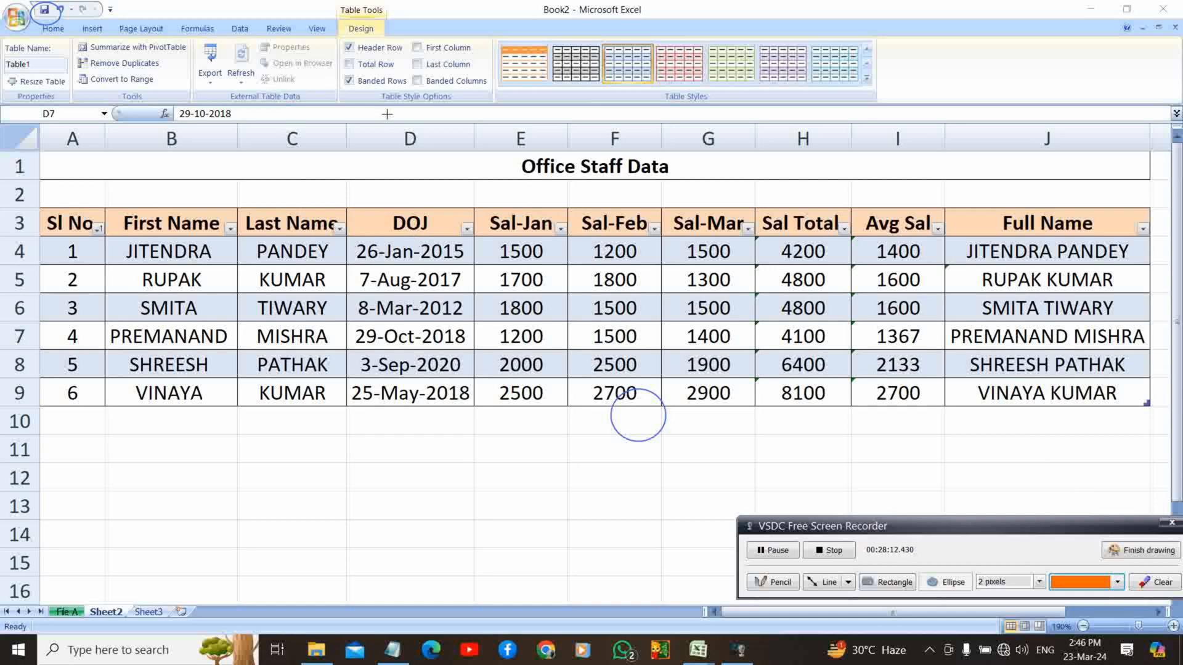
{"action": "left_click", "coordinate": [1143, 589]}
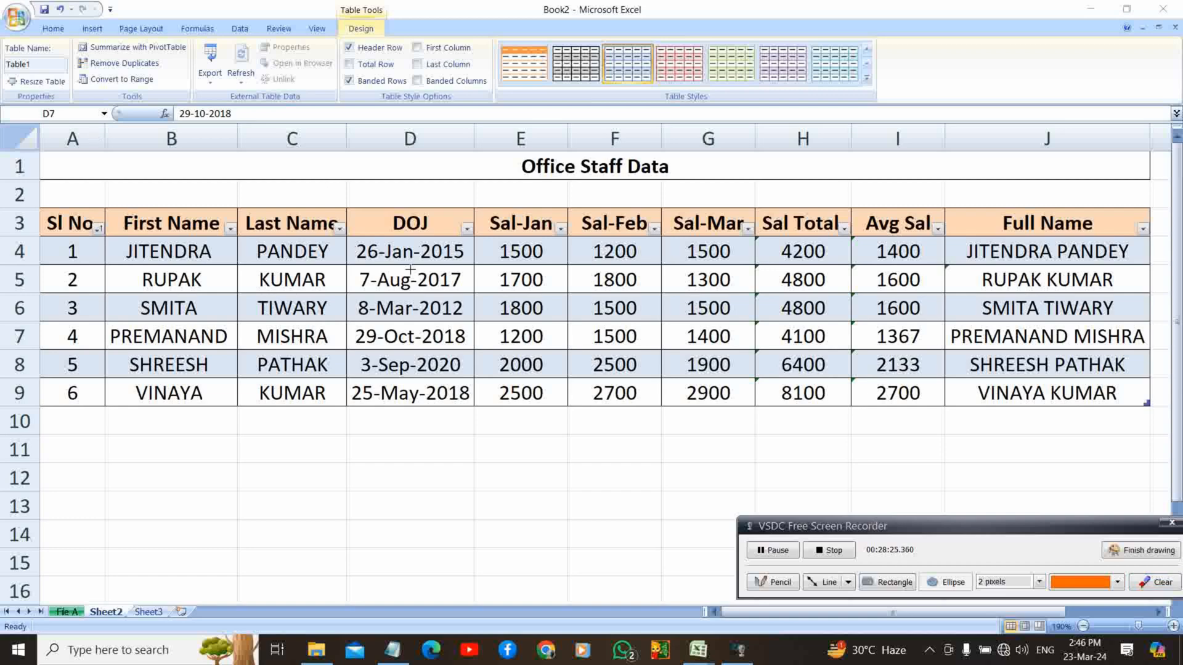
{"action": "left_click", "coordinate": [1125, 549]}
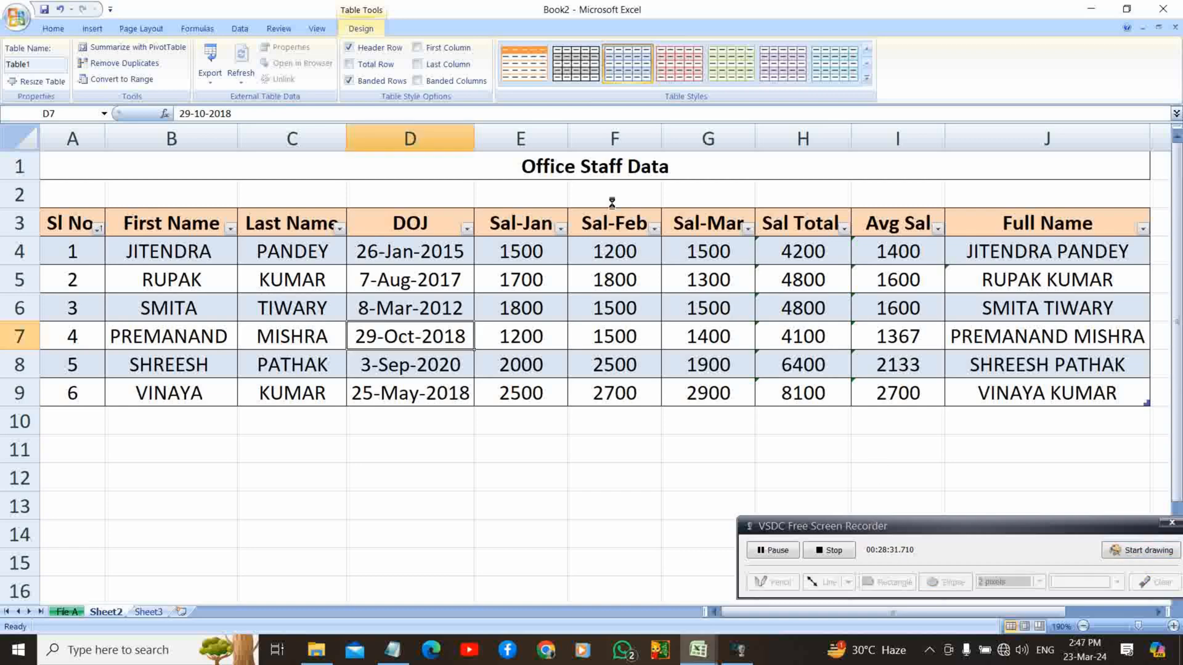
Save the workbook in the Documents folder as "M creative world" in Excel Workbook format, with the Save Thumbnail option enabled.
{"action": "key", "text": "ctrl+s"}
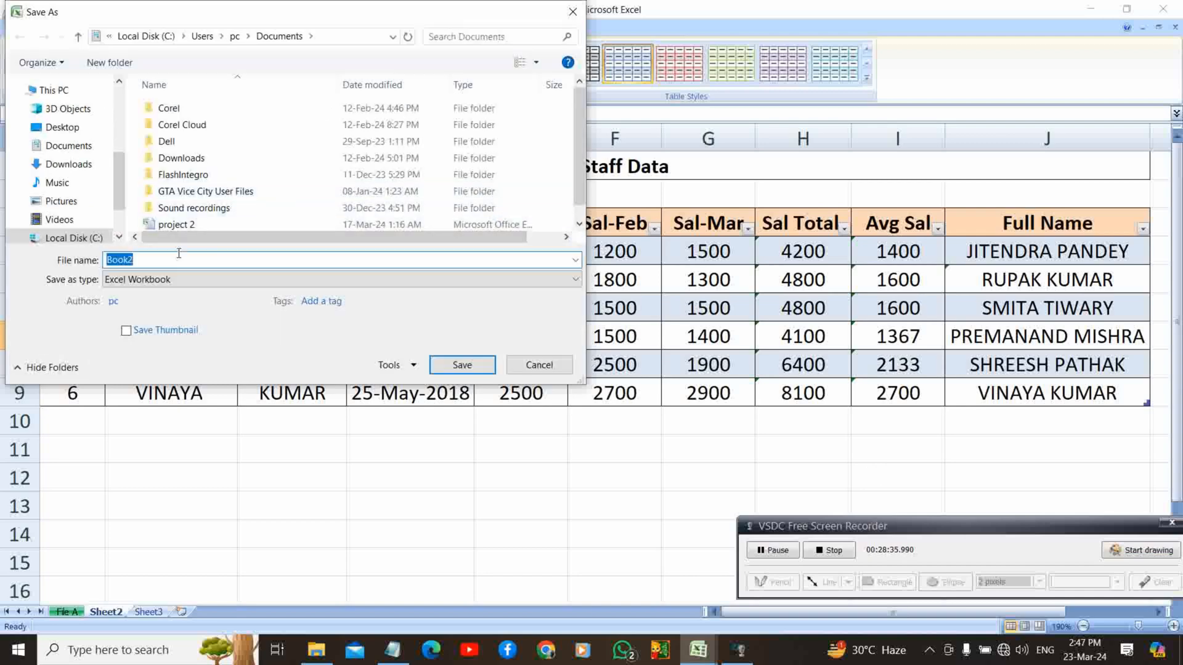
{"action": "type", "text": "M"}
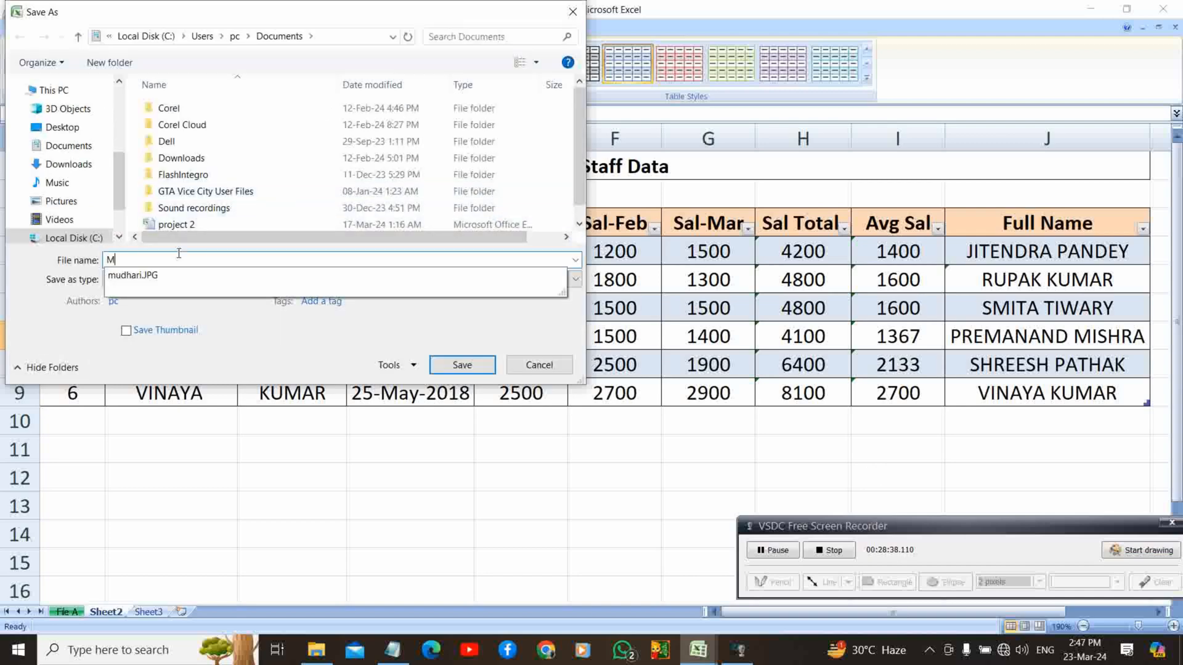
{"action": "type", "text": " cre"}
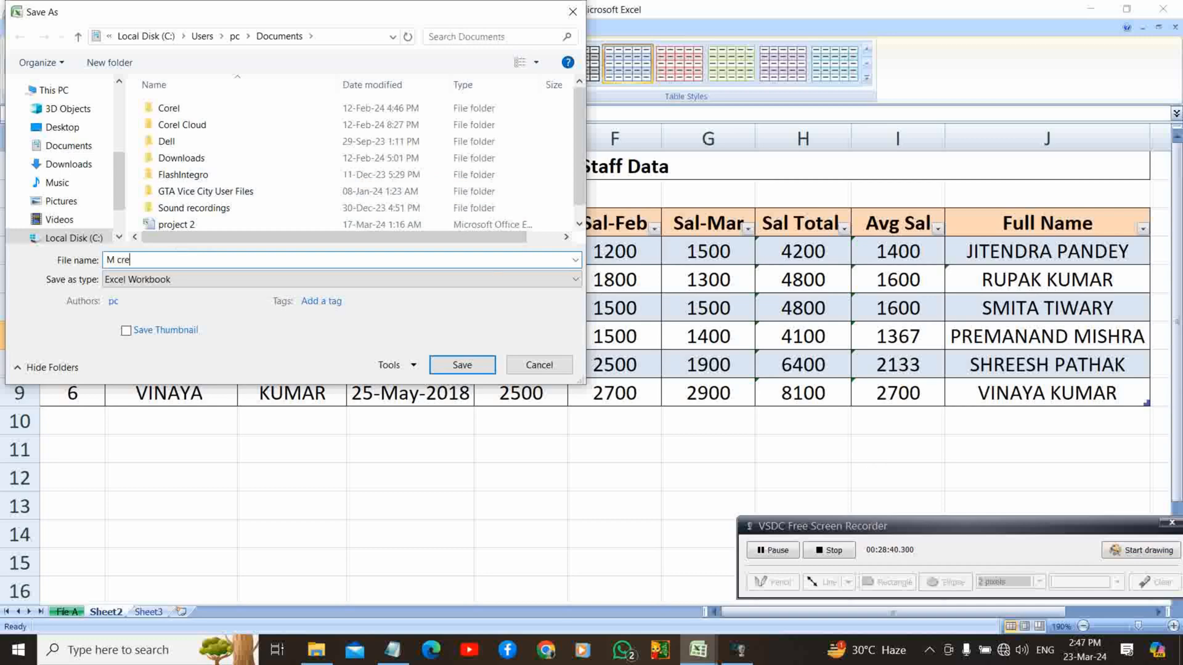
{"action": "type", "text": "ative world"}
{"action": "left_click", "coordinate": [213, 279]}
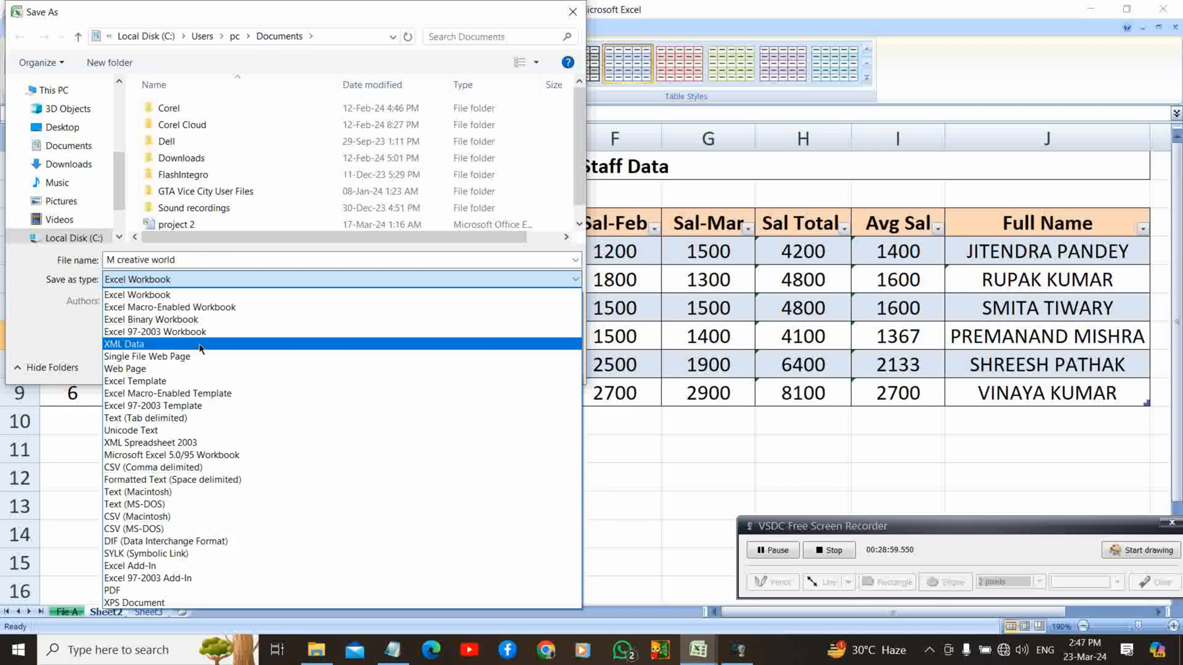
{"action": "left_click", "coordinate": [193, 263]}
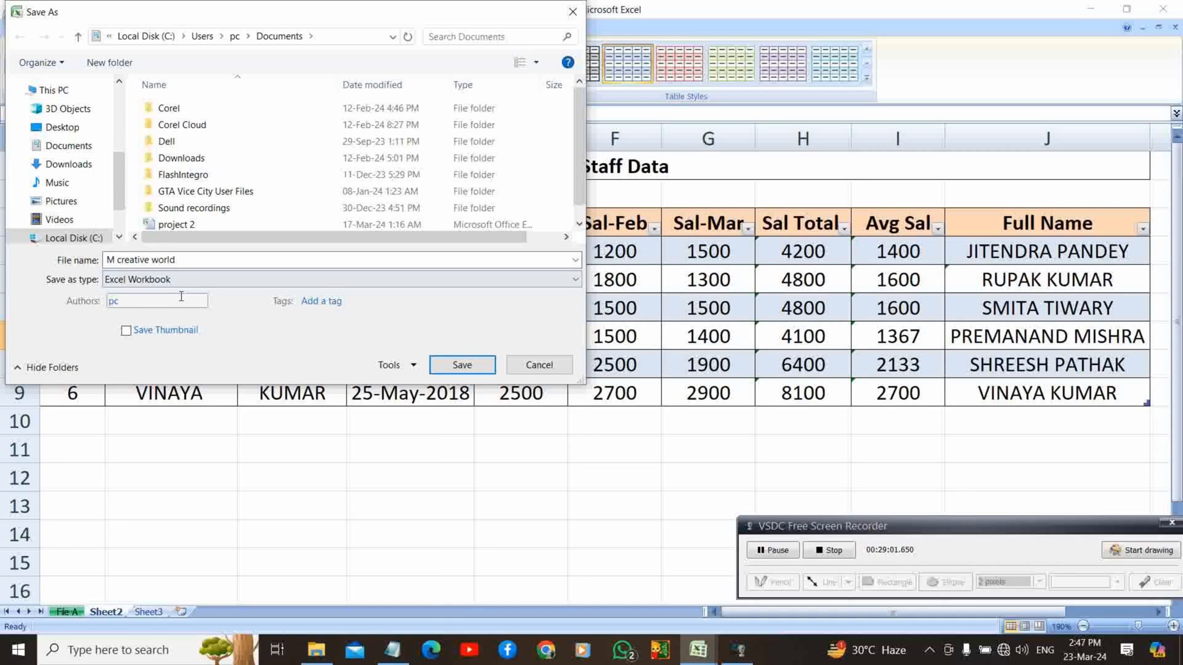
{"action": "left_click", "coordinate": [196, 304]}
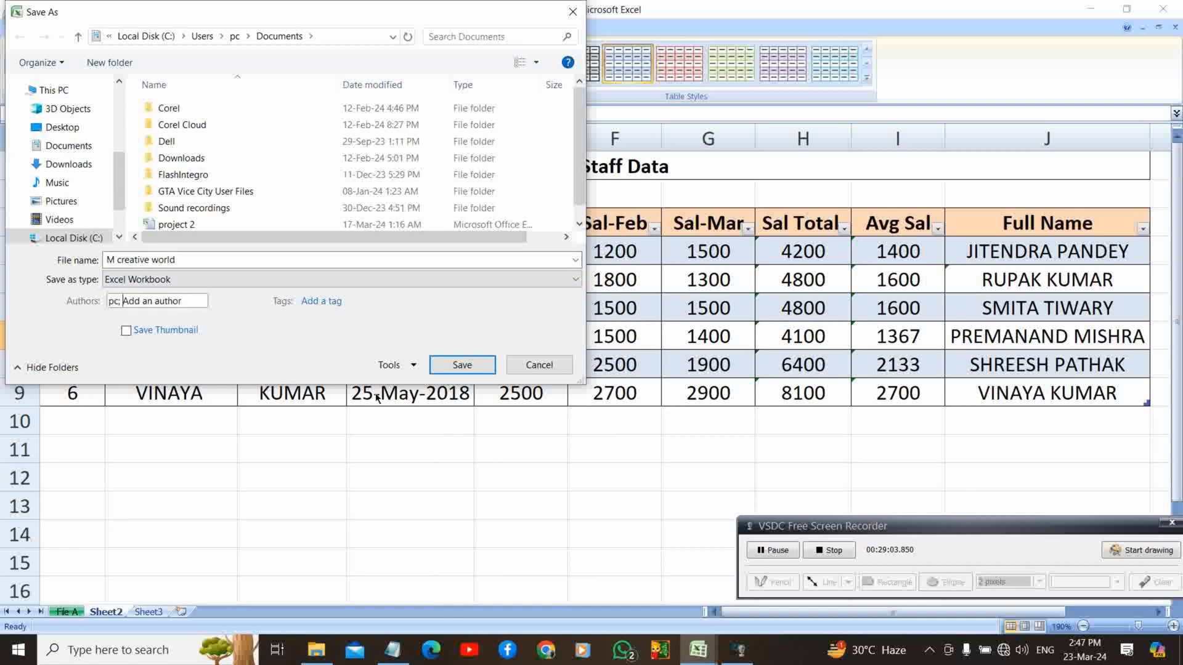
{"action": "left_click", "coordinate": [173, 330]}
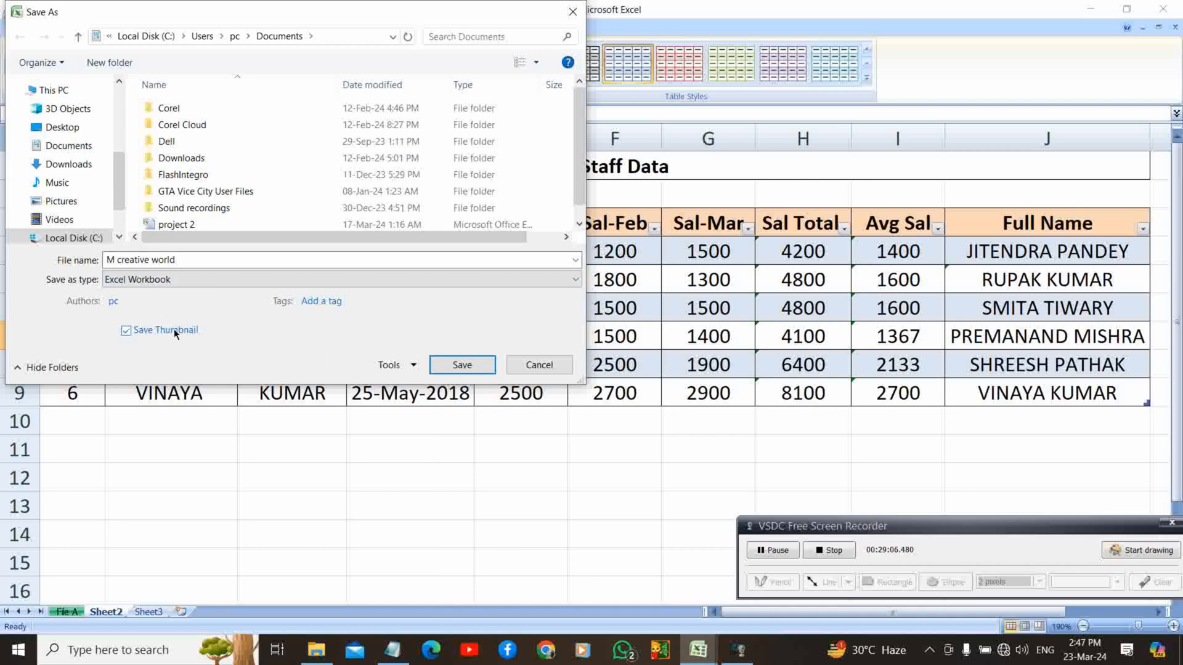
{"action": "left_click", "coordinate": [454, 366]}
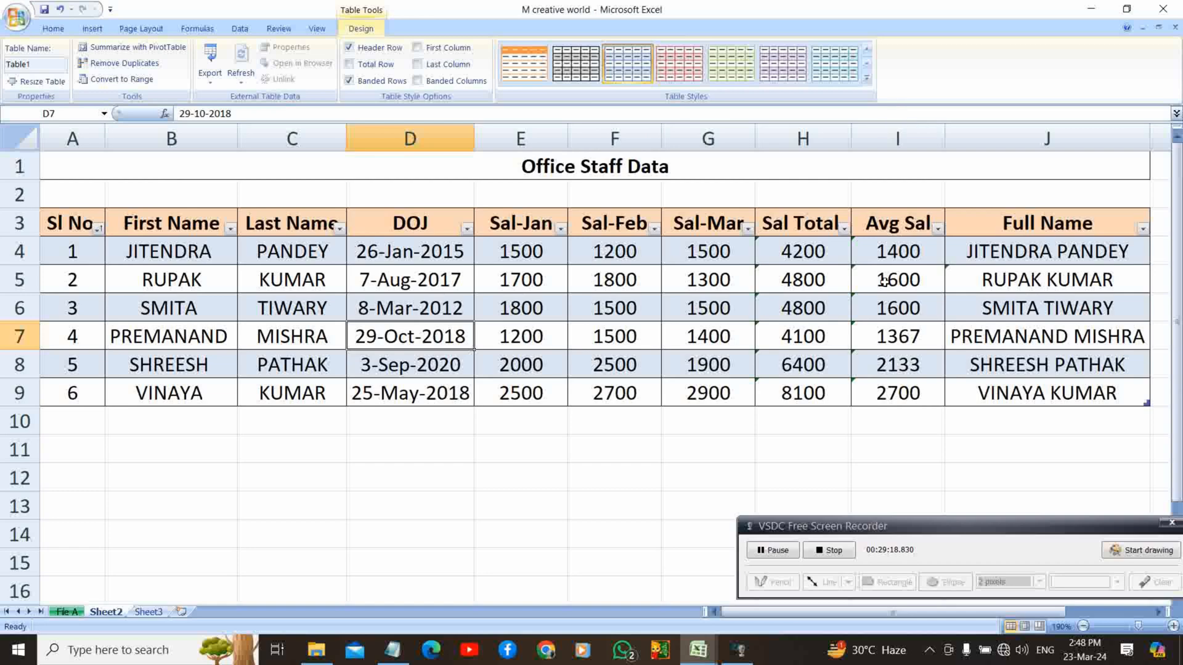
{"action": "left_click", "coordinate": [777, 550]}
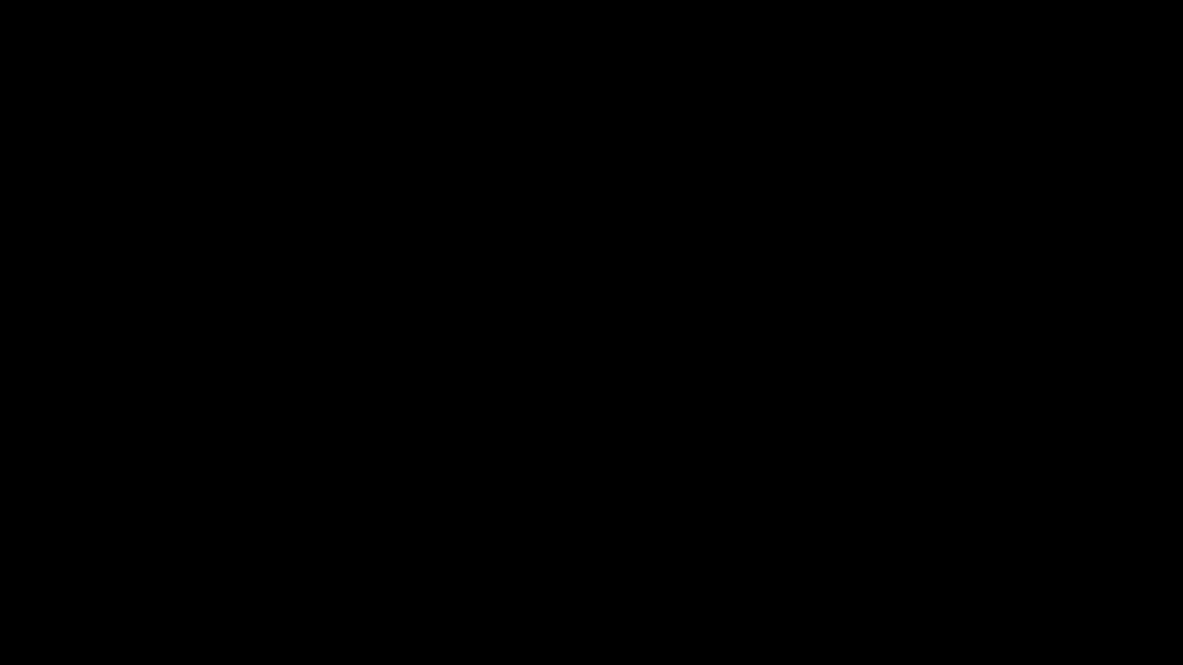